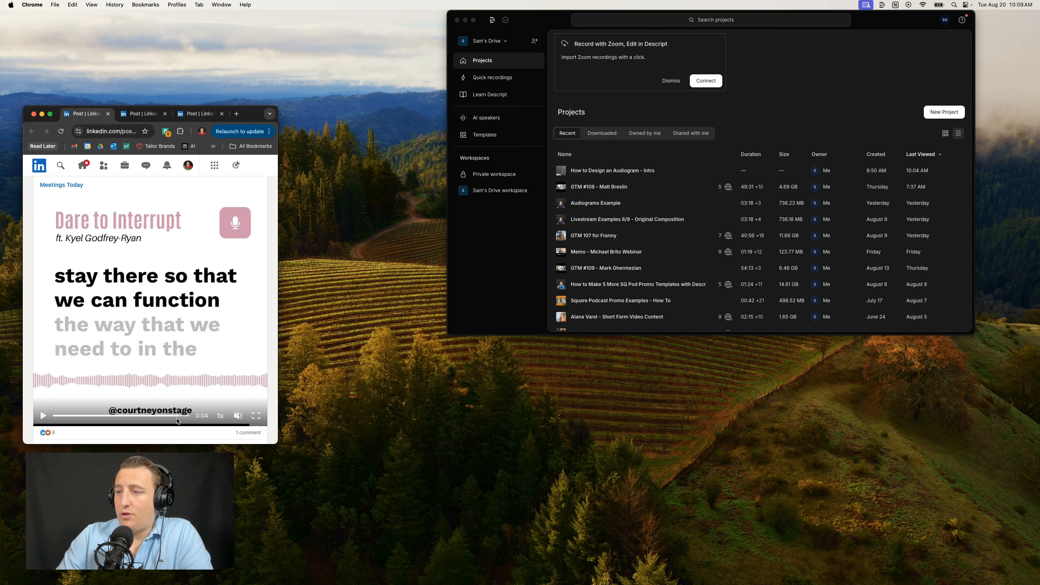
# - Examine the design of the Dare to Interrupt and Grow Kinder podcast audiograms in their LinkedIn posts
pyautogui.moveTo(179, 416); pyautogui.dragTo(59, 408)
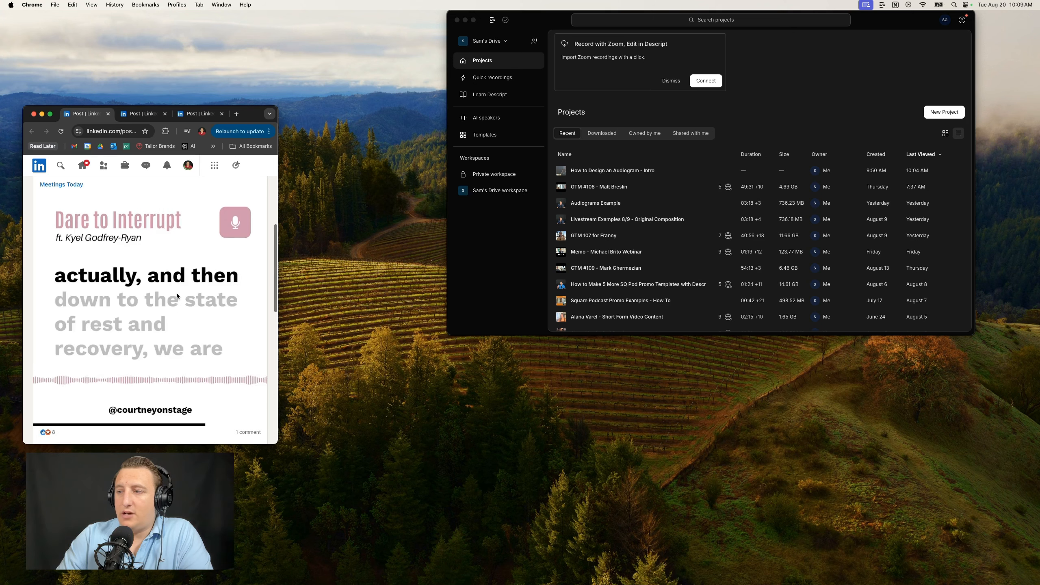
pyautogui.click(137, 120)
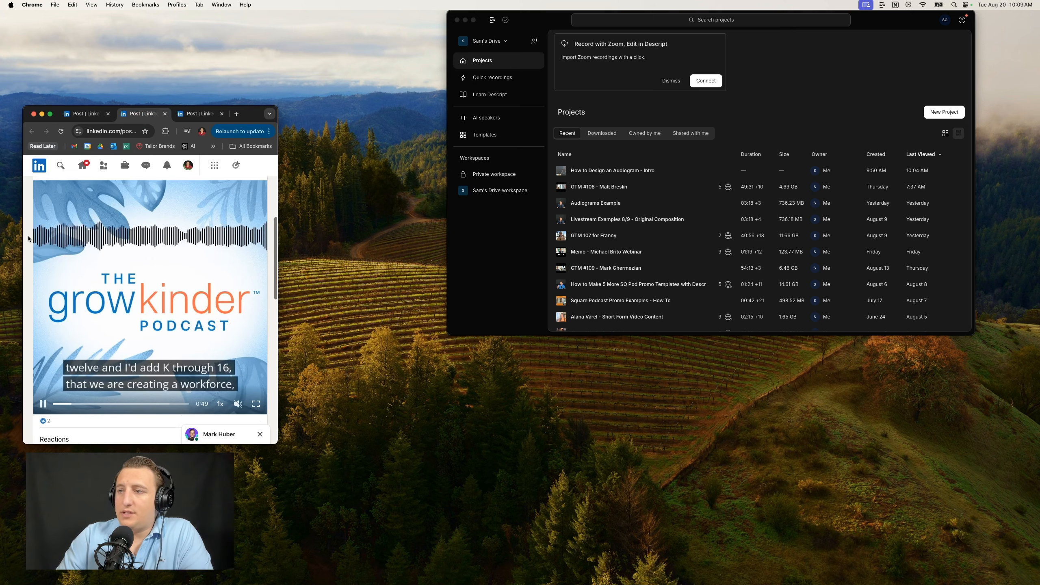
pyautogui.scroll(1, 29, 238)
pyautogui.scroll(5, 28, 238)
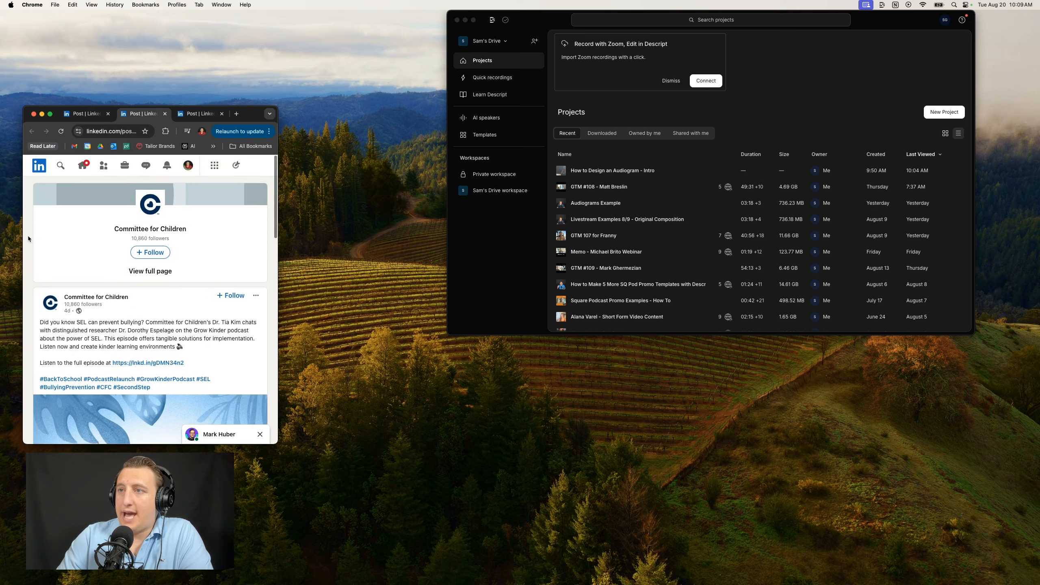
pyautogui.scroll(-5, 28, 239)
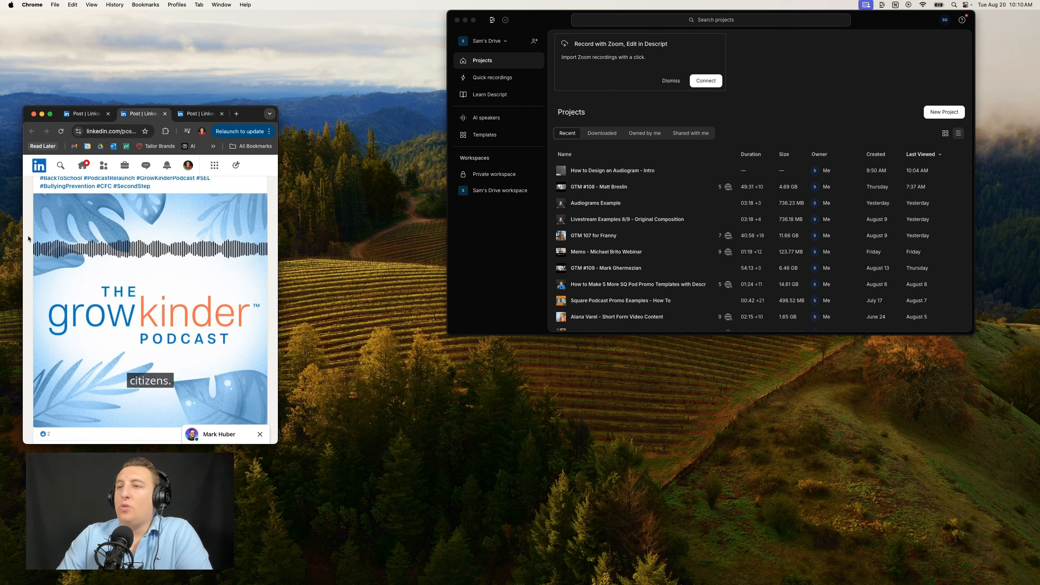
pyautogui.moveTo(101, 296)
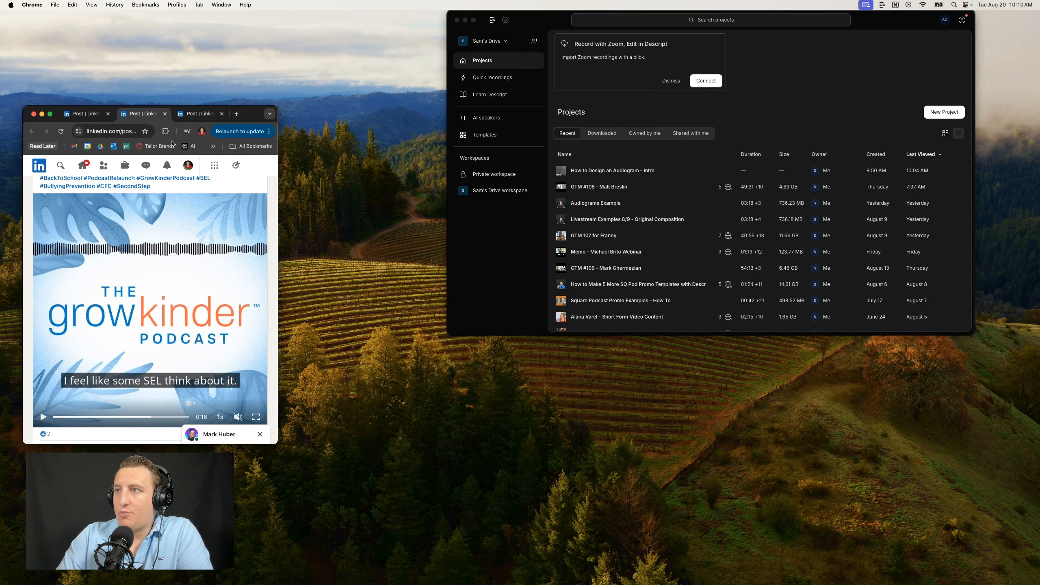
# - Play the CollegeVine audiogram in its LinkedIn post and examine its quote, portrait, waveform and caption layout
pyautogui.click(195, 115)
pyautogui.scroll(-5, 53, 314)
pyautogui.scroll(-1, 54, 314)
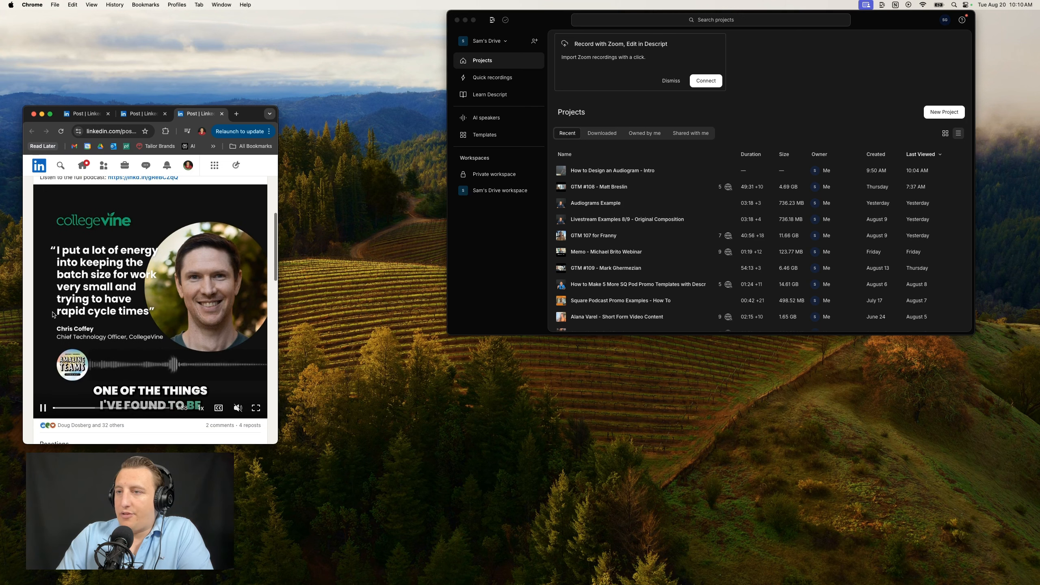
pyautogui.click(56, 228)
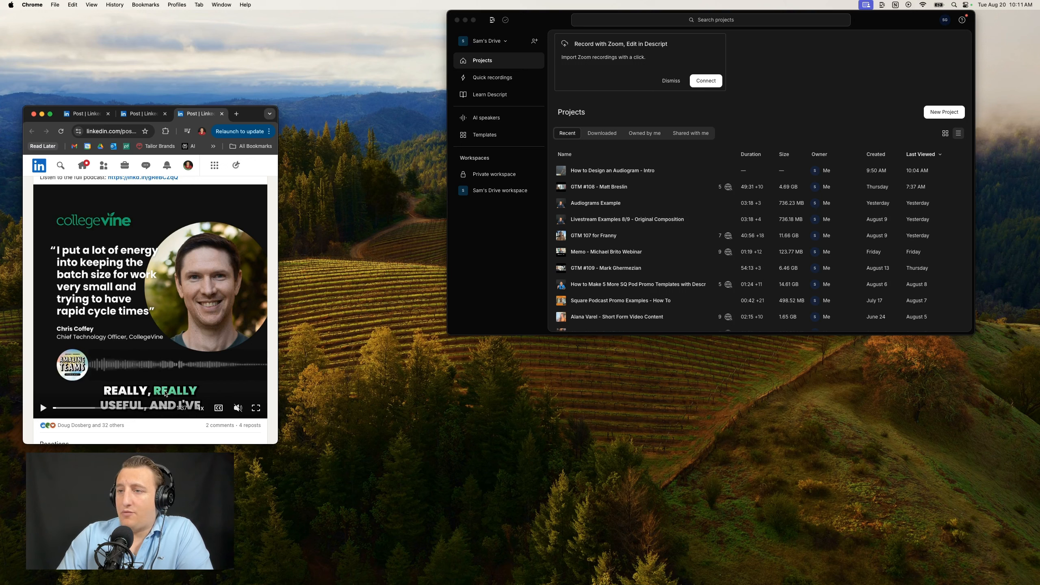
pyautogui.click(219, 380)
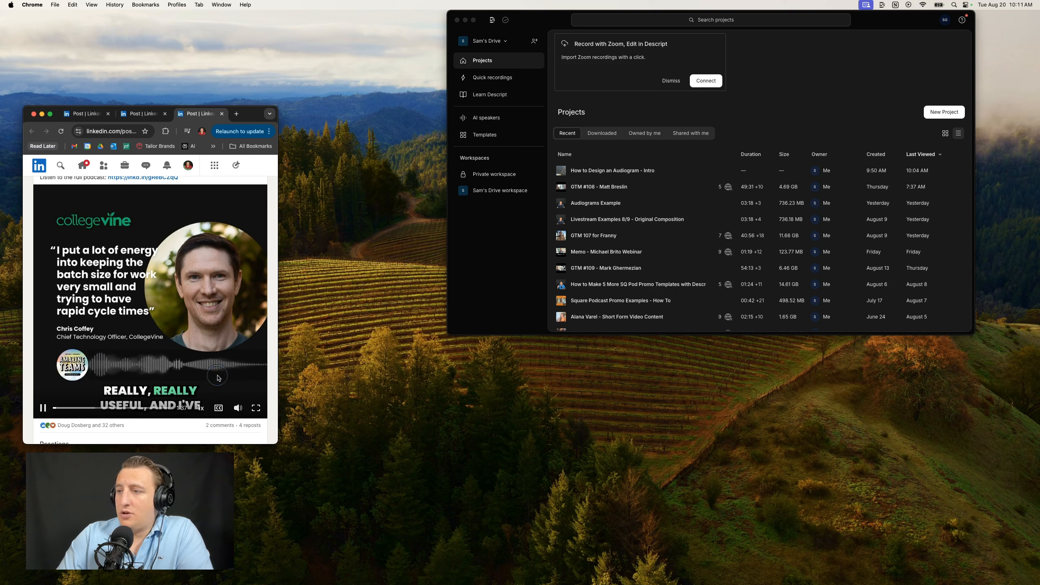
pyautogui.click(241, 414)
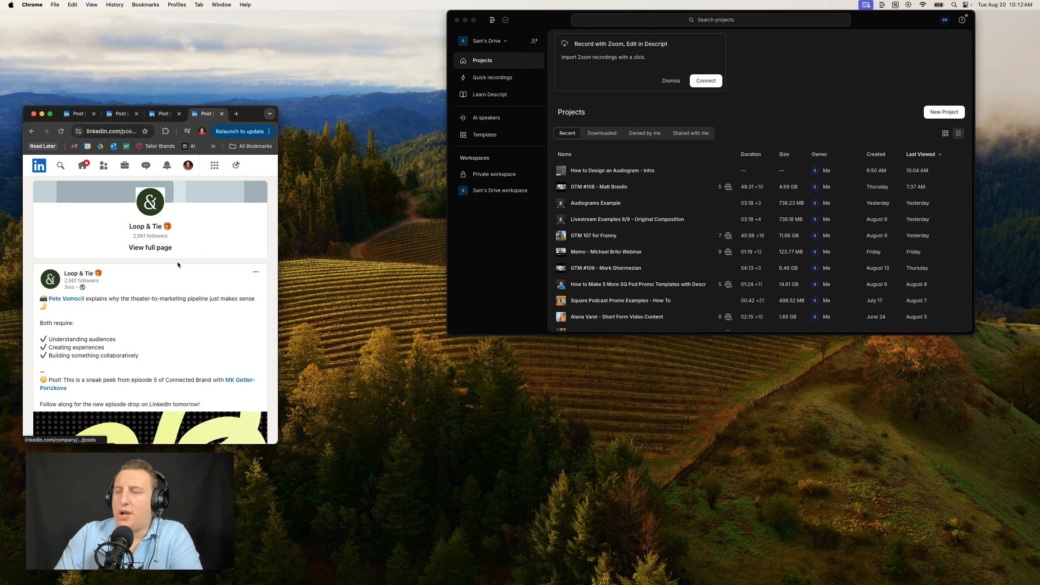
# - Examine the Loop & Tie post and the DRIVE podcast audiogram, including its post text, waveform and captions
pyautogui.scroll(-3, 178, 262)
pyautogui.scroll(2, 177, 262)
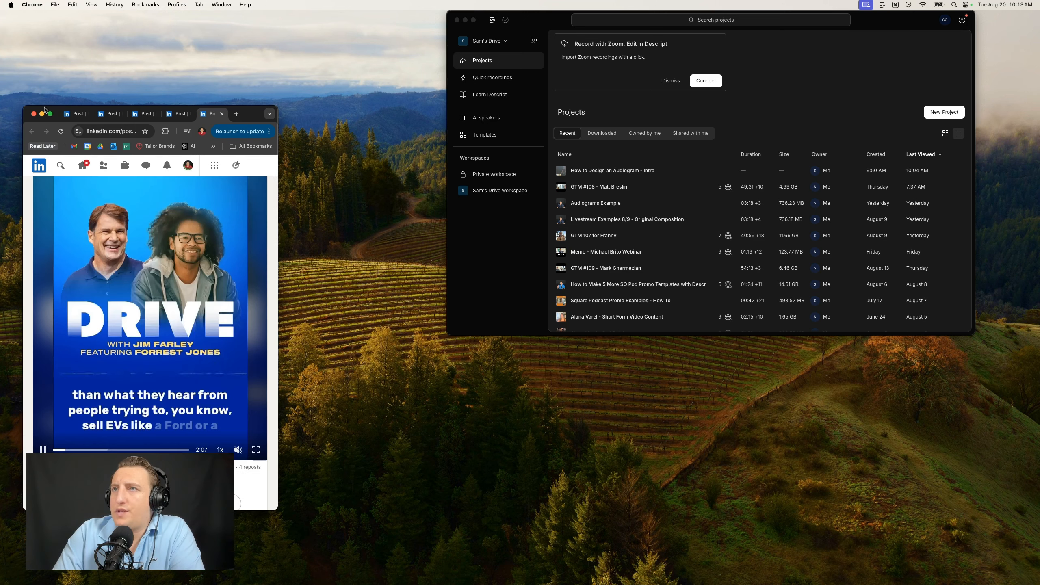
pyautogui.moveTo(251, 114); pyautogui.dragTo(255, 77)
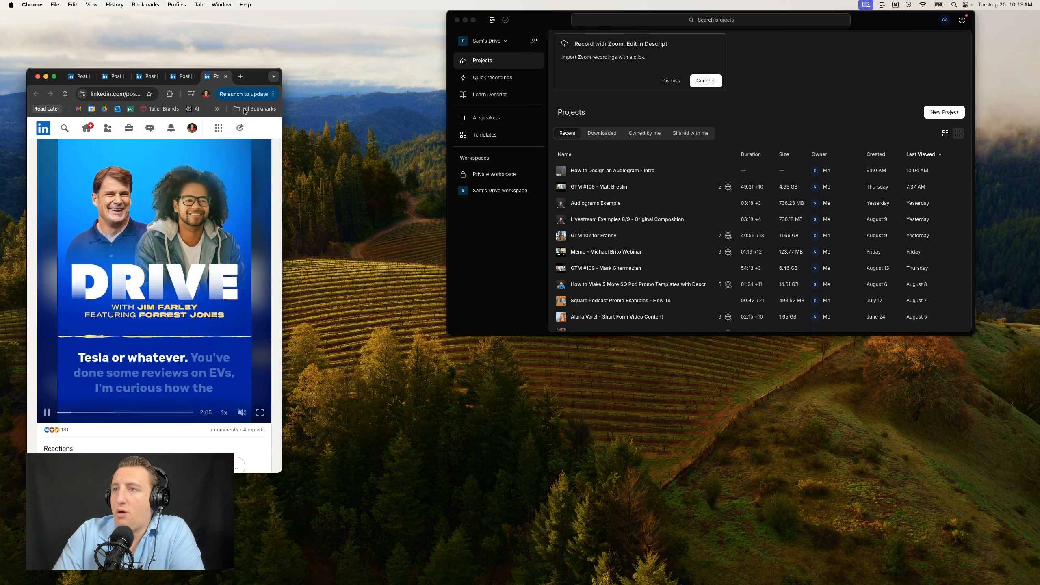
pyautogui.scroll(3, 200, 203)
pyautogui.scroll(4, 200, 203)
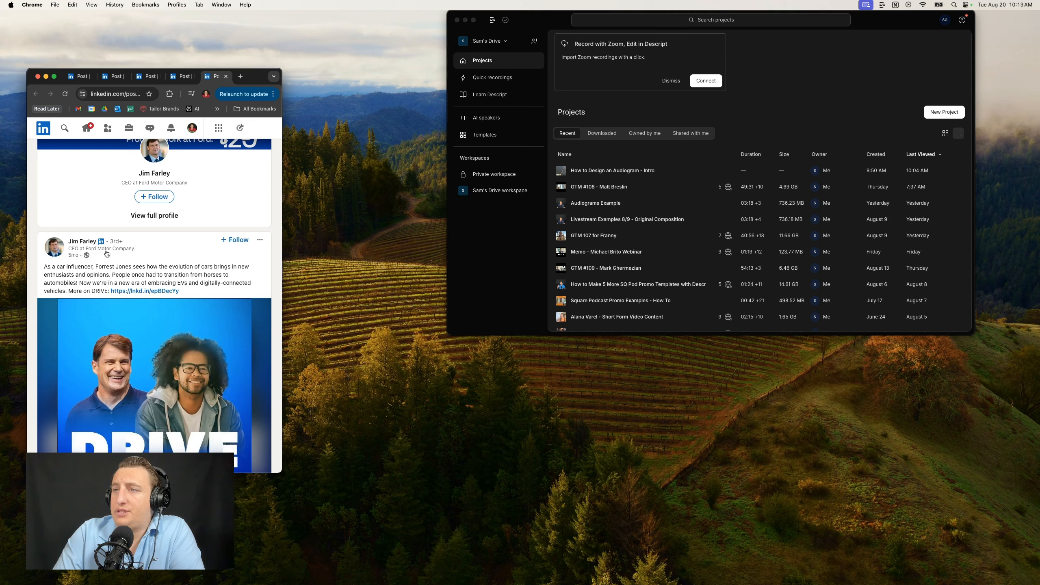
pyautogui.scroll(-3, 130, 395)
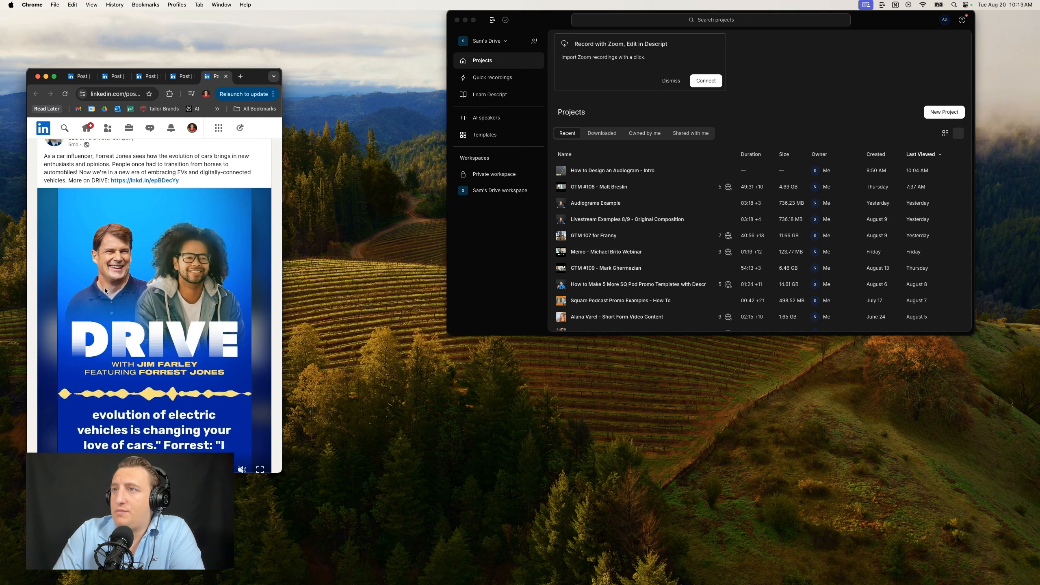
pyautogui.scroll(-1, 62, 246)
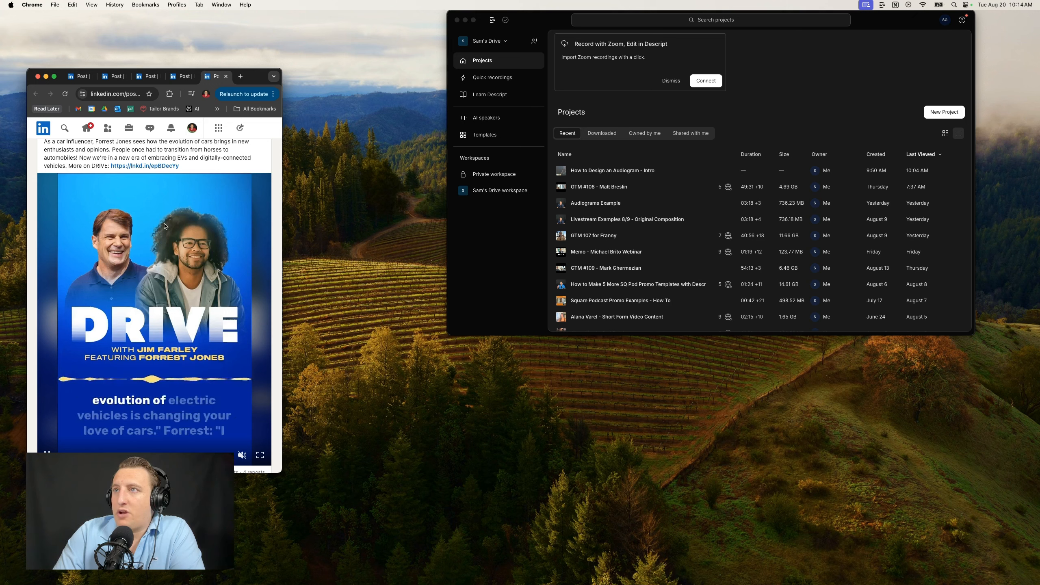
pyautogui.scroll(-2, 158, 380)
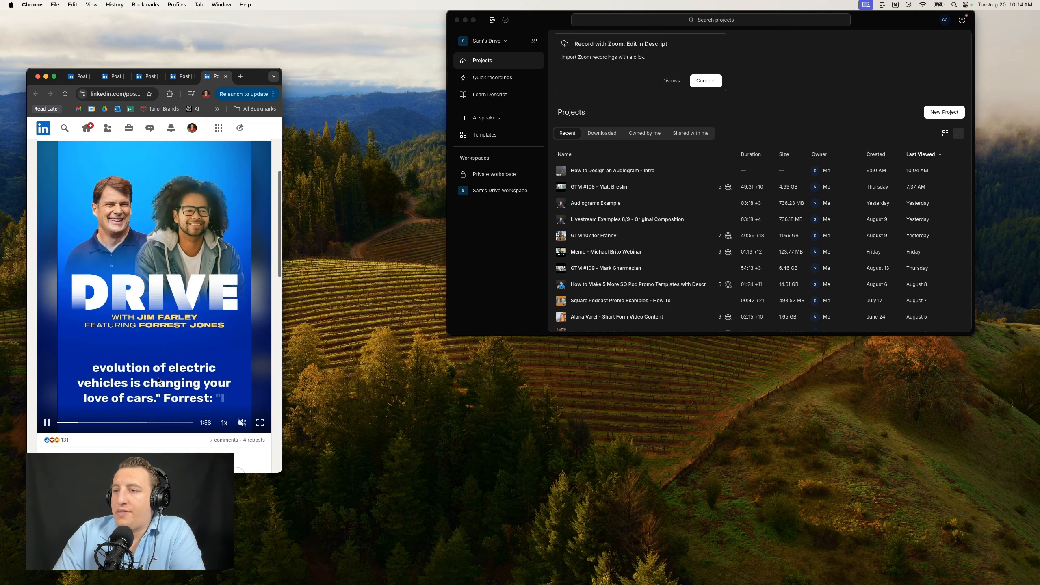
pyautogui.scroll(4, 158, 379)
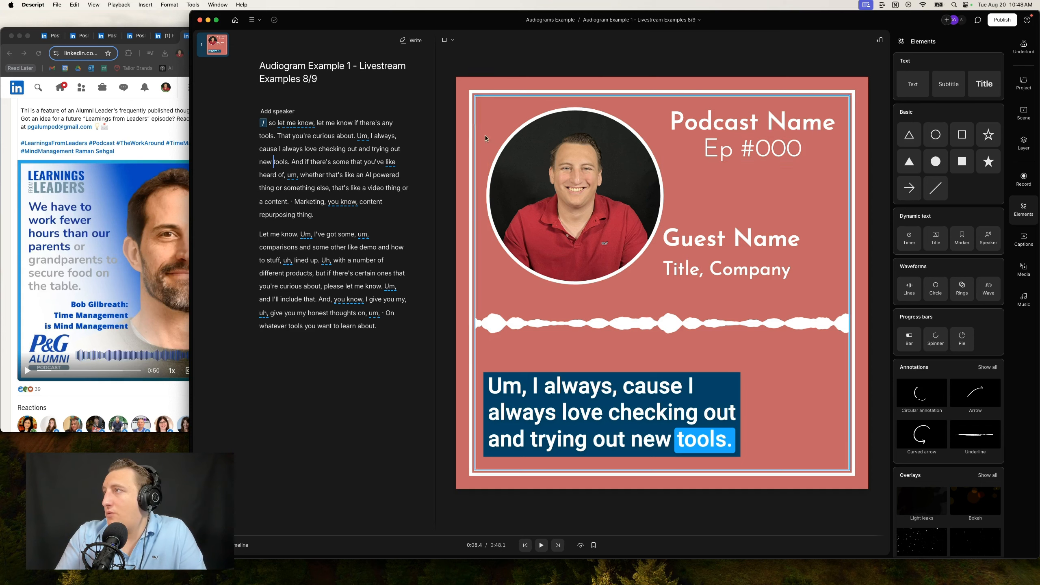
# - In Descript, duplicate the "Livestream Examples 8/9 - Original Composition" composition and switch the copy's canvas to a square format
pyautogui.click(645, 19)
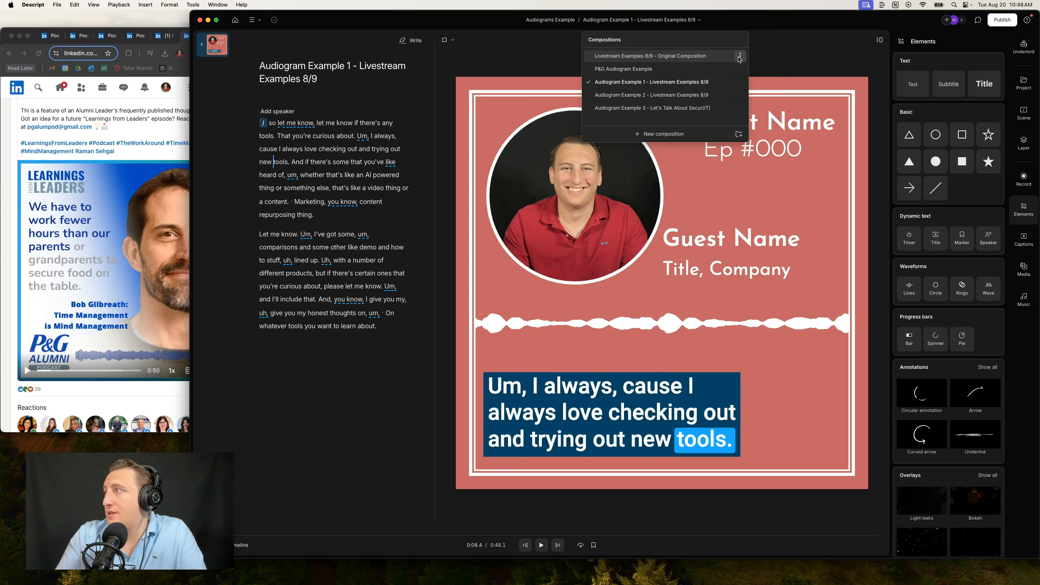
pyautogui.click(740, 58)
pyautogui.click(762, 70)
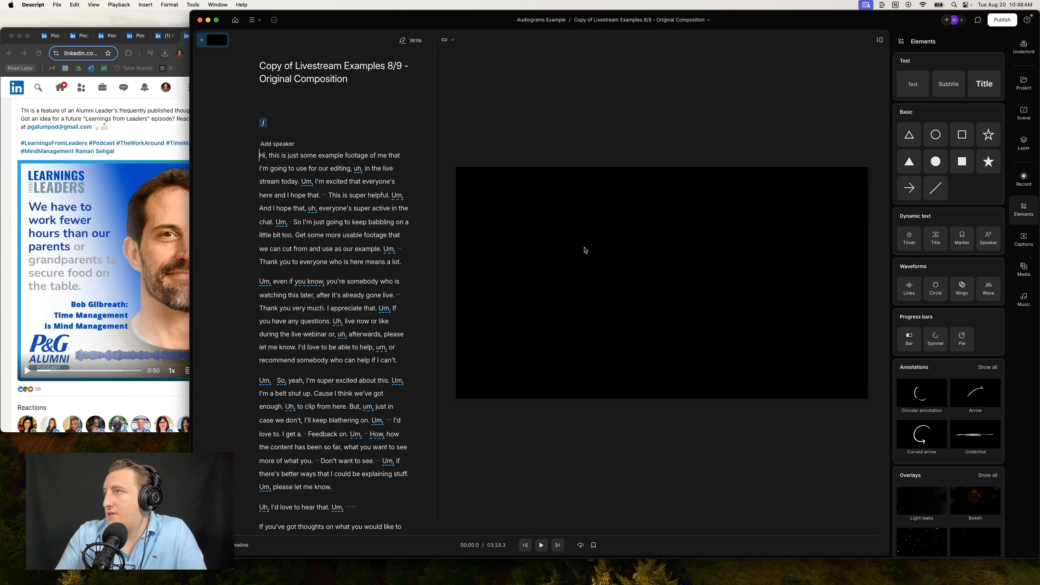
pyautogui.click(448, 40)
pyautogui.click(467, 70)
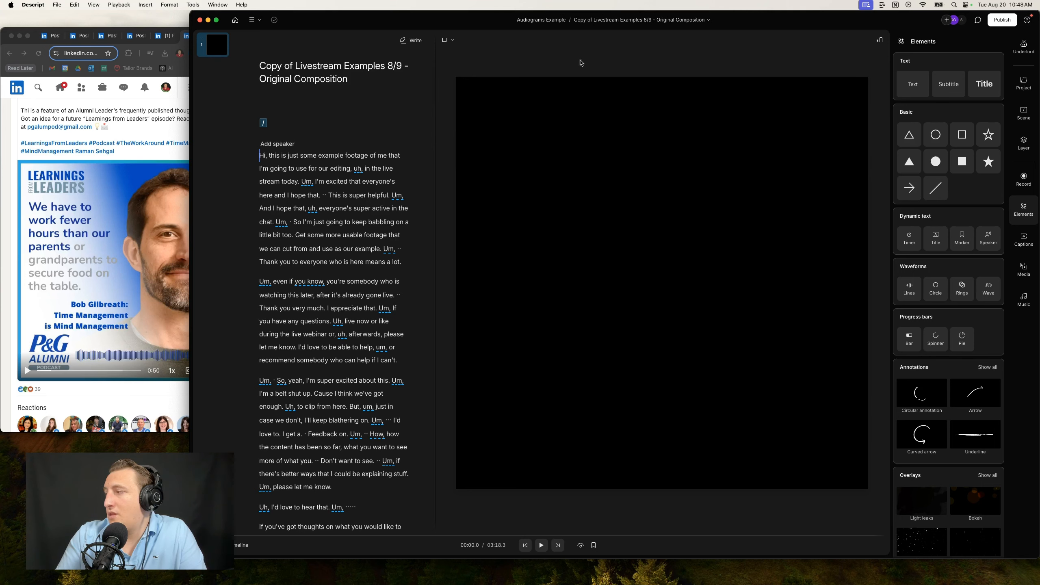
# - Add a filled square shape and stretch it to cover the entire canvas as a background
pyautogui.click(961, 166)
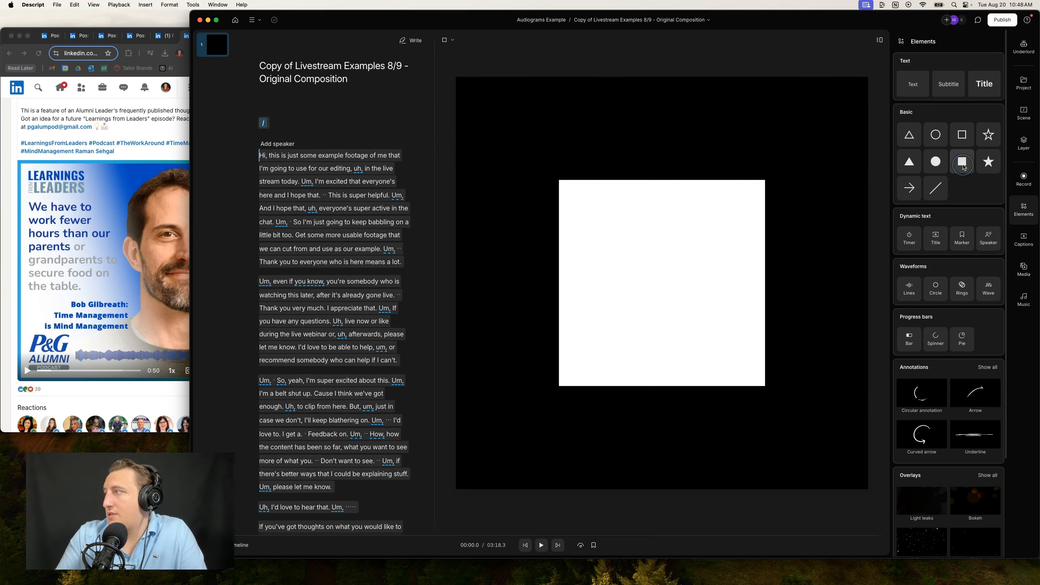
pyautogui.moveTo(643, 285); pyautogui.dragTo(538, 184)
pyautogui.moveTo(662, 174); pyautogui.dragTo(871, 184)
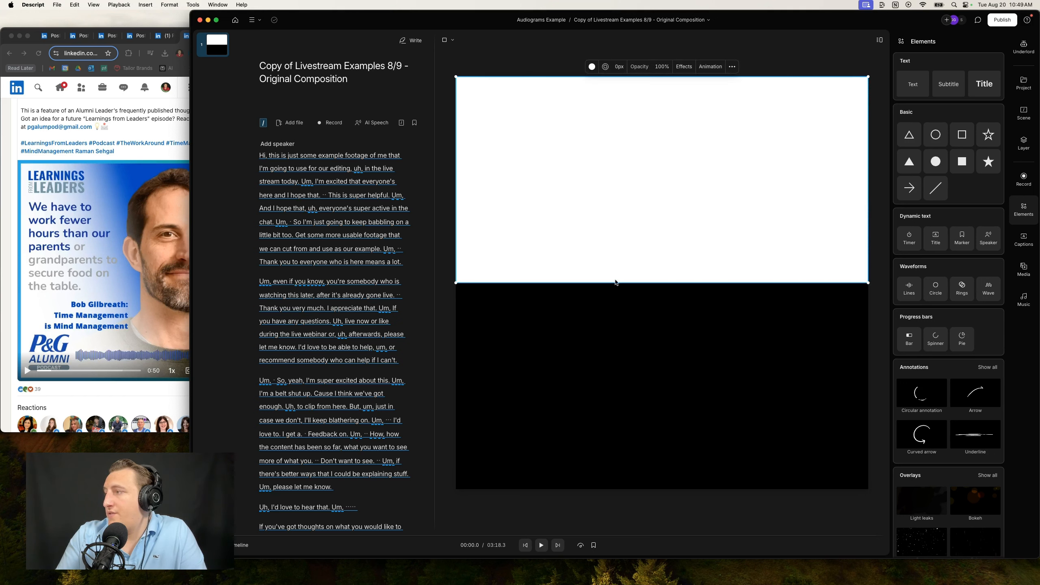
pyautogui.moveTo(621, 284); pyautogui.dragTo(600, 491)
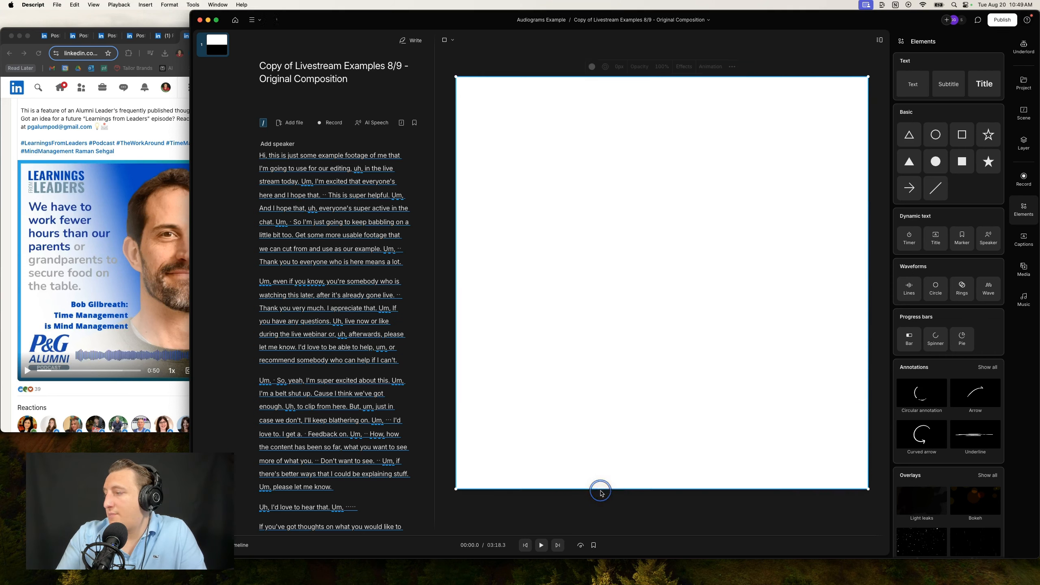
# - Set the background square's fill to salmon pink and enlarge the editor window to full width
pyautogui.click(592, 66)
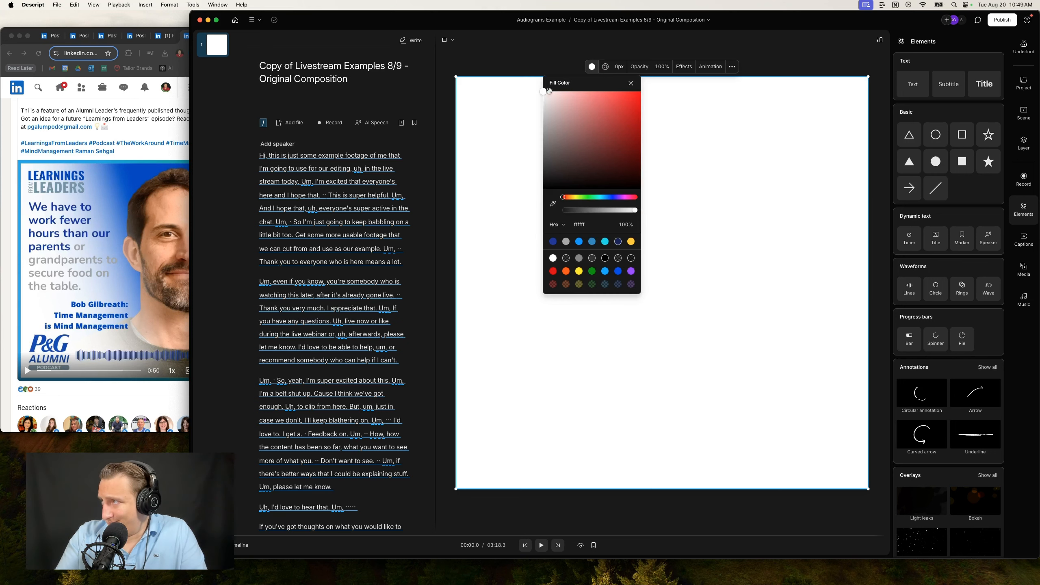
pyautogui.moveTo(544, 92); pyautogui.dragTo(588, 97)
pyautogui.click(549, 49)
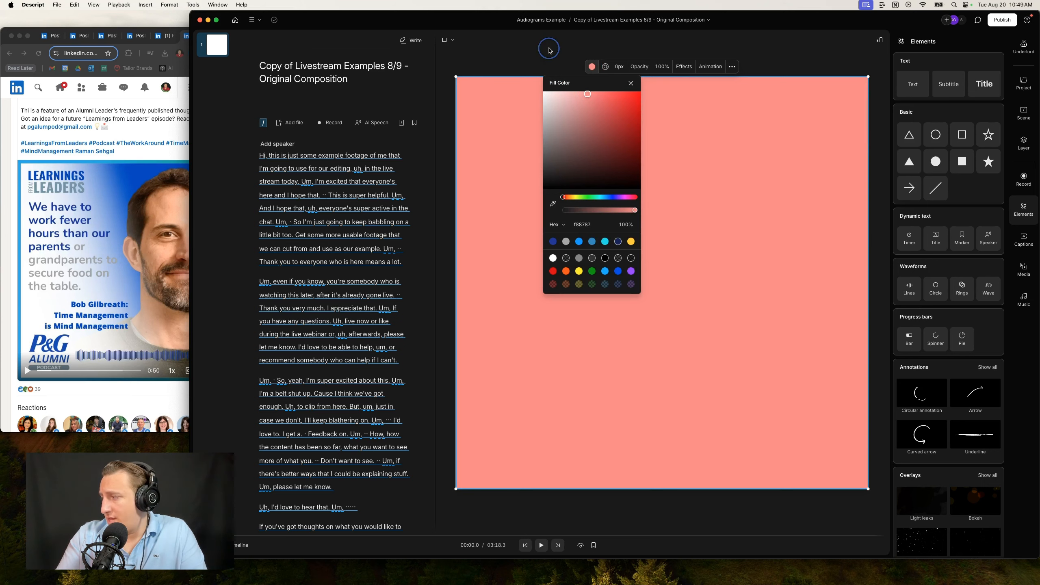
pyautogui.doubleClick(191, 265)
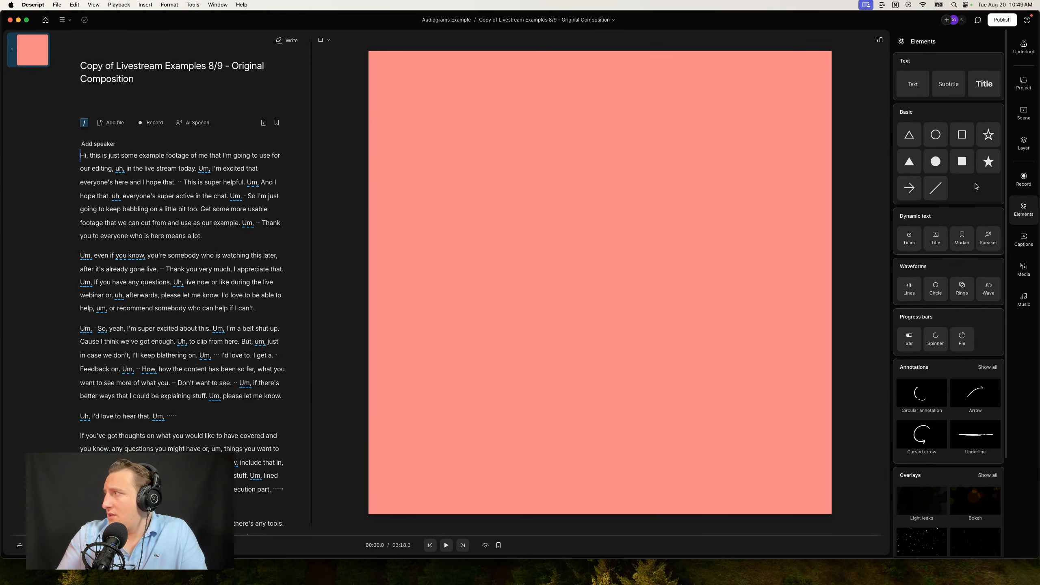
# - Add an outlined square and enlarge it into a centred white border just inside the canvas edges
pyautogui.click(962, 135)
pyautogui.moveTo(606, 251); pyautogui.dragTo(498, 154)
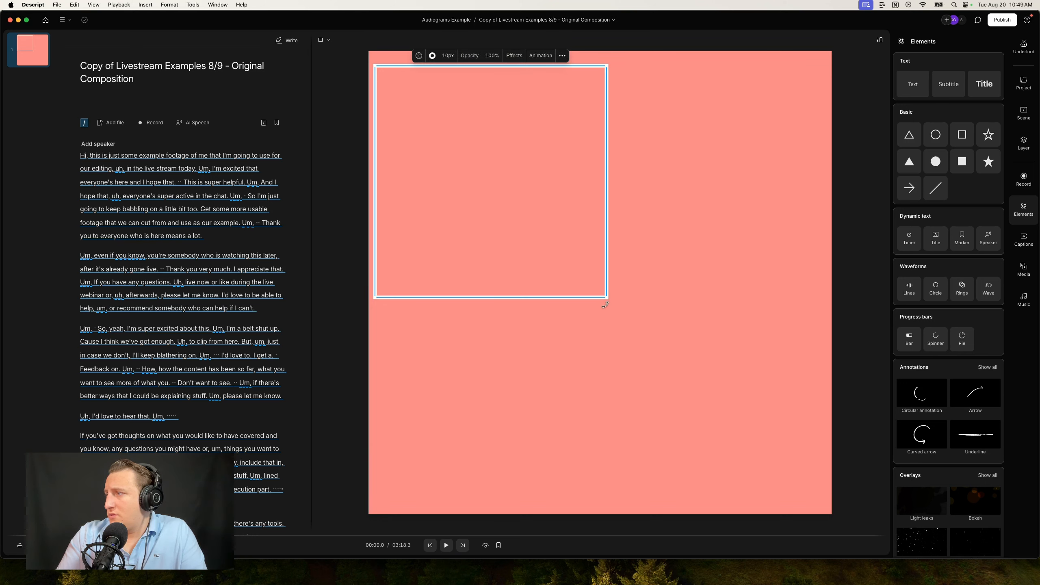
pyautogui.moveTo(607, 296); pyautogui.dragTo(829, 501)
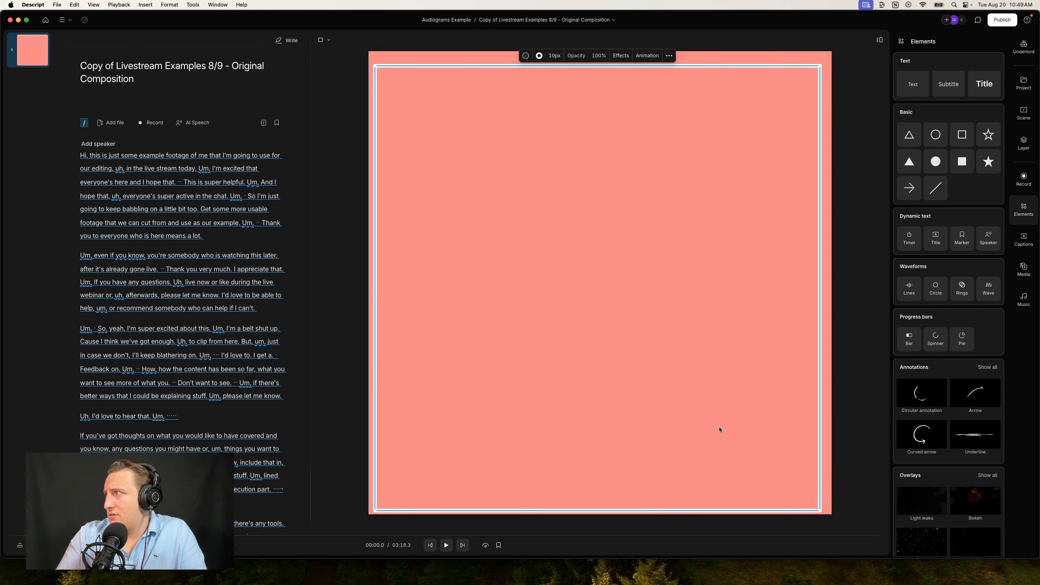
pyautogui.moveTo(720, 430); pyautogui.dragTo(721, 424)
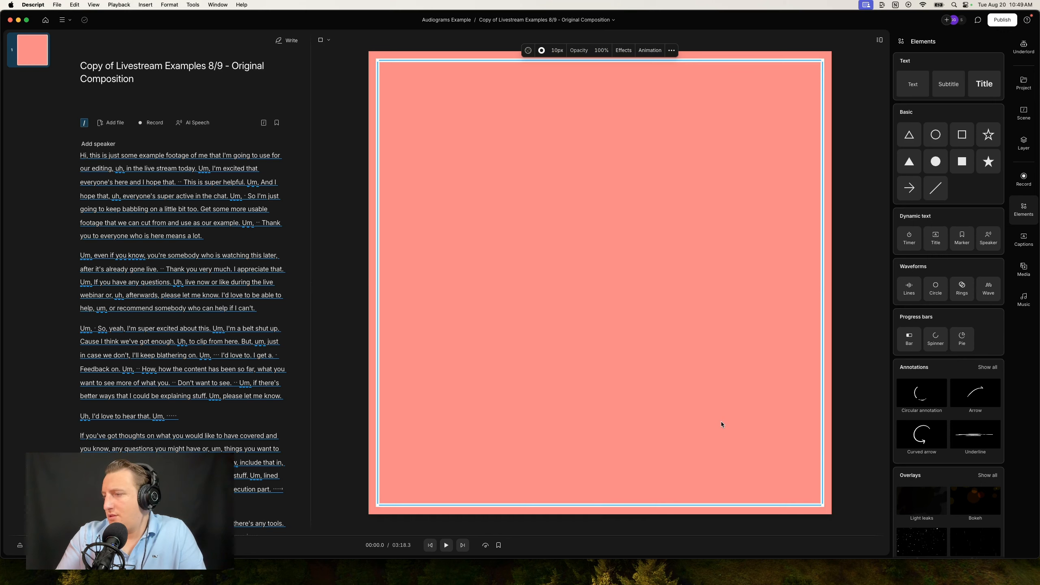
# - Duplicate the white border, shrink and centre the copy inside the original, and reduce its outline width to 5 px
pyautogui.press('super+d')
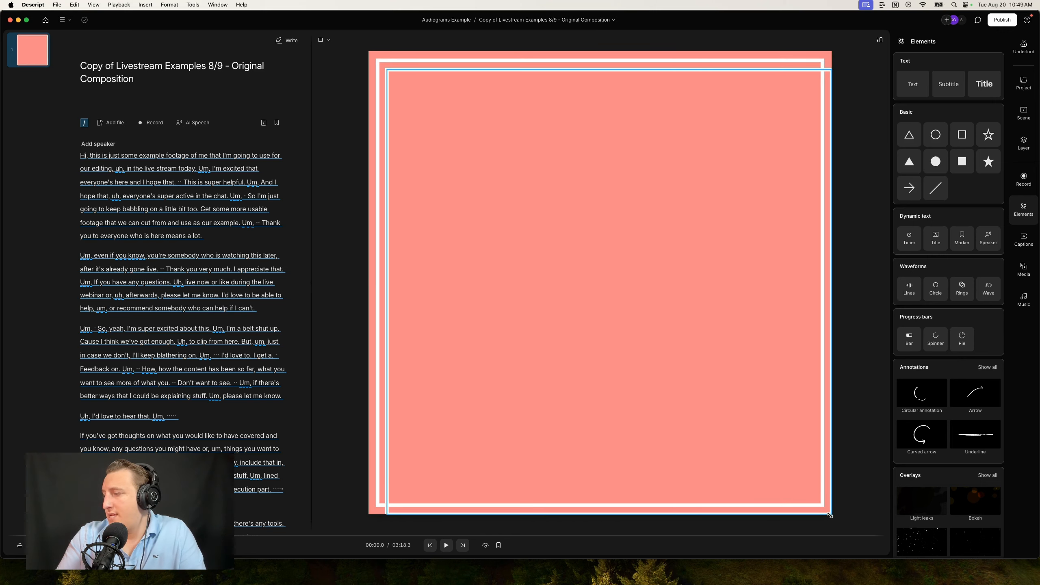
pyautogui.moveTo(830, 515); pyautogui.dragTo(820, 501)
pyautogui.moveTo(745, 470); pyautogui.dragTo(728, 461)
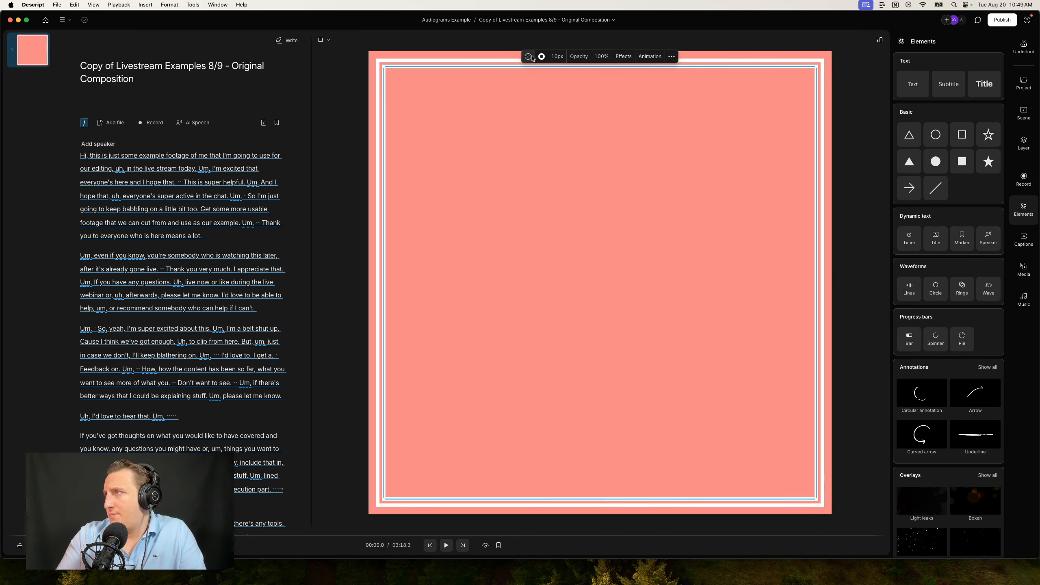
pyautogui.moveTo(558, 61); pyautogui.dragTo(552, 59)
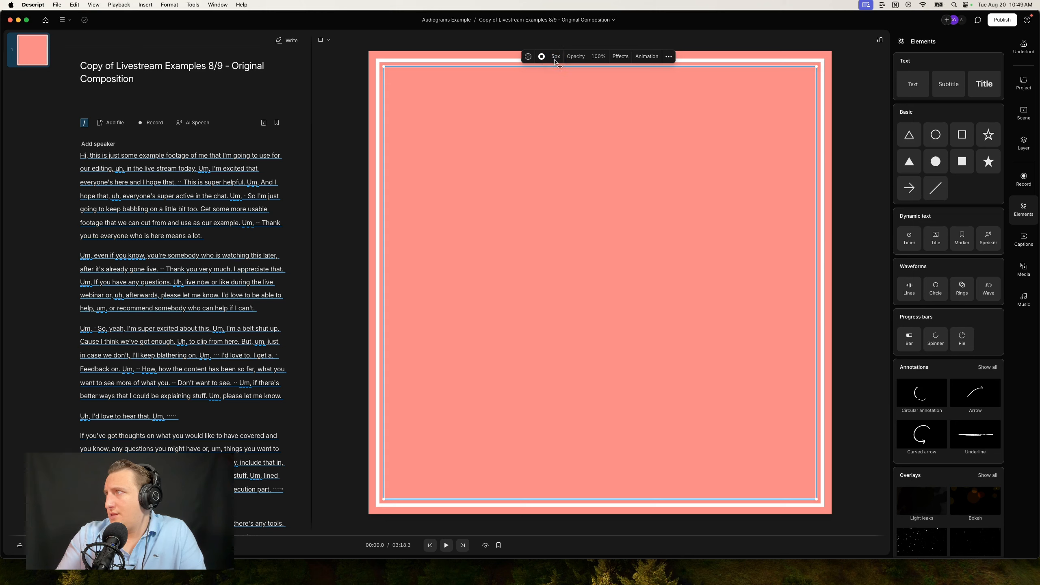
pyautogui.click(498, 47)
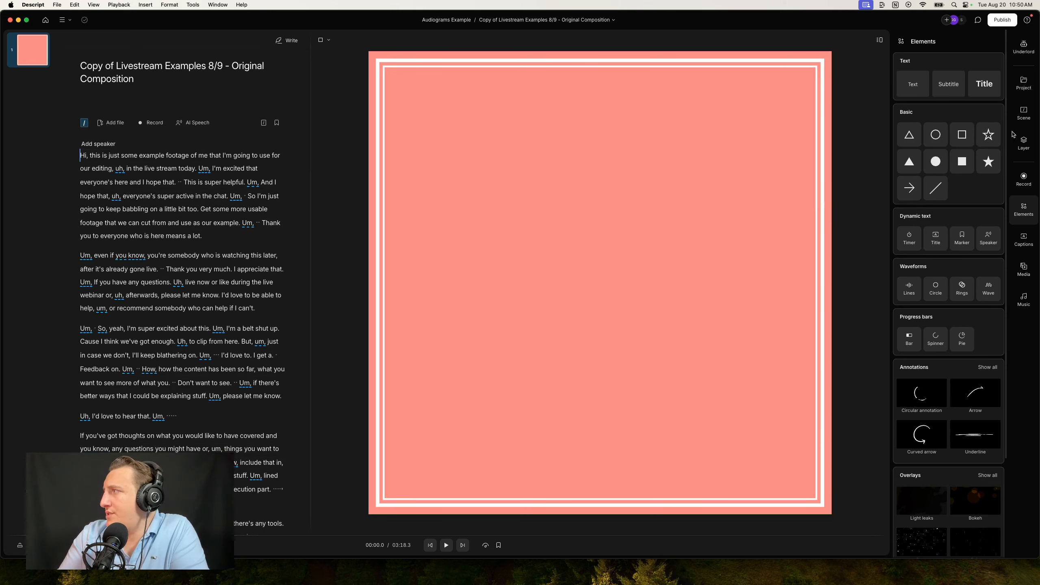
# - Insert Profile Photo 1.2.png from the project files and shrink it to about half the canvas width in the upper-left corner
pyautogui.click(1023, 89)
pyautogui.click(939, 211)
pyautogui.click(716, 454)
pyautogui.click(555, 270)
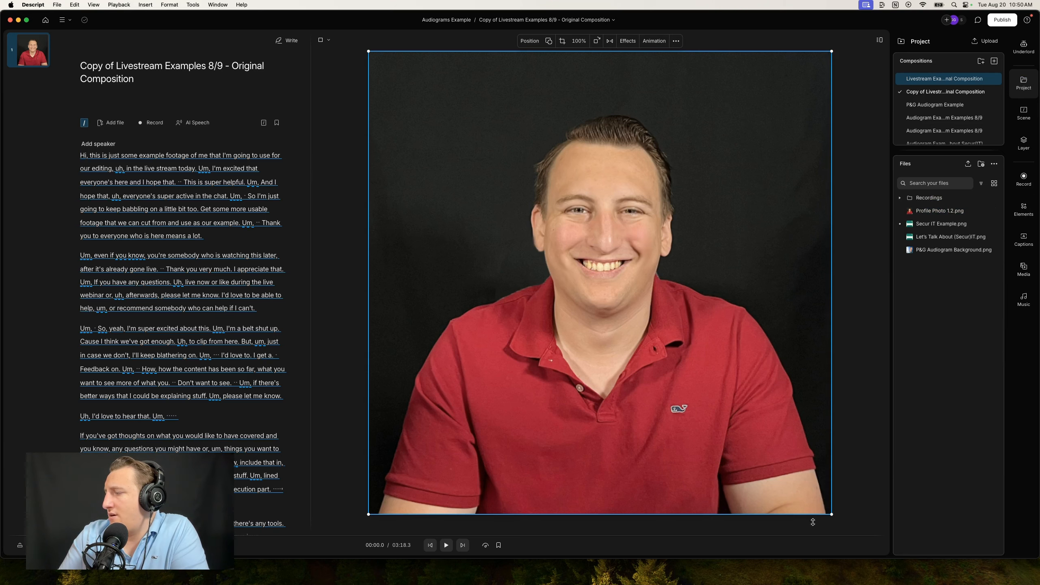
pyautogui.moveTo(832, 516); pyautogui.dragTo(591, 275)
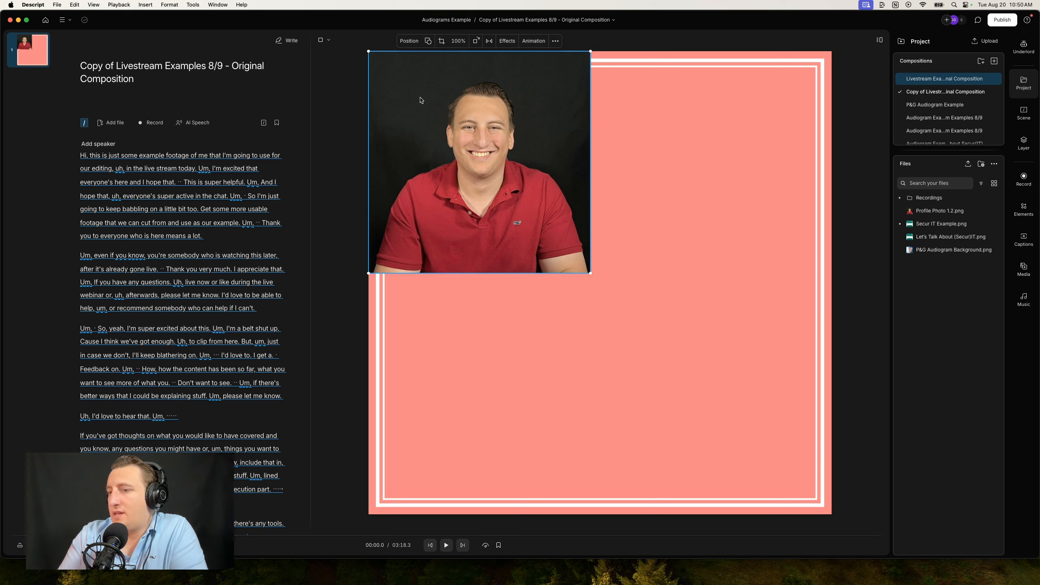
# - Crop the profile photo to a circle, shrink it to about 293 px wide and place it in the canvas's upper-left area inside the borders
pyautogui.click(428, 41)
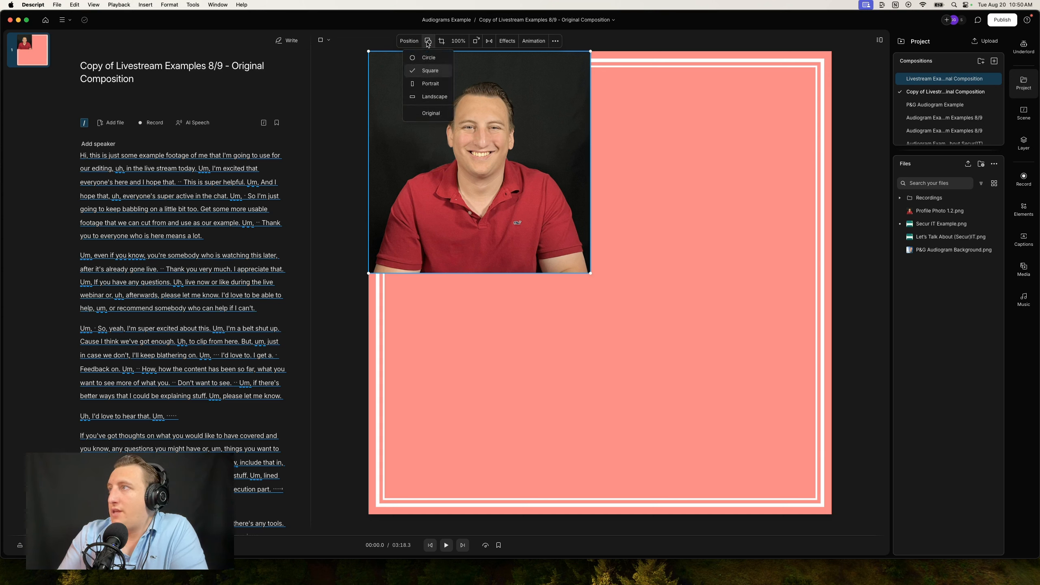
pyautogui.click(418, 61)
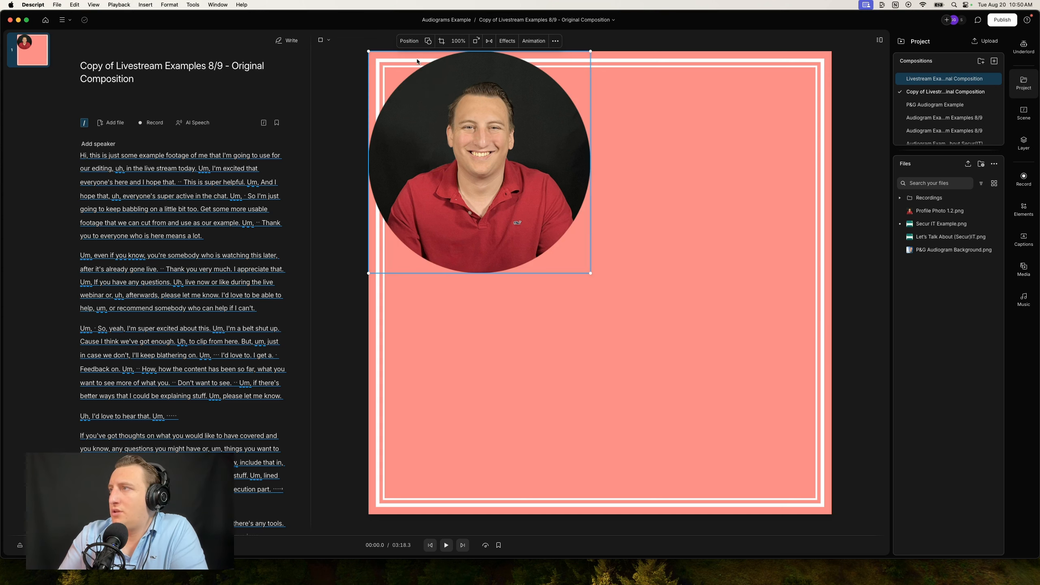
pyautogui.moveTo(448, 162); pyautogui.dragTo(497, 201)
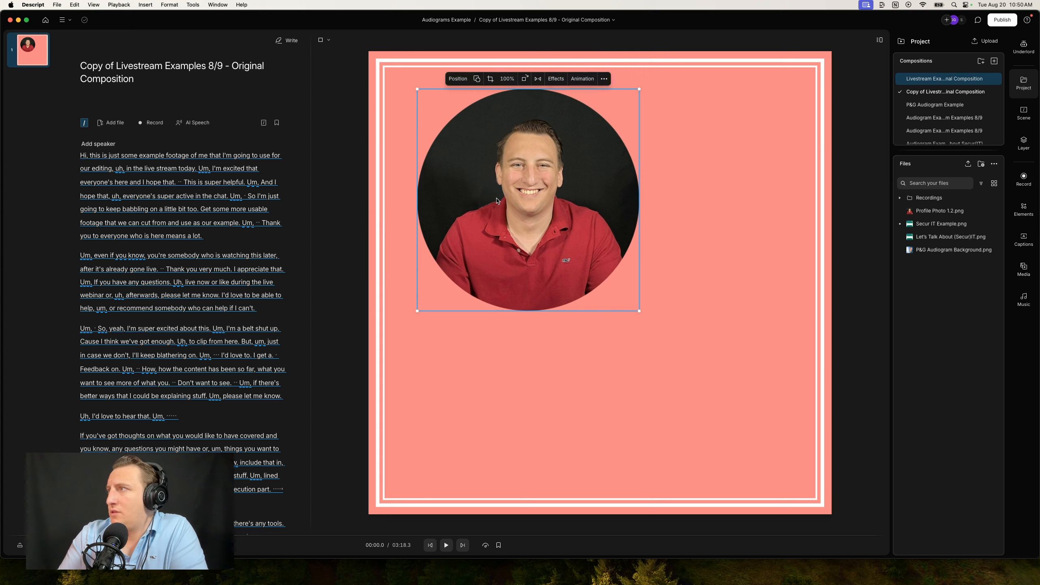
pyautogui.moveTo(638, 310); pyautogui.dragTo(535, 221)
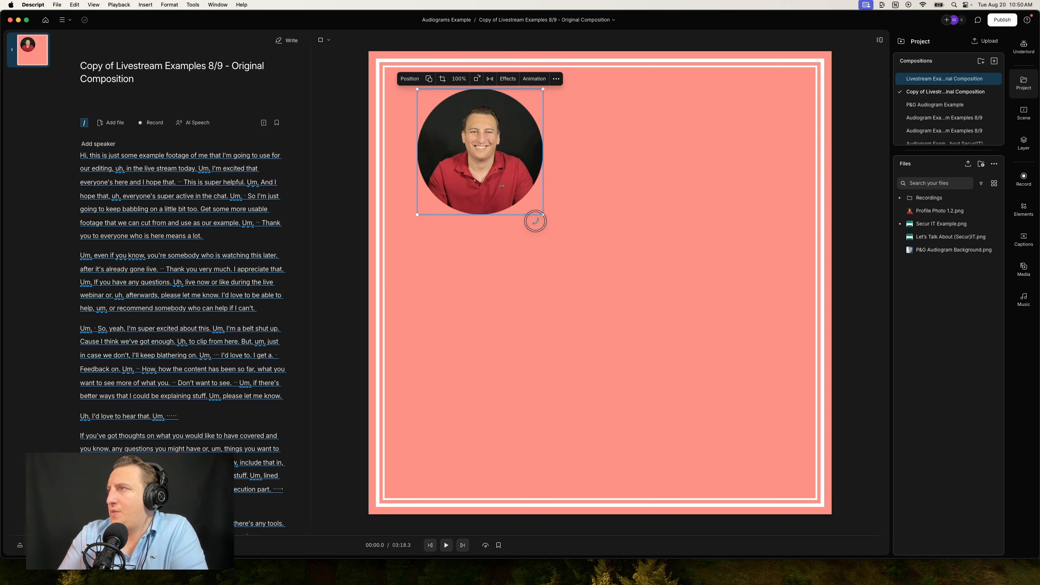
pyautogui.moveTo(488, 148)
pyautogui.mouseDown()
pyautogui.moveTo(488, 162)
pyautogui.moveTo(511, 172)
pyautogui.moveTo(473, 136)
pyautogui.mouseUp()
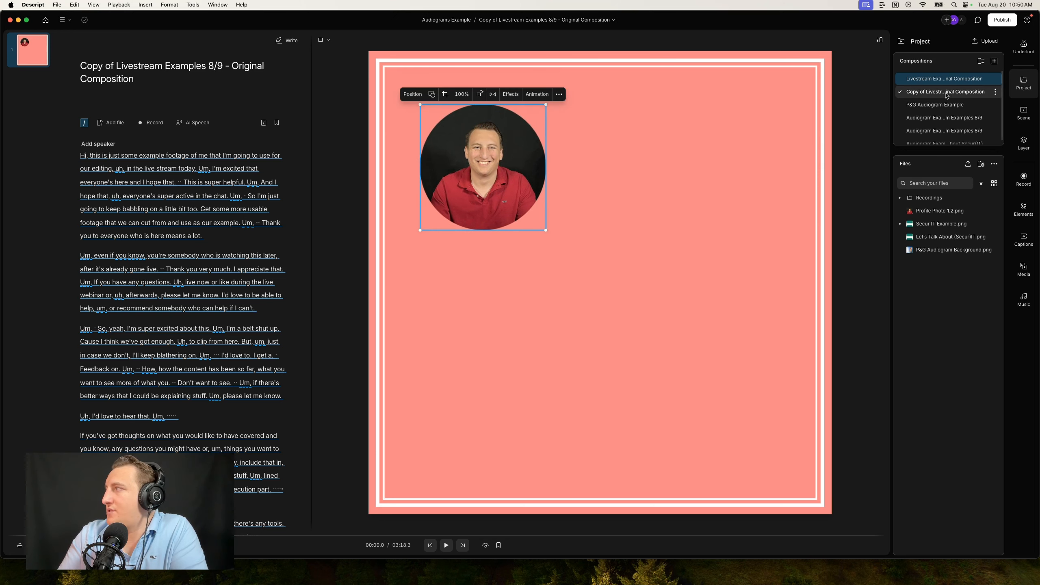
# - Set the circular profile photo's width to exactly 300 with its proportions kept
pyautogui.click(559, 95)
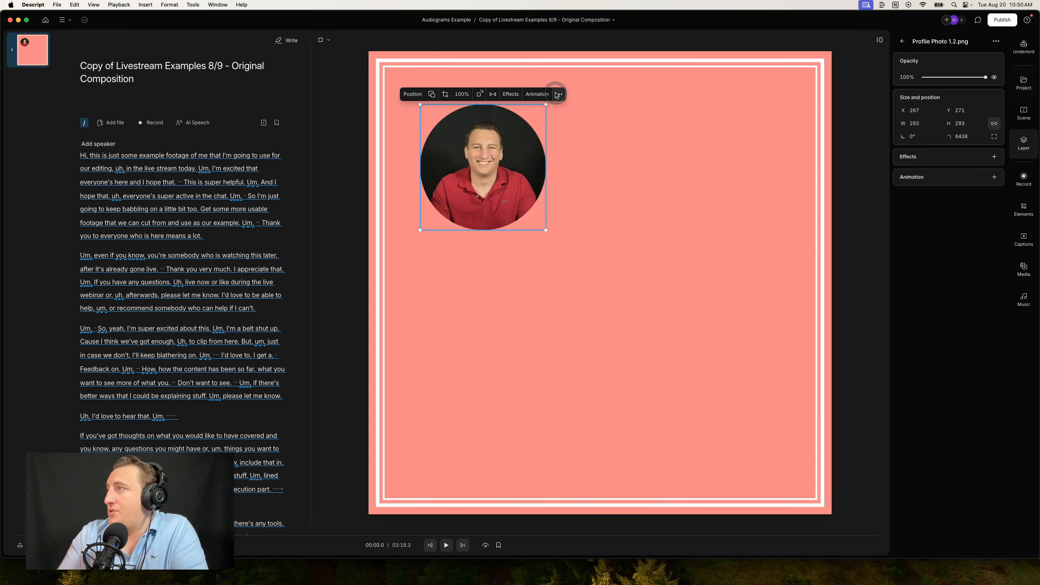
pyautogui.click(925, 123)
pyautogui.write('3')
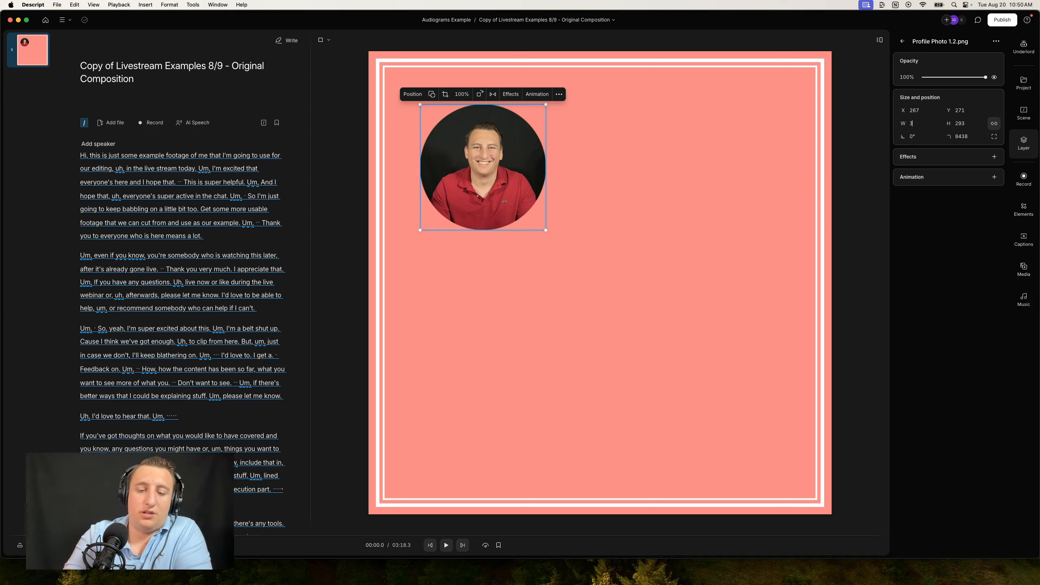
pyautogui.write('00')
pyautogui.press('Return')
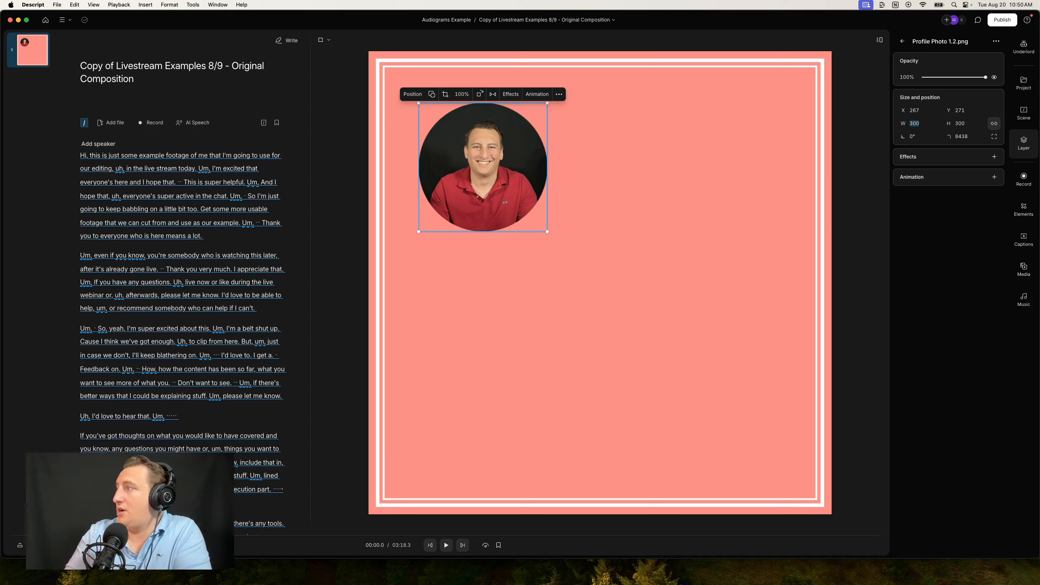
# - Add a filled white circle, set its width to 330 and centre it behind the profile photo as a ring
pyautogui.click(1024, 208)
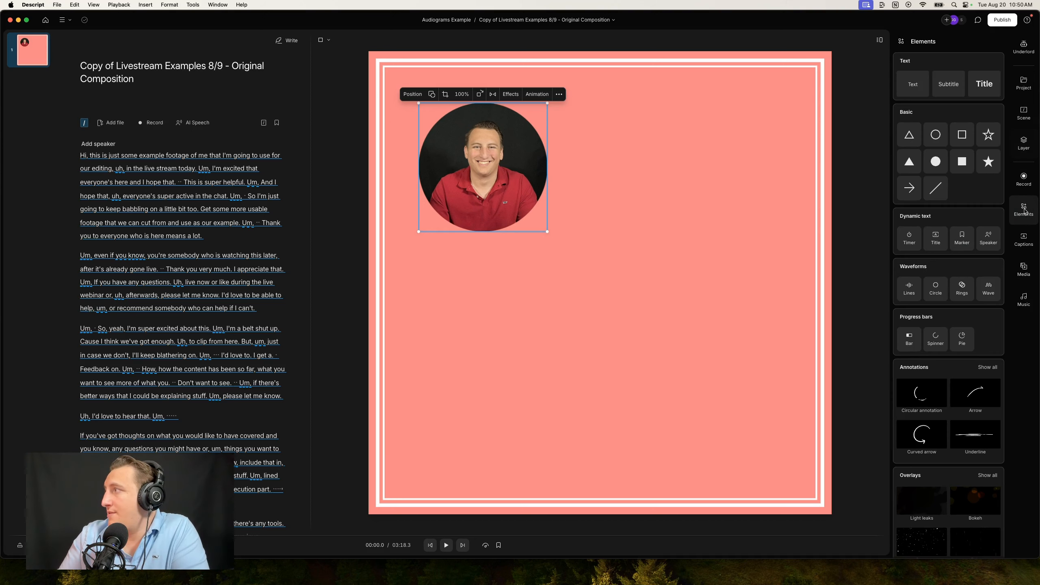
pyautogui.click(933, 166)
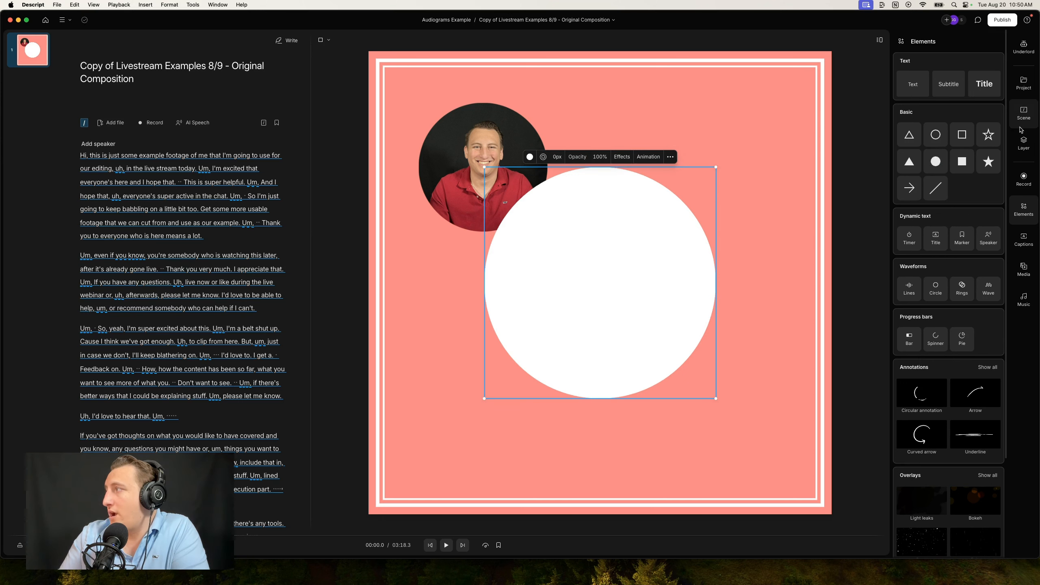
pyautogui.click(1023, 153)
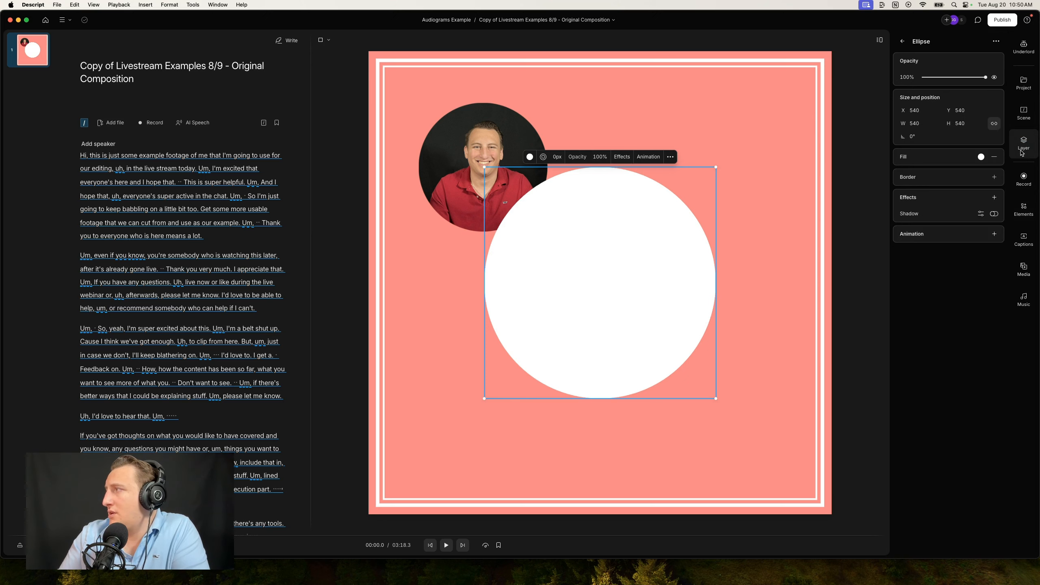
pyautogui.click(921, 121)
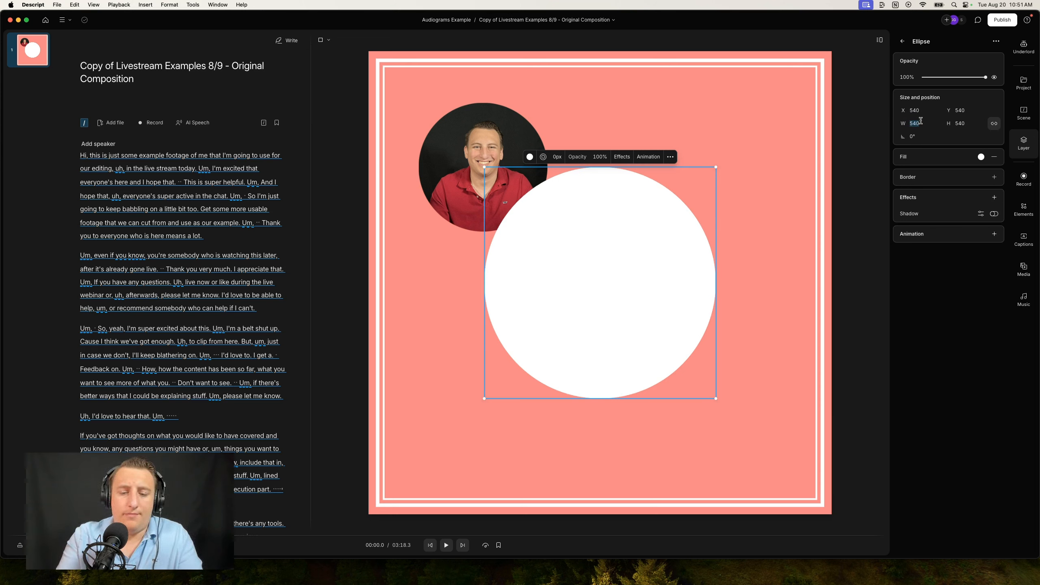
pyautogui.write('330')
pyautogui.press('Return')
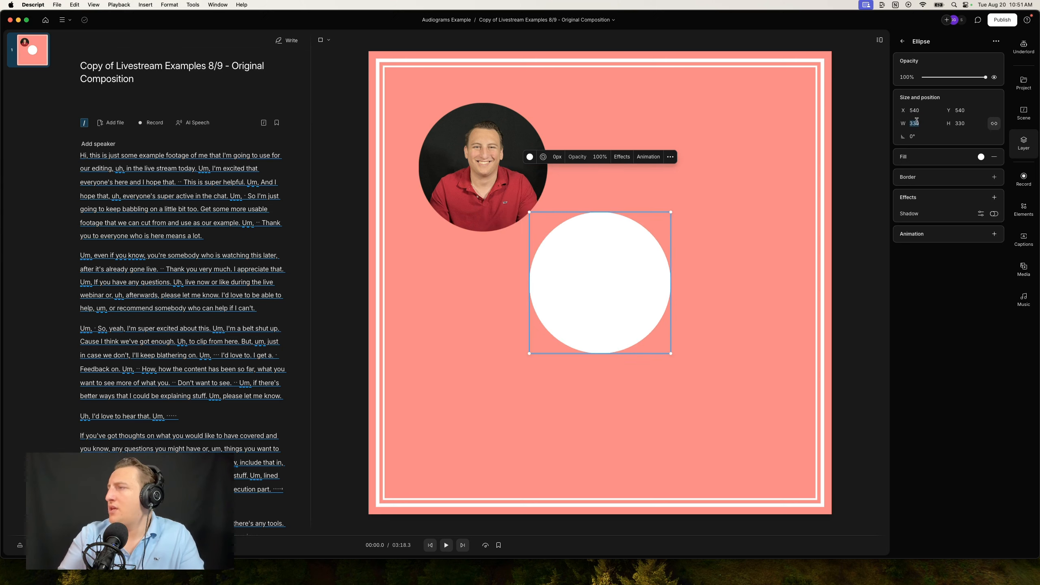
pyautogui.moveTo(615, 289); pyautogui.dragTo(496, 186)
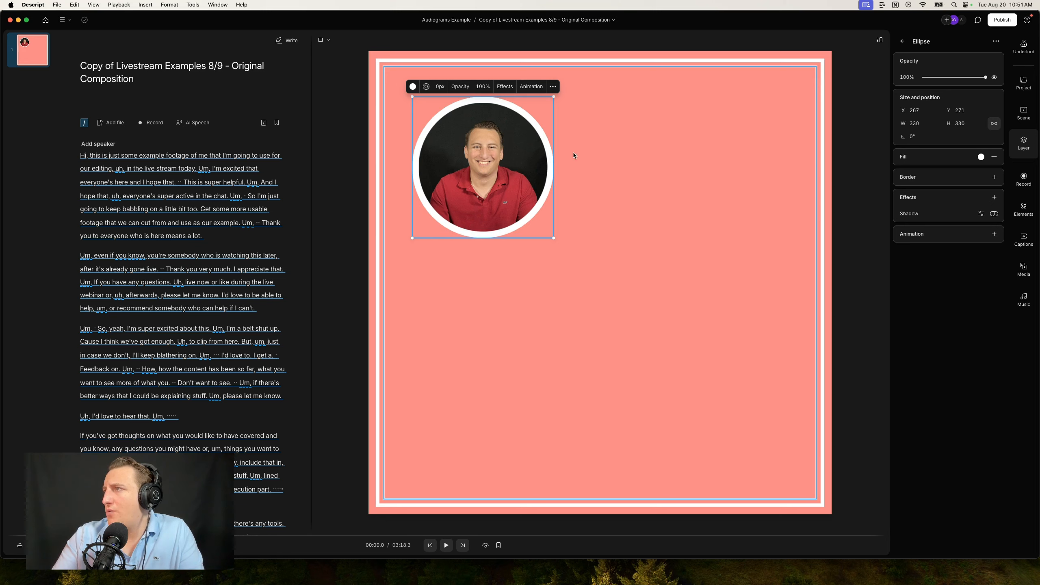
# - Enlarge the profile photo to a width of 315 to thin the white ring around it, and deselect everything
pyautogui.click(470, 177)
pyautogui.click(915, 124)
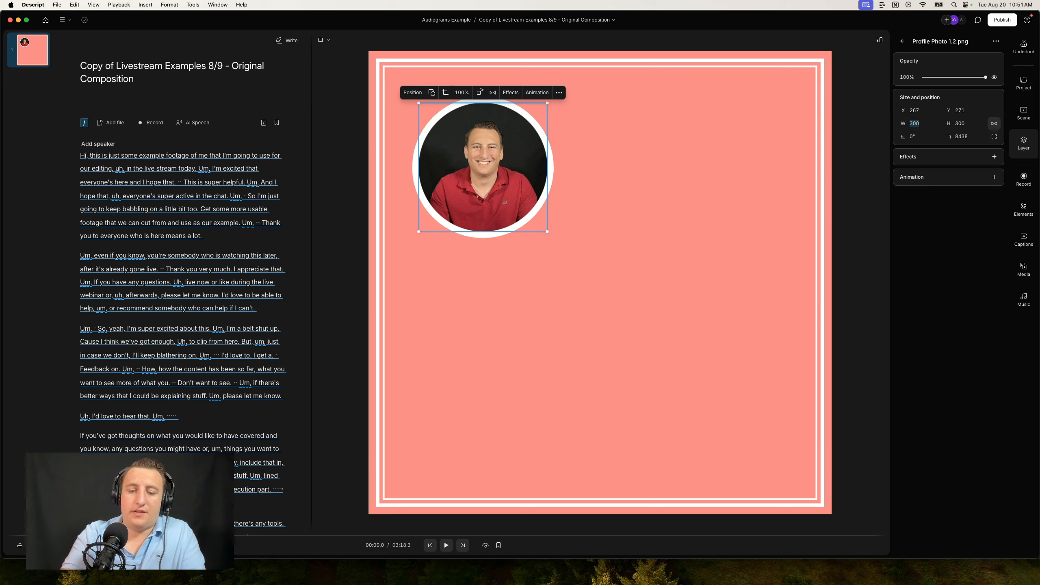
pyautogui.write('310')
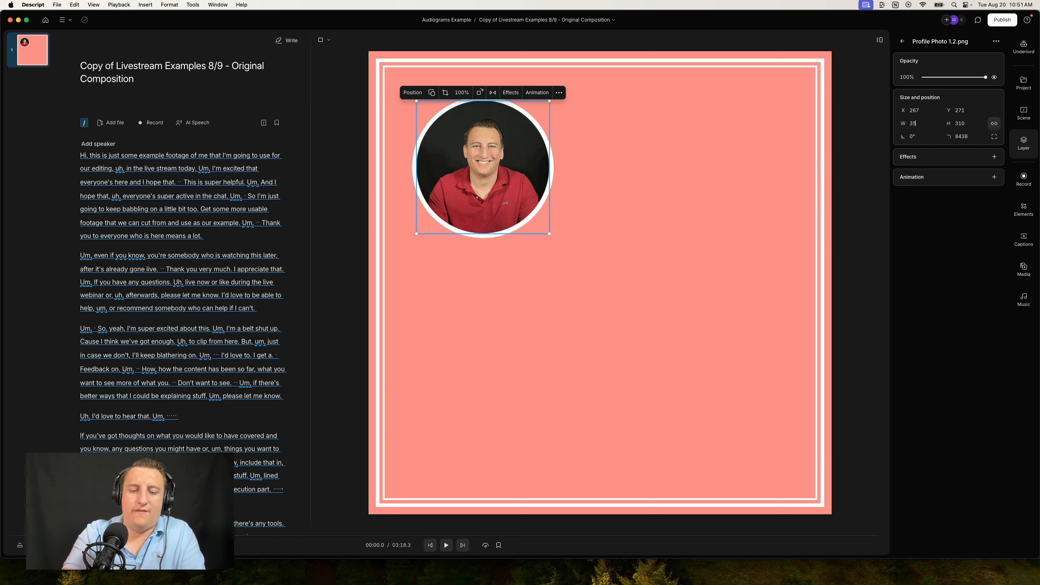
pyautogui.press('Return')
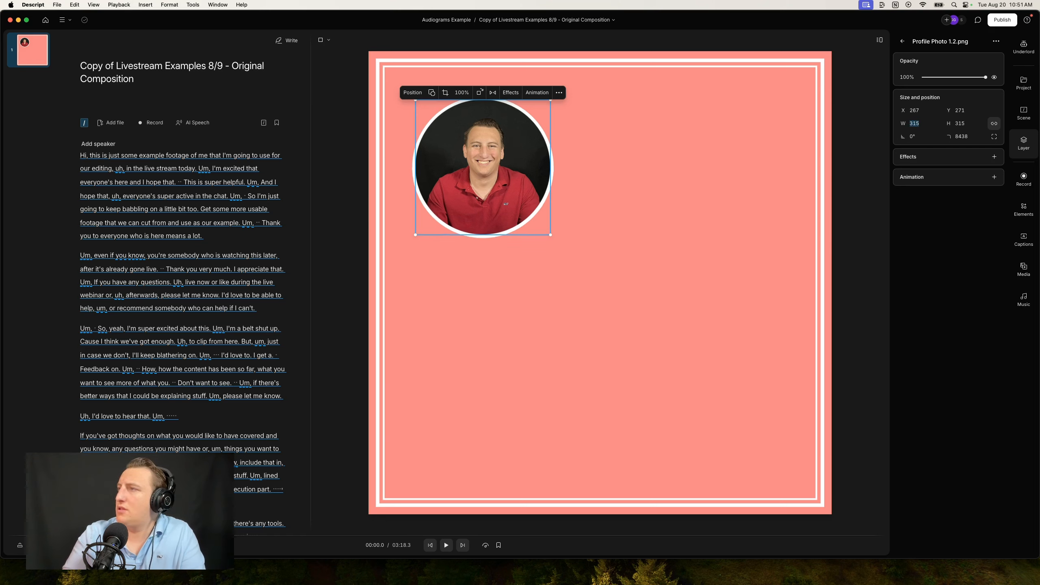
pyautogui.click(619, 160)
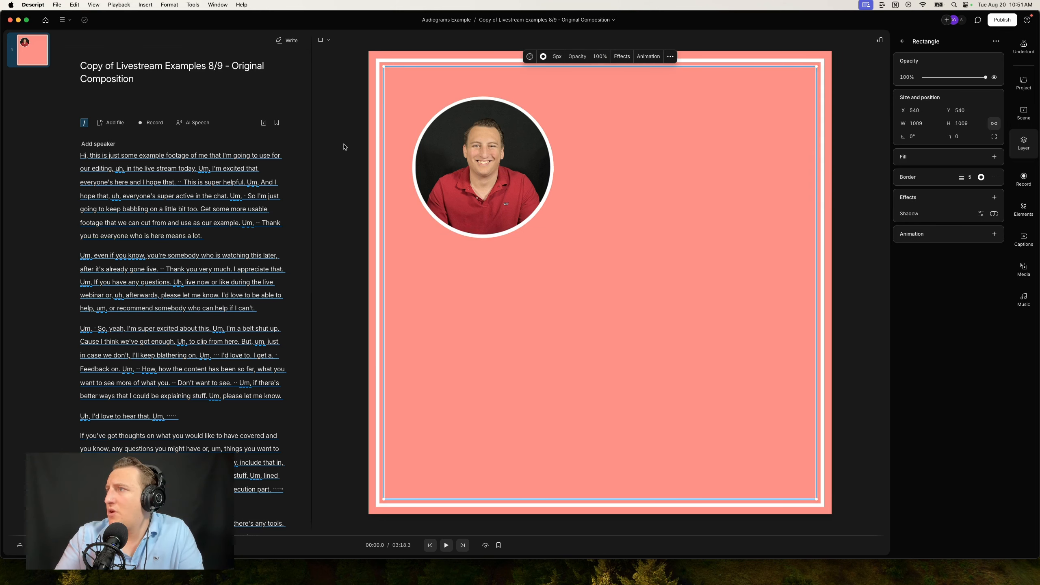
pyautogui.click(335, 132)
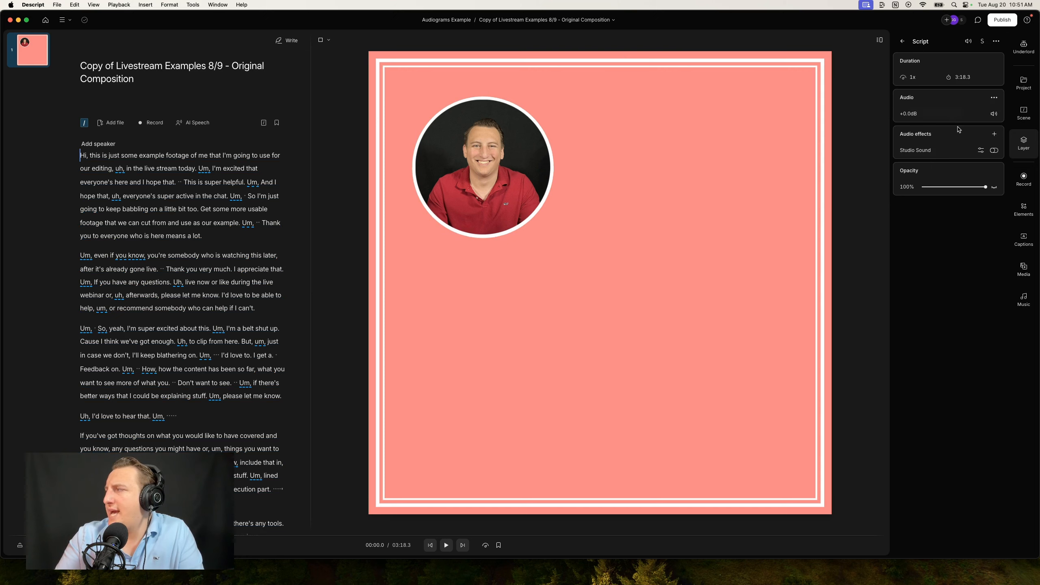
# - Add a subtitle text element to the canvas and replace its placeholder wording with "Podcast Name"
pyautogui.click(1023, 213)
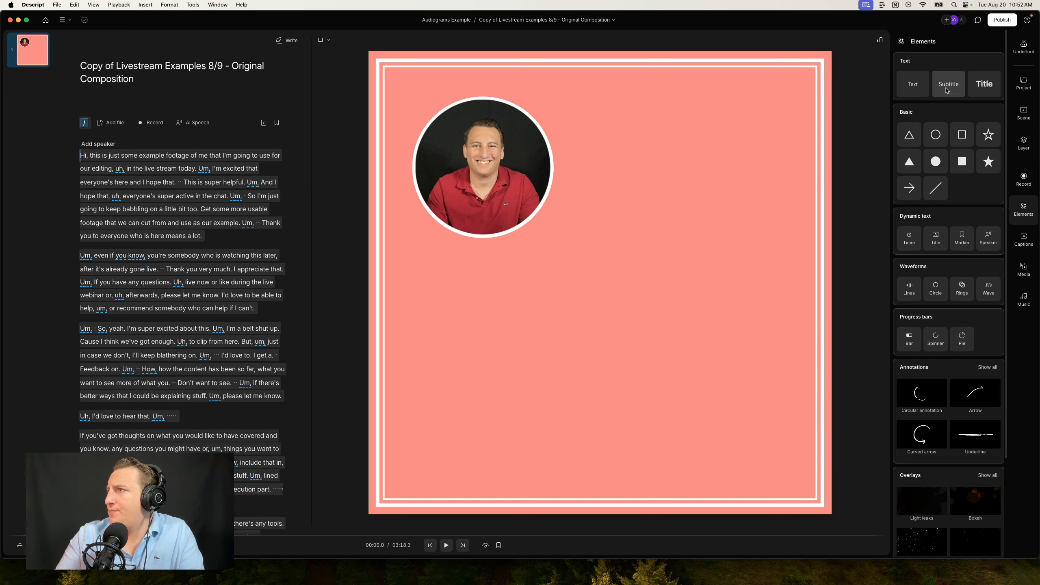
pyautogui.click(948, 85)
pyautogui.click(568, 295)
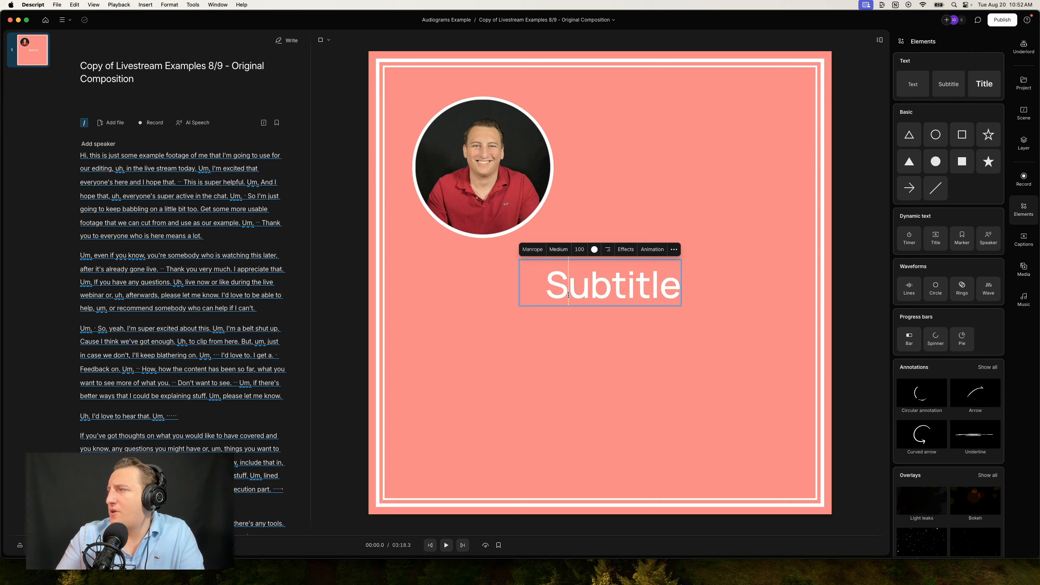
pyautogui.doubleClick(549, 292)
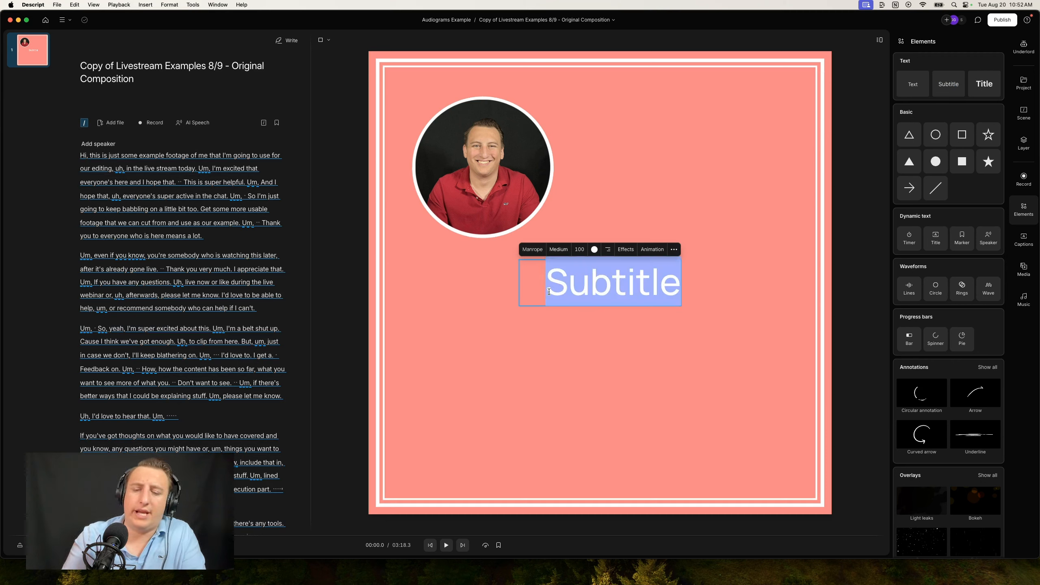
pyautogui.write('Podcast')
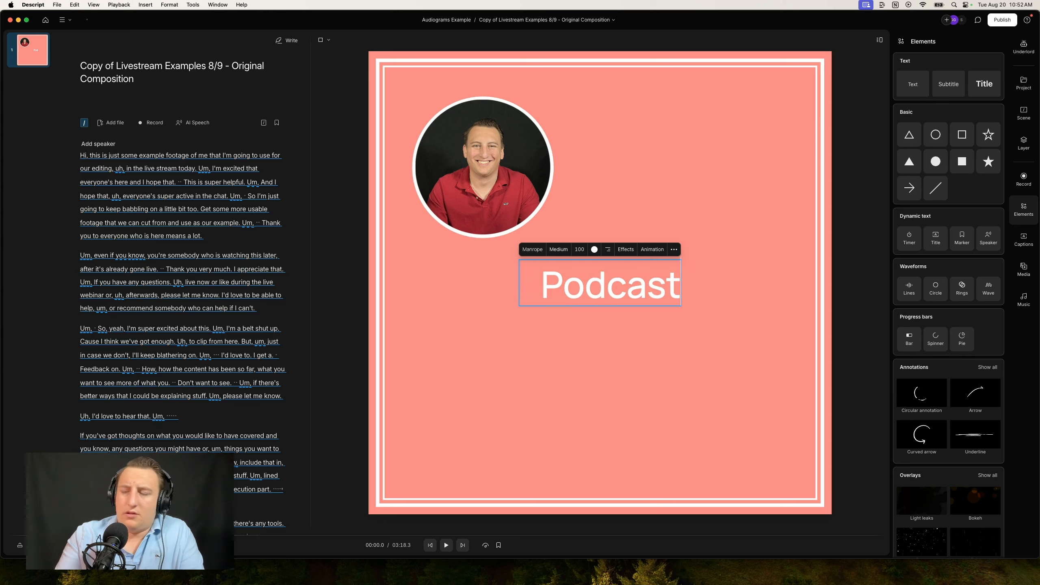
pyautogui.press('Return')
pyautogui.write('Name')
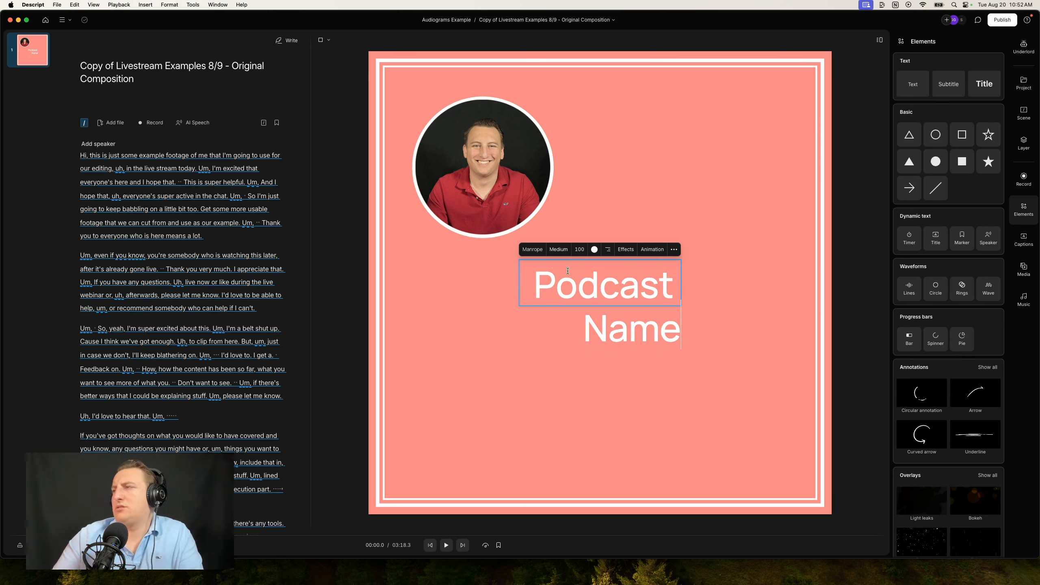
# - Reduce the "Podcast Name" text to size 64 and move it to the canvas's upper-right area beside the photo
pyautogui.moveTo(578, 250); pyautogui.dragTo(552, 249)
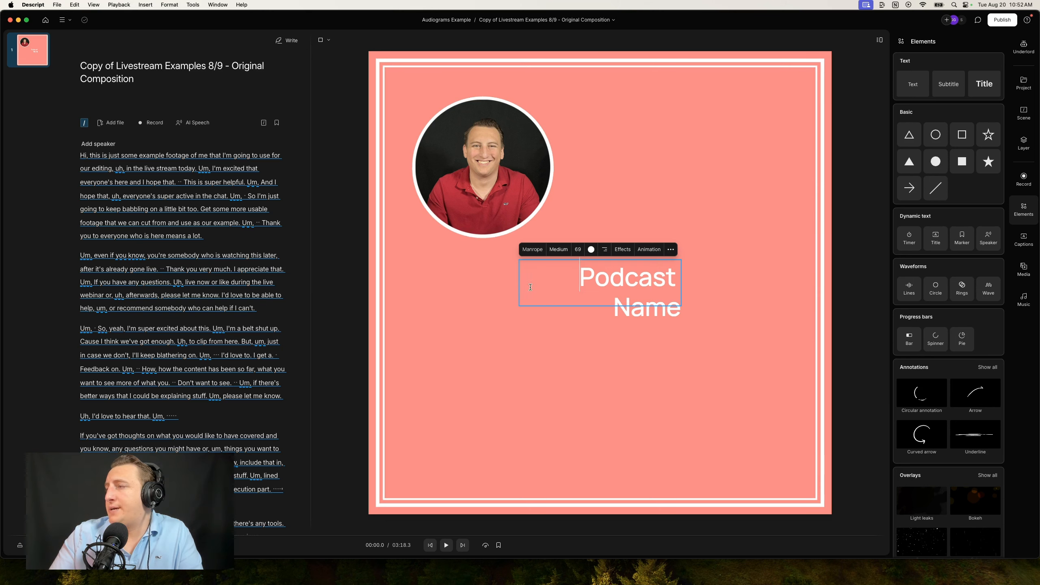
pyautogui.moveTo(581, 248); pyautogui.dragTo(578, 250)
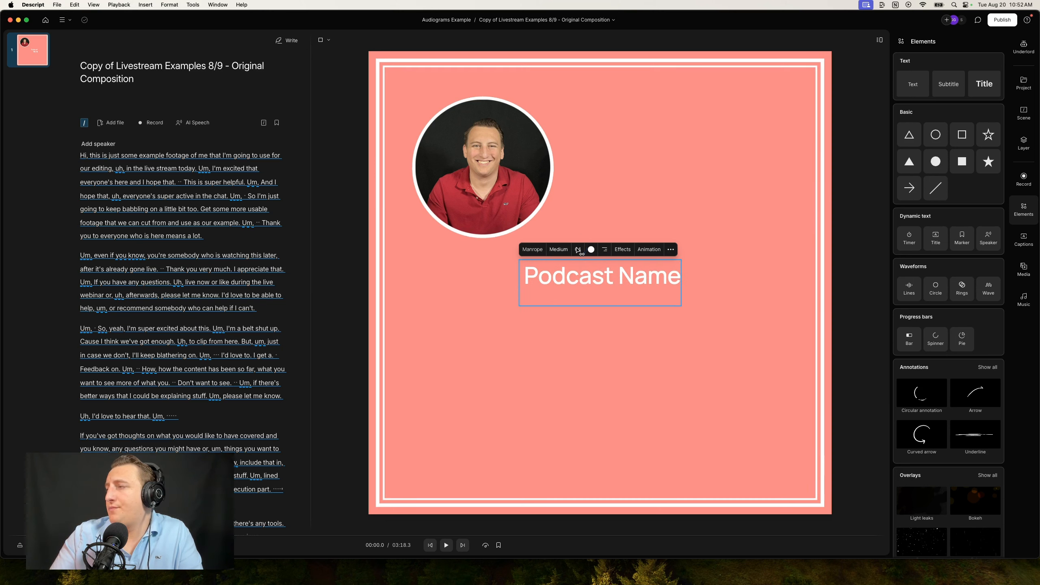
pyautogui.click(852, 290)
pyautogui.moveTo(592, 274); pyautogui.dragTo(712, 112)
pyautogui.doubleClick(647, 113)
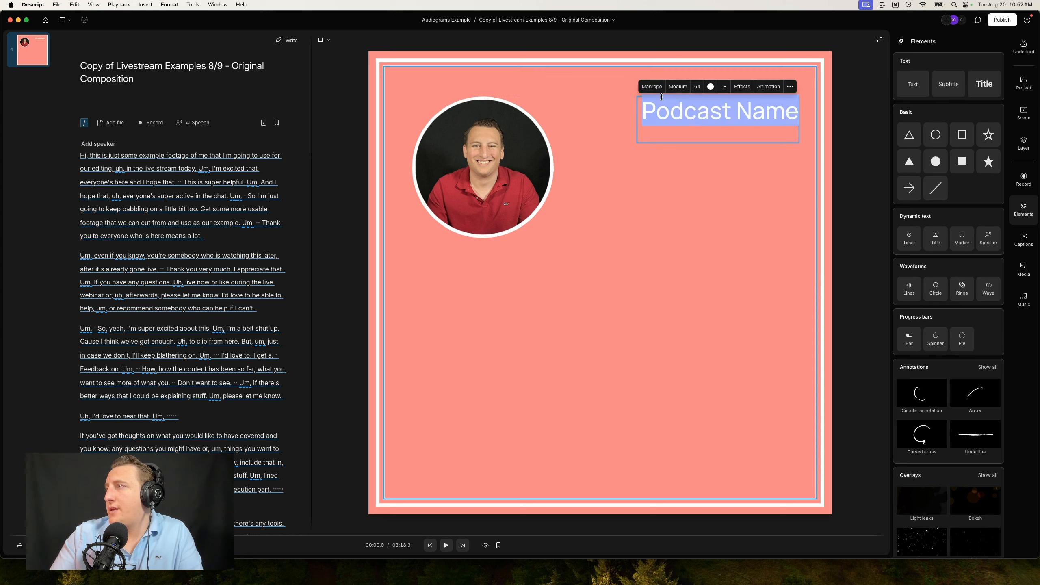
pyautogui.click(844, 144)
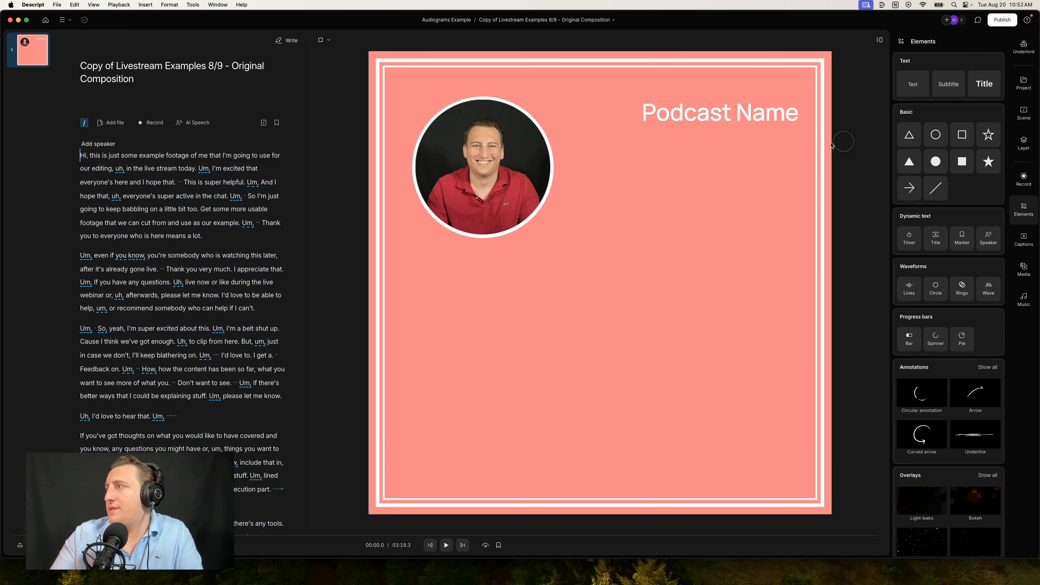
# - Widen the "Podcast Name" text box, set its font size to 79 and weight to Bold, keeping it on one line
pyautogui.click(685, 133)
pyautogui.moveTo(637, 120); pyautogui.dragTo(601, 120)
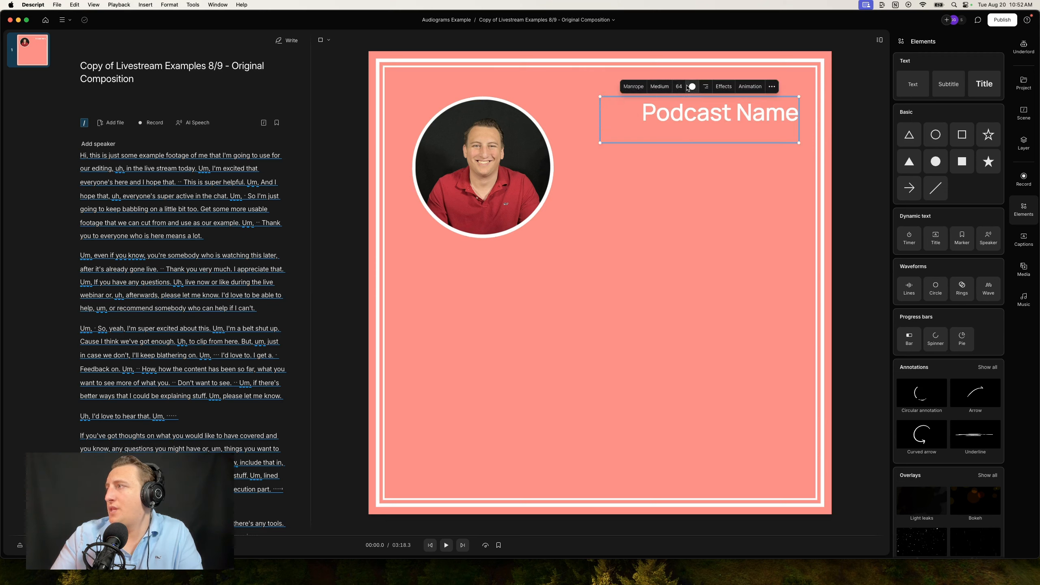
pyautogui.moveTo(674, 87)
pyautogui.mouseDown()
pyautogui.moveTo(692, 89)
pyautogui.moveTo(679, 90)
pyautogui.mouseUp()
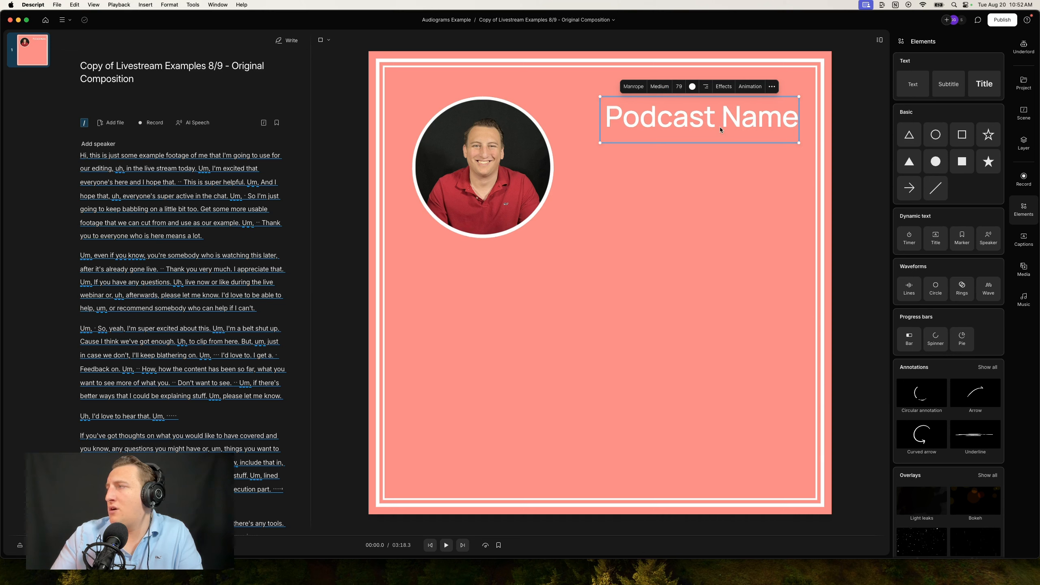
pyautogui.click(658, 88)
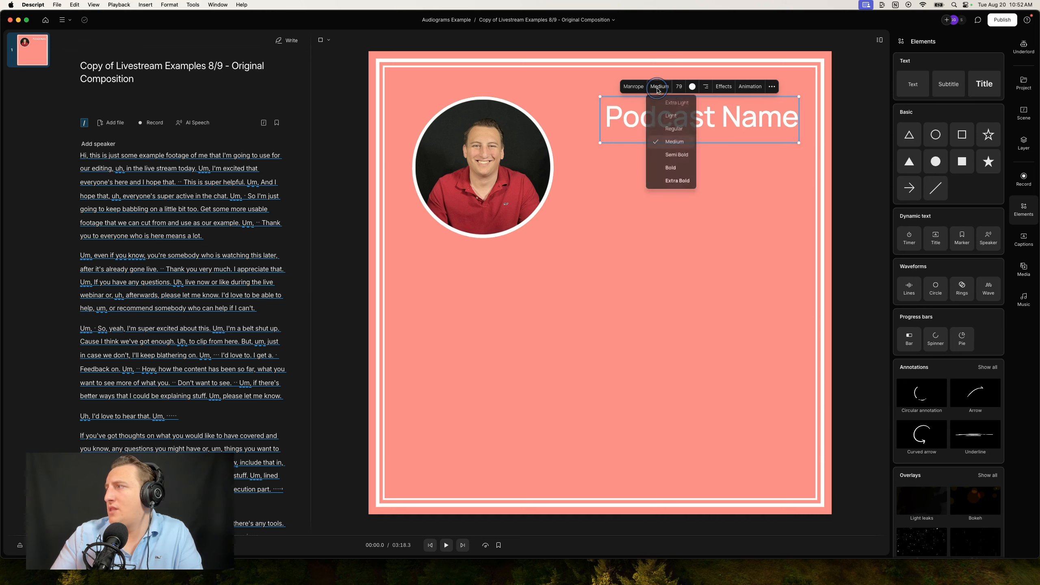
pyautogui.click(680, 168)
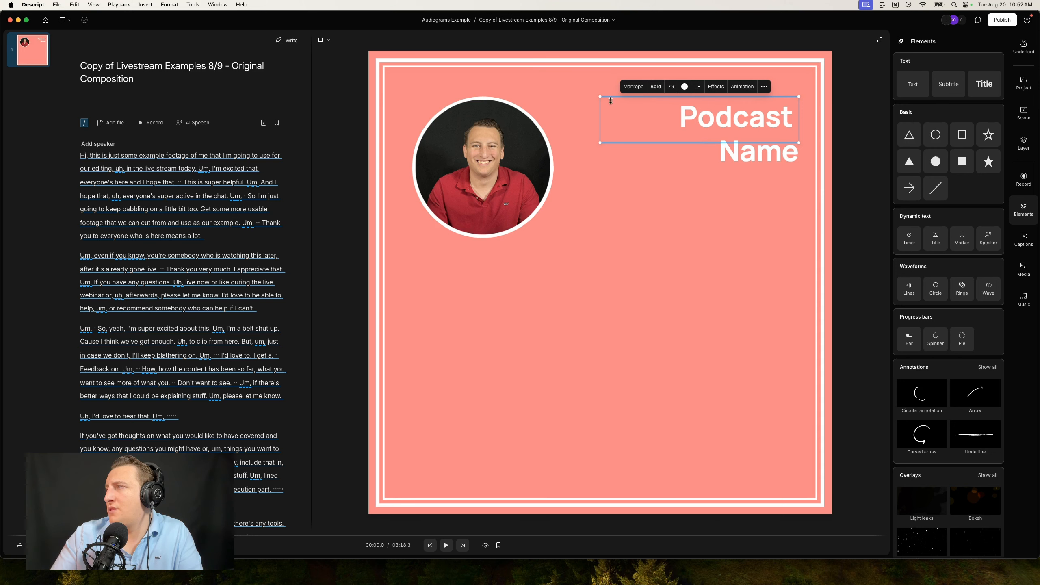
pyautogui.moveTo(599, 123); pyautogui.dragTo(594, 122)
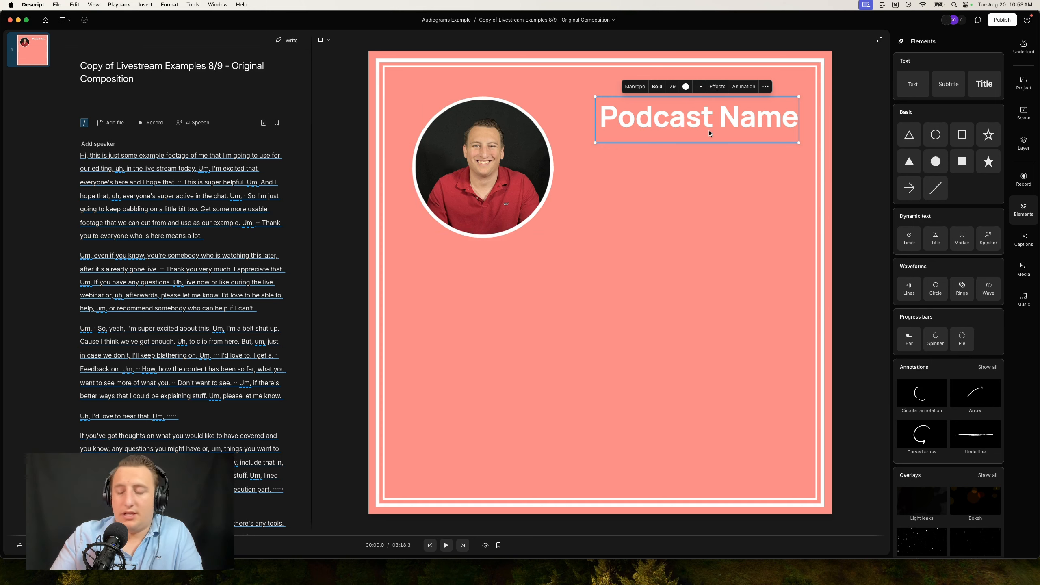
# - Duplicate the "Podcast Name" text just below the original and turn the copy into "Ep. #205" at font size 53
pyautogui.press('super+d')
pyautogui.moveTo(720, 137); pyautogui.dragTo(711, 162)
pyautogui.doubleClick(711, 161)
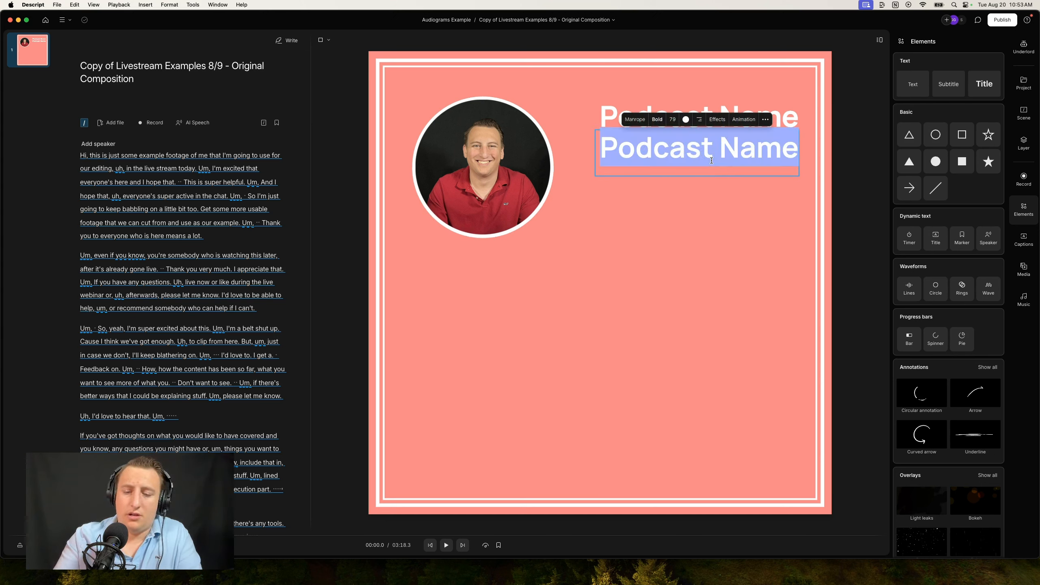
pyautogui.write('Ep')
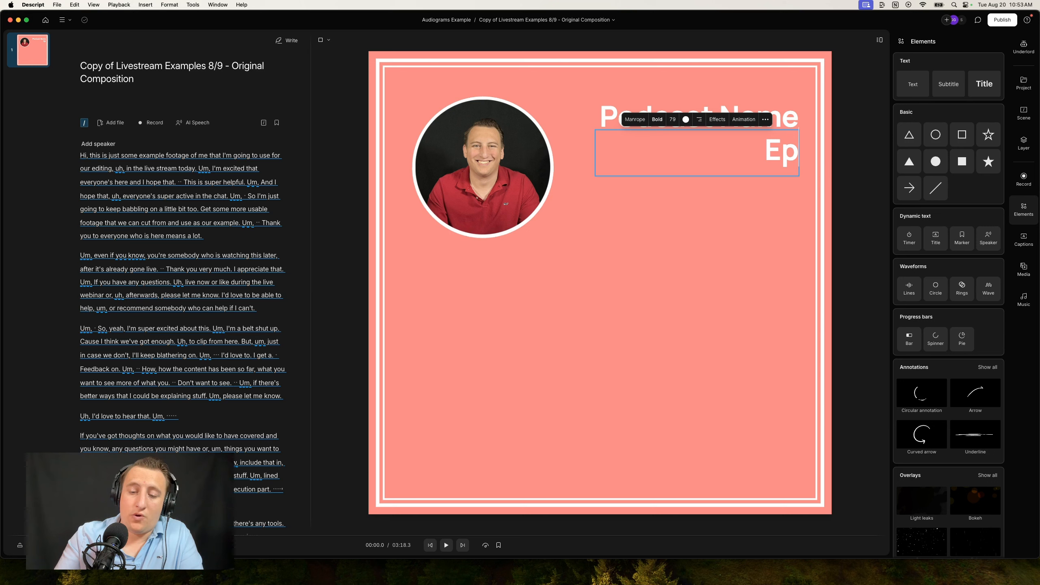
pyautogui.write('. #')
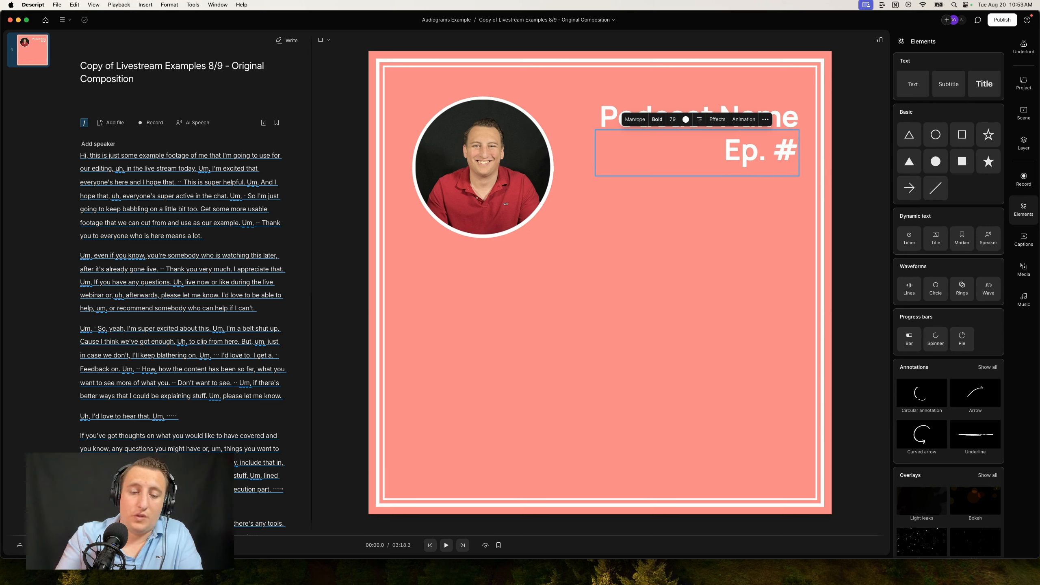
pyautogui.write('205')
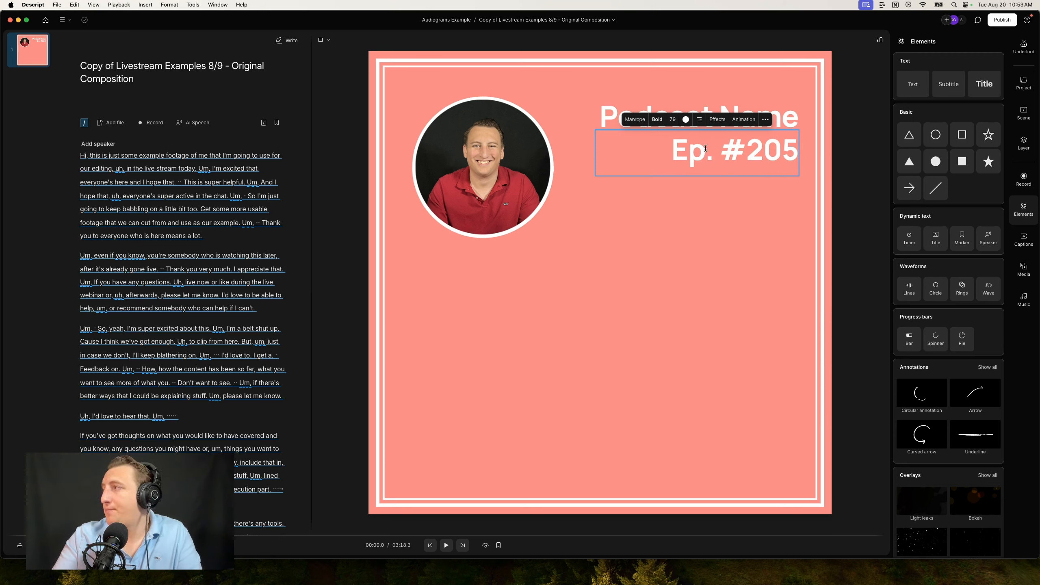
pyautogui.moveTo(672, 122); pyautogui.dragTo(651, 121)
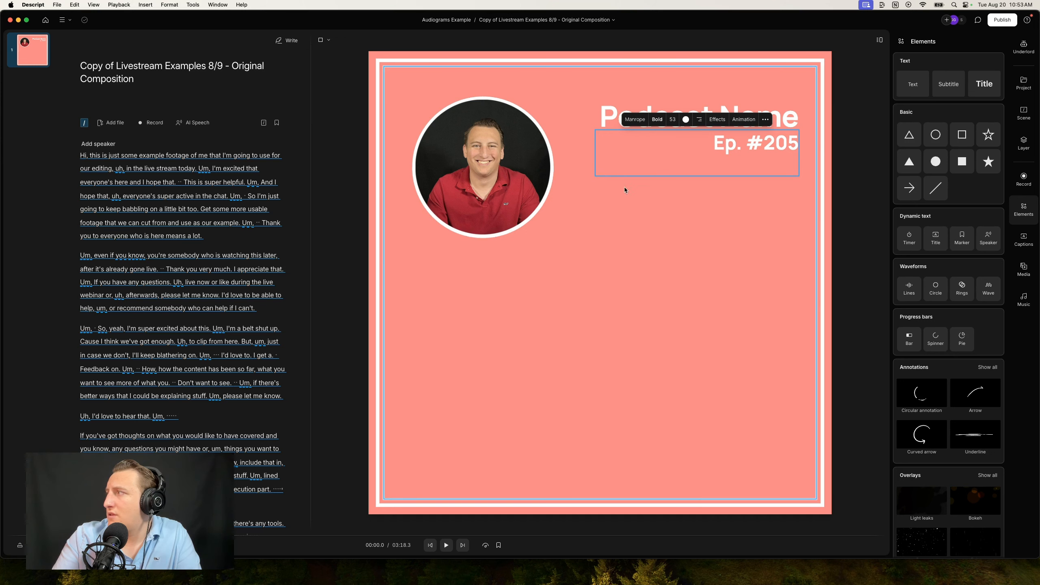
pyautogui.click(651, 180)
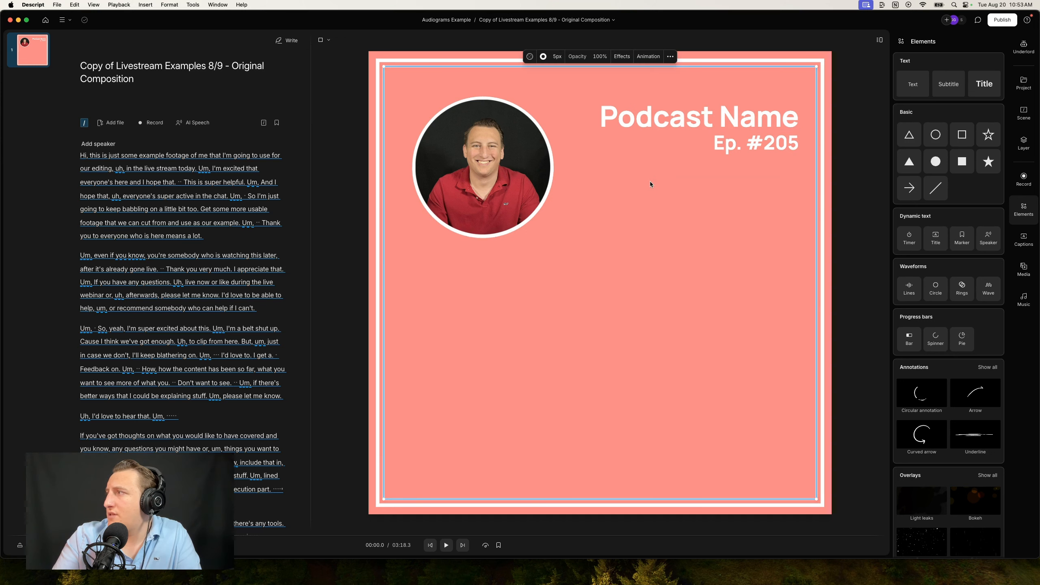
# - Duplicate the "Ep. #205" text, place the copy lower beside the photo, and replace its wording with "Featuring:"
pyautogui.click(757, 145)
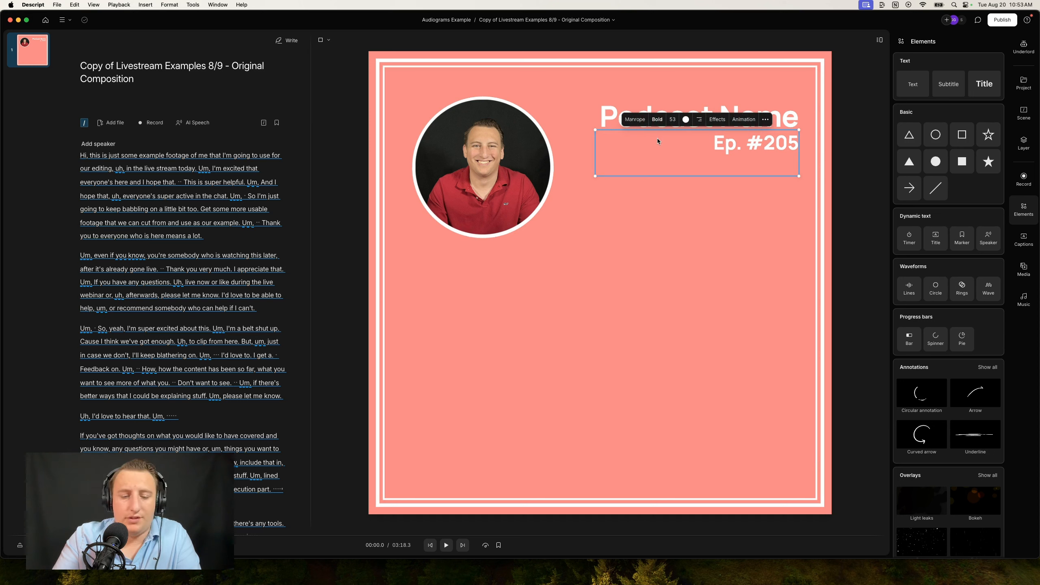
pyautogui.press('super+d')
pyautogui.moveTo(695, 166); pyautogui.dragTo(686, 221)
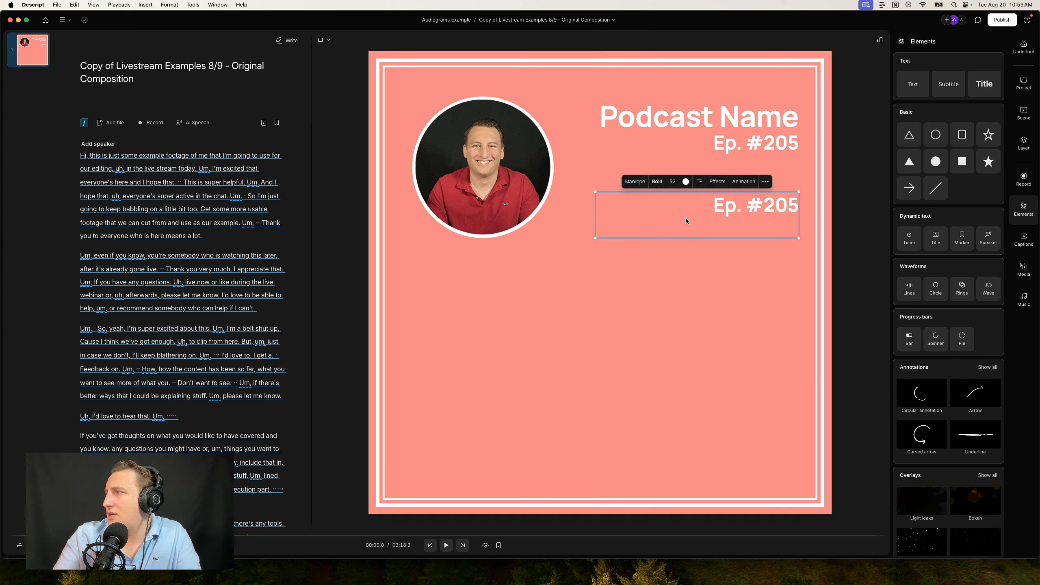
pyautogui.doubleClick(688, 207)
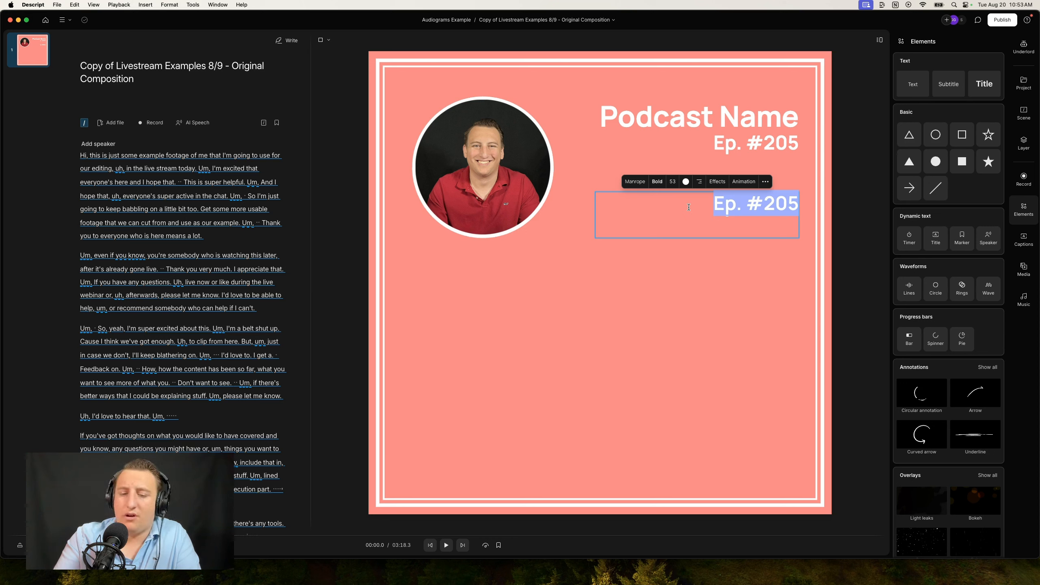
pyautogui.press('BackSpace')
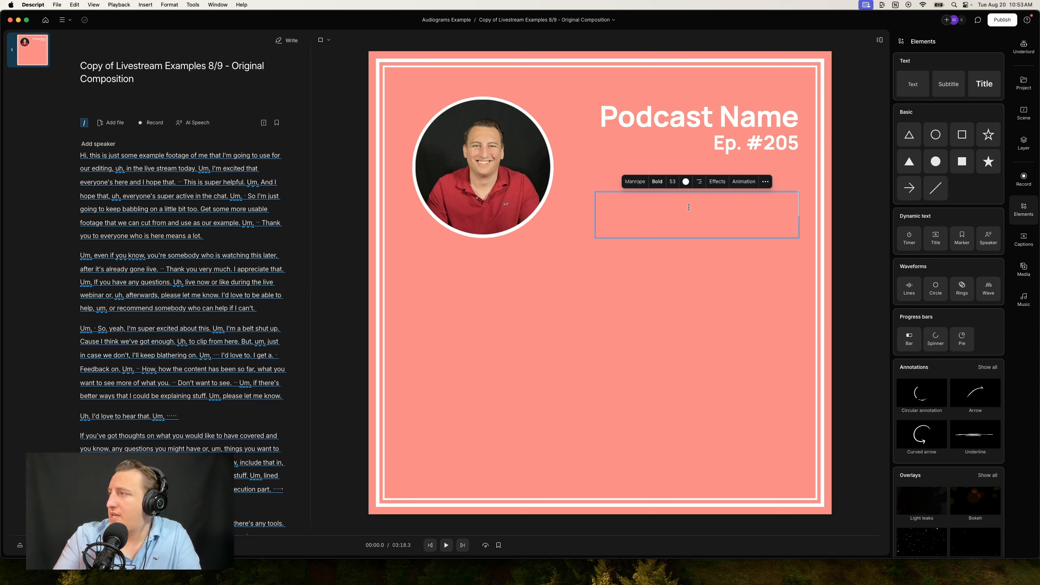
pyautogui.write('Fea')
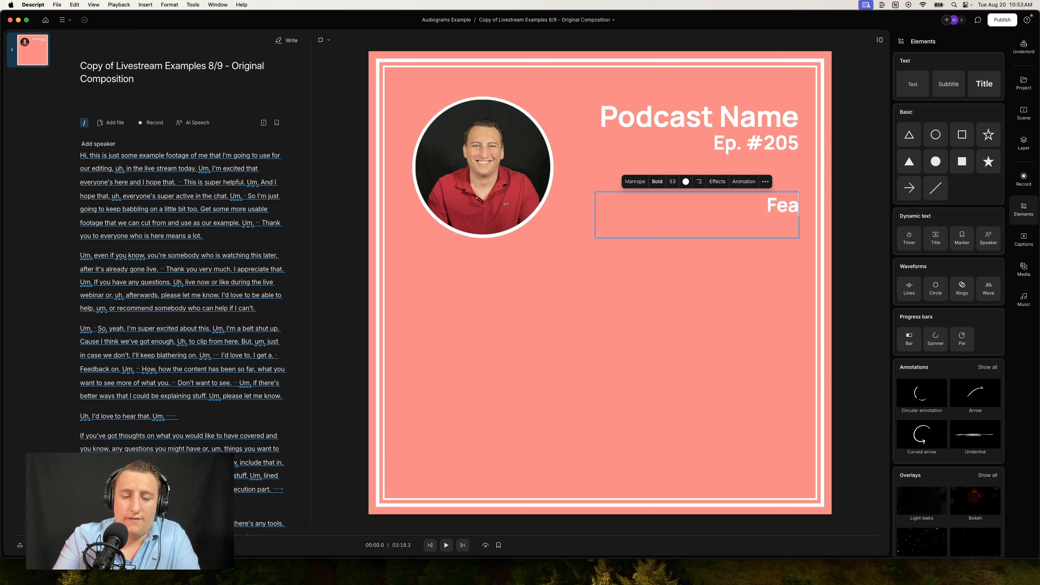
pyautogui.write('turing')
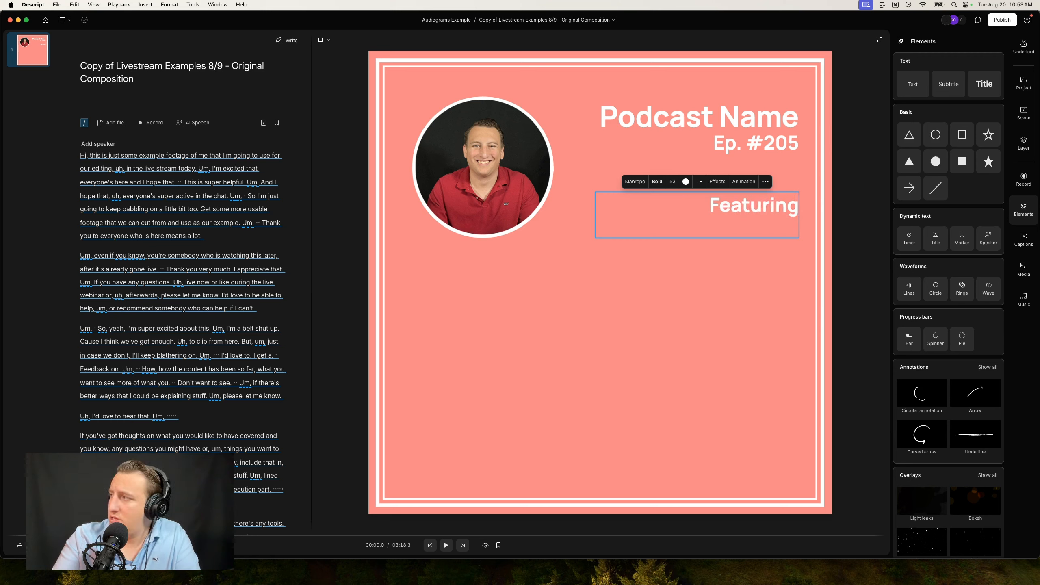
pyautogui.write(':')
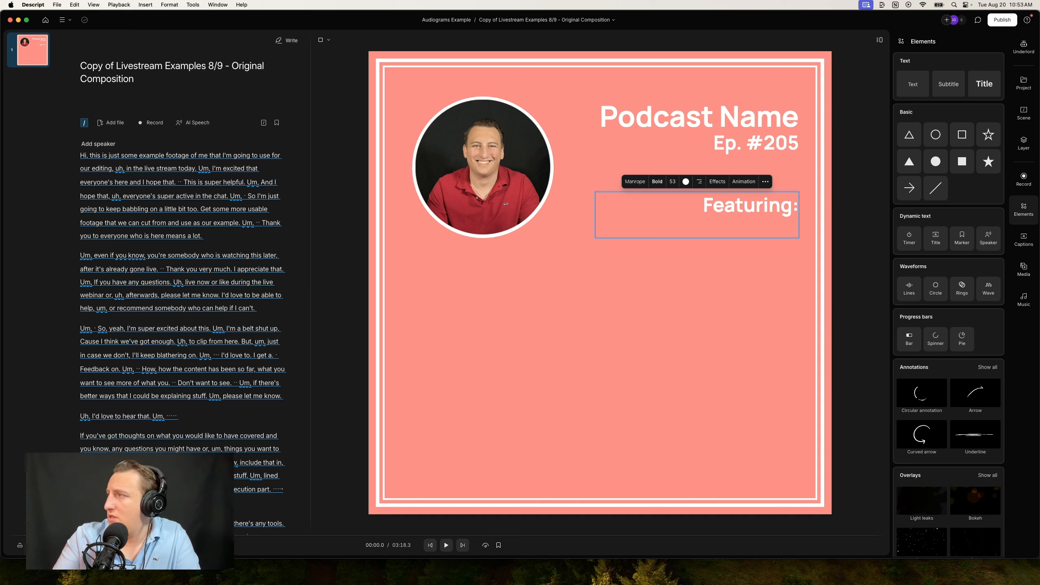
# - Left-align the "Featuring:" text next to the photo, reduce it to size 43, and shrink its box to fit the word
pyautogui.click(699, 182)
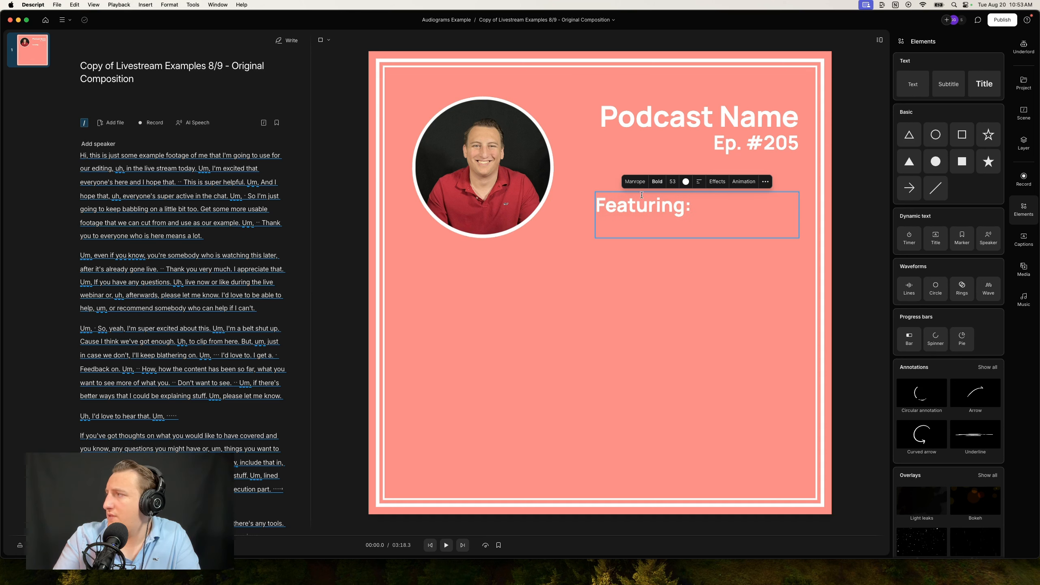
pyautogui.moveTo(705, 216); pyautogui.dragTo(670, 221)
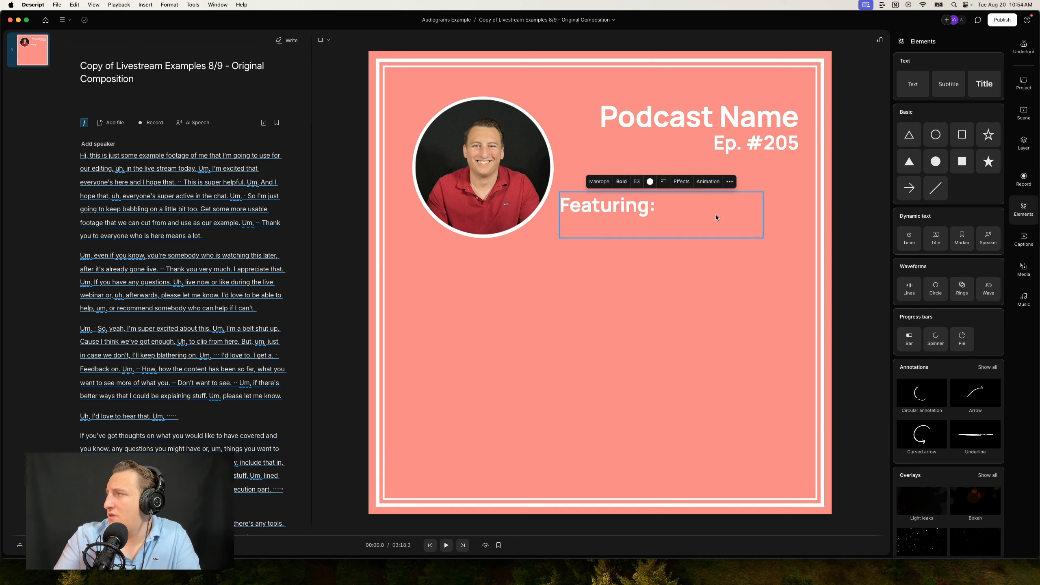
pyautogui.click(846, 222)
pyautogui.click(631, 206)
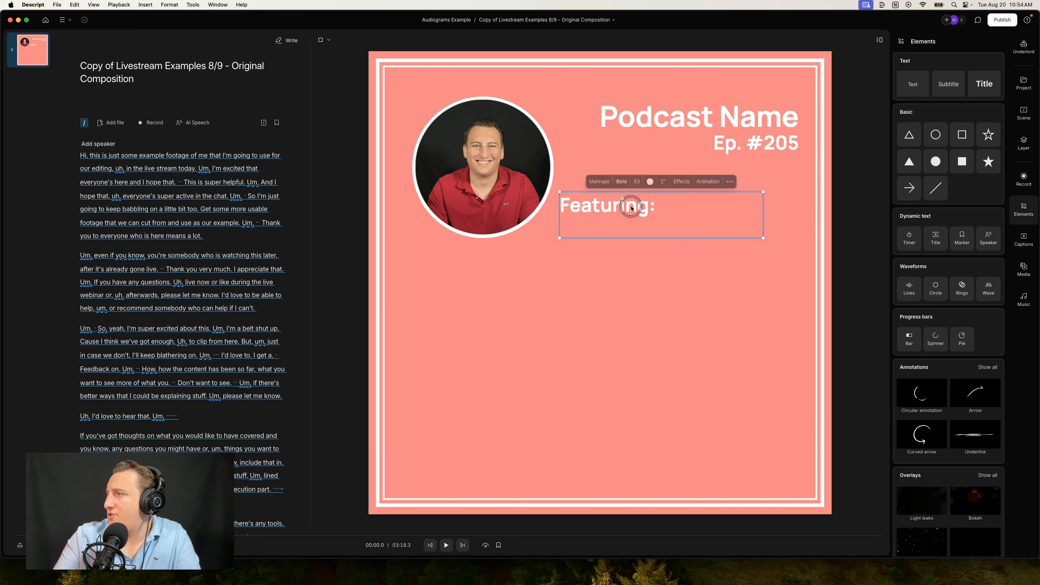
pyautogui.moveTo(763, 215); pyautogui.dragTo(584, 185)
pyautogui.moveTo(601, 220); pyautogui.dragTo(601, 214)
pyautogui.moveTo(661, 203); pyautogui.dragTo(643, 203)
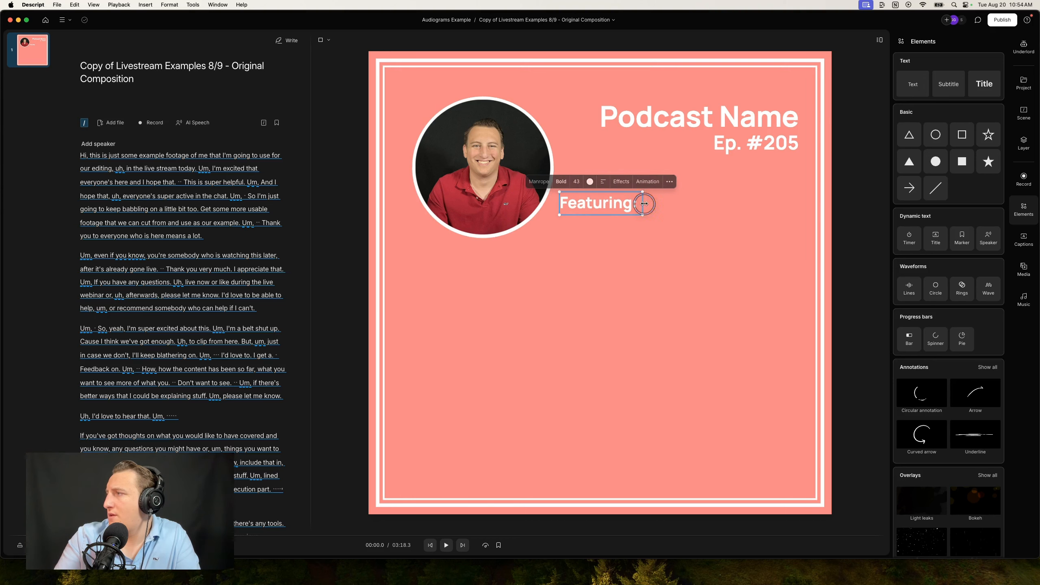
# - Copy the "Podcast Name" text to just below "Featuring:" and replace the copy's wording with "Guest Name"
pyautogui.click(717, 120)
pyautogui.press('super+c')
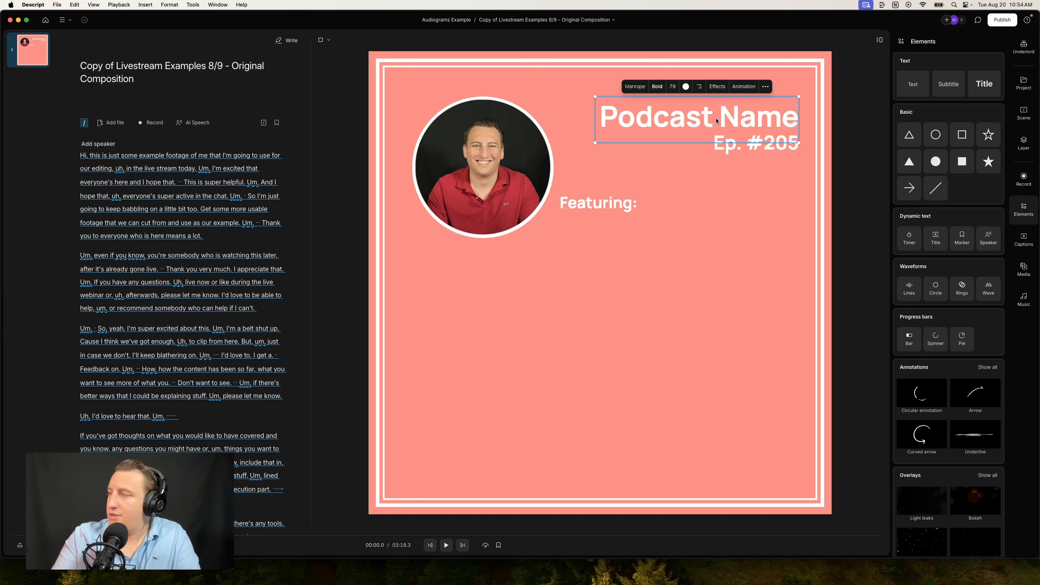
pyautogui.press('super+v')
pyautogui.click(694, 133)
pyautogui.moveTo(694, 133); pyautogui.dragTo(647, 241)
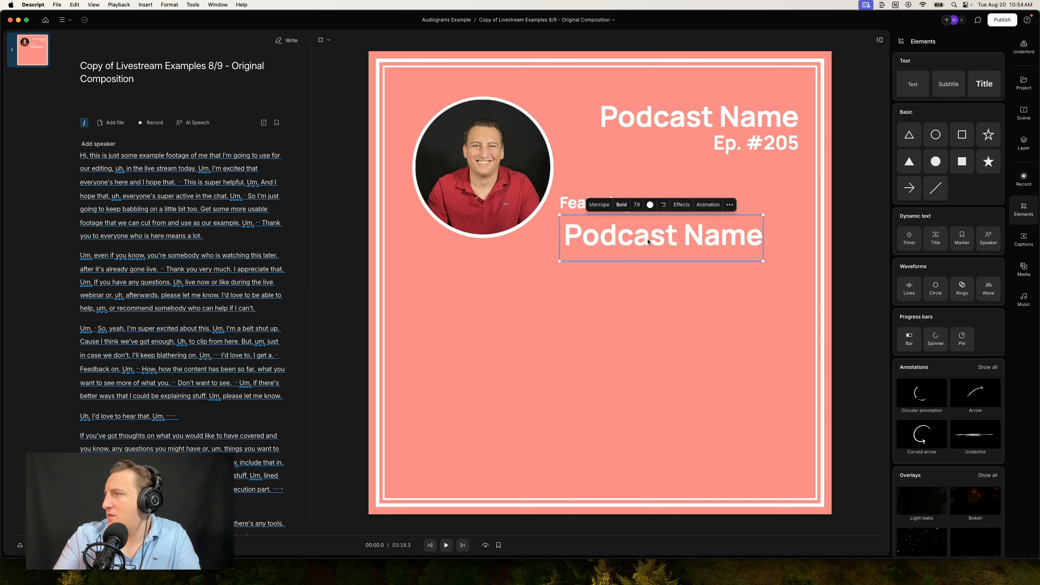
pyautogui.doubleClick(648, 241)
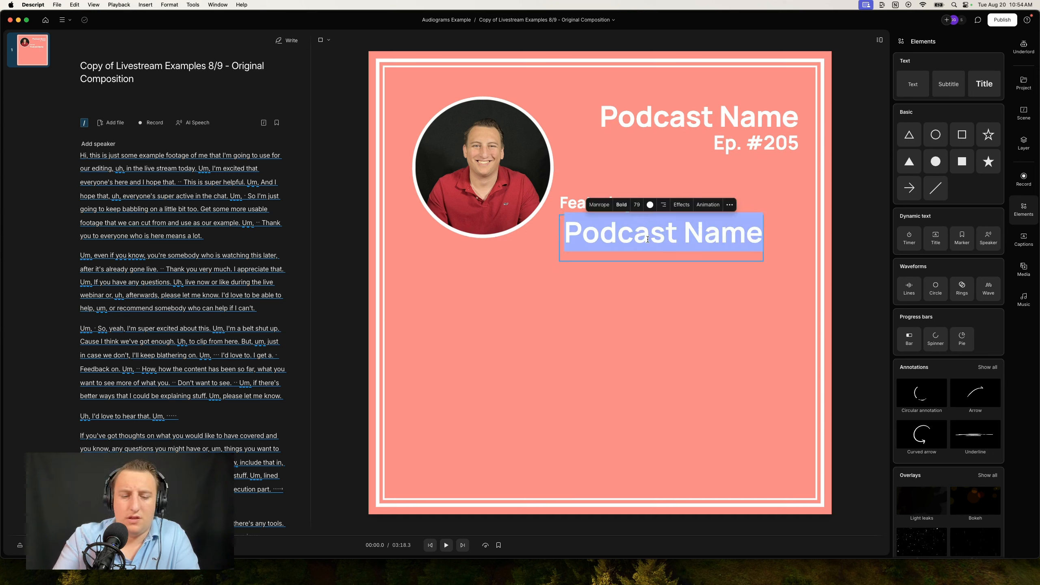
pyautogui.write('Guest Name')
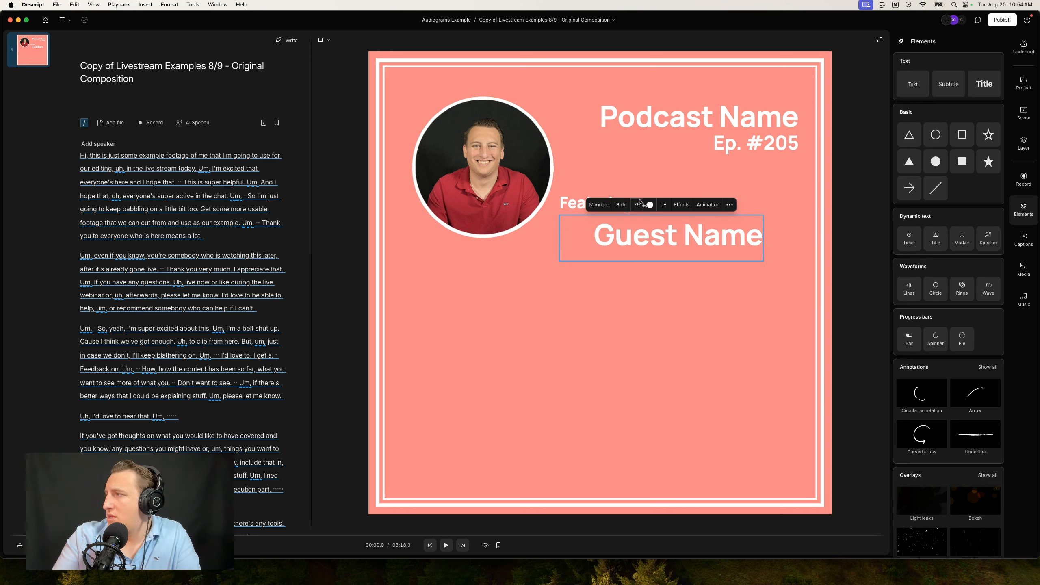
# - Left-align the "Guest Name" text, widen its box to the podcast name's right edge, and nudge it up closer to "Featuring:"
pyautogui.click(664, 205)
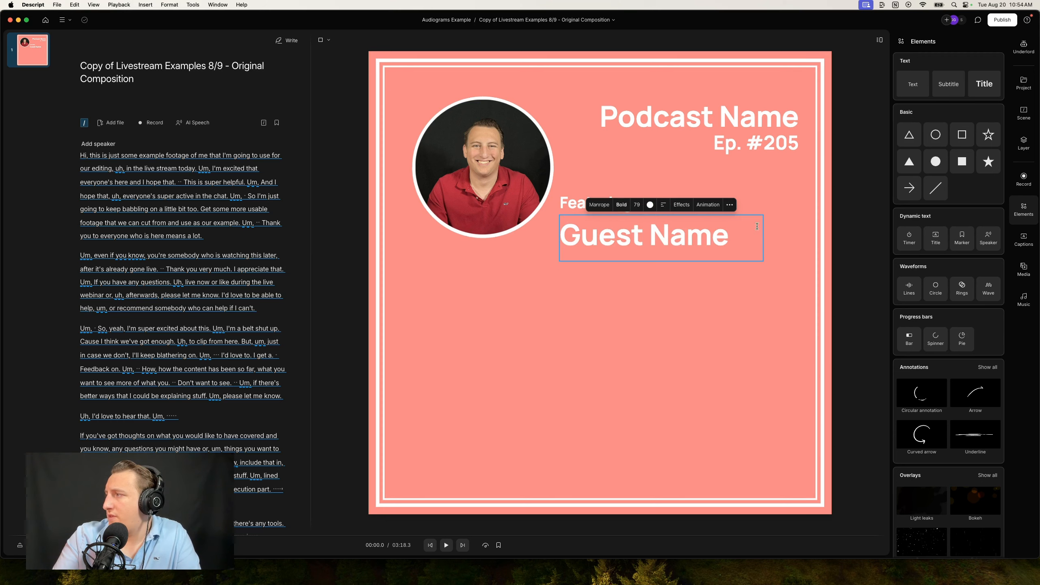
pyautogui.click(854, 219)
pyautogui.click(673, 239)
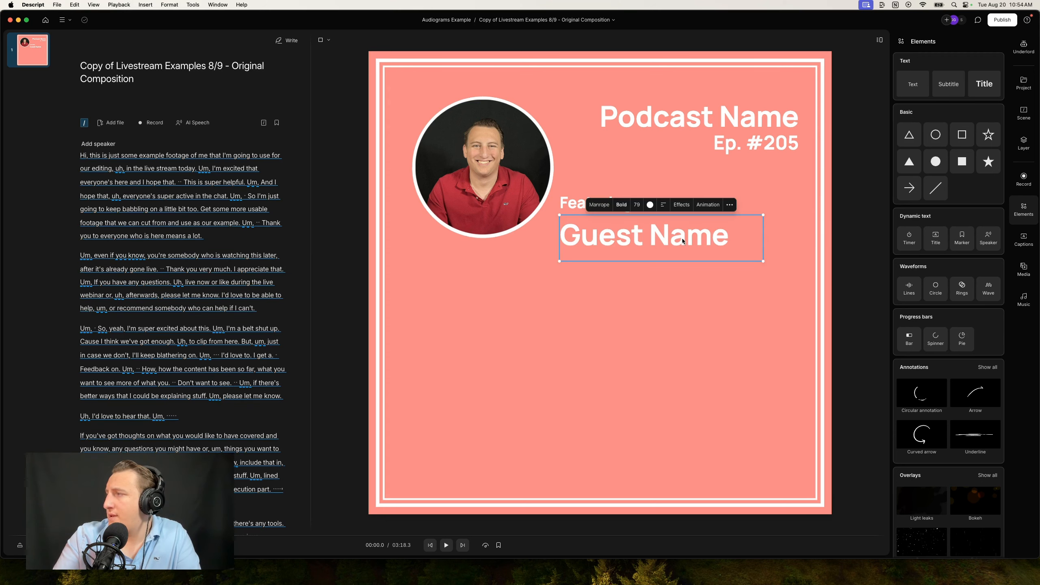
pyautogui.moveTo(765, 242); pyautogui.dragTo(802, 245)
pyautogui.click(628, 242)
pyautogui.moveTo(628, 243); pyautogui.dragTo(628, 238)
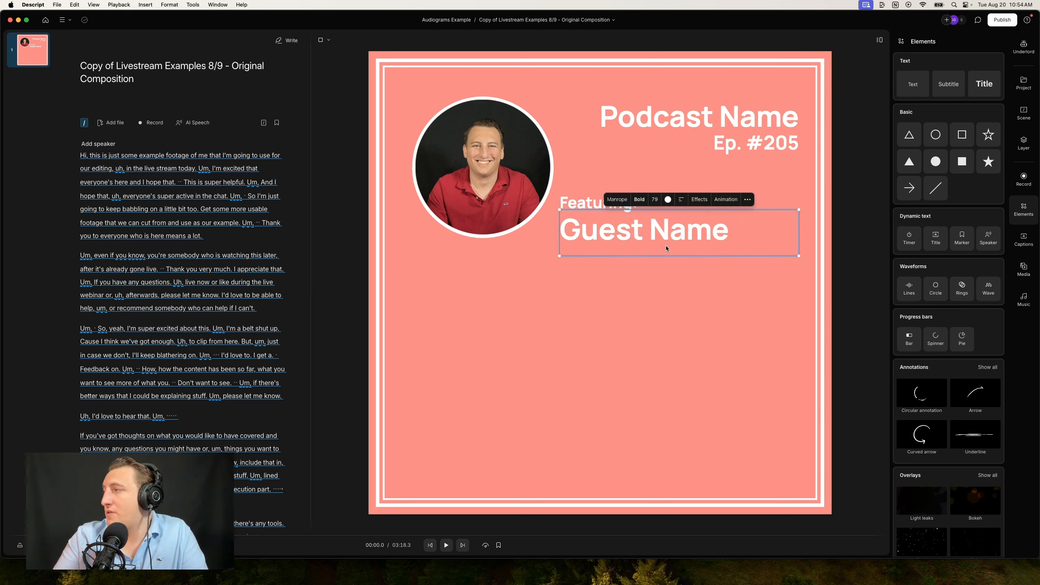
# - Duplicate the "Featuring:" text below "Guest Name" and replace the copy's wording with "Guest Title at Company"
pyautogui.click(587, 205)
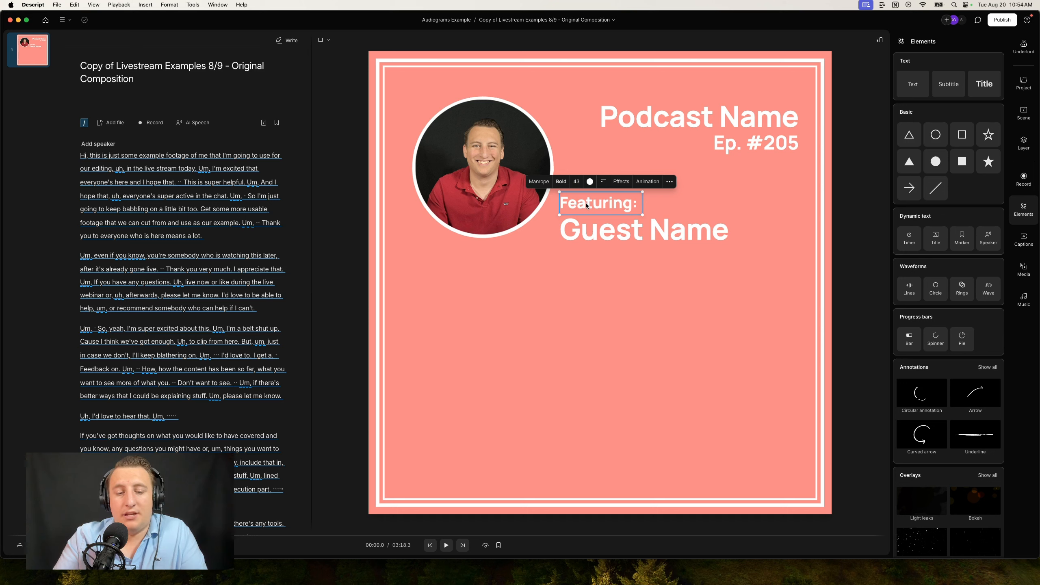
pyautogui.press('super+v')
pyautogui.moveTo(622, 220); pyautogui.dragTo(608, 263)
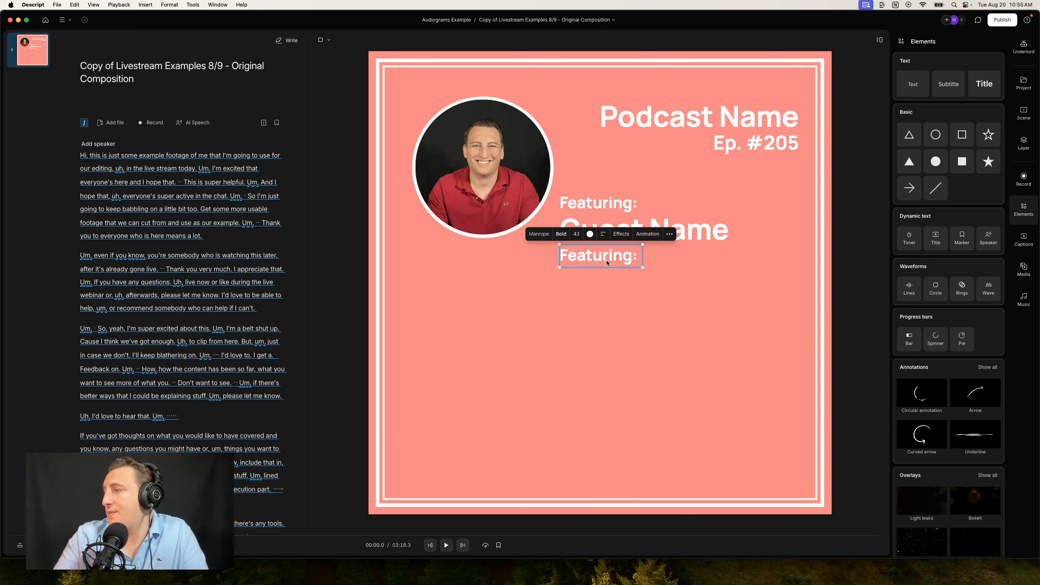
pyautogui.doubleClick(607, 261)
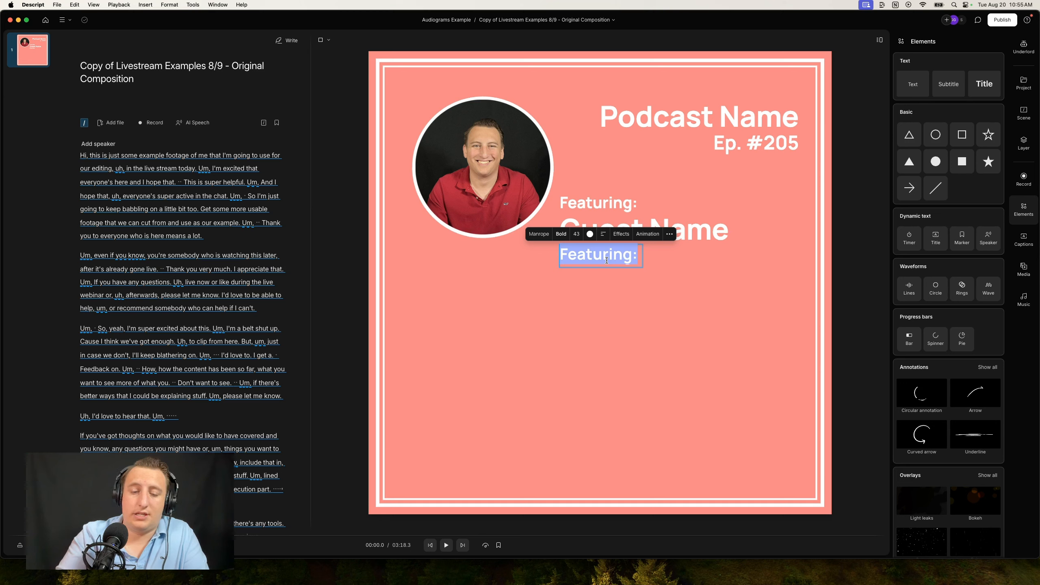
pyautogui.write('Gu')
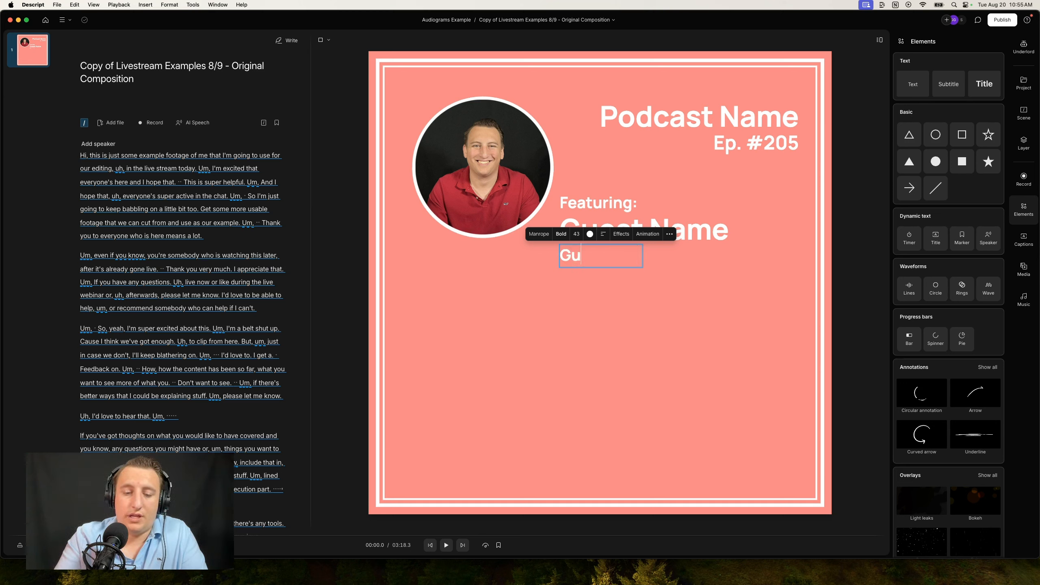
pyautogui.write('est Title')
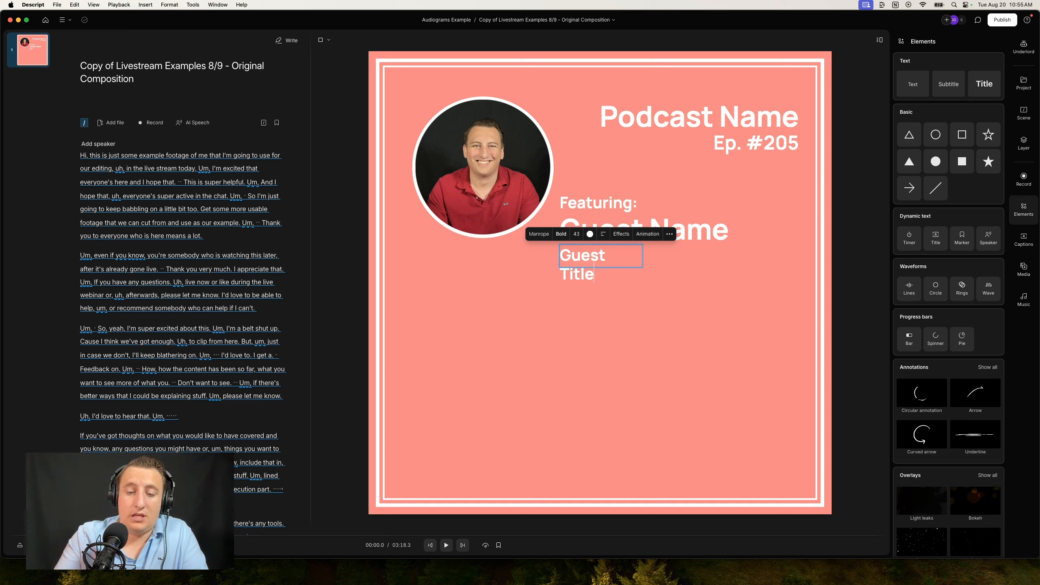
pyautogui.write(' at ')
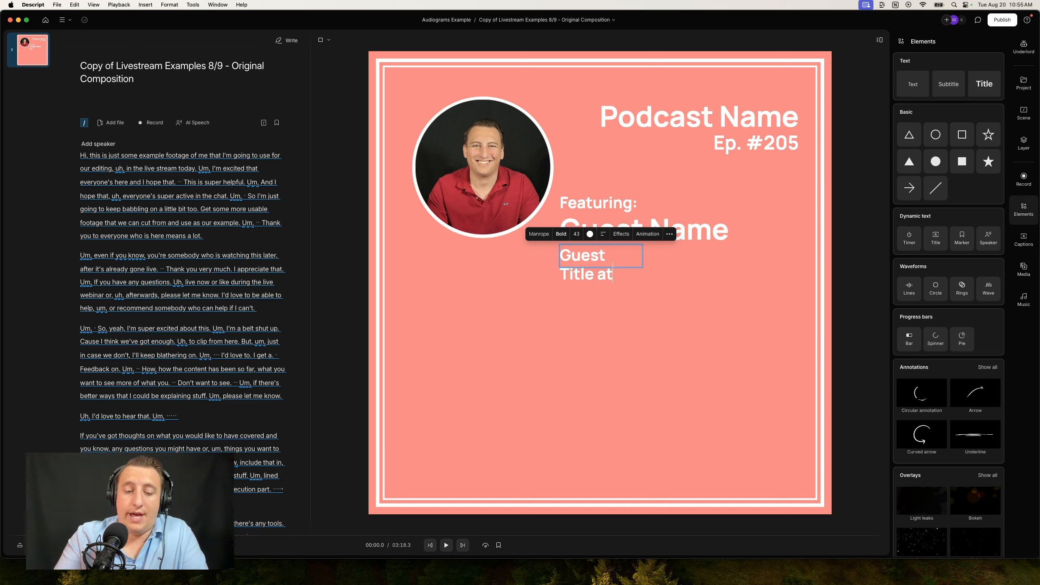
pyautogui.write('Company')
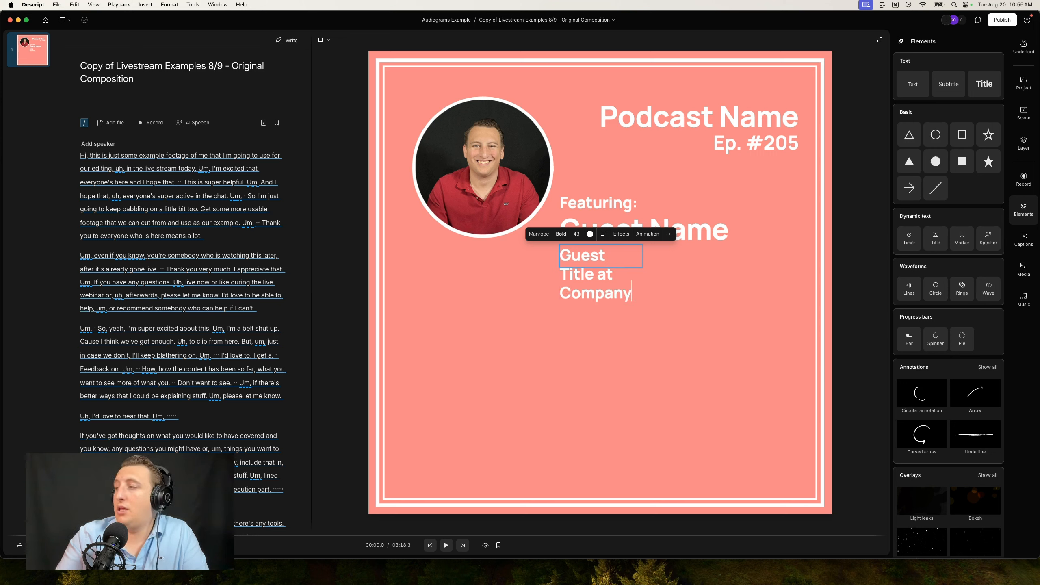
# - Widen the "Guest Title at Company" text box to fit one line, set its weight to Regular, and deselect it
pyautogui.click(868, 259)
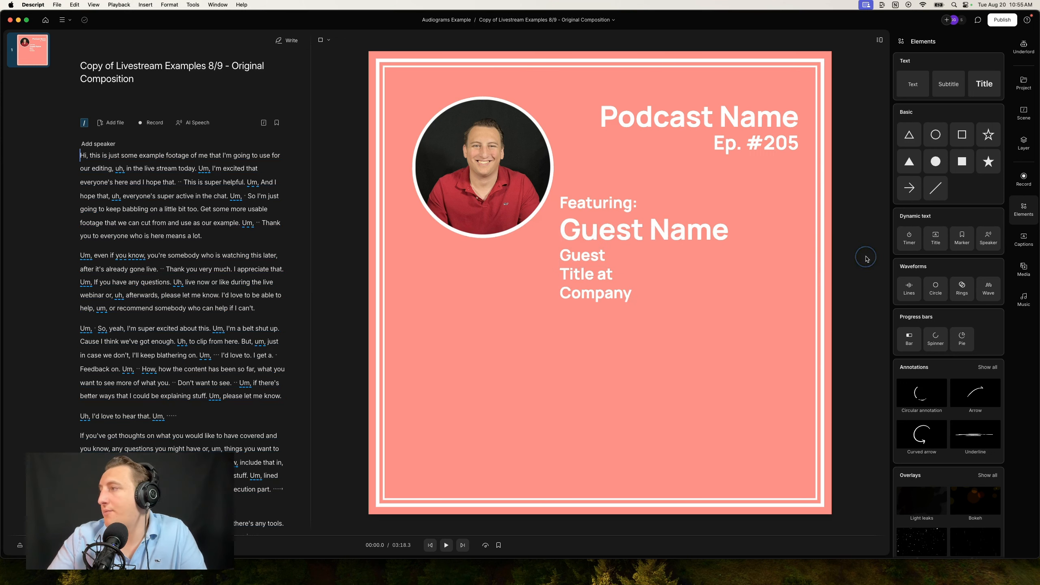
pyautogui.click(580, 265)
pyautogui.moveTo(643, 258); pyautogui.dragTo(760, 267)
pyautogui.click(620, 236)
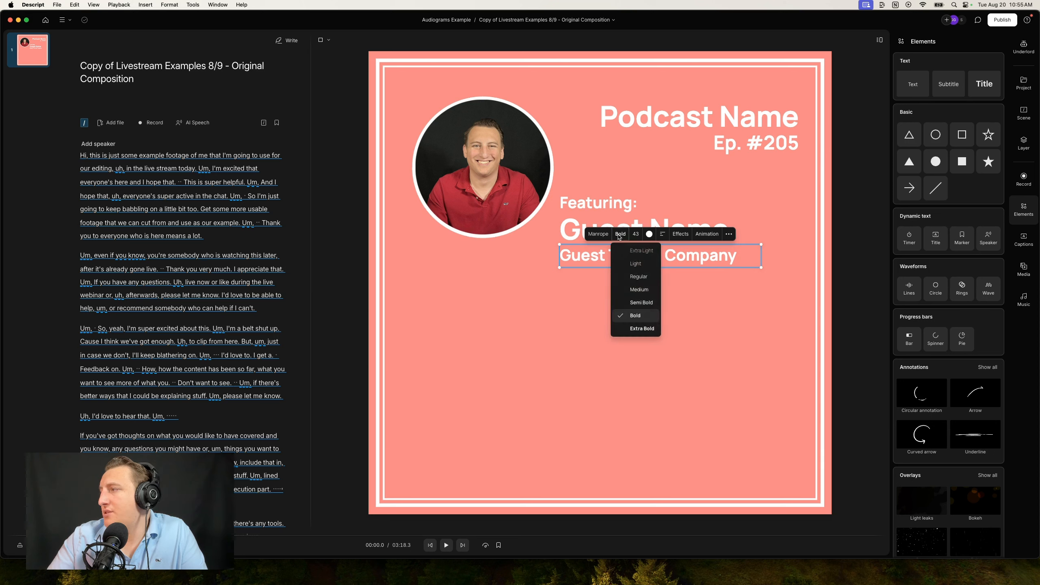
pyautogui.click(638, 277)
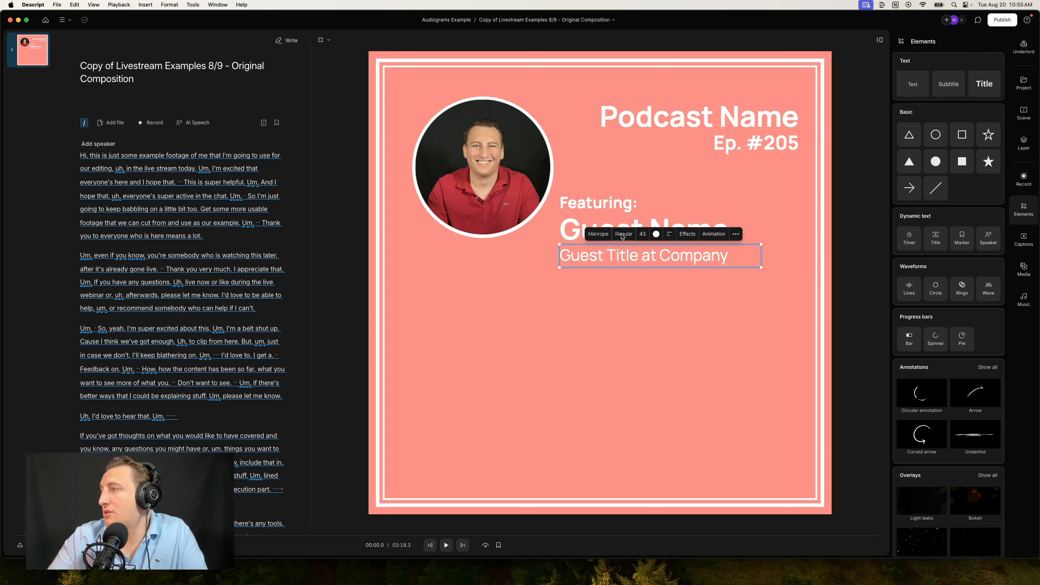
pyautogui.click(544, 266)
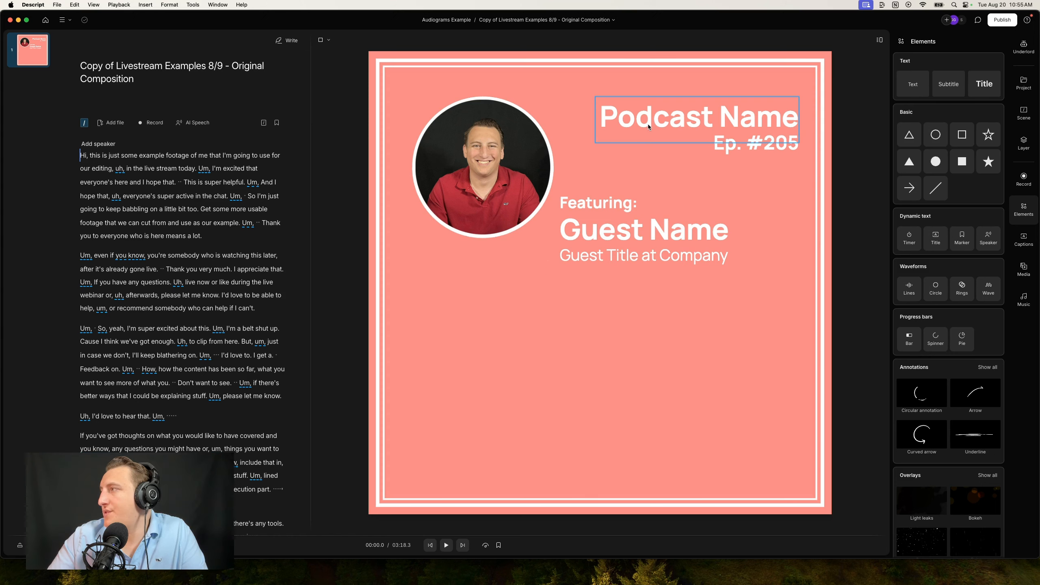
# - Move "Featuring:", "Guest Name" and "Guest Title at Company" to line up with the podcast name's left edge, stacked closely together
pyautogui.click(616, 204)
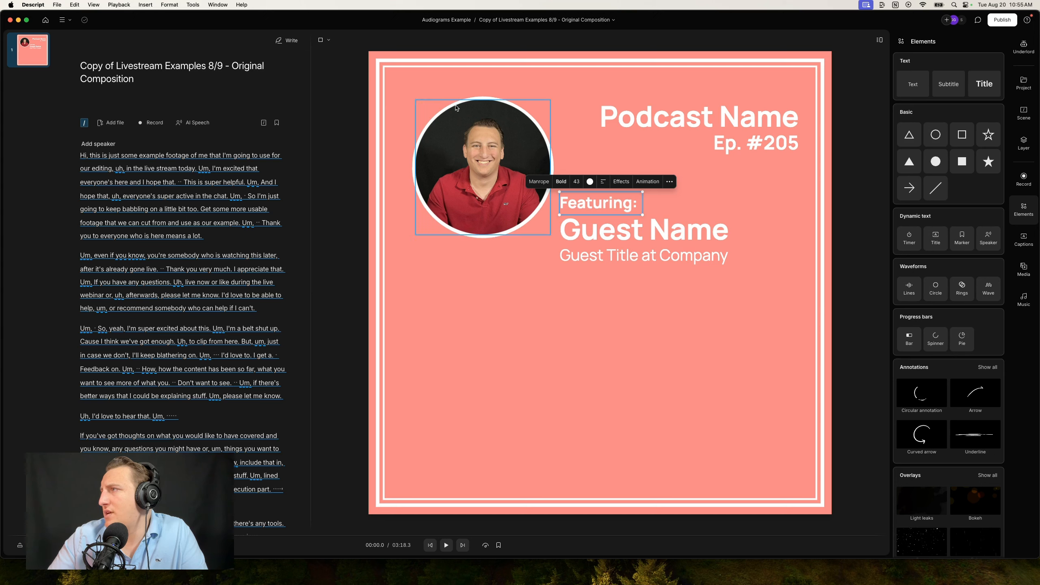
pyautogui.moveTo(609, 203); pyautogui.dragTo(639, 197)
pyautogui.moveTo(610, 231); pyautogui.dragTo(649, 232)
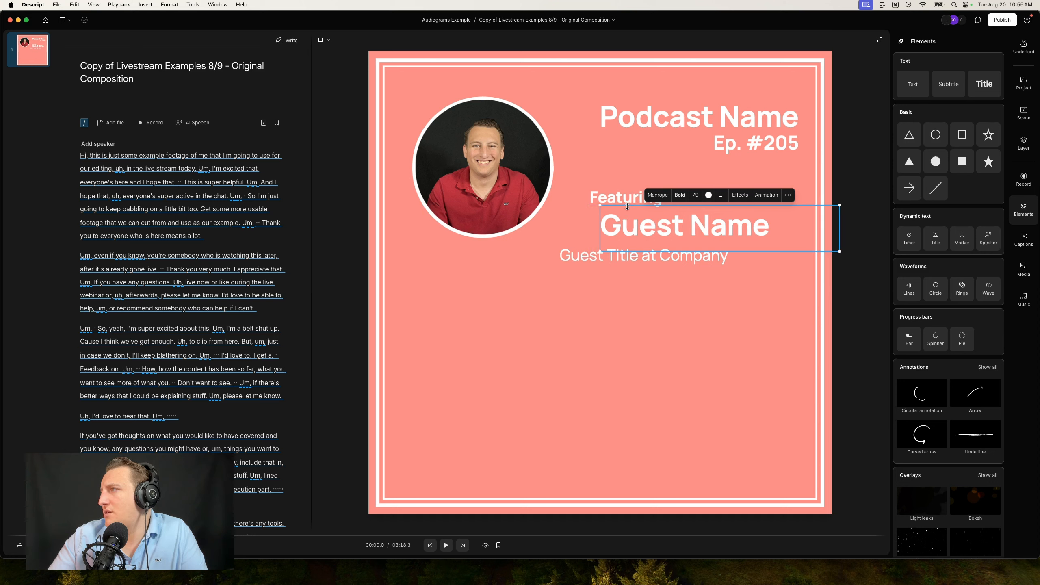
pyautogui.moveTo(623, 197); pyautogui.dragTo(634, 197)
pyautogui.click(629, 263)
pyautogui.moveTo(629, 263); pyautogui.dragTo(667, 252)
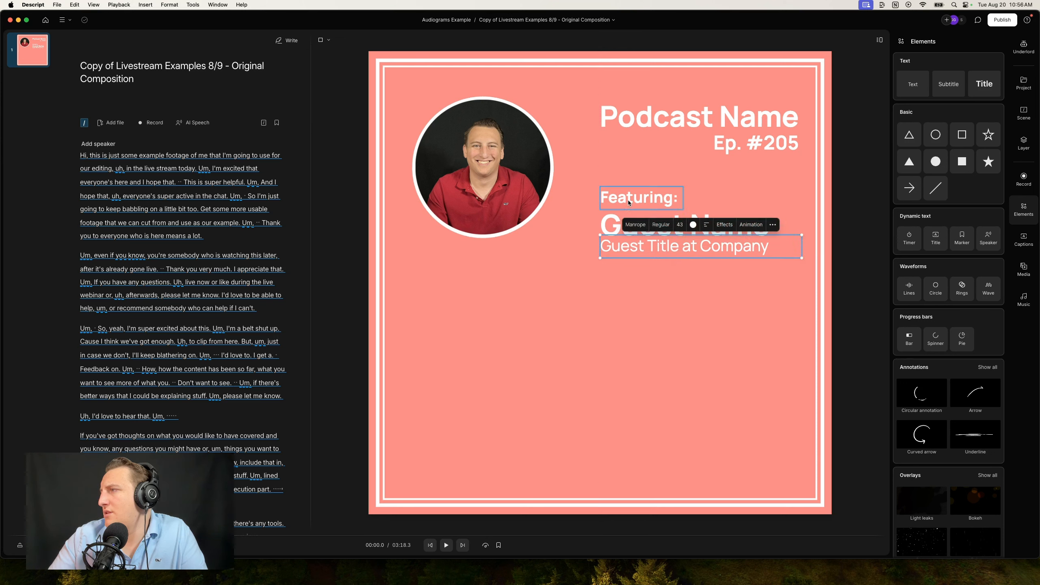
pyautogui.moveTo(629, 203); pyautogui.dragTo(629, 204)
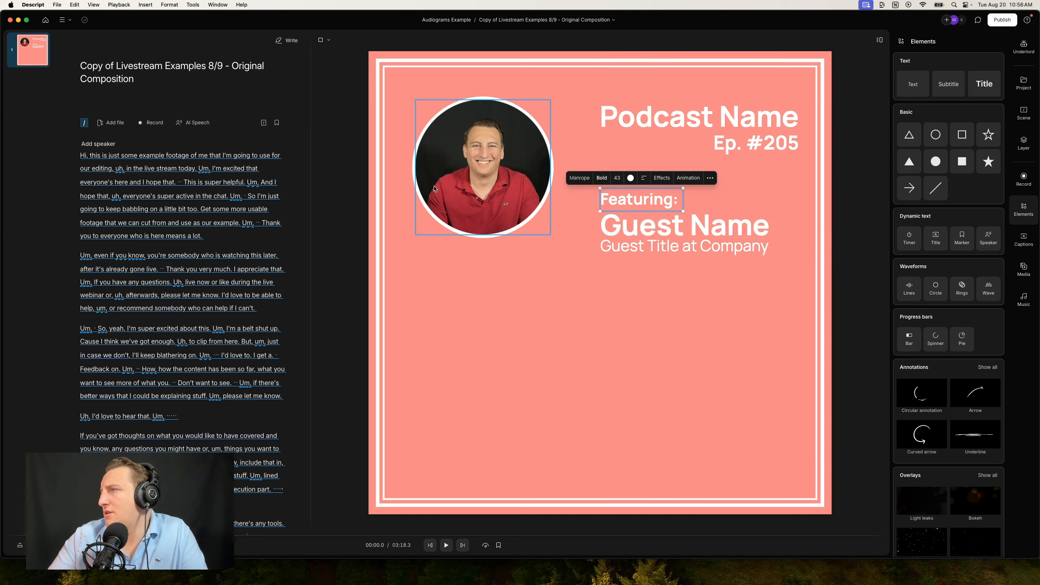
# - Set the circular profile photo's width to 400 with locked proportions and shift it to uncover the white ellipse behind it
pyautogui.click(469, 176)
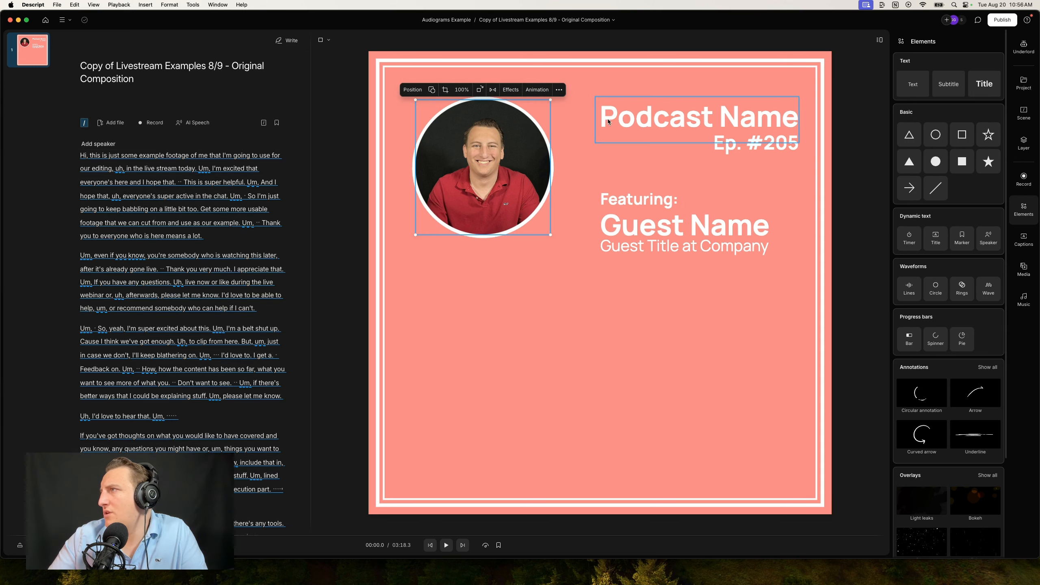
pyautogui.click(560, 91)
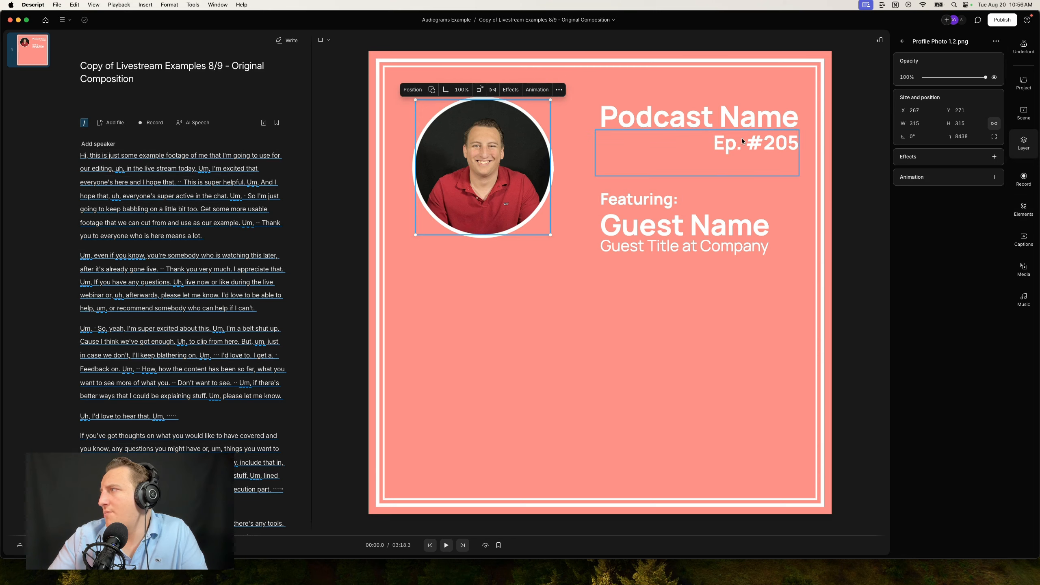
pyautogui.click(917, 124)
pyautogui.write('400')
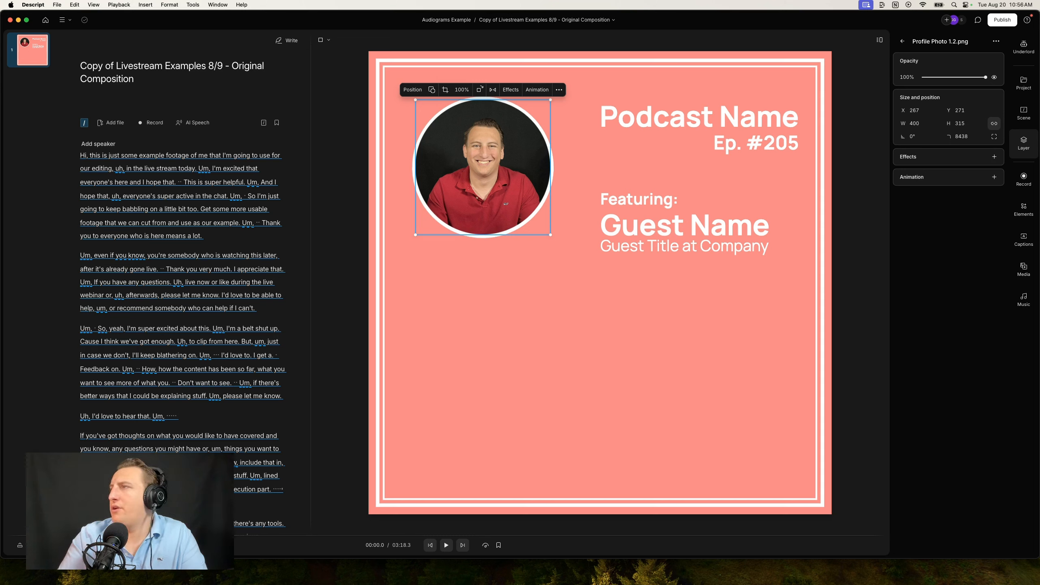
pyautogui.press('Return')
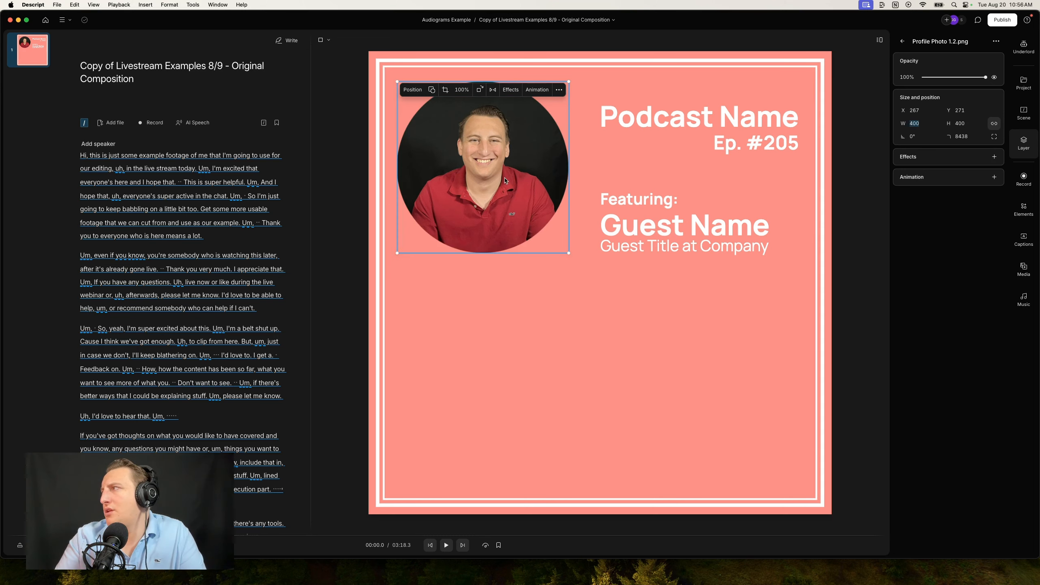
pyautogui.moveTo(463, 188); pyautogui.dragTo(484, 205)
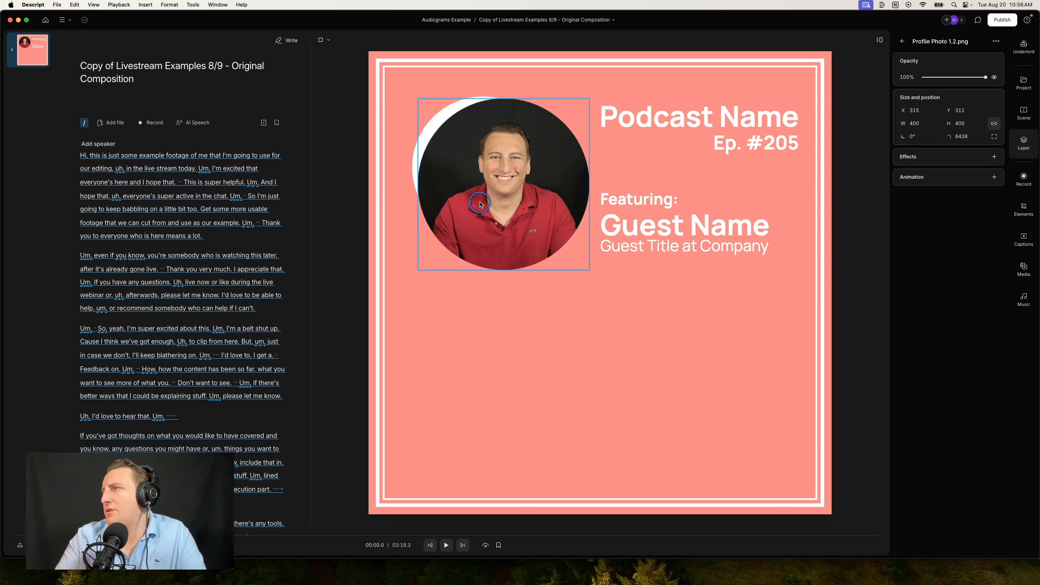
# - Set the width of the white ellipse behind the profile photo to 415 with locked proportions
pyautogui.click(413, 164)
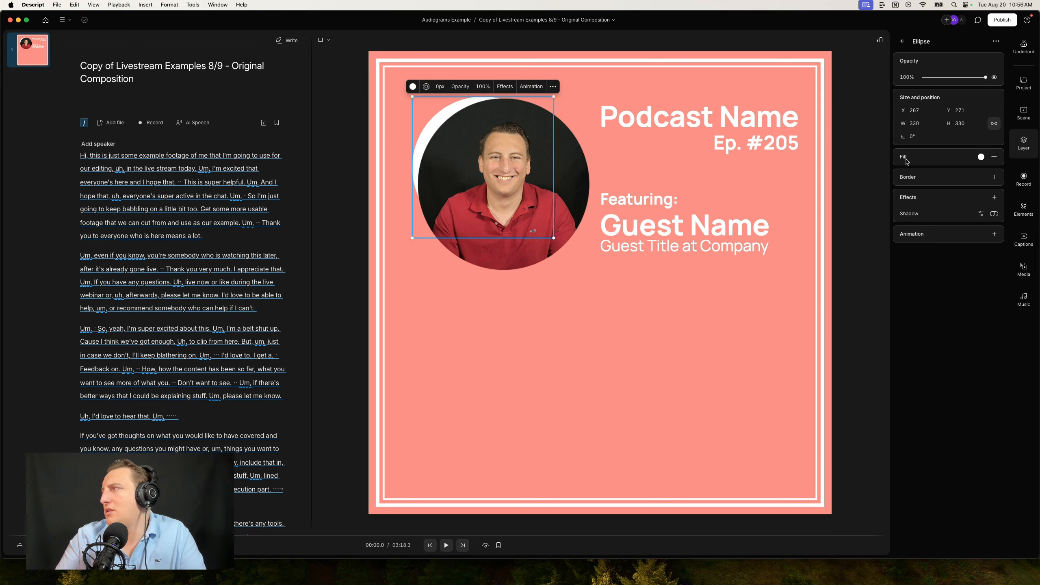
pyautogui.click(924, 127)
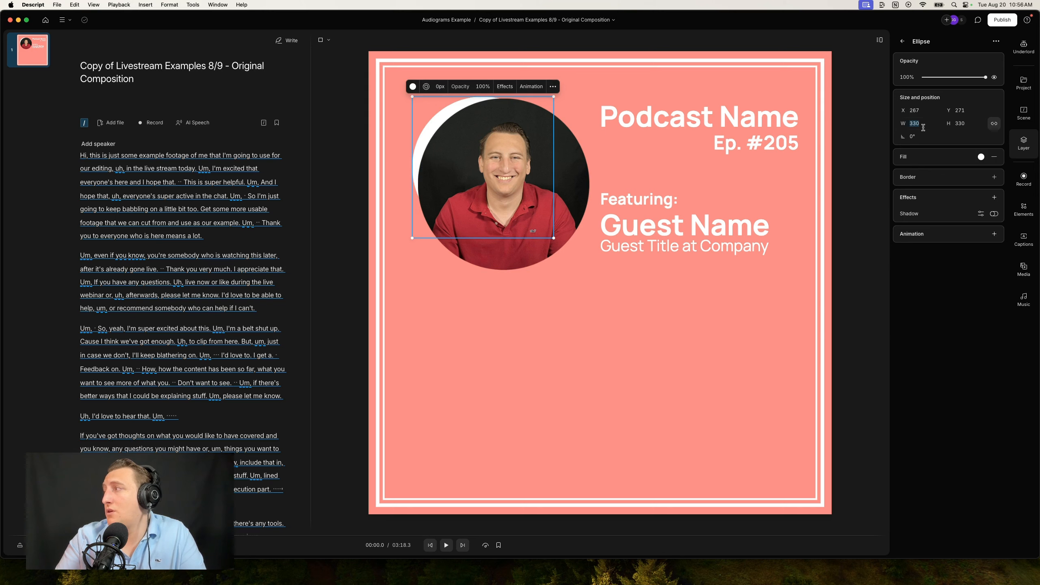
pyautogui.write('4')
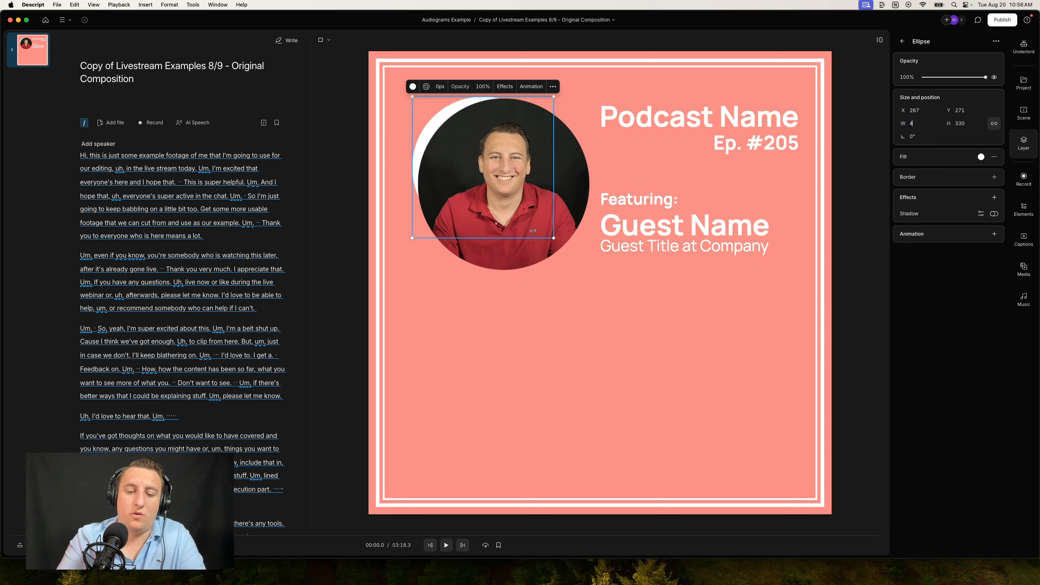
pyautogui.write('15')
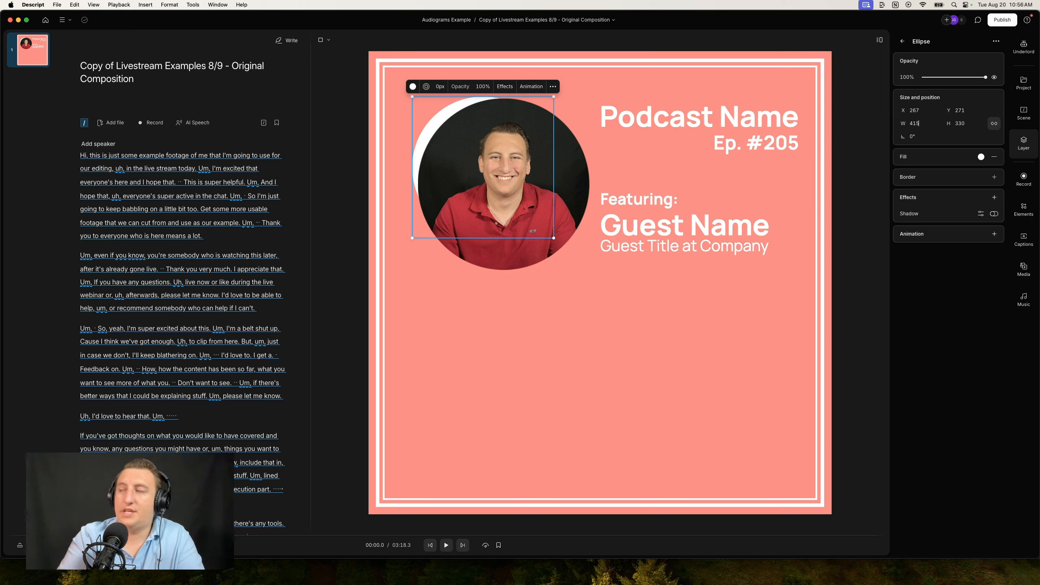
pyautogui.press('Return')
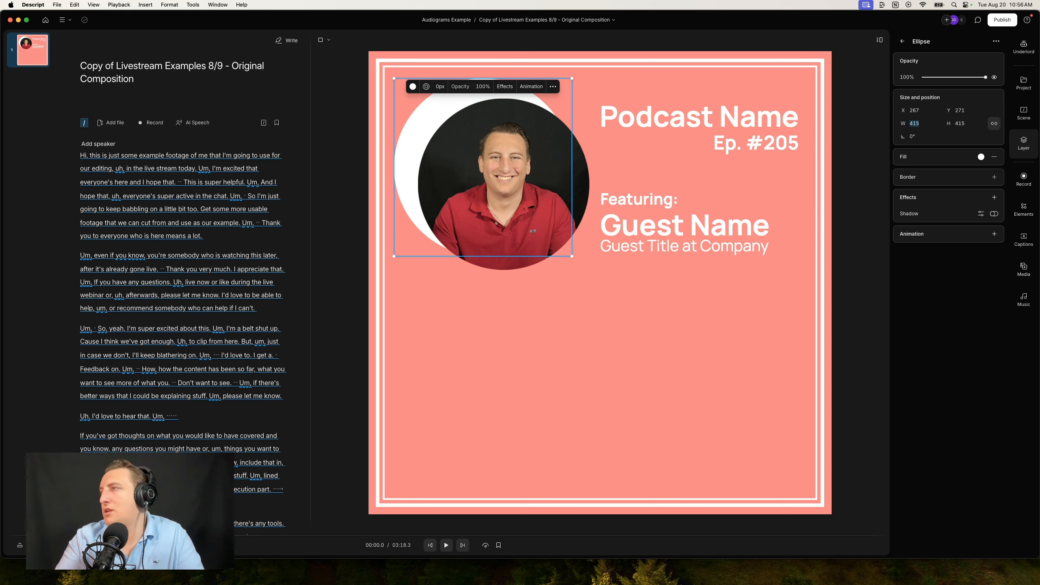
# - Center the profile photo on the white ellipse at X 267, Y 271, forming an even ring around it
pyautogui.click(483, 185)
pyautogui.moveTo(484, 184); pyautogui.dragTo(466, 176)
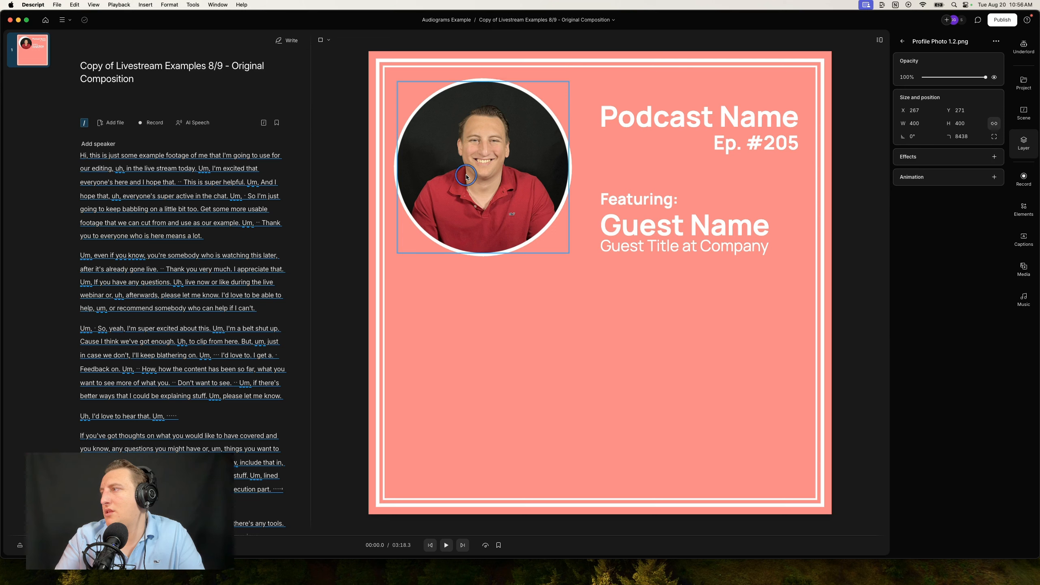
pyautogui.moveTo(467, 177); pyautogui.dragTo(467, 176)
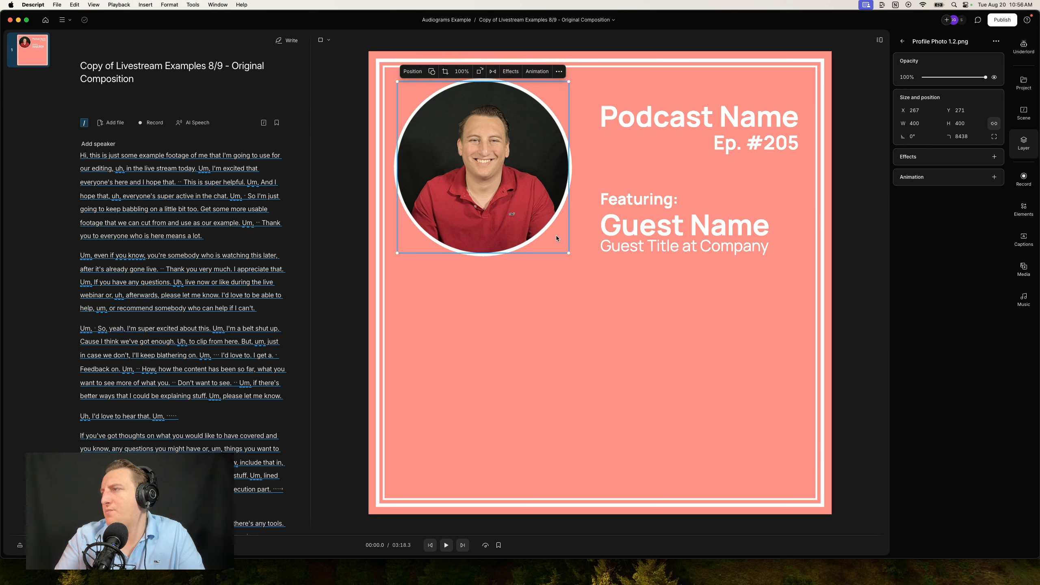
pyautogui.click(517, 318)
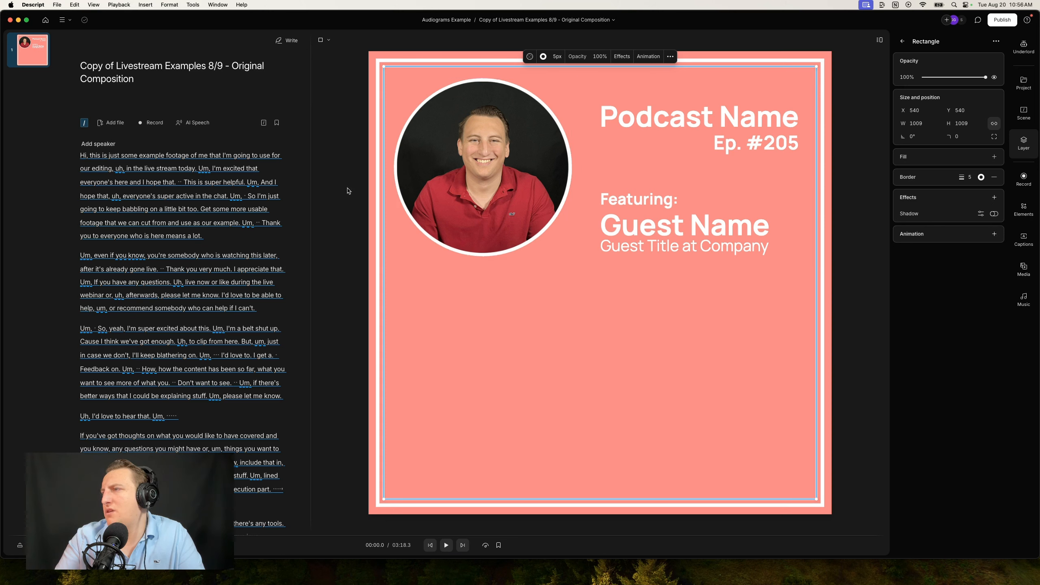
# - Move "Podcast Name" and "Ep. #205" up toward the top of the profile photo, keeping their right edges aligned
pyautogui.click(683, 118)
pyautogui.moveTo(685, 116); pyautogui.dragTo(684, 104)
pyautogui.moveTo(760, 138); pyautogui.dragTo(759, 124)
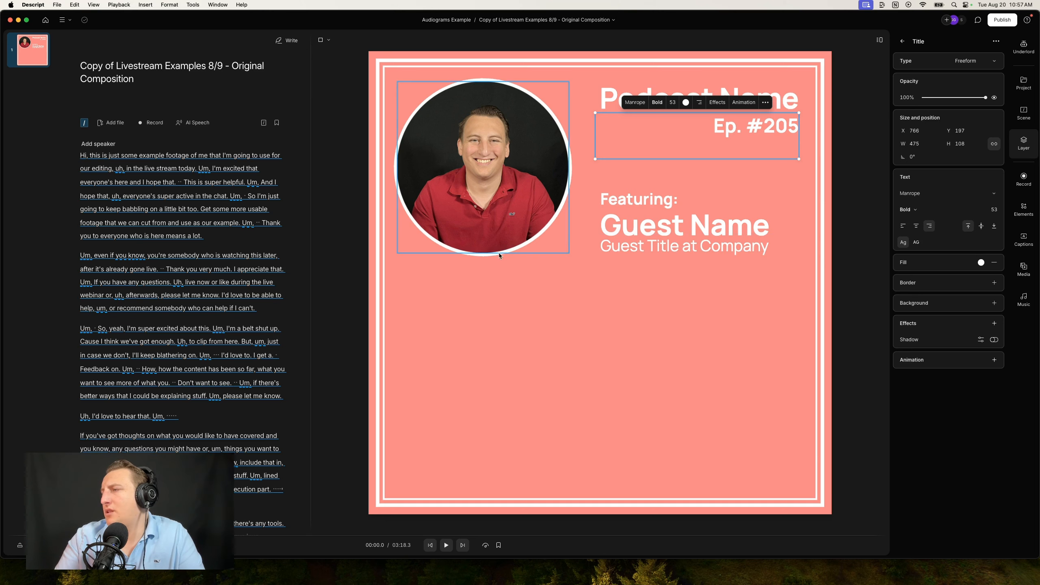
# - Move "Featuring:" and "Guest Name" up below the episode number, and nudge "Guest Title at Company" up slightly to Y 451
pyautogui.moveTo(652, 204); pyautogui.dragTo(653, 179)
pyautogui.moveTo(659, 226); pyautogui.dragTo(658, 201)
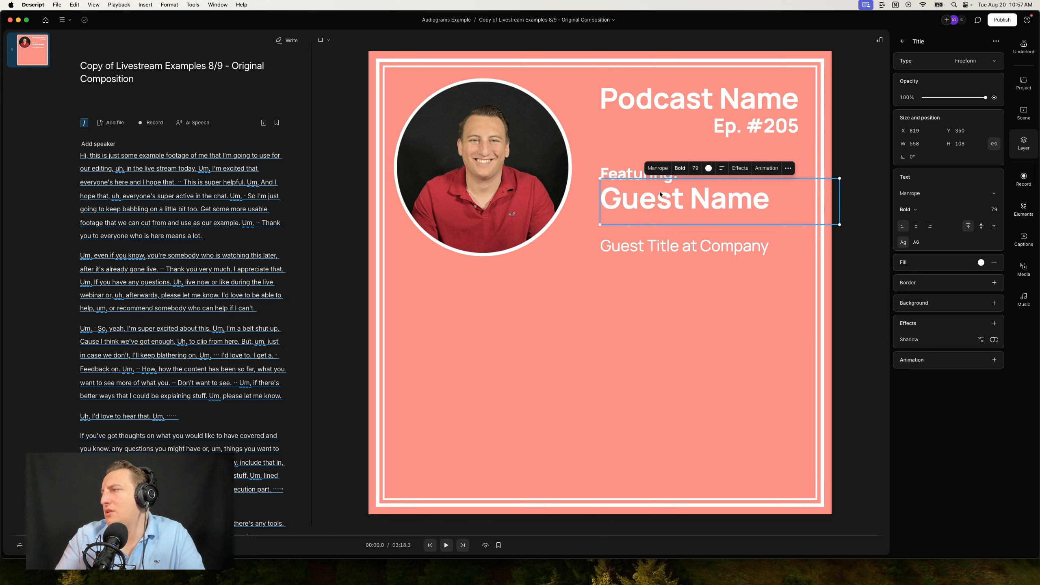
pyautogui.moveTo(664, 245); pyautogui.dragTo(664, 245)
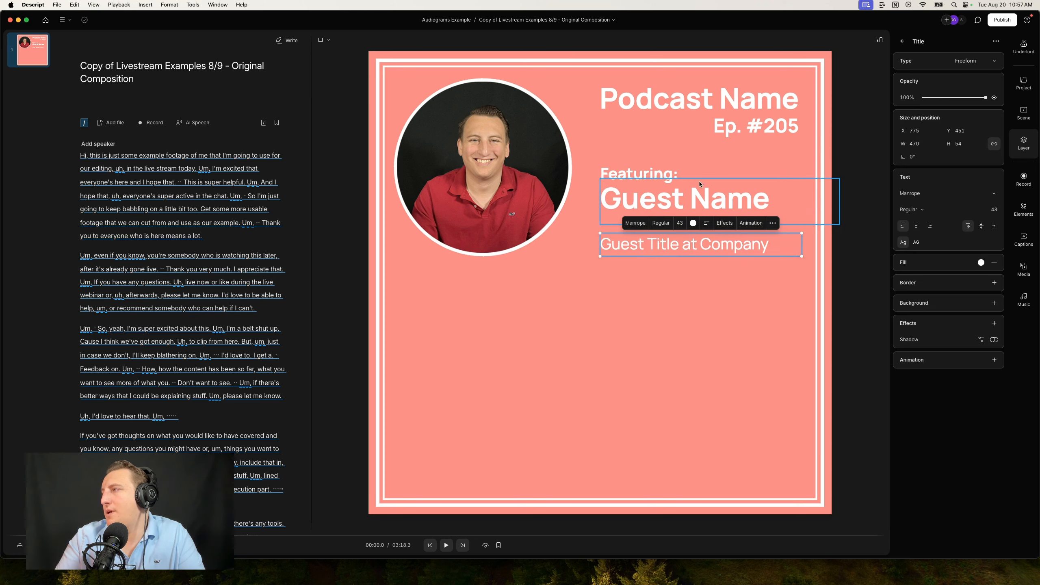
# - Break "Guest Name" onto two lines and narrow its text box to the podcast name's right edge, about 464 wide
pyautogui.click(692, 196)
pyautogui.doubleClick(691, 195)
pyautogui.click(691, 195)
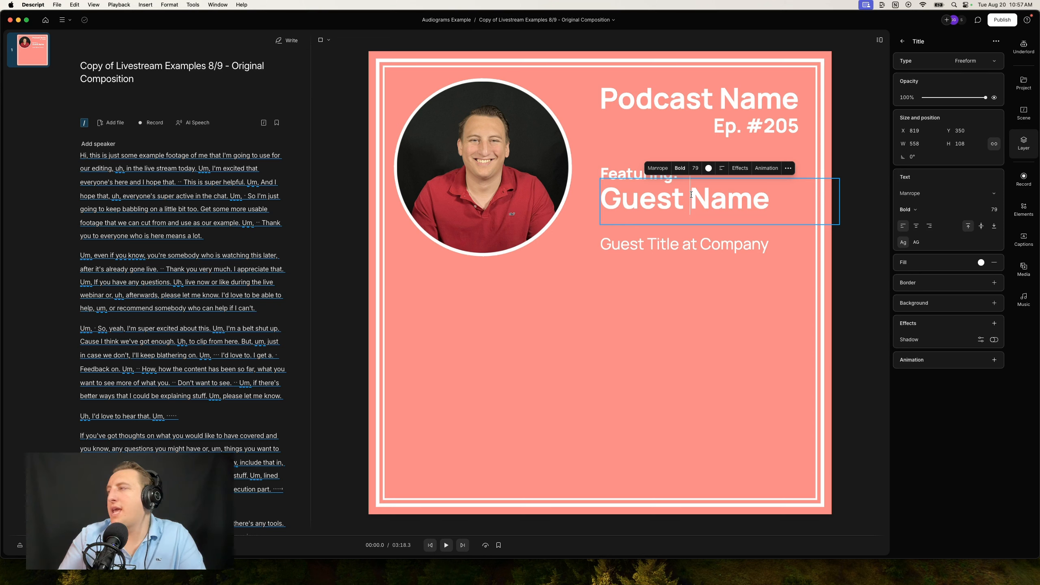
pyautogui.press('Return')
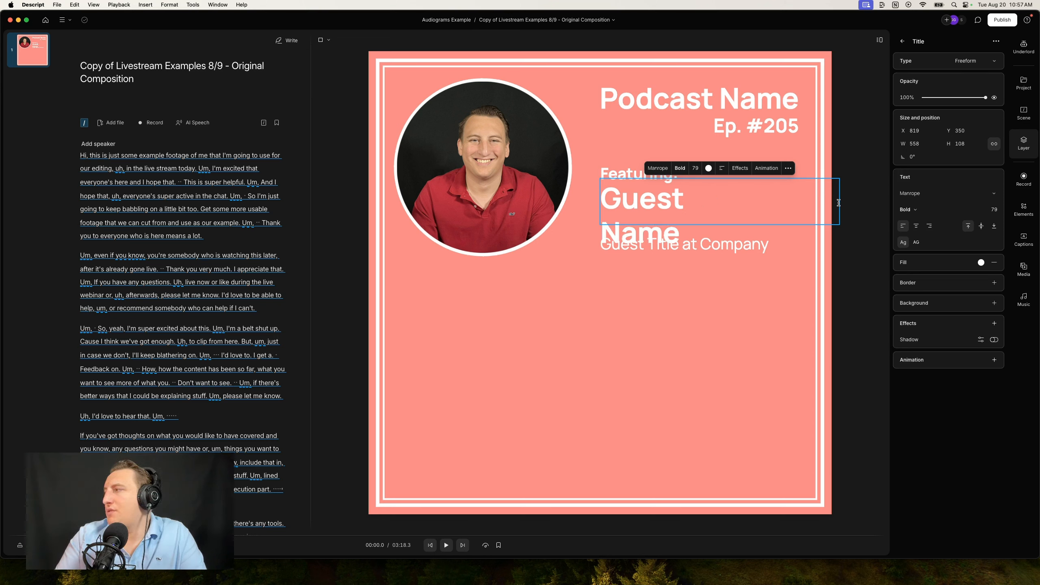
pyautogui.click(854, 203)
pyautogui.click(723, 205)
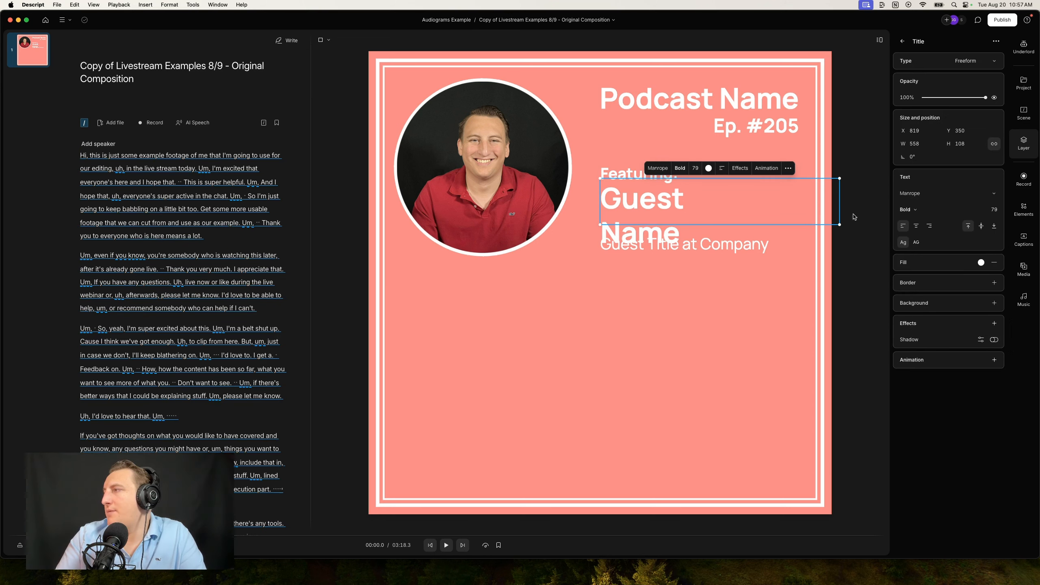
pyautogui.moveTo(841, 208); pyautogui.dragTo(801, 209)
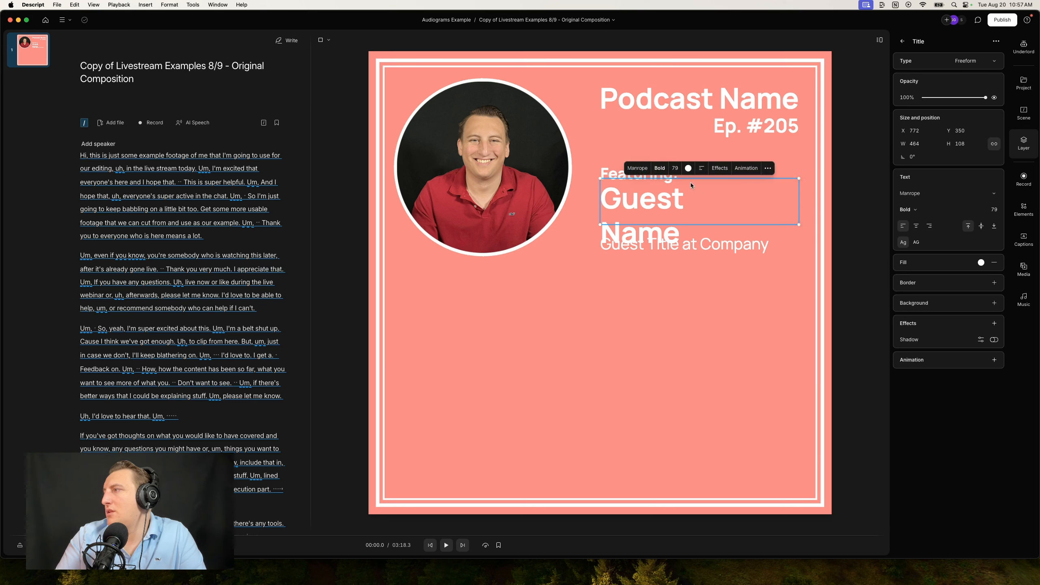
# - Move "Featuring:" and the two-line "Guest Name" up so the name sits clear of "Guest Title at Company"
pyautogui.click(609, 173)
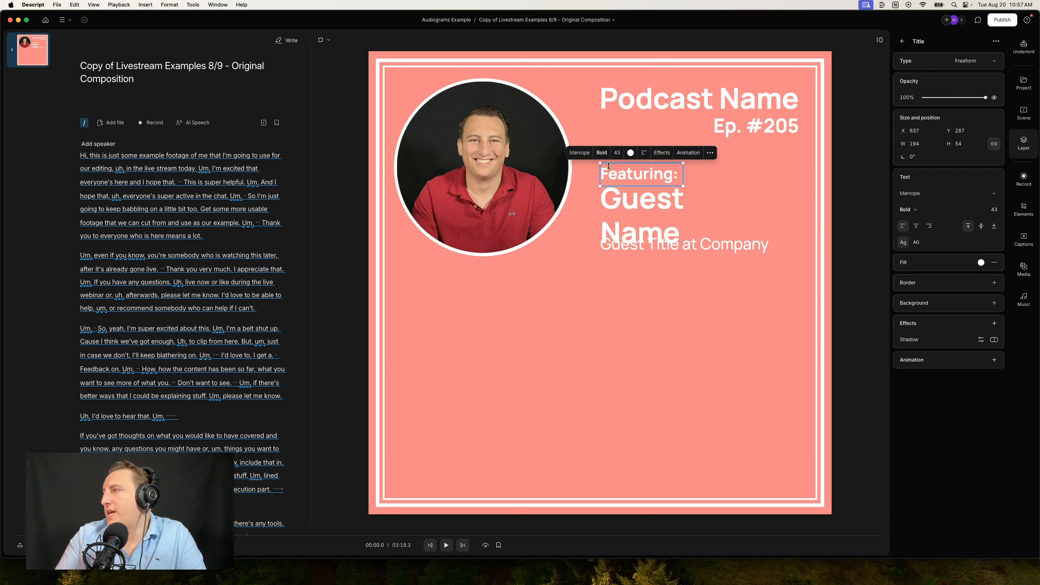
pyautogui.moveTo(618, 173); pyautogui.dragTo(620, 160)
pyautogui.click(623, 206)
pyautogui.moveTo(623, 206); pyautogui.dragTo(623, 195)
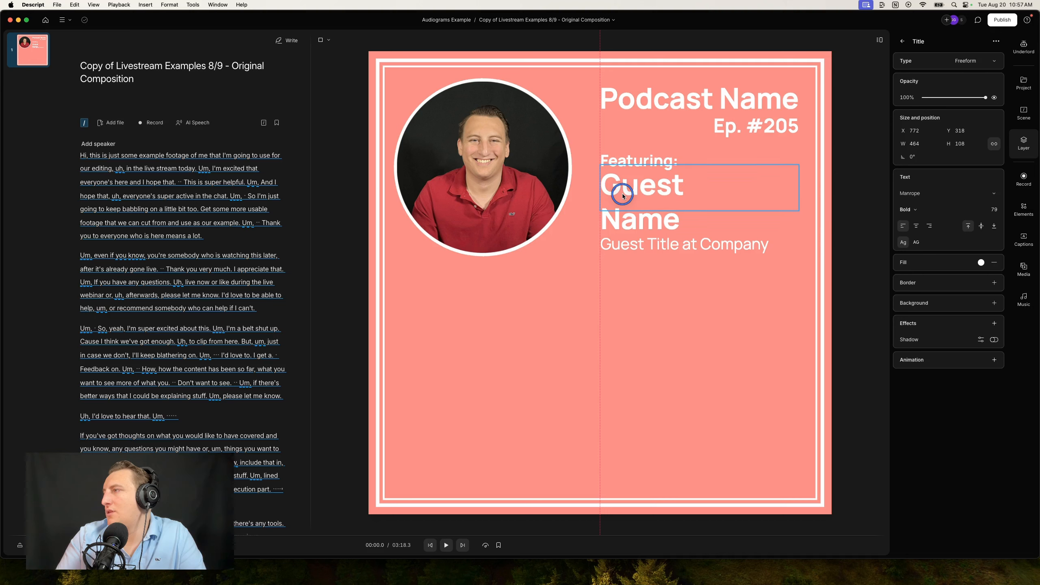
pyautogui.doubleClick(623, 195)
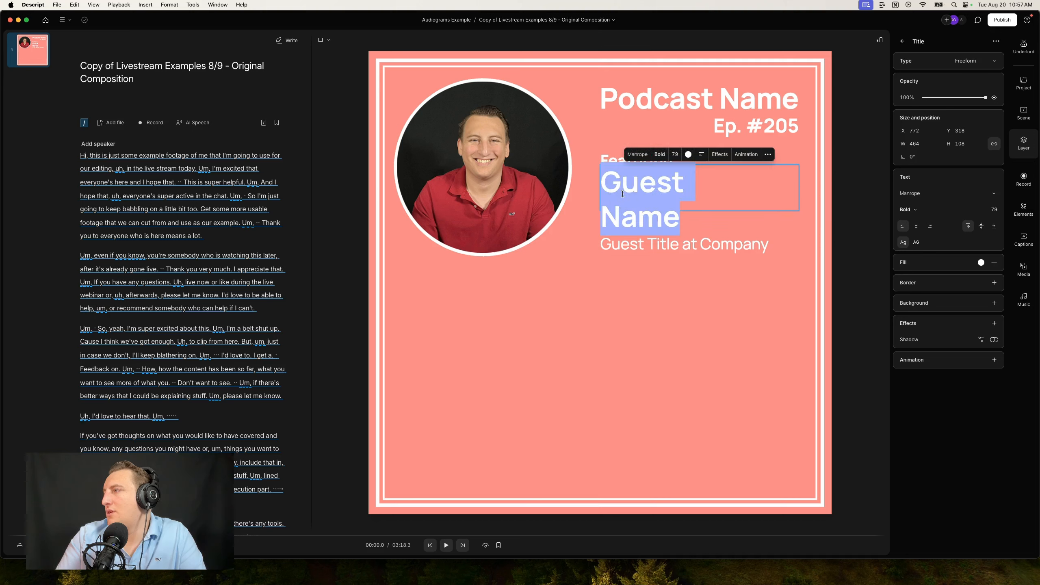
pyautogui.click(702, 221)
pyautogui.click(780, 280)
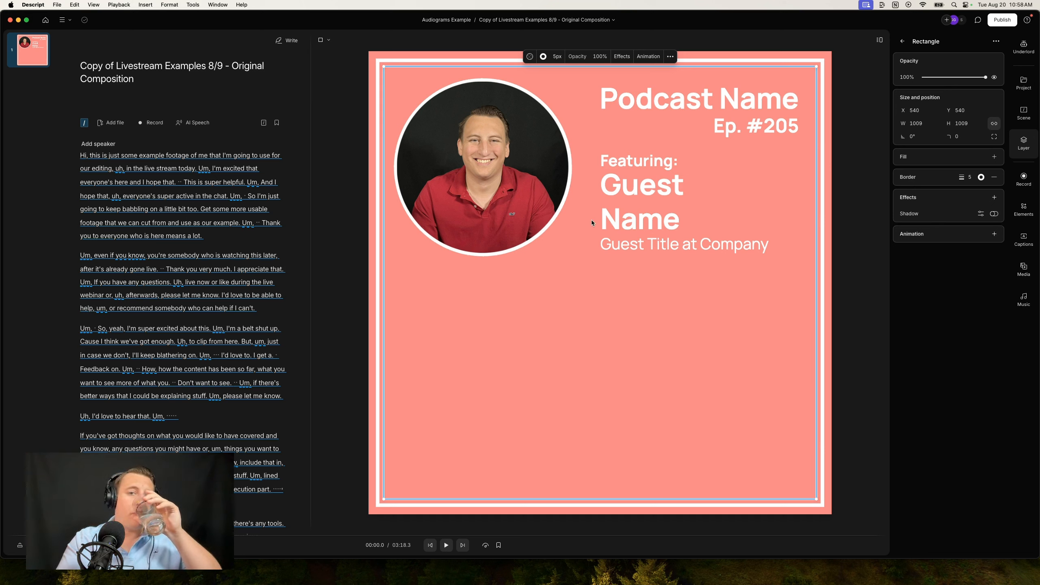
# - Add a Lines waveform below the photo and text, and stretch it across the full width of the inner border
pyautogui.click(1019, 219)
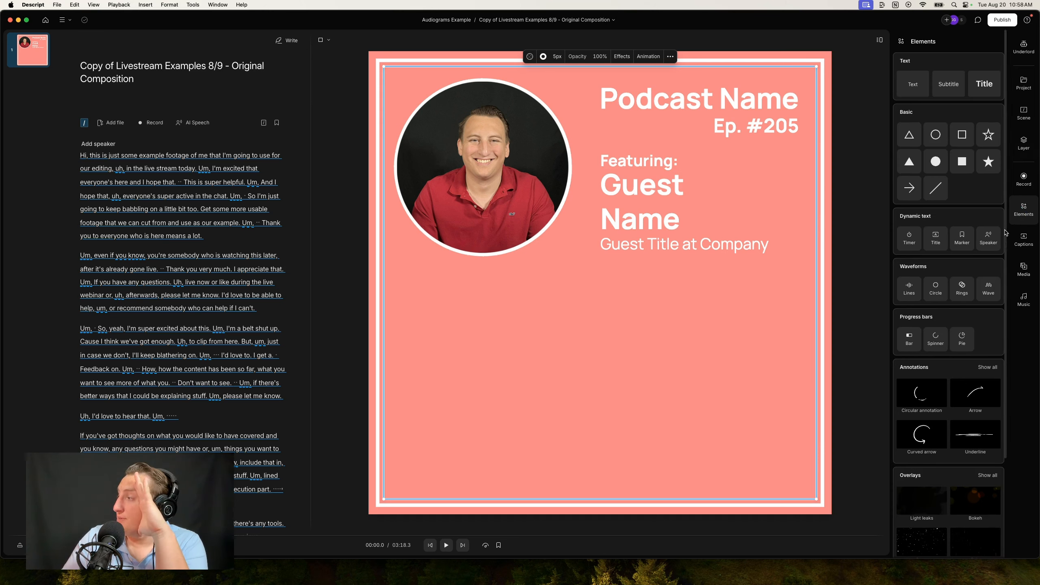
pyautogui.click(908, 295)
pyautogui.moveTo(499, 367); pyautogui.dragTo(470, 352)
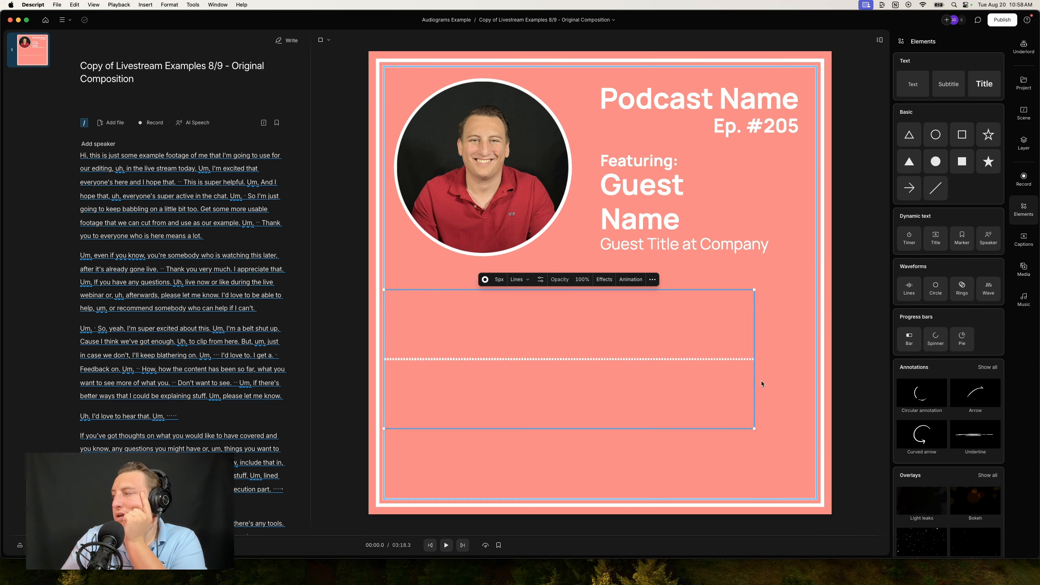
pyautogui.moveTo(754, 381); pyautogui.dragTo(800, 388)
pyautogui.moveTo(811, 387); pyautogui.dragTo(815, 388)
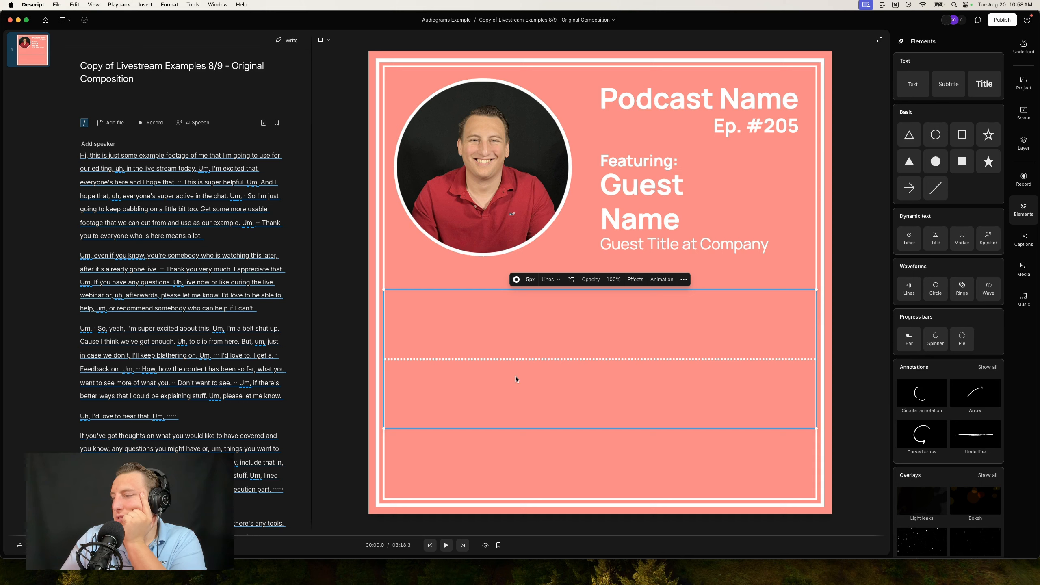
# - Play back the waveform animation, raise the waveform's magnitude to 2.3, and preview it again
pyautogui.press('space')
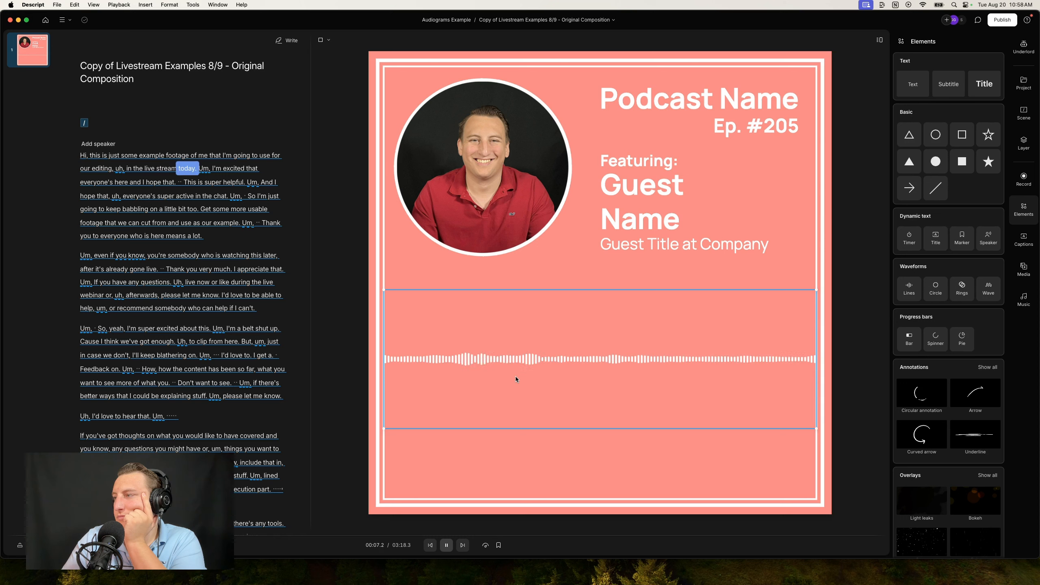
pyautogui.press('space')
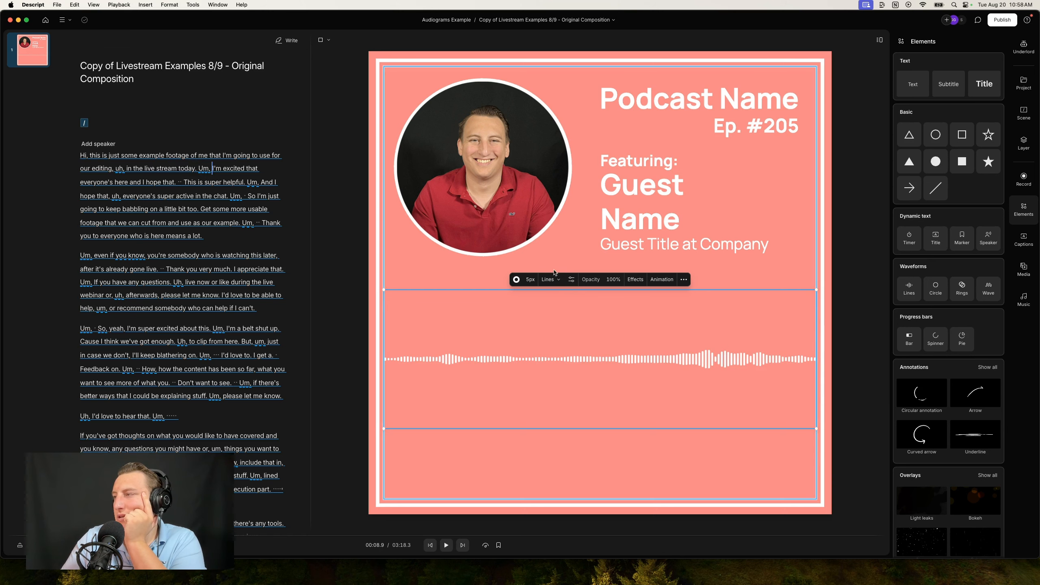
pyautogui.click(571, 286)
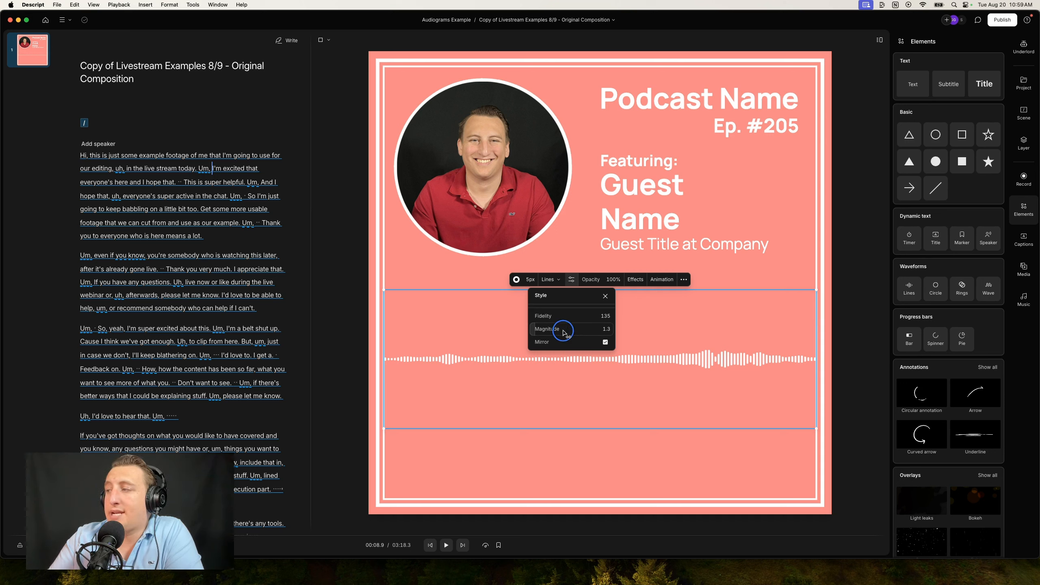
pyautogui.moveTo(565, 331); pyautogui.dragTo(566, 331)
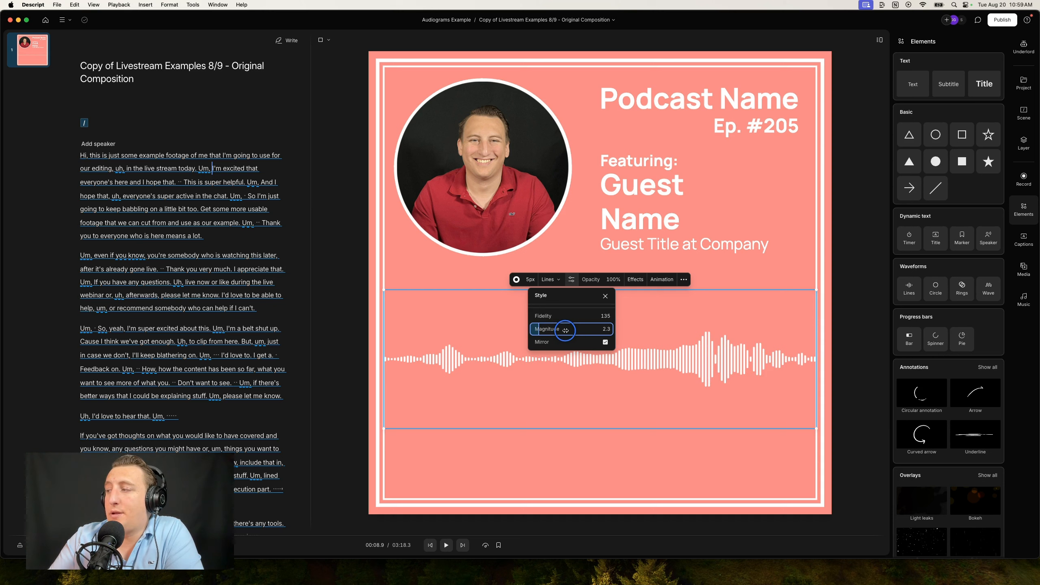
pyautogui.click(478, 328)
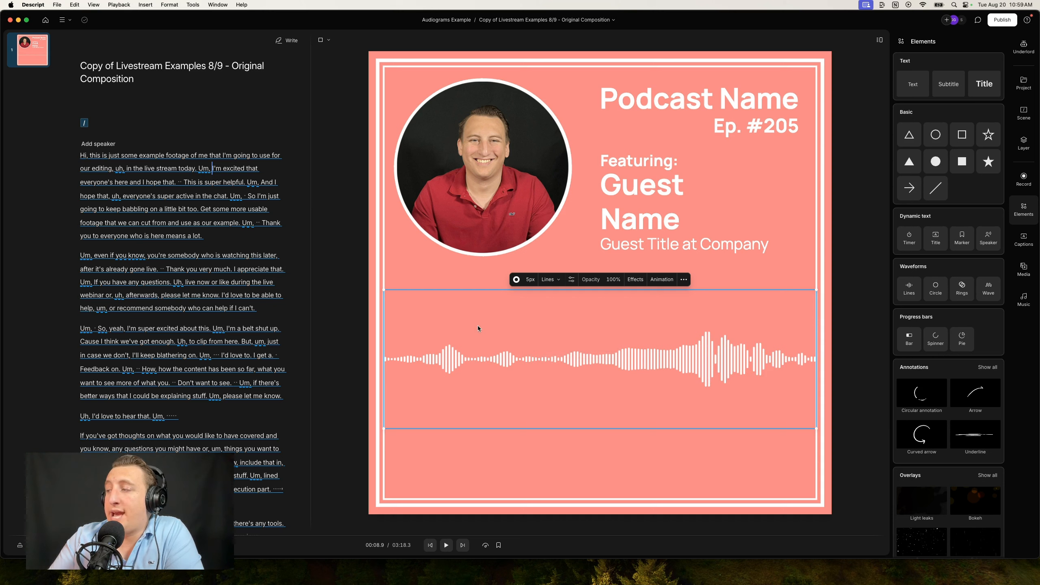
pyautogui.press('space')
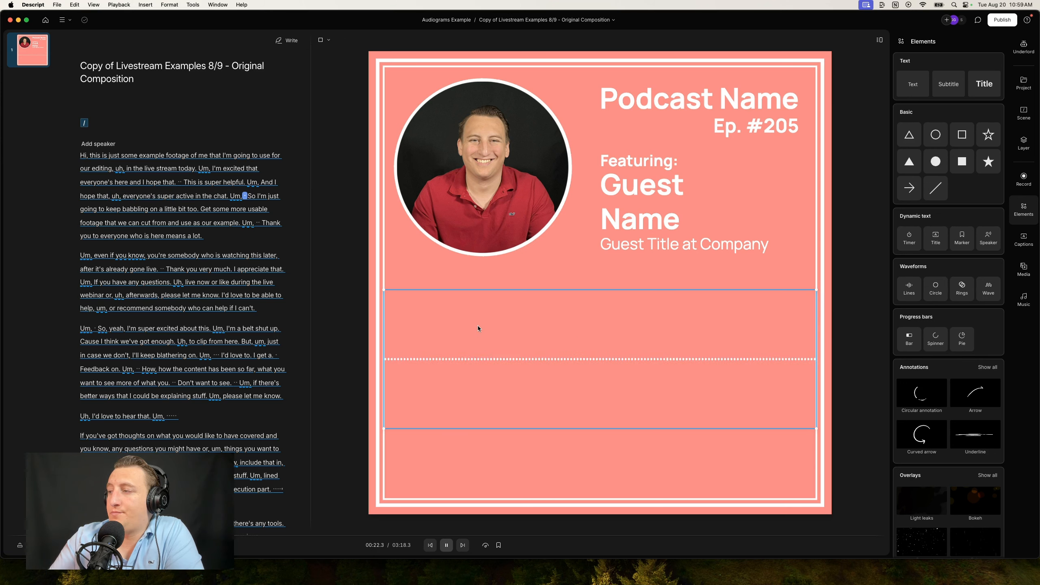
pyautogui.press('space')
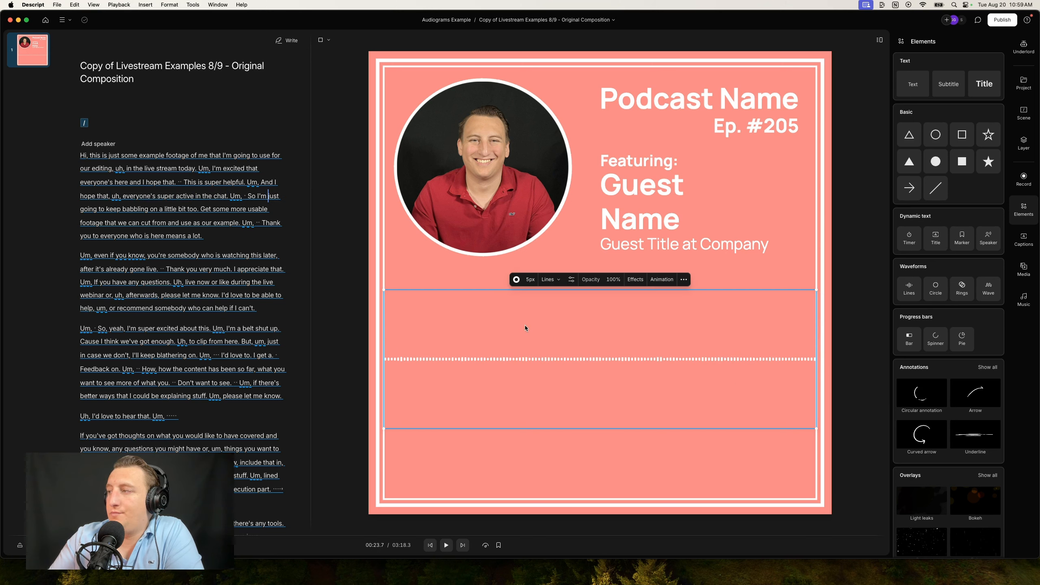
# - Shorten the waveform box to about 271 high, move it up just below the guest title, and preview the animation
pyautogui.moveTo(600, 290); pyautogui.dragTo(604, 312)
pyautogui.moveTo(594, 373); pyautogui.dragTo(599, 291)
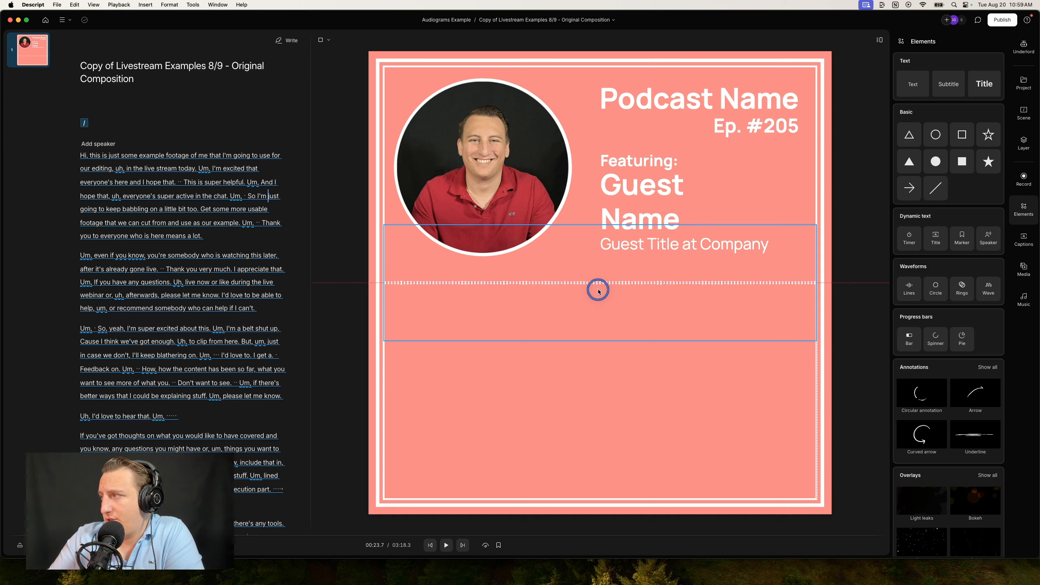
pyautogui.moveTo(598, 292); pyautogui.dragTo(597, 306)
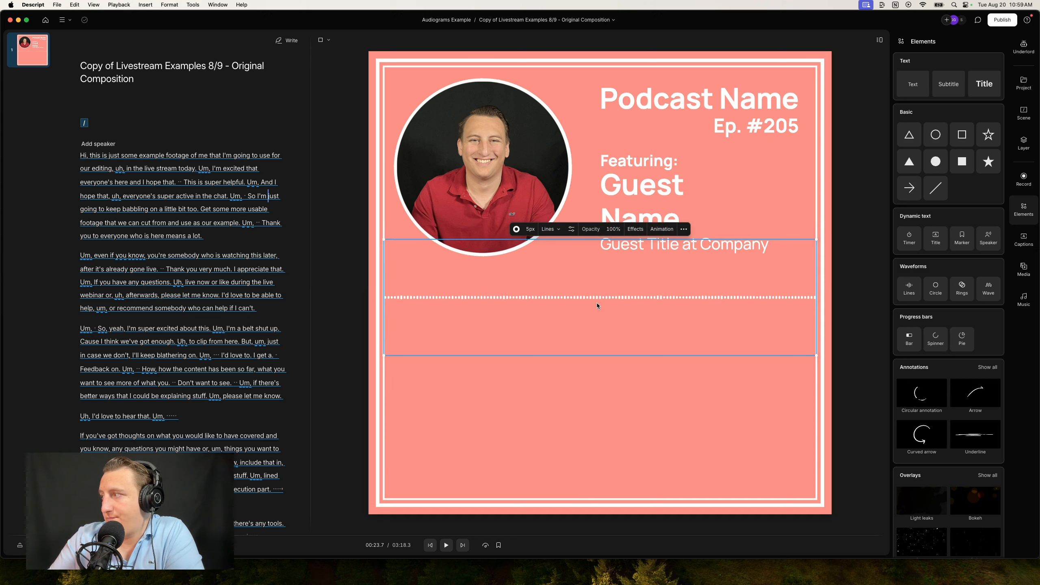
pyautogui.press('space')
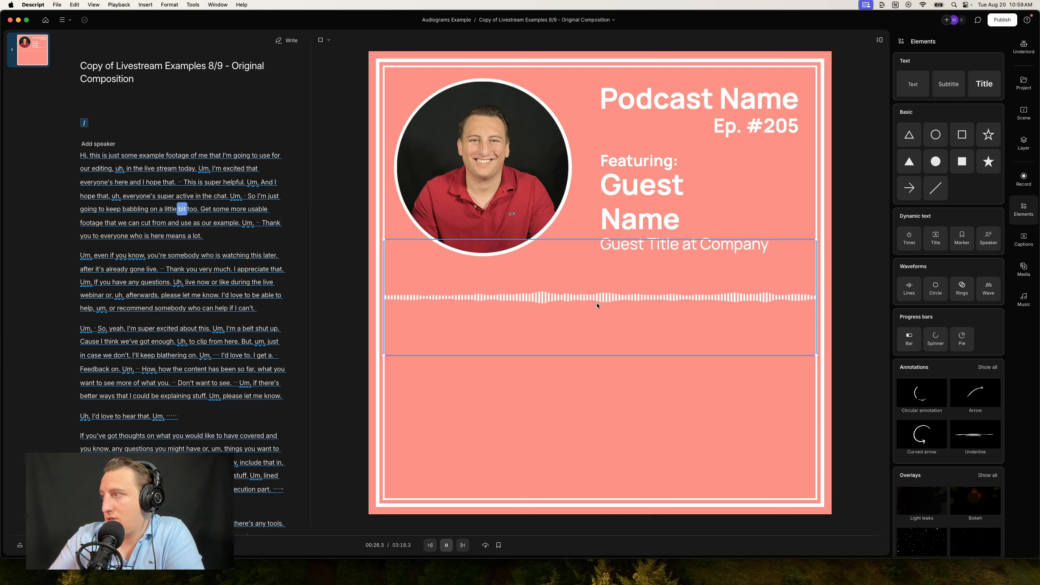
pyautogui.press('space')
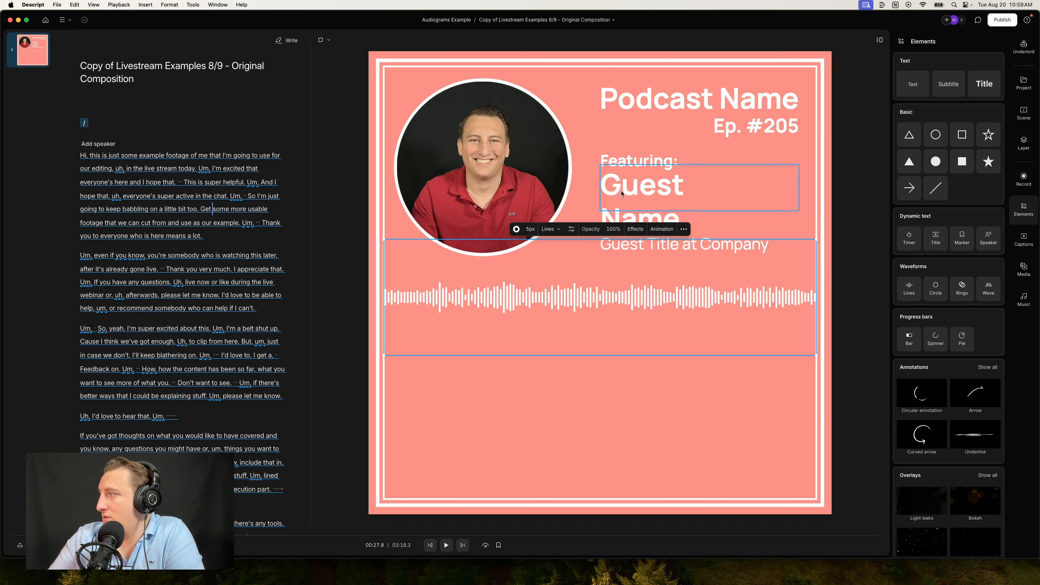
# - Add Karaoke classic captions to the design and remove their active-word styling
pyautogui.click(1025, 241)
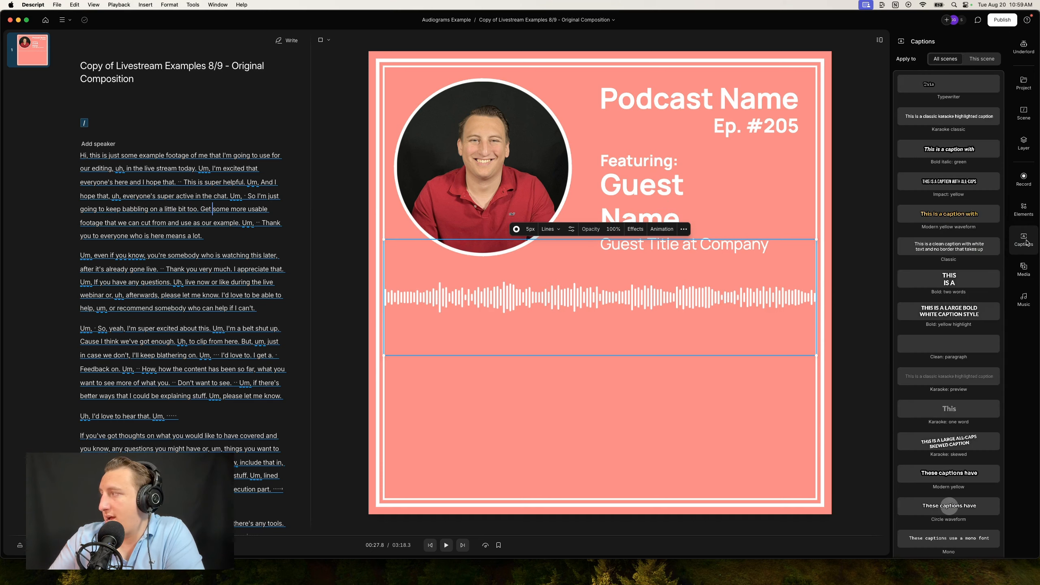
pyautogui.click(957, 125)
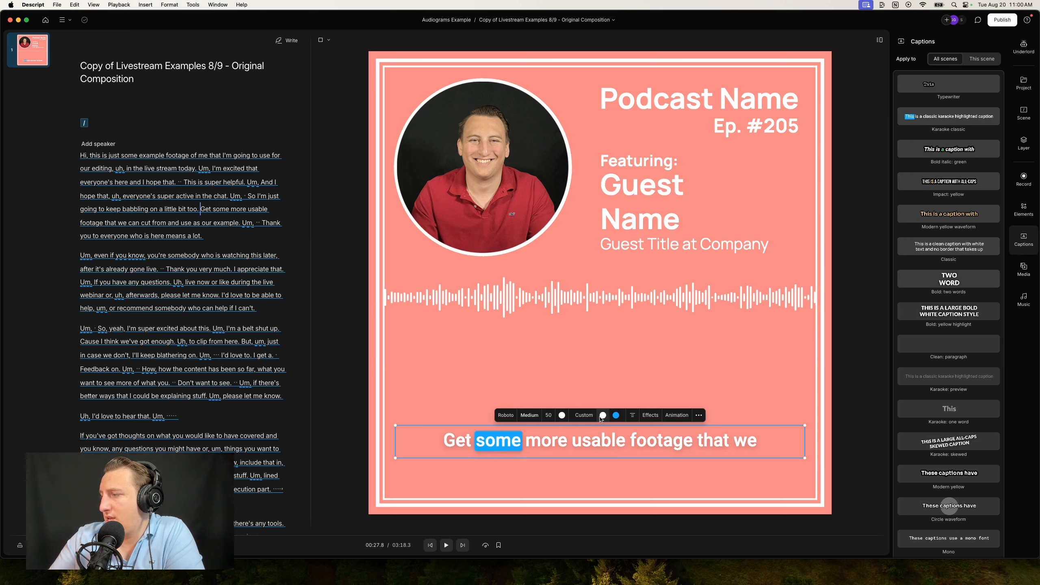
pyautogui.click(583, 417)
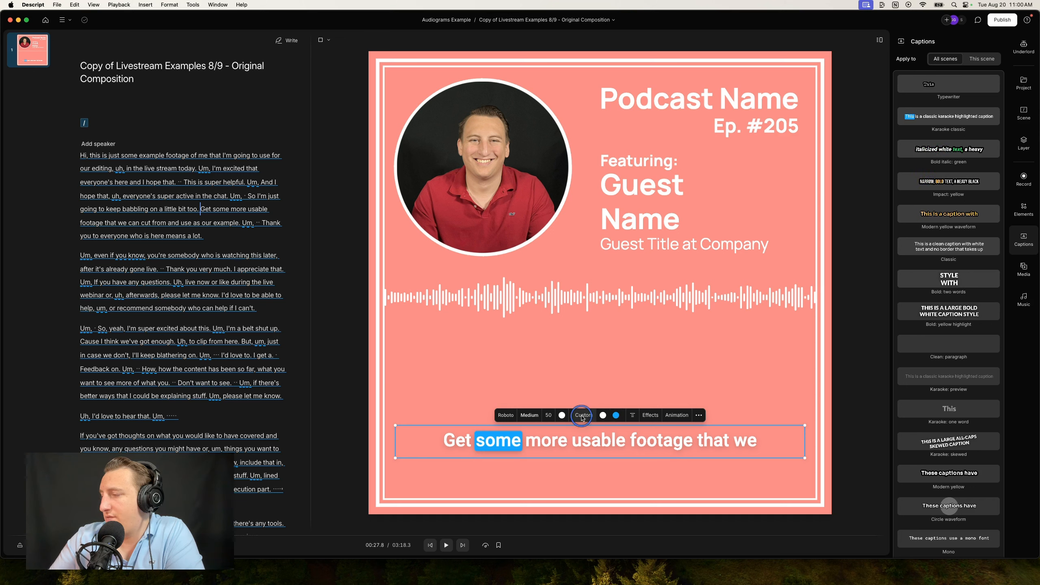
pyautogui.click(631, 343)
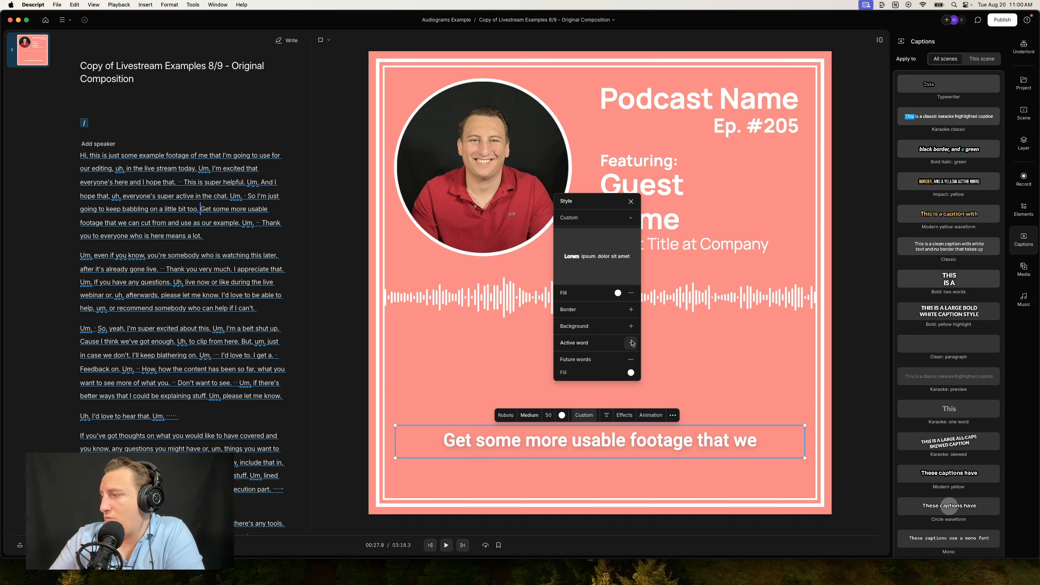
# - Set the captions' future-words fill to gray a7a7a7 and turn off their shadow effect
pyautogui.click(632, 373)
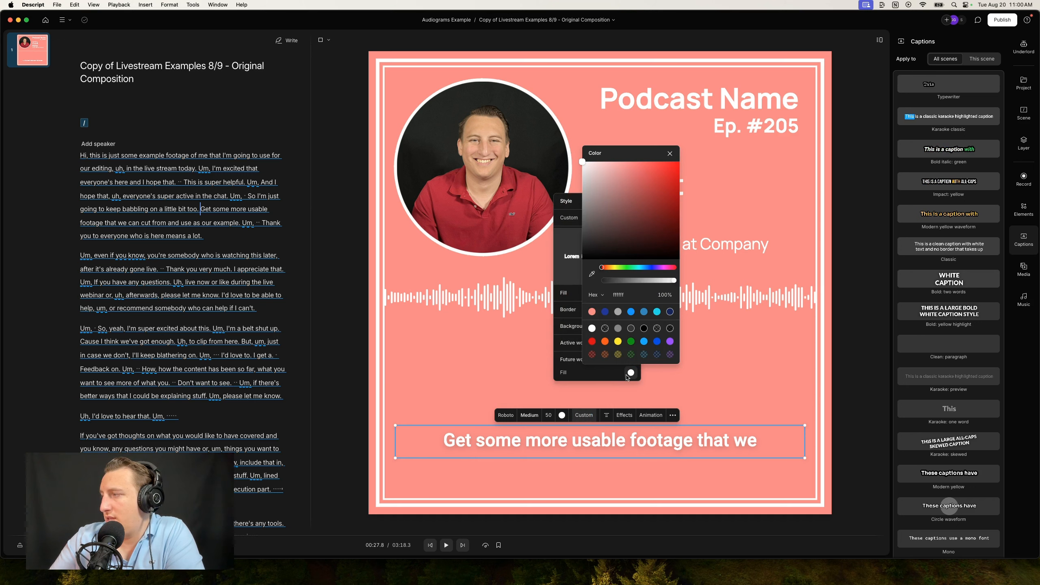
pyautogui.click(619, 313)
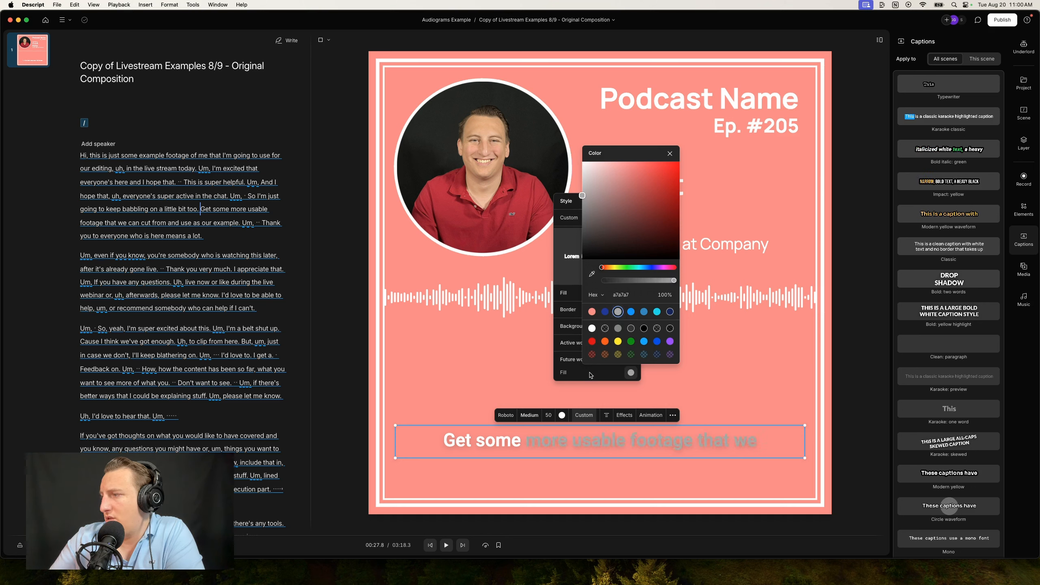
pyautogui.click(566, 366)
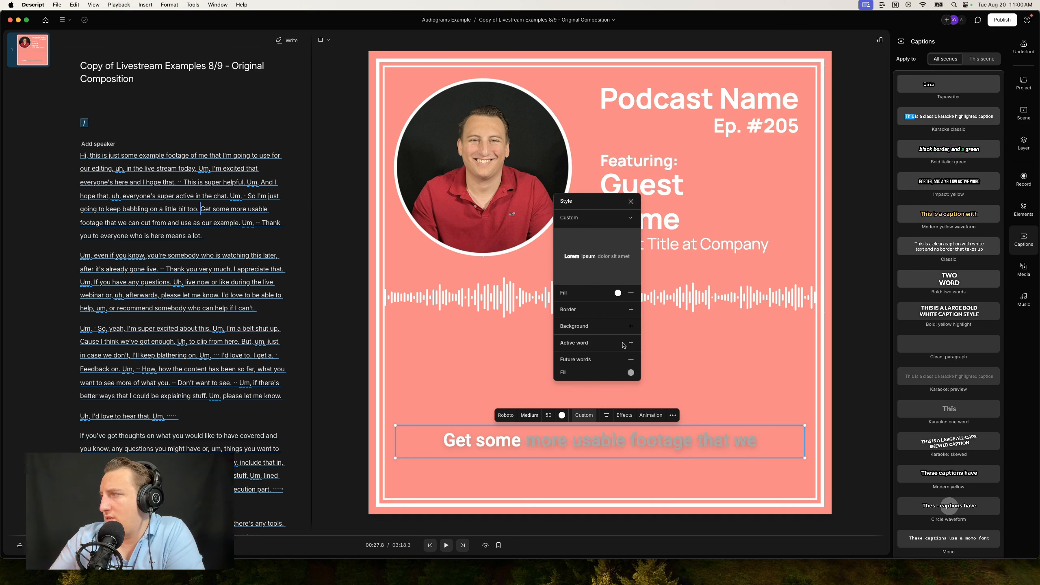
pyautogui.click(627, 414)
pyautogui.click(995, 315)
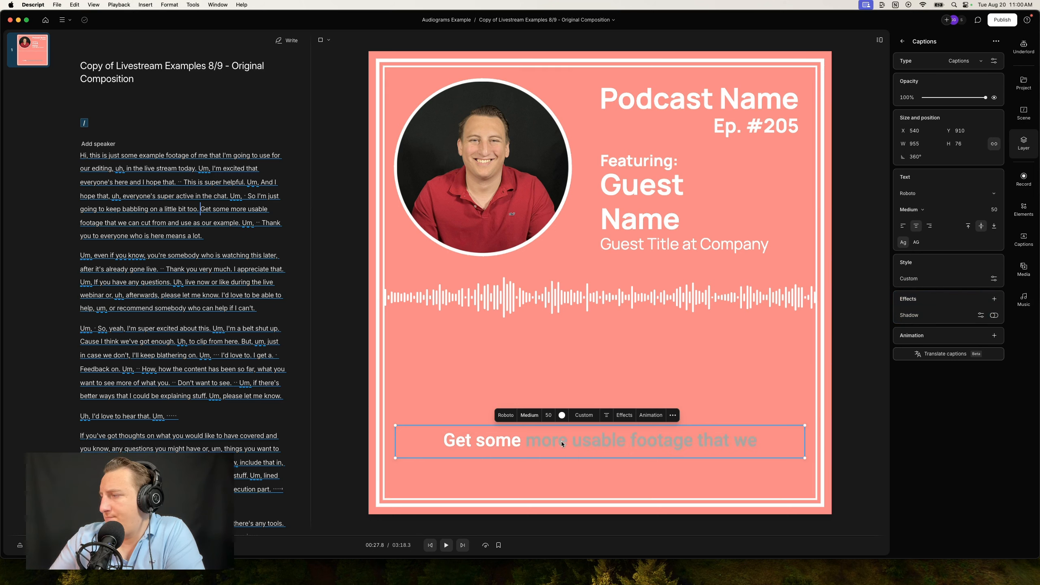
# - Darken the captions' future-words fill to gray 8e8e8e
pyautogui.click(561, 416)
pyautogui.click(561, 415)
pyautogui.click(562, 415)
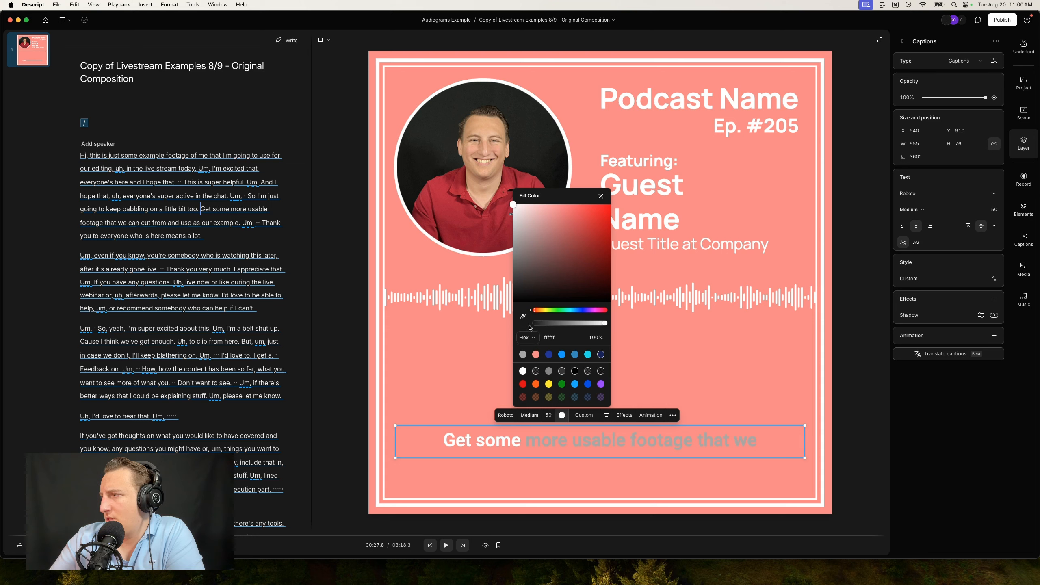
pyautogui.click(588, 417)
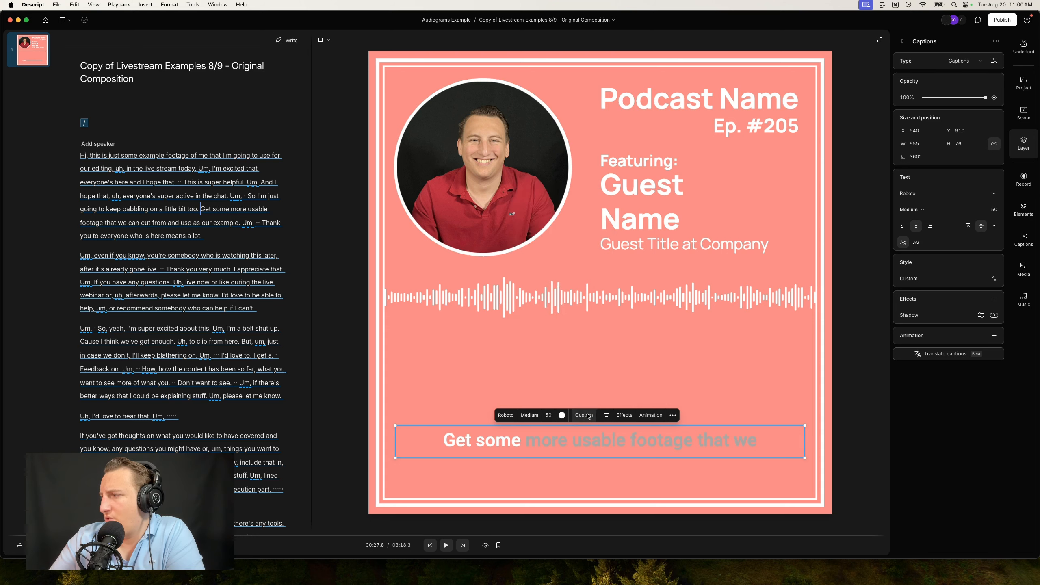
pyautogui.click(588, 416)
pyautogui.click(618, 399)
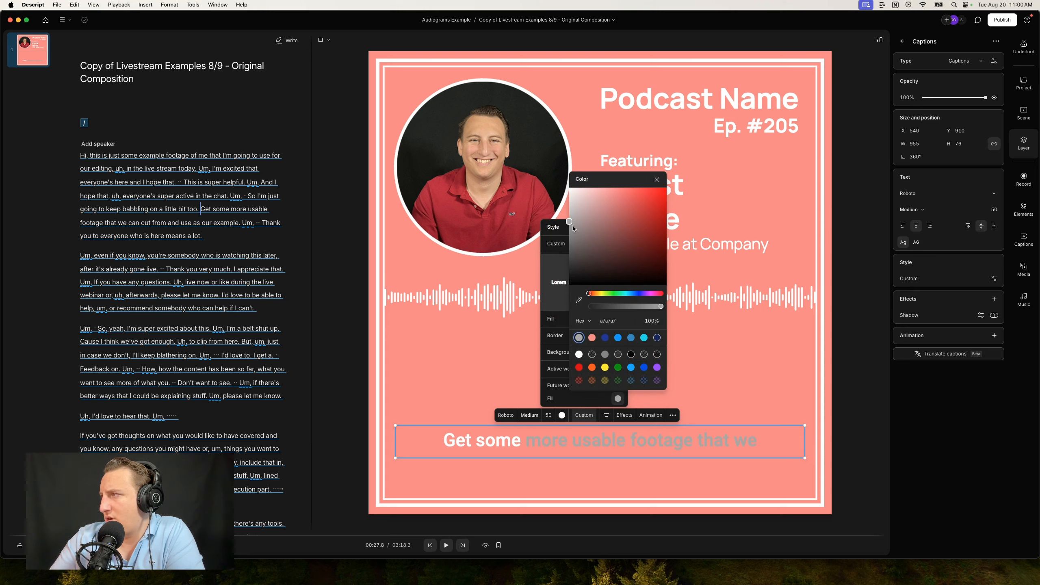
pyautogui.moveTo(569, 221); pyautogui.dragTo(567, 232)
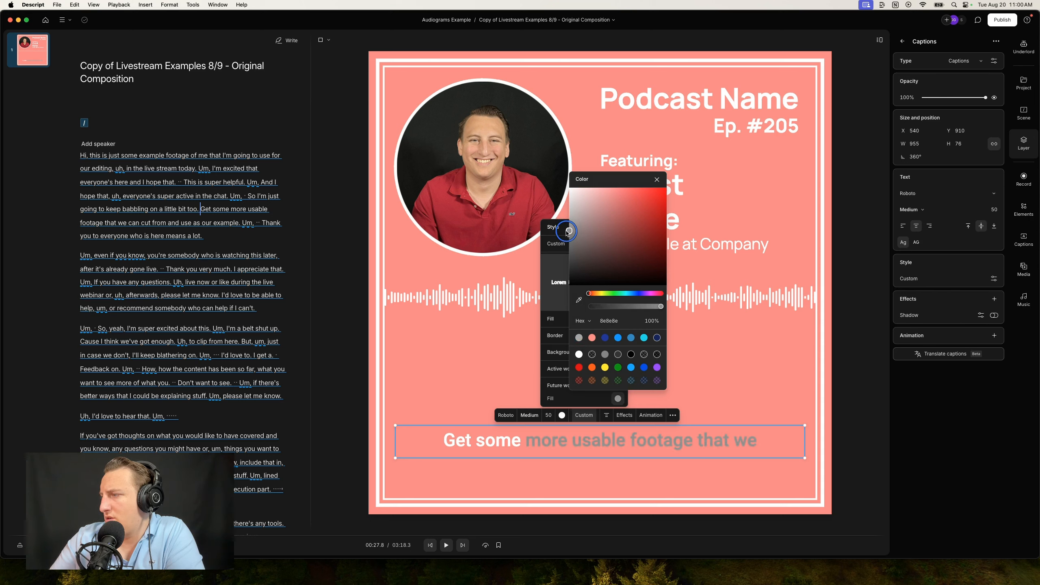
pyautogui.click(475, 383)
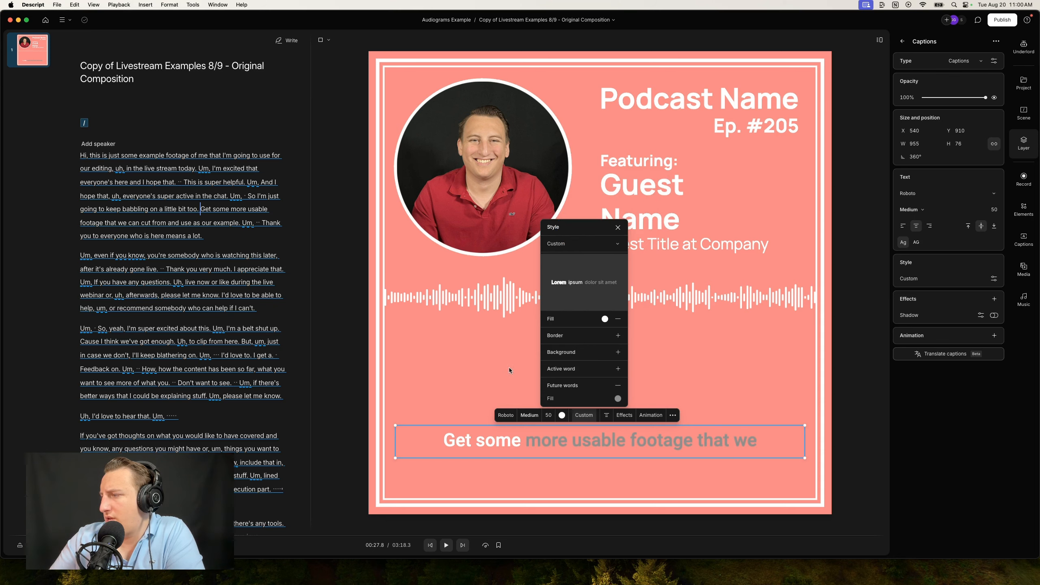
# - Heighten the captions box to fit two lines, enlarge the caption text, and place it in the lower part of the inner border
pyautogui.click(555, 449)
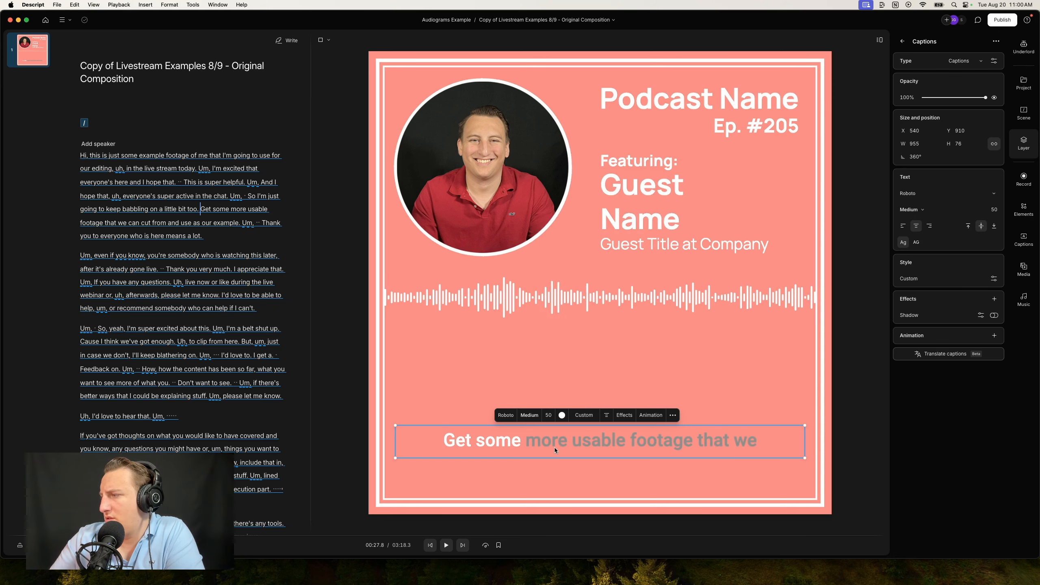
pyautogui.click(585, 459)
pyautogui.moveTo(585, 459); pyautogui.dragTo(587, 485)
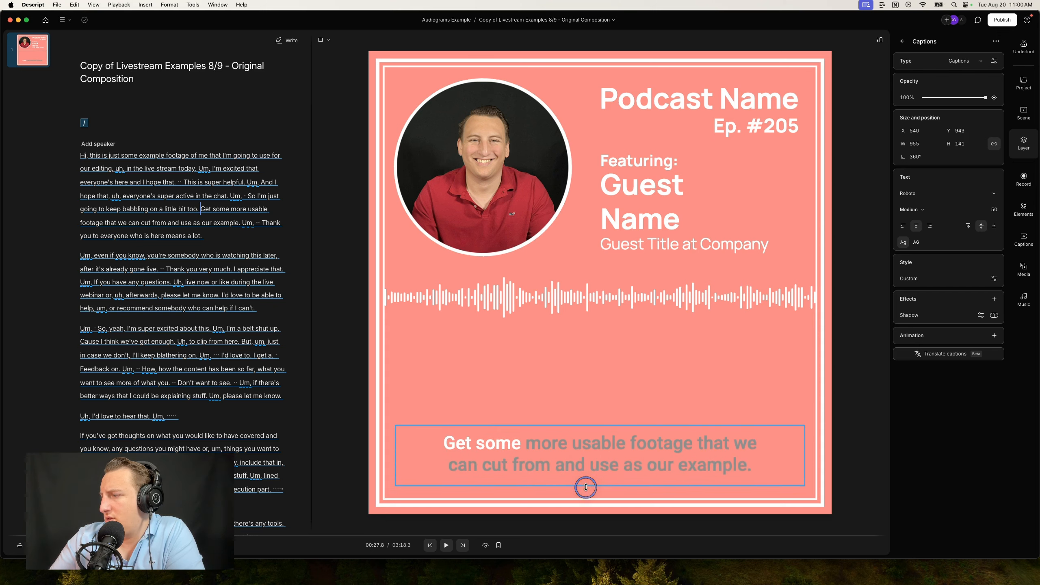
pyautogui.moveTo(607, 458); pyautogui.dragTo(608, 423)
pyautogui.moveTo(565, 377); pyautogui.dragTo(575, 376)
pyautogui.moveTo(597, 425); pyautogui.dragTo(596, 446)
# - Move the waveform down between the guest text and captions, narrow it to 958 wide, and centre it at X 540, Y 662
pyautogui.moveTo(593, 307); pyautogui.dragTo(595, 350)
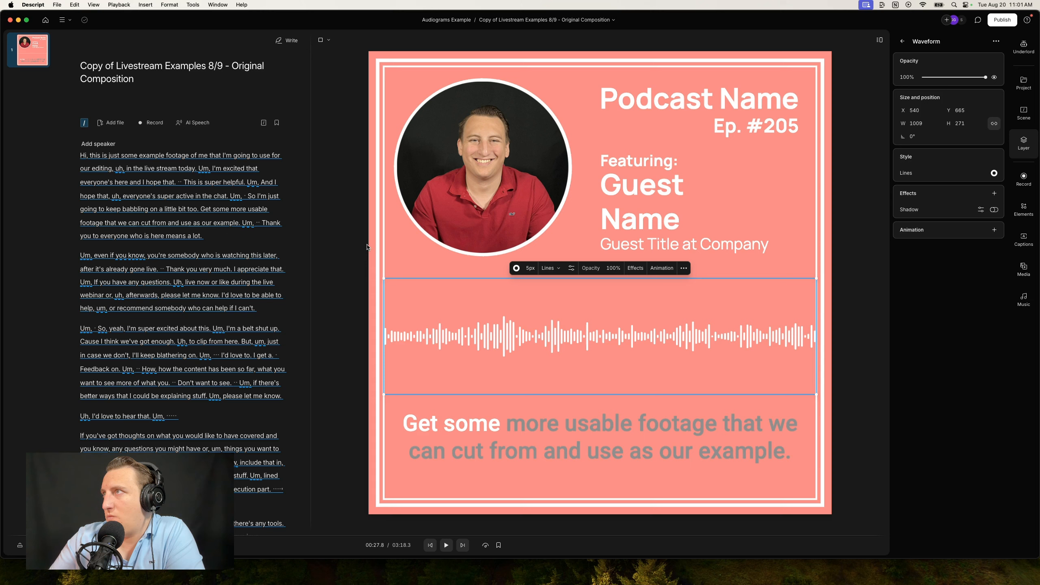
pyautogui.click(353, 251)
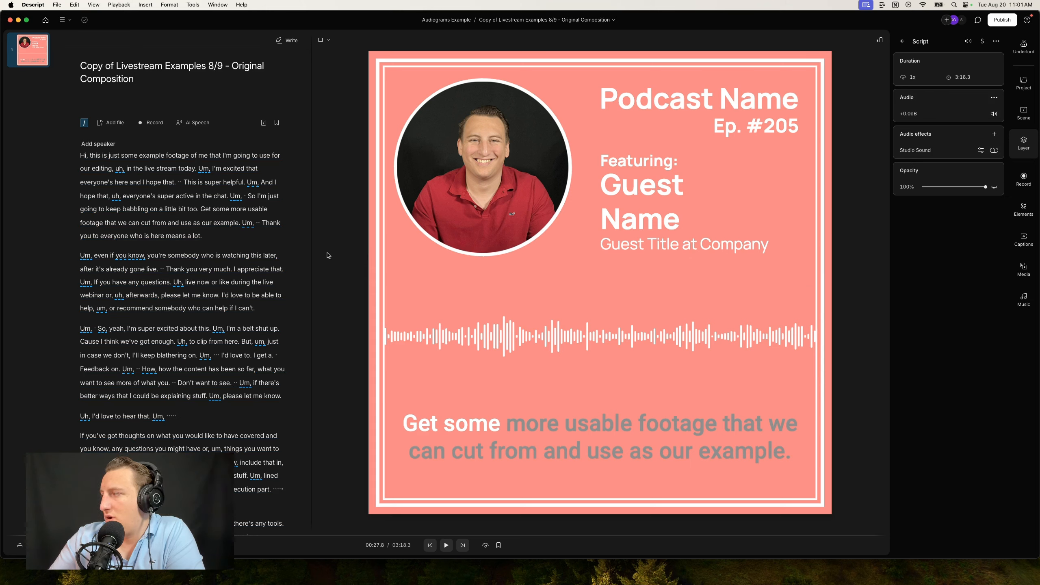
pyautogui.click(458, 312)
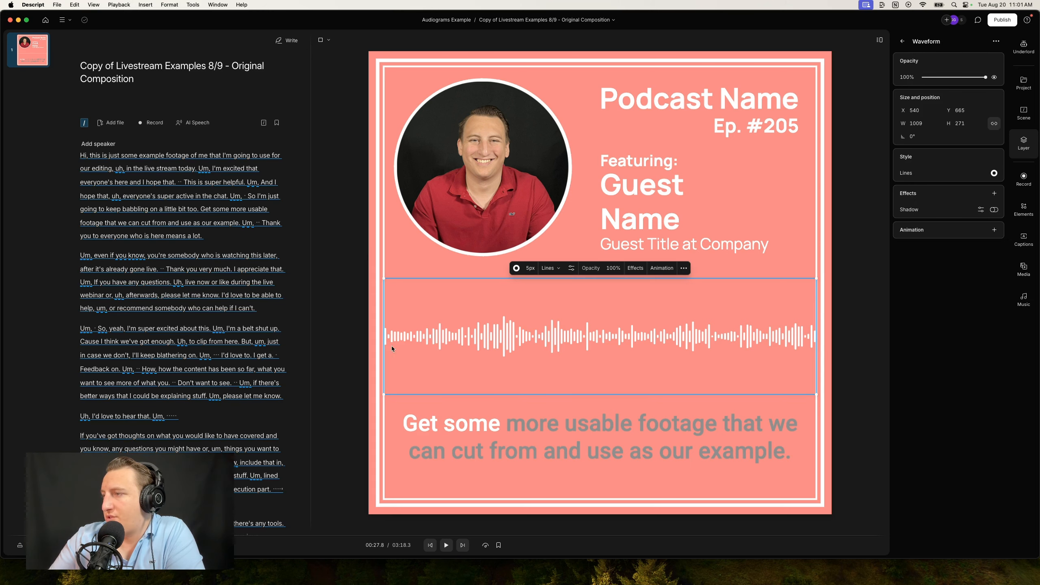
pyautogui.moveTo(380, 338); pyautogui.dragTo(394, 340)
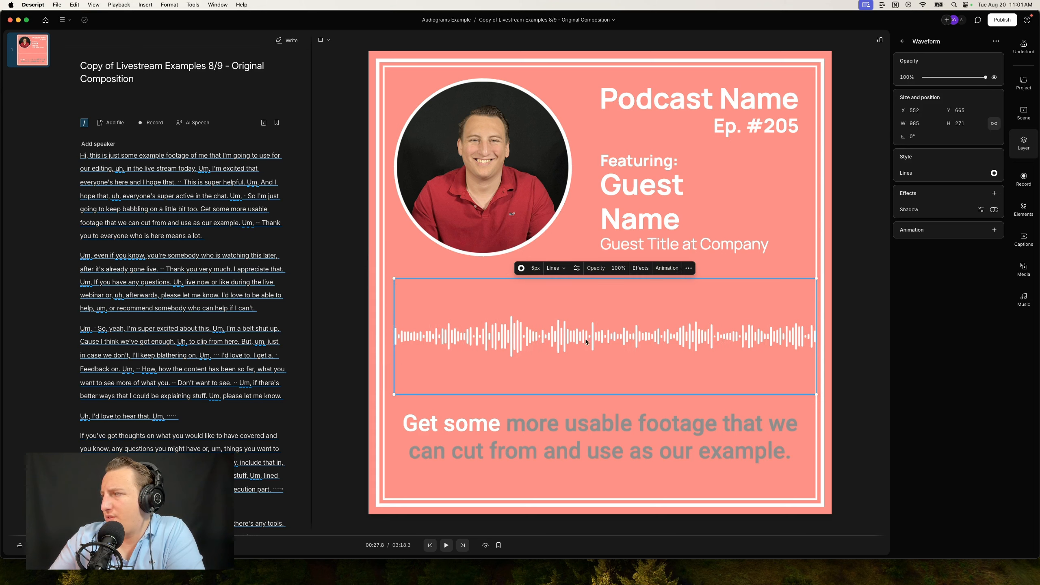
pyautogui.moveTo(816, 353); pyautogui.dragTo(805, 353)
pyautogui.moveTo(571, 348); pyautogui.dragTo(566, 343)
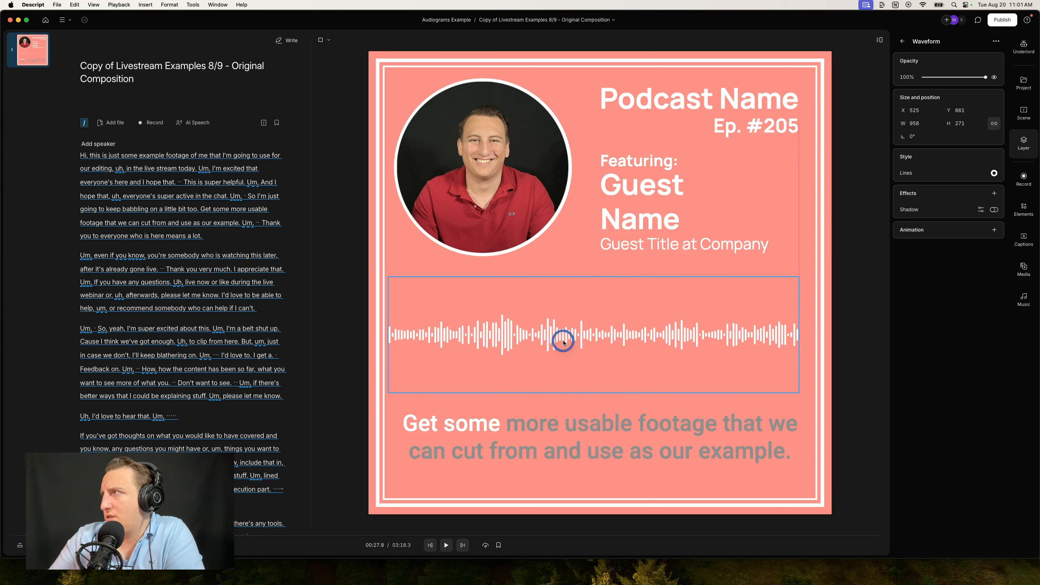
pyautogui.moveTo(565, 342); pyautogui.dragTo(572, 343)
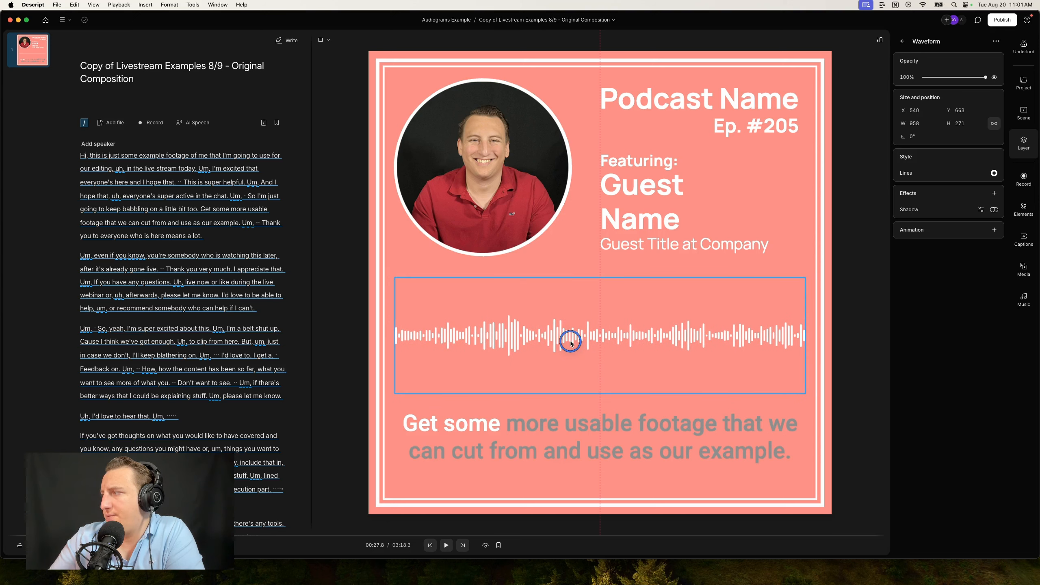
pyautogui.moveTo(572, 343); pyautogui.dragTo(573, 343)
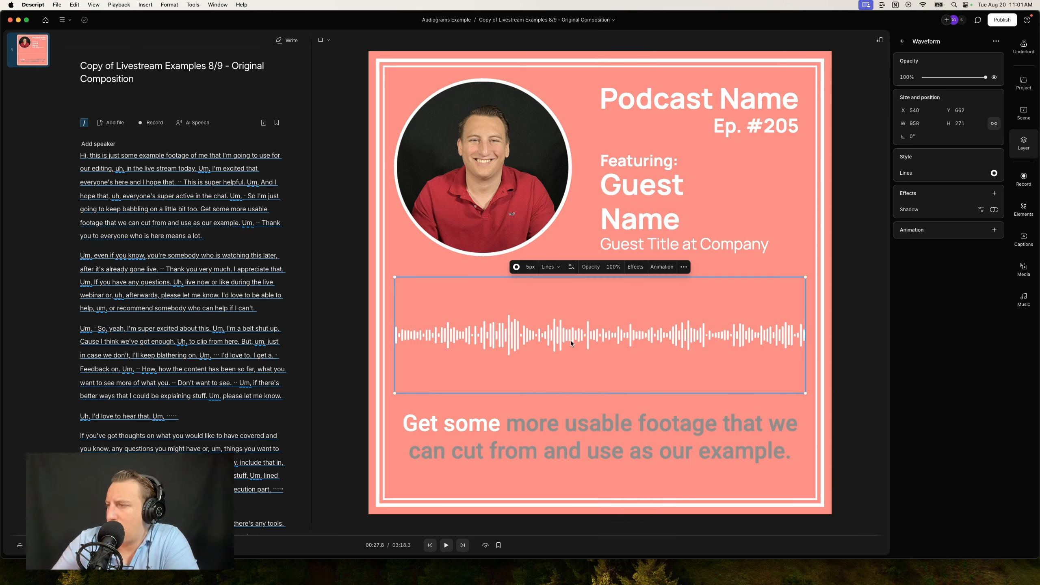
# - Open the template selection for saving the scene's layout to a template
pyautogui.click(344, 290)
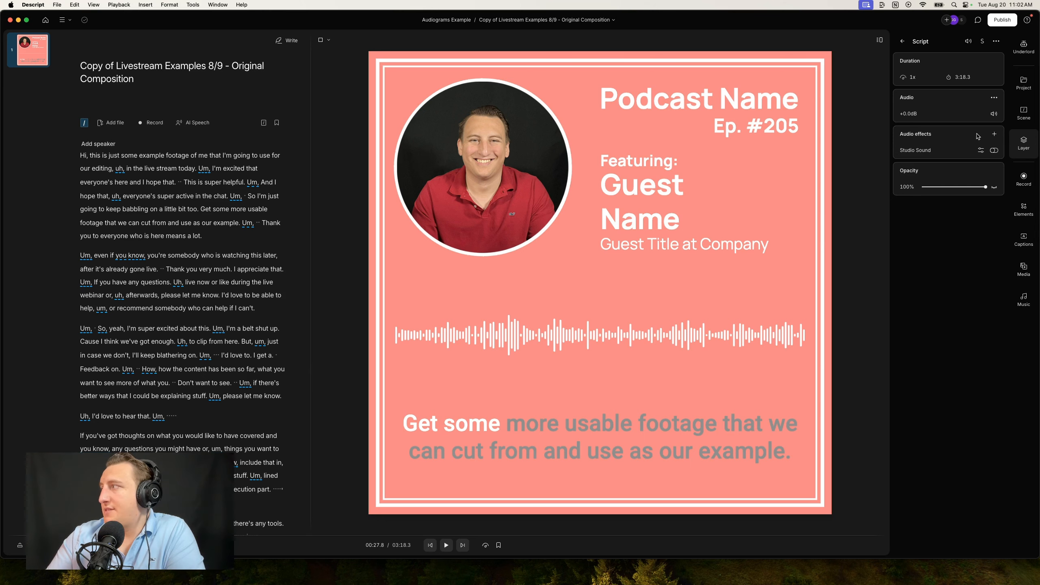
pyautogui.click(1025, 113)
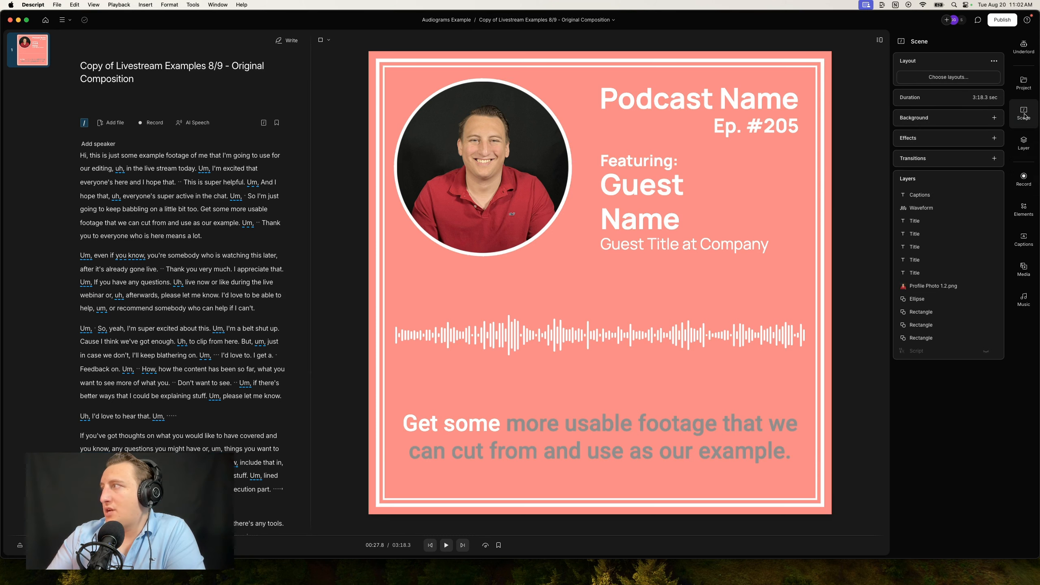
pyautogui.click(994, 61)
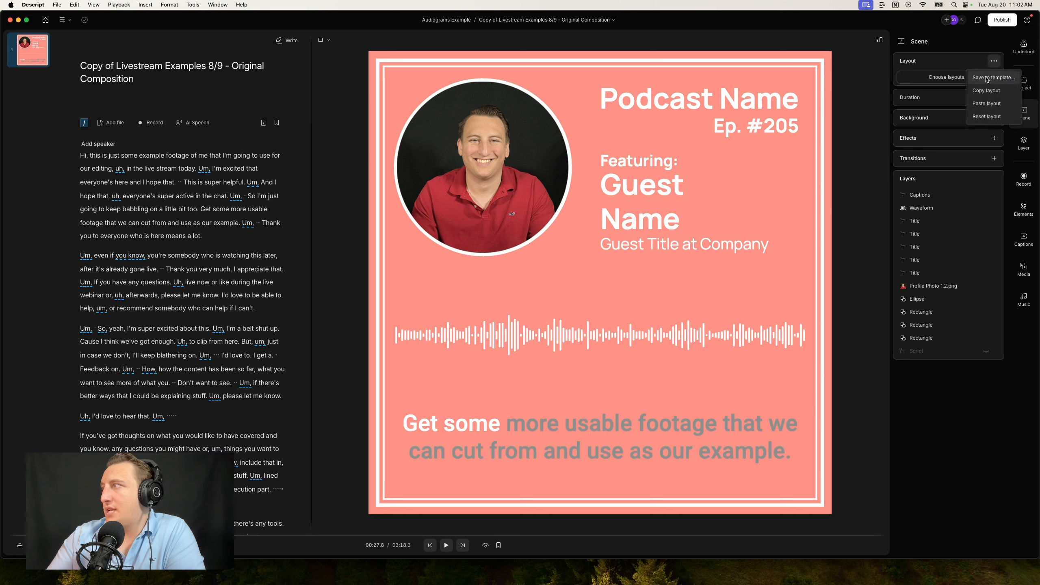
pyautogui.click(987, 78)
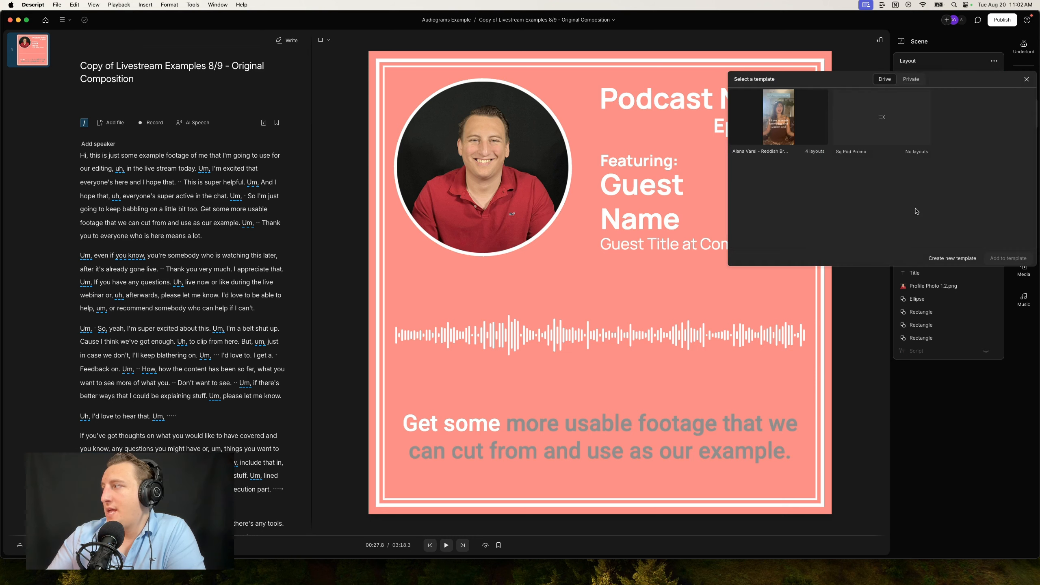
pyautogui.click(854, 68)
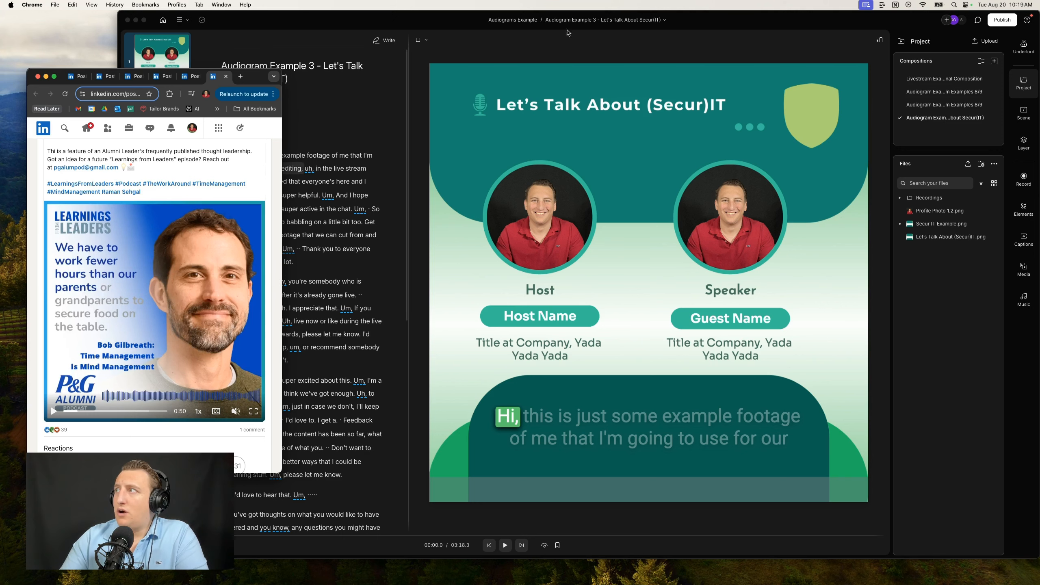
# - Switch to Descript and open the composition "Livestream Examples 8/9 - Original Composition"
pyautogui.click(611, 23)
pyautogui.click(611, 23)
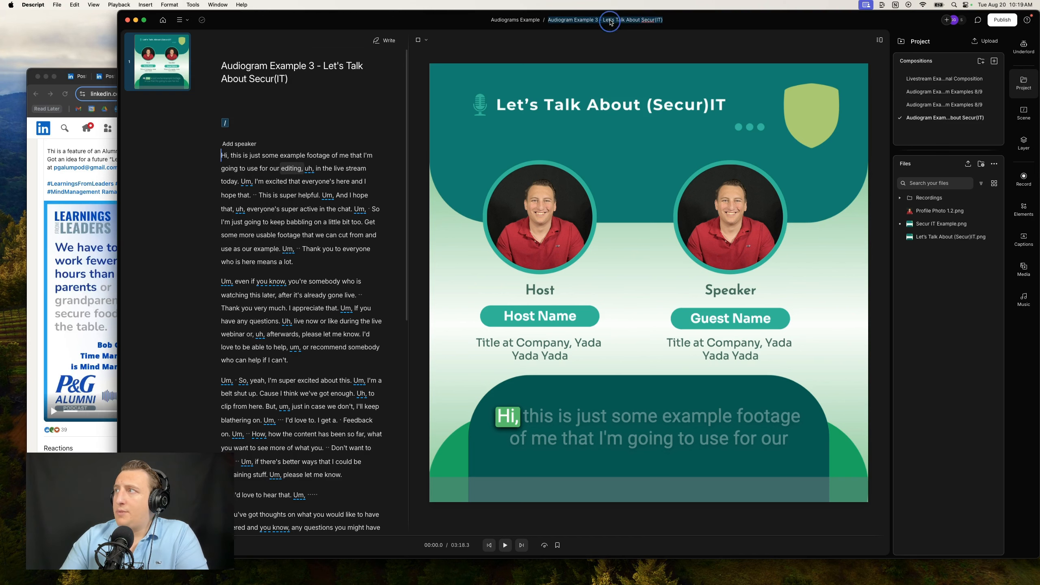
pyautogui.click(611, 23)
pyautogui.click(615, 56)
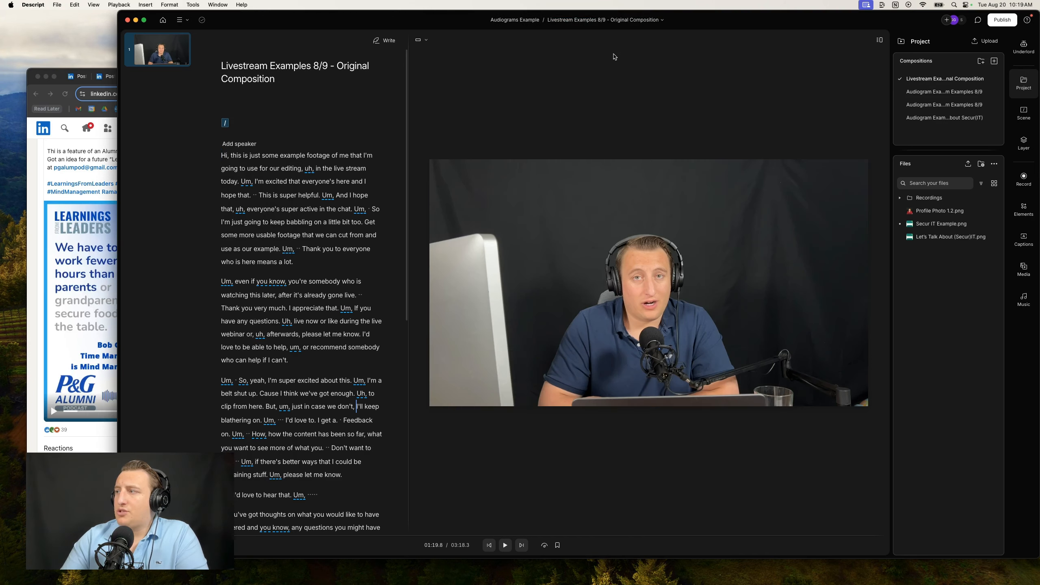
# - Hide the script's video layer so that only its audio is used
pyautogui.click(493, 236)
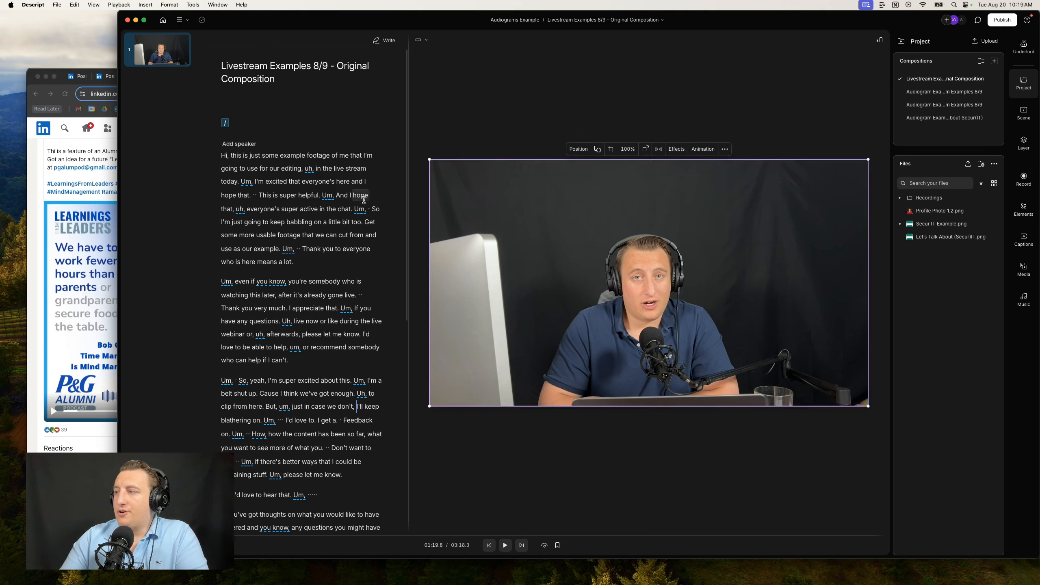
pyautogui.rightClick(276, 301)
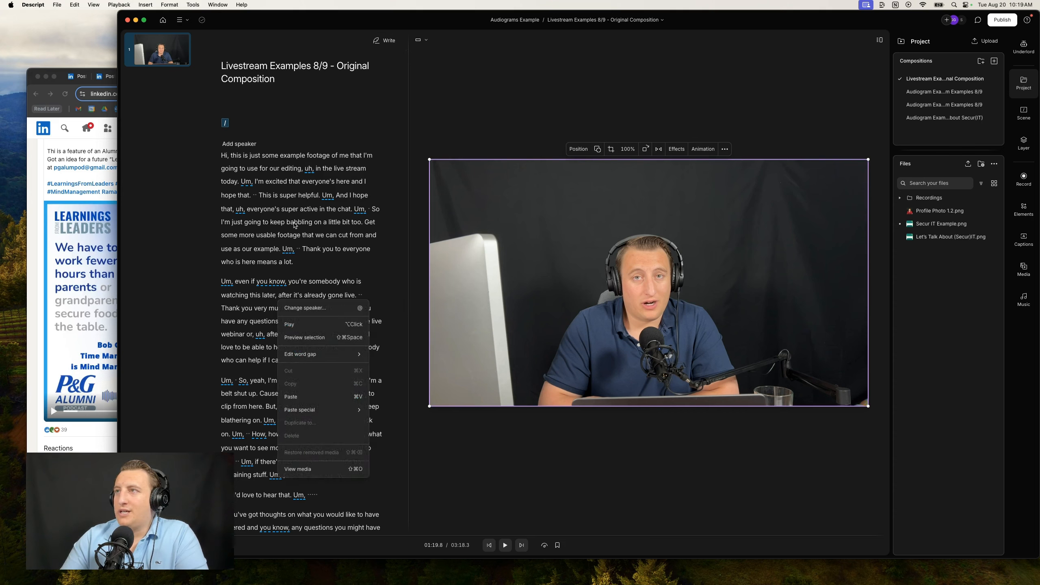
pyautogui.press('Escape')
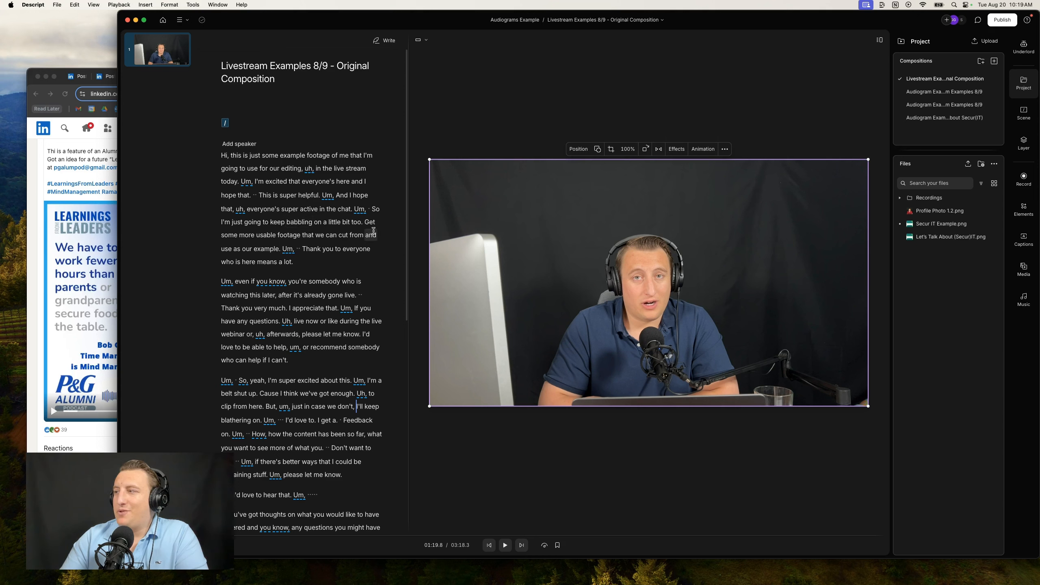
pyautogui.click(1024, 143)
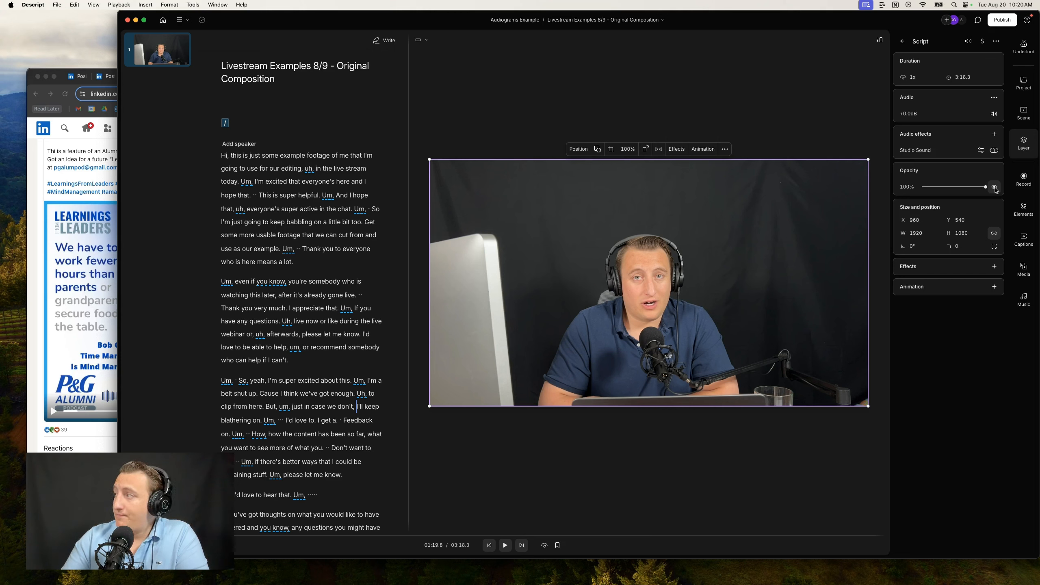
pyautogui.click(994, 186)
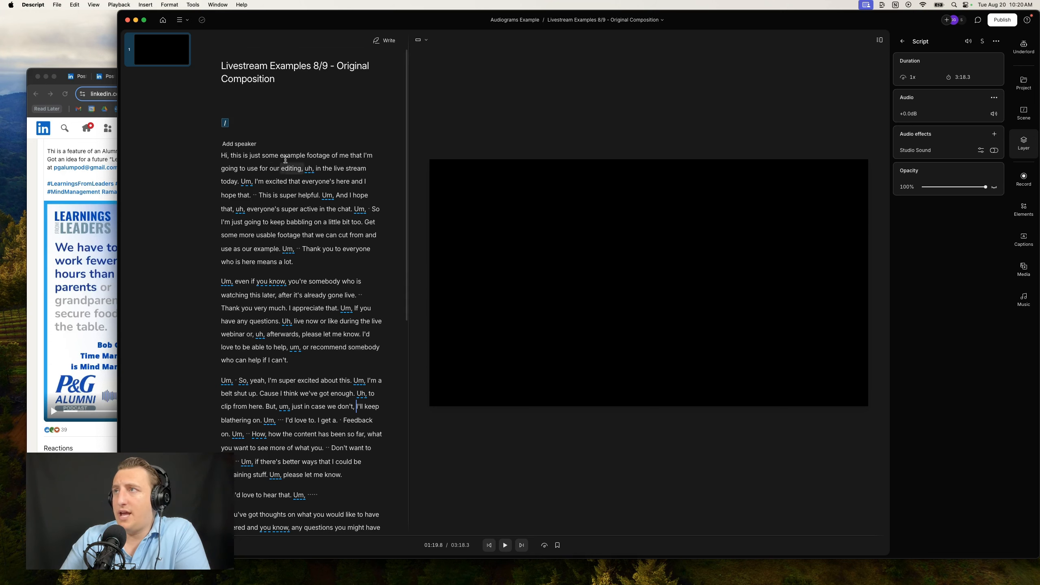
# - Duplicate the "Livestream Examples 8/9 - Original Composition" composition and open the copy
pyautogui.click(51, 166)
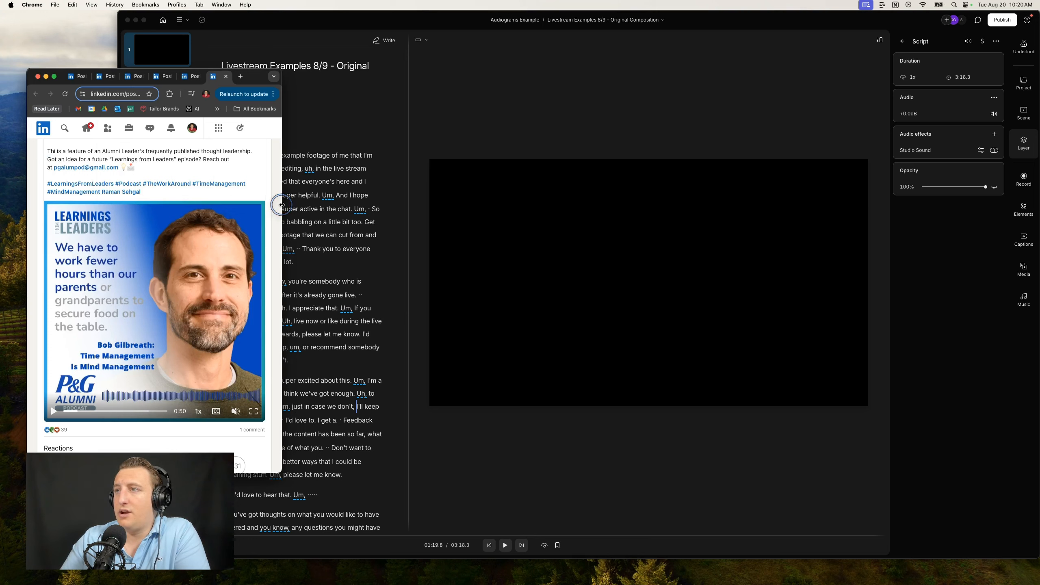
pyautogui.click(642, 24)
pyautogui.click(642, 24)
pyautogui.click(704, 57)
pyautogui.click(734, 70)
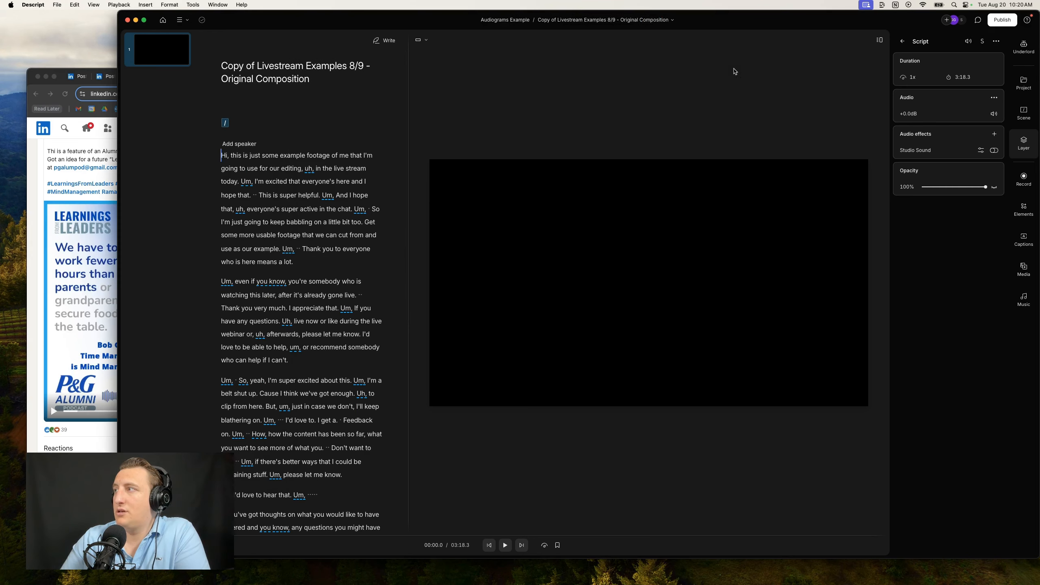
# - Rename the copied composition "P&G Audiogram Example" and set its frame to Square 1:1
pyautogui.click(306, 65)
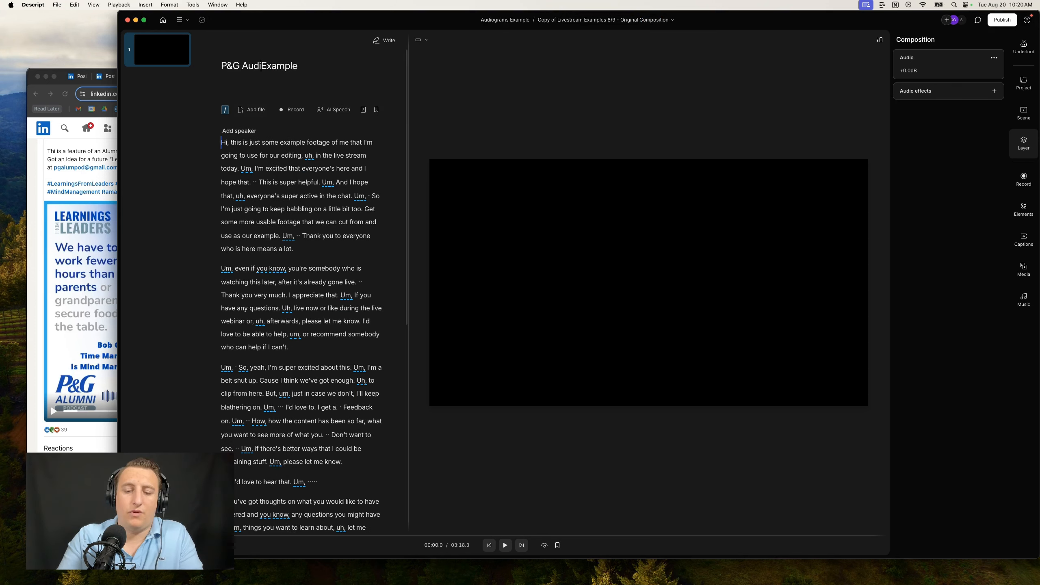
pyautogui.write('gram')
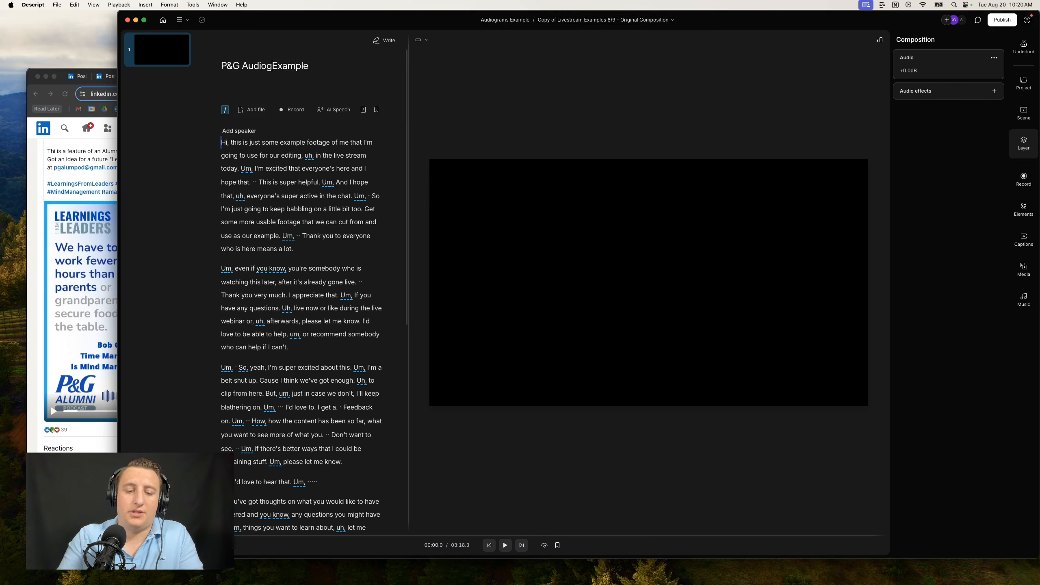
pyautogui.click(340, 68)
pyautogui.click(532, 85)
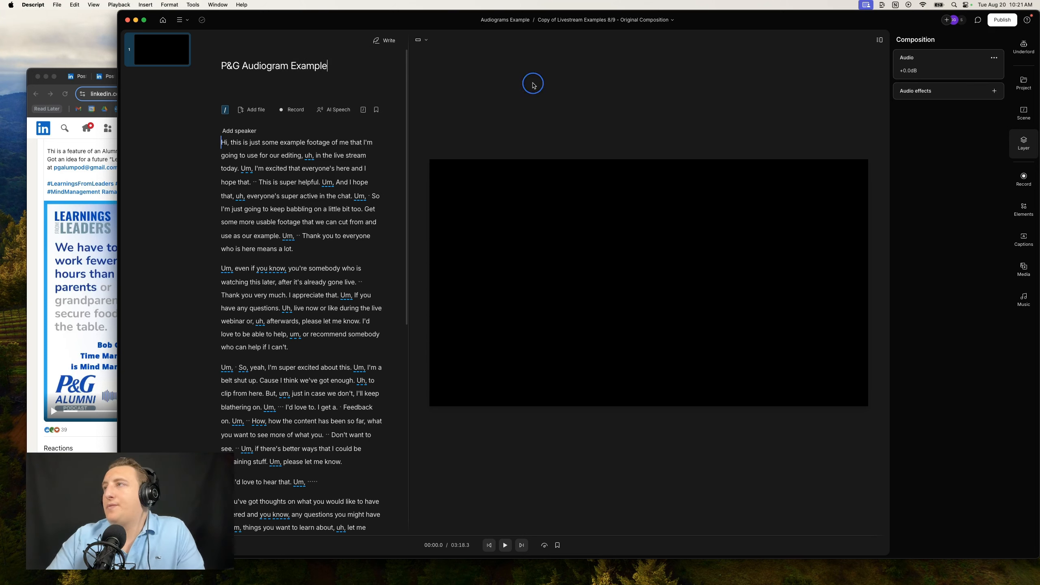
pyautogui.click(422, 41)
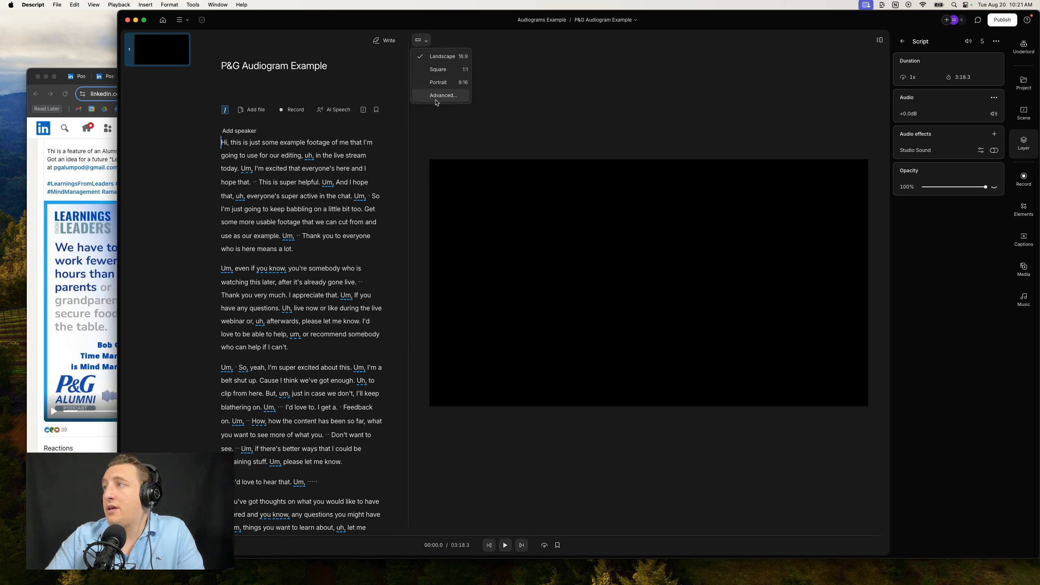
pyautogui.click(432, 70)
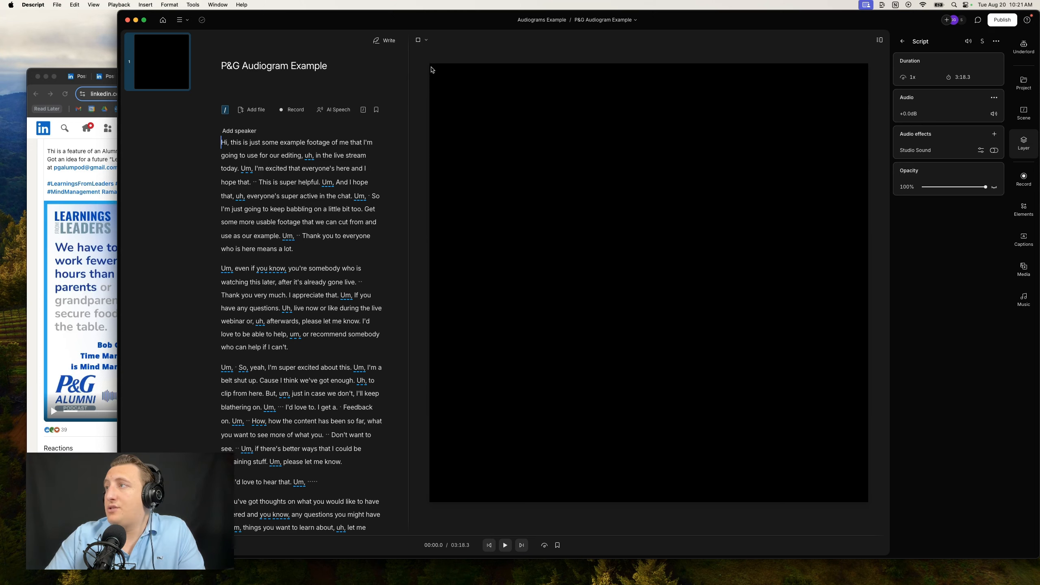
# - Switch to Canva and create a new custom-size design of 1440 x 1440 px
pyautogui.click(34, 246)
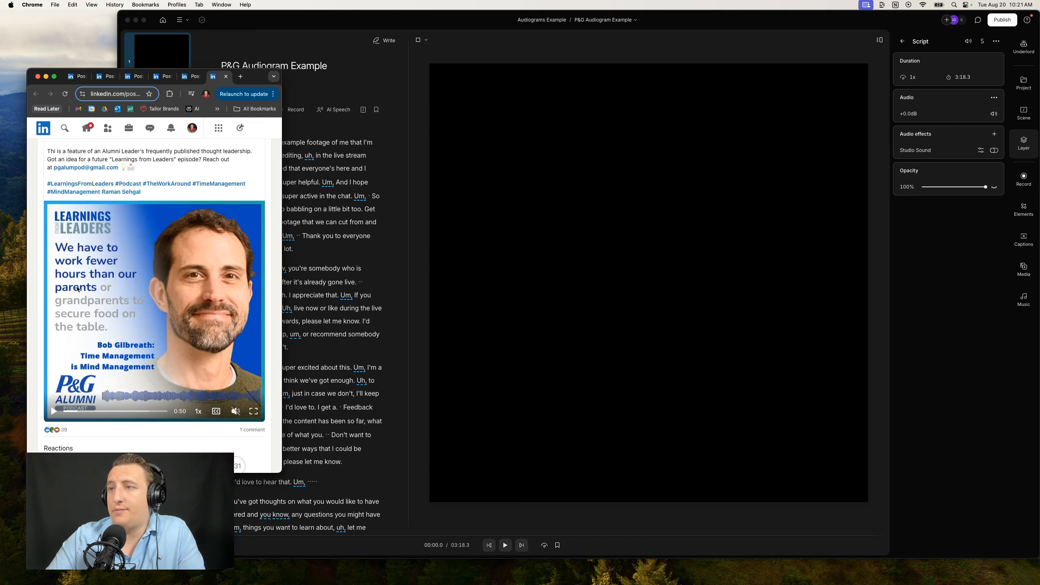
pyautogui.moveTo(621, 93); pyautogui.dragTo(666, 93)
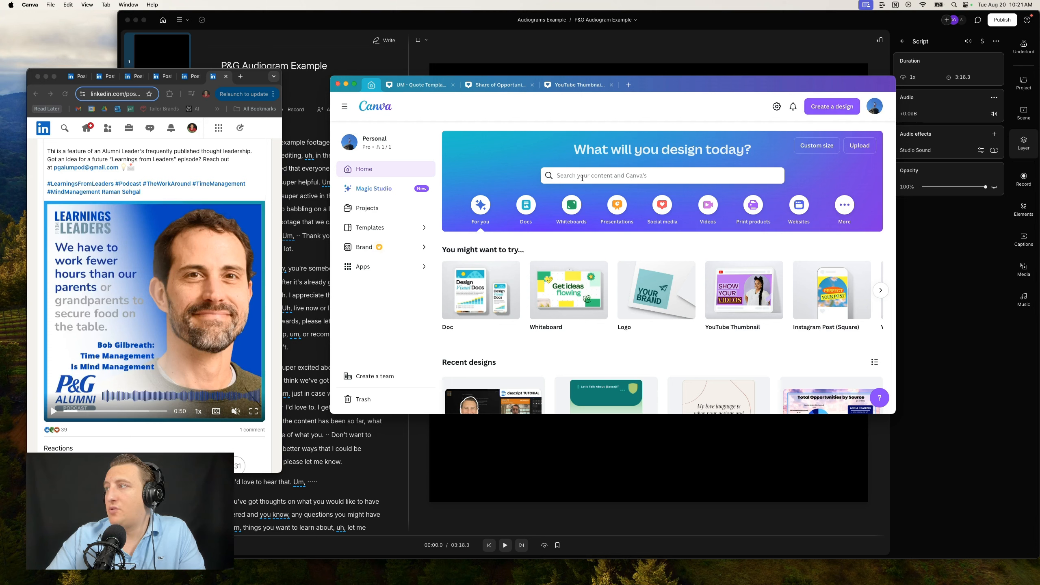
pyautogui.click(831, 108)
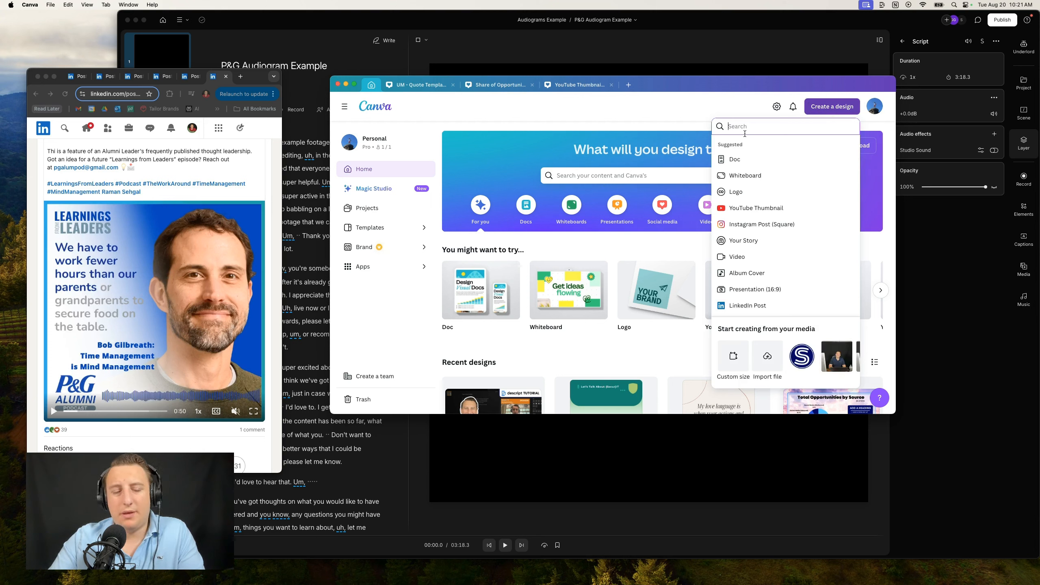
pyautogui.write('1440')
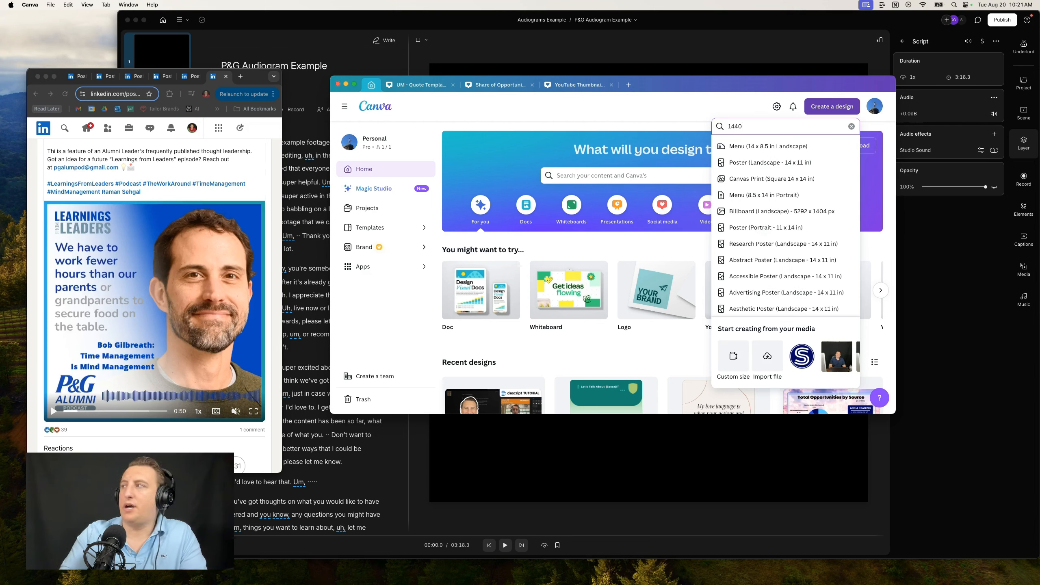
pyautogui.click(738, 359)
pyautogui.click(760, 163)
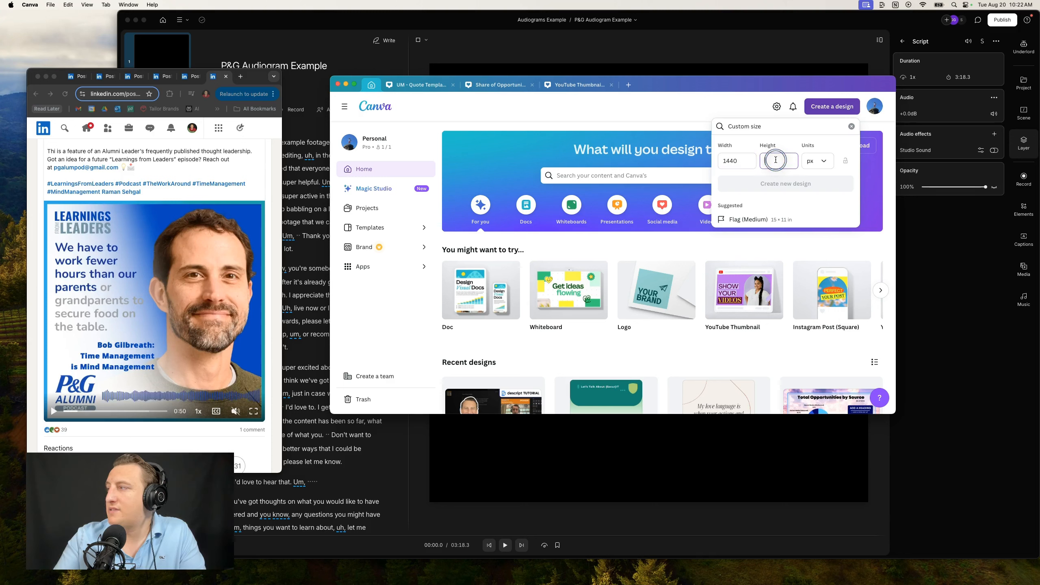
pyautogui.write('1440')
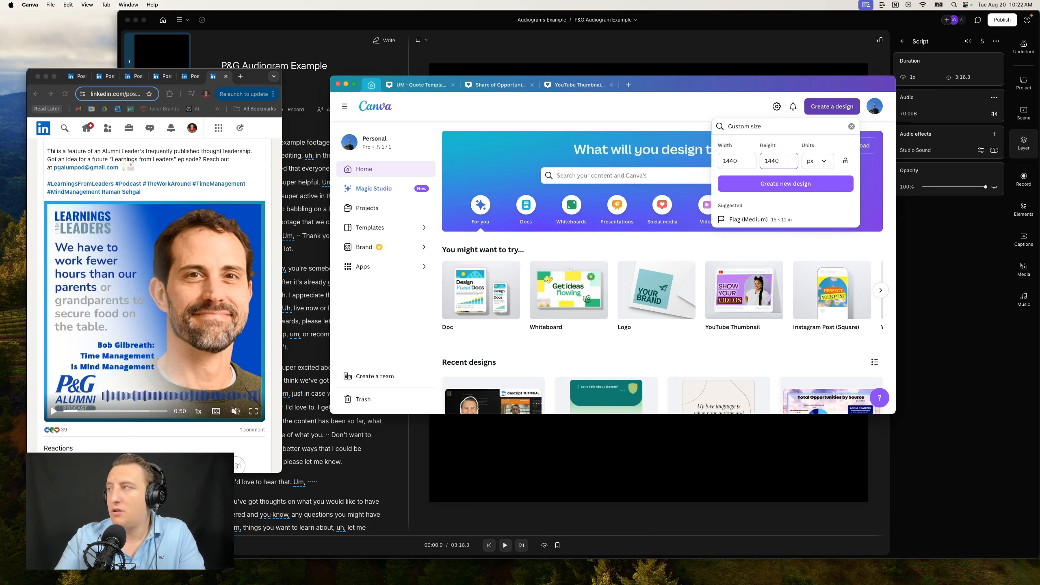
pyautogui.click(809, 184)
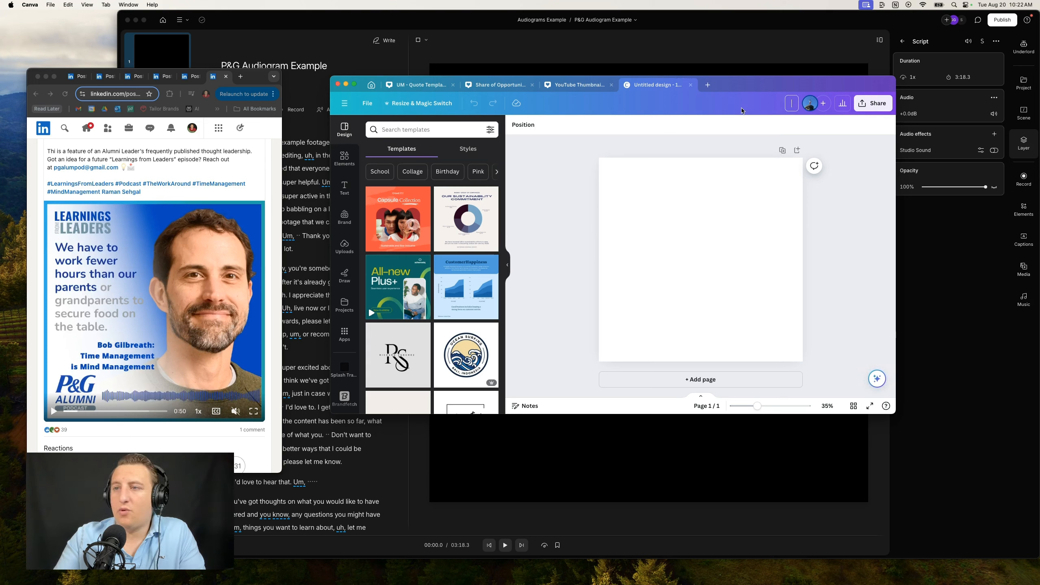
# - Name the new design "P&G Audiogram Background"
pyautogui.write('P')
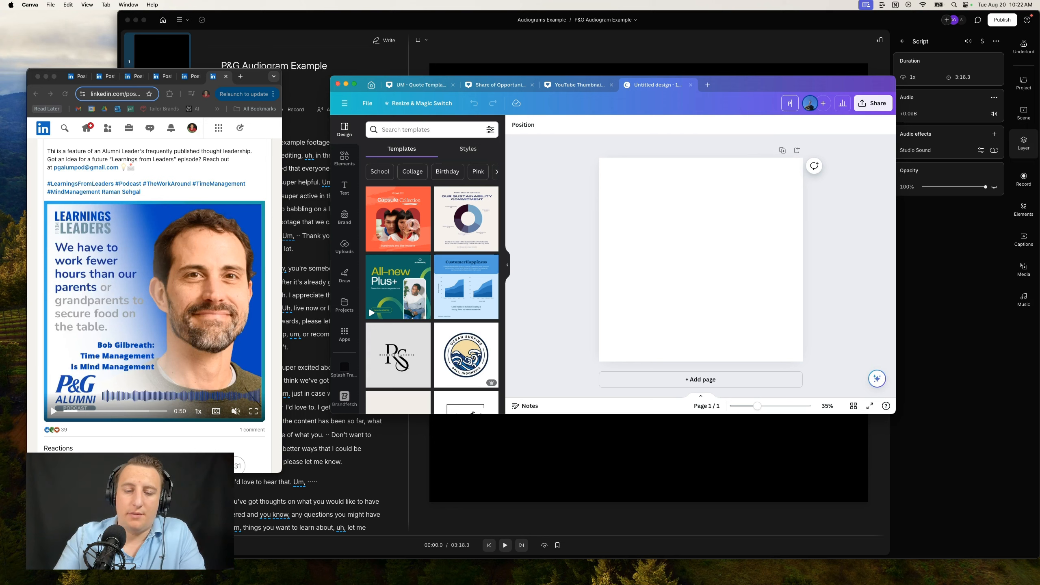
pyautogui.write('&G A')
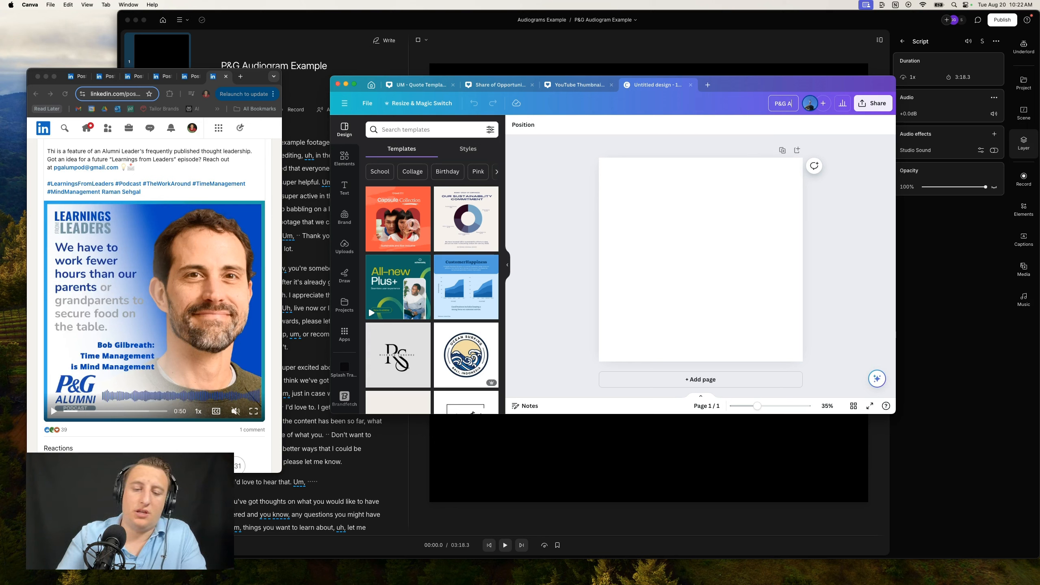
pyautogui.write('udio')
pyautogui.write('gram Backgroun')
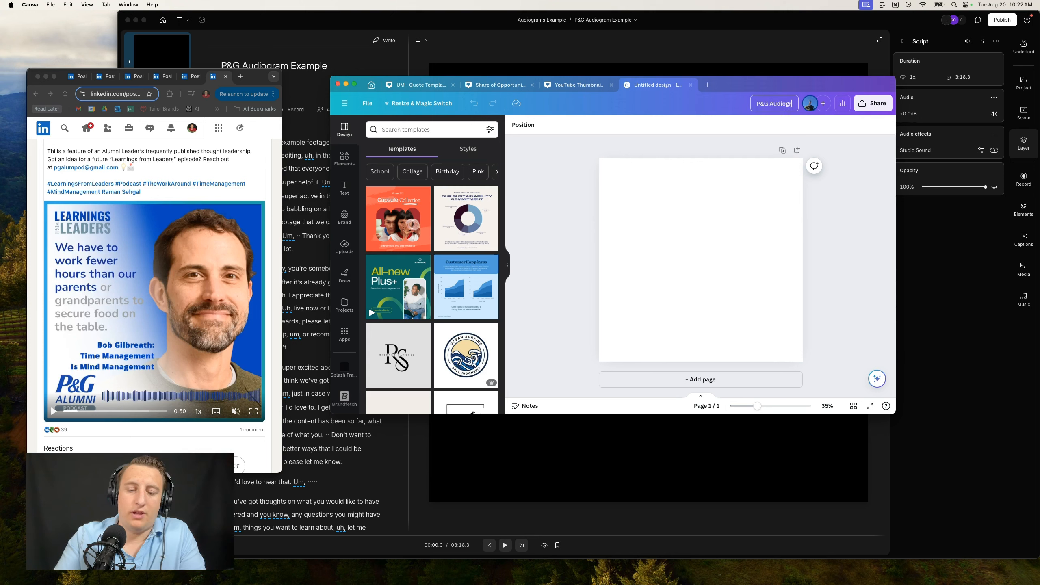
pyautogui.write('d')
pyautogui.press('Return')
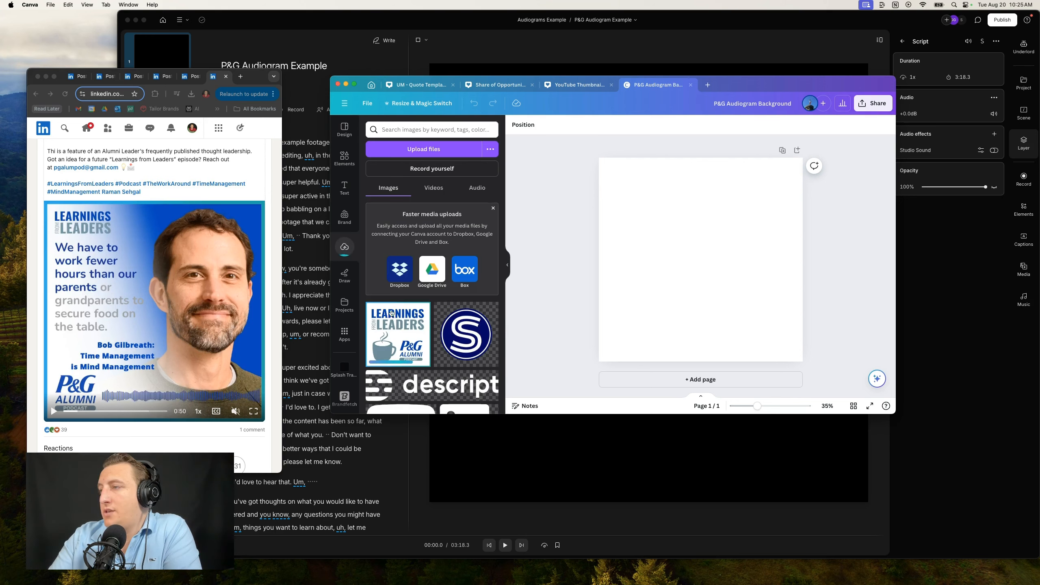
# - Place the uploaded Learnings from Leaders cover on the page, with a second copy in the page's upper-left corner
pyautogui.click(392, 337)
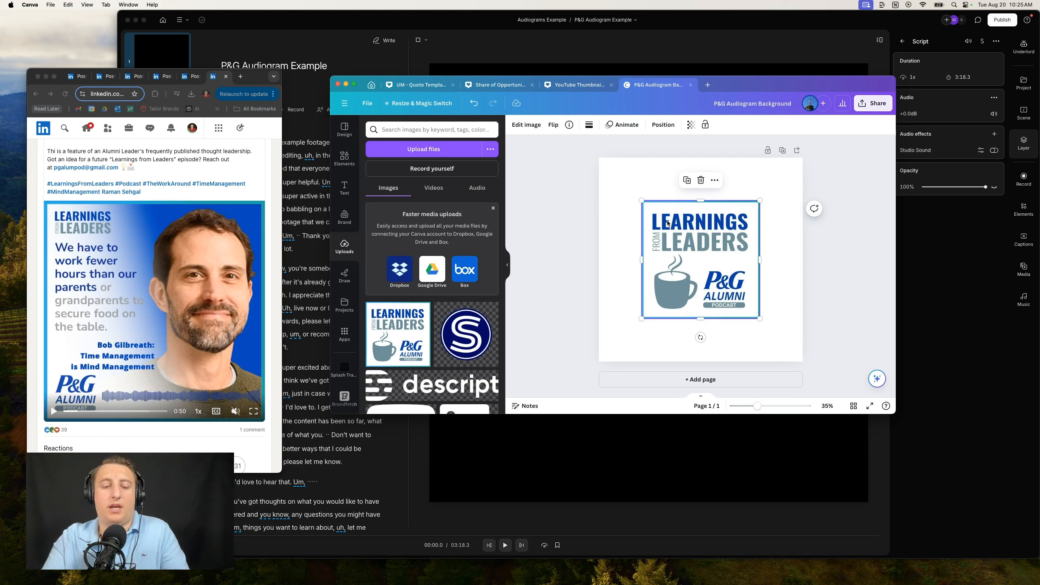
pyautogui.moveTo(668, 223)
pyautogui.mouseDown()
pyautogui.moveTo(645, 216)
pyautogui.moveTo(655, 218)
pyautogui.mouseUp()
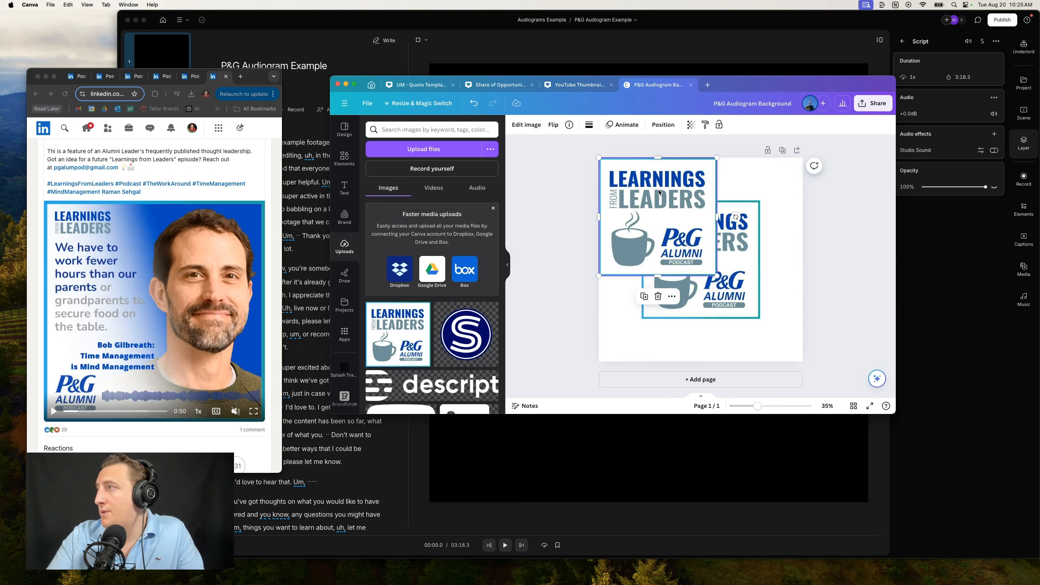
# - Set the page's background colour to solid black
pyautogui.click(746, 182)
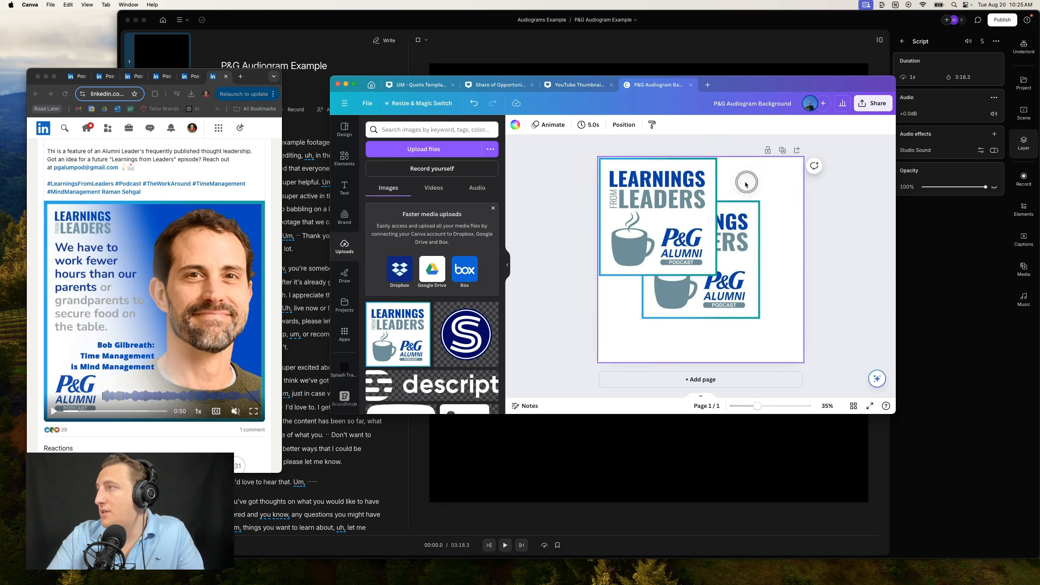
pyautogui.click(516, 125)
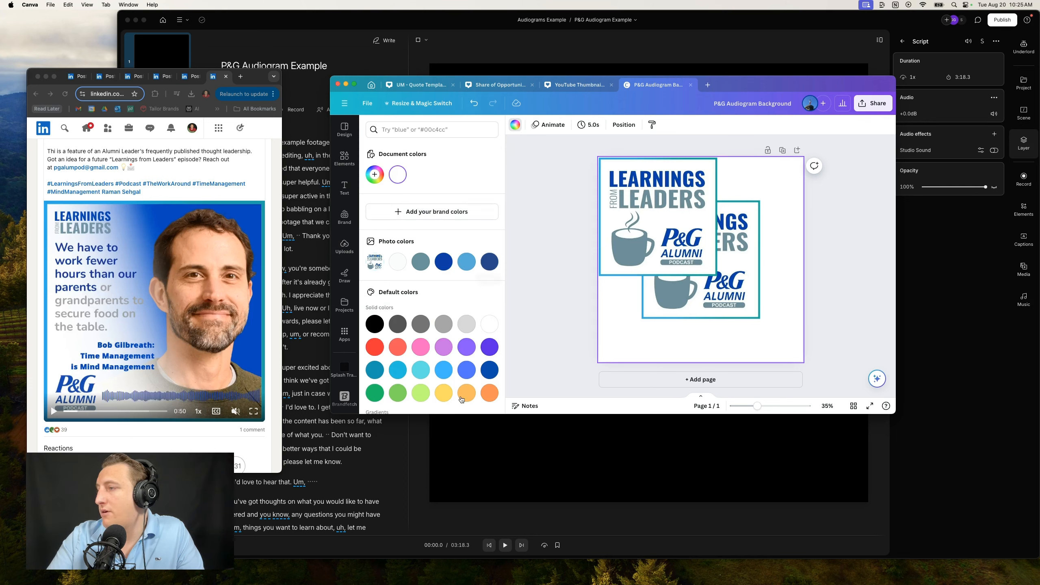
pyautogui.click(375, 320)
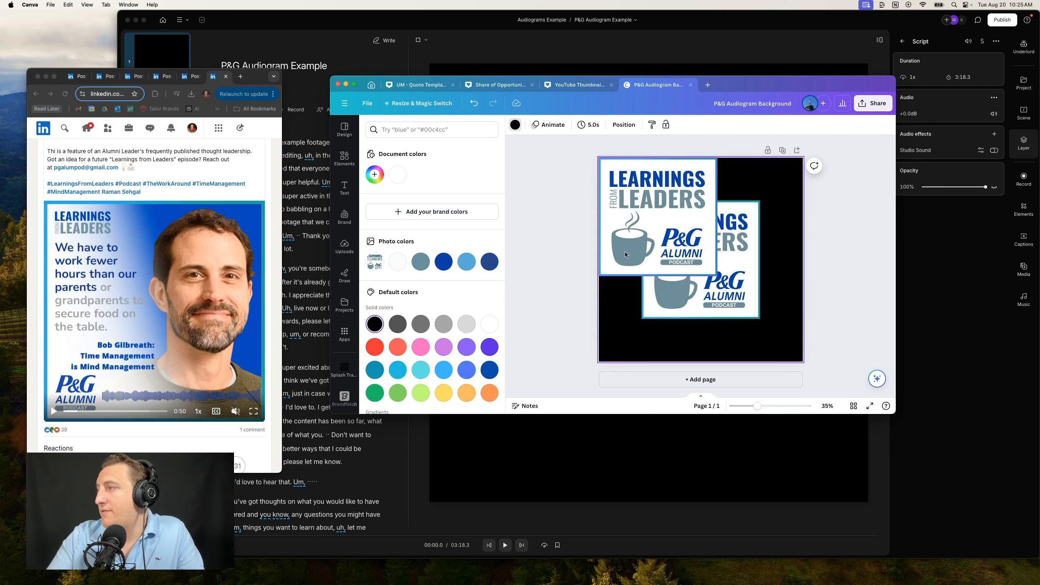
# - Remove the white background from the cover copy in the page's upper-left corner using BG Remover
pyautogui.click(558, 241)
pyautogui.click(686, 227)
pyautogui.click(536, 131)
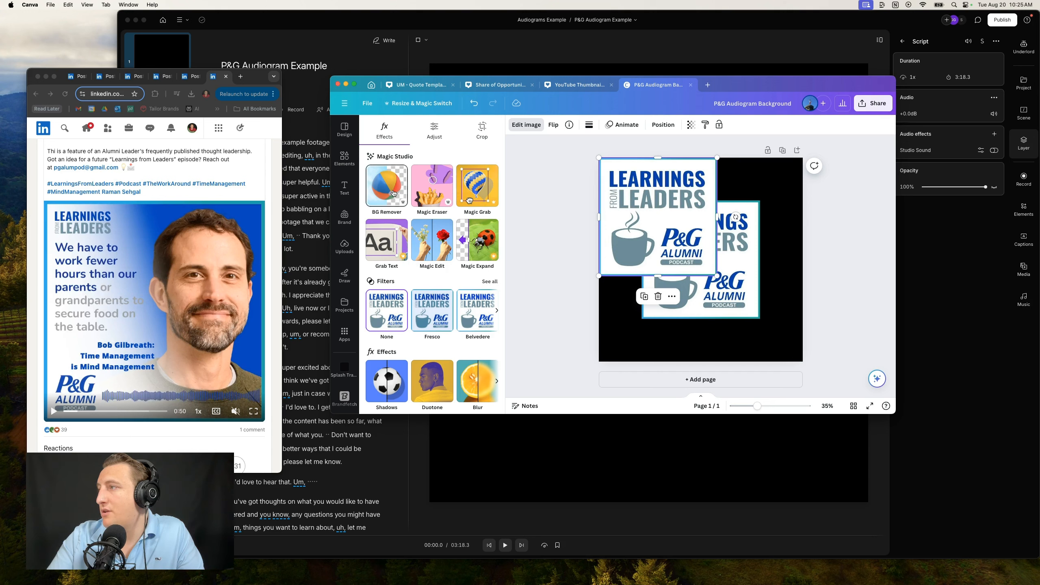
pyautogui.click(393, 194)
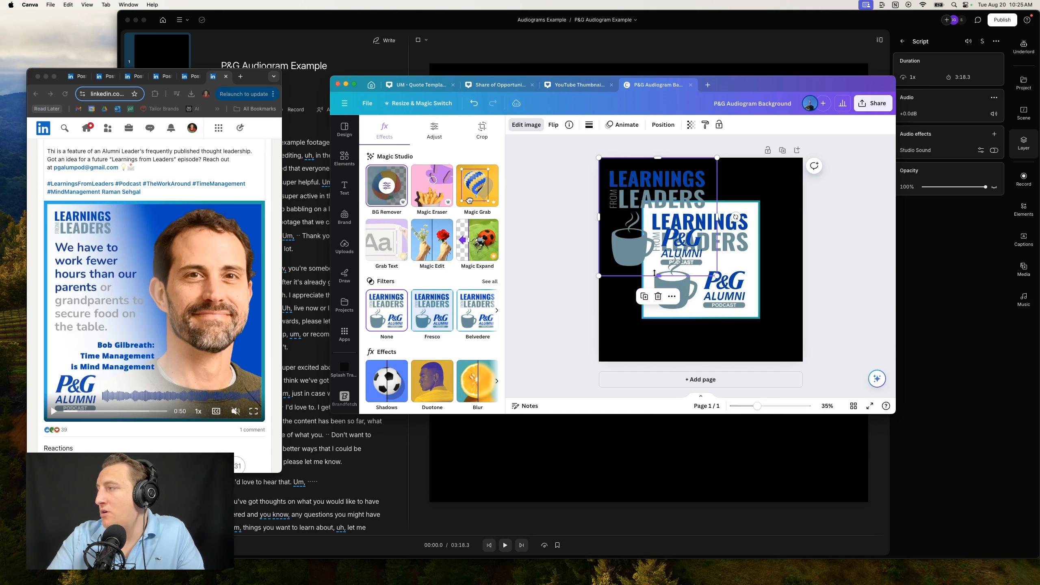
# - Crop the background-free cover copy on all four sides to just the "Learnings from Leaders" title
pyautogui.moveTo(657, 275); pyautogui.dragTo(662, 210)
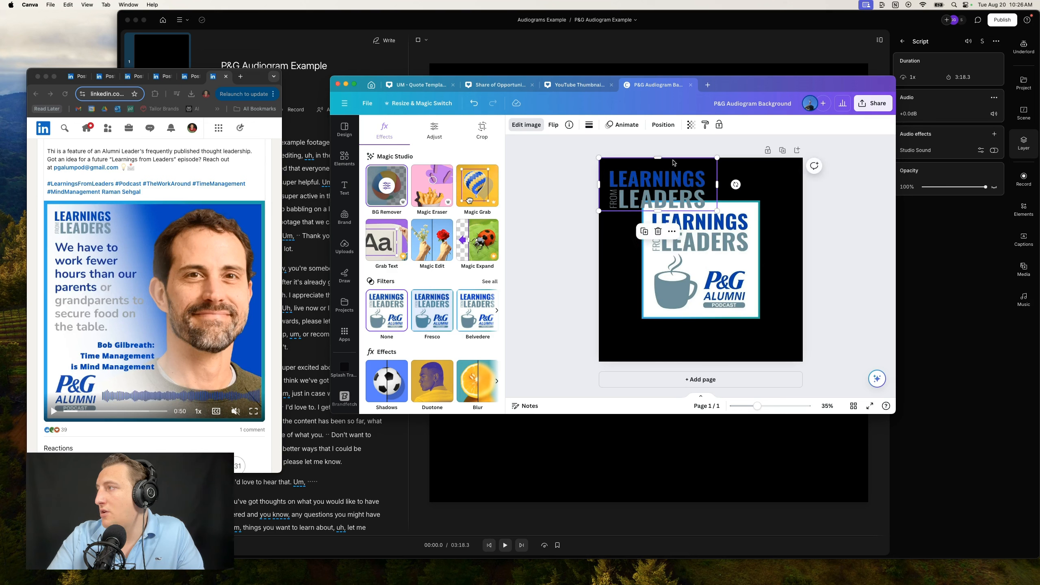
pyautogui.moveTo(658, 159); pyautogui.dragTo(659, 166)
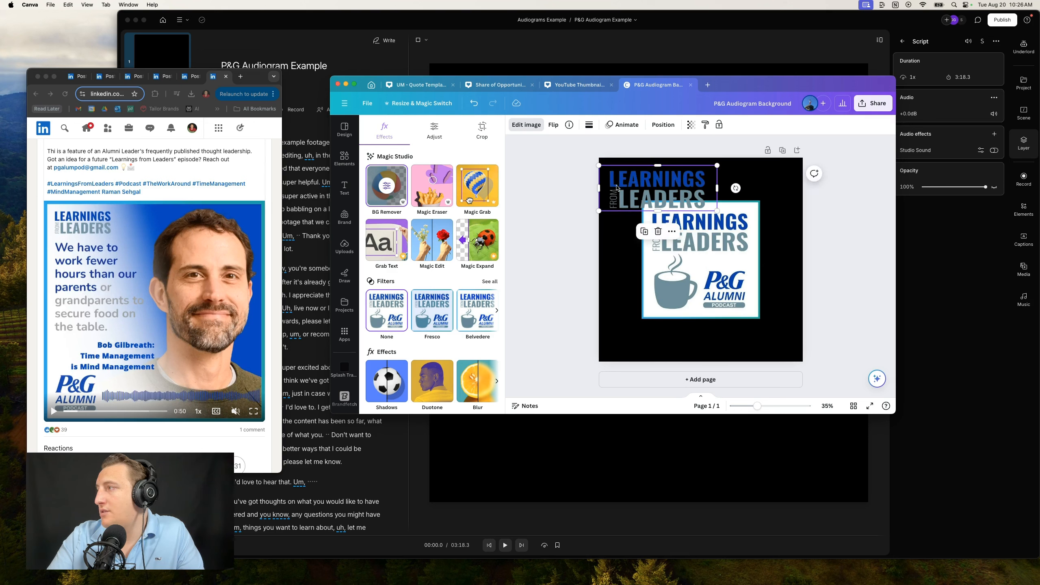
pyautogui.moveTo(599, 186); pyautogui.dragTo(604, 185)
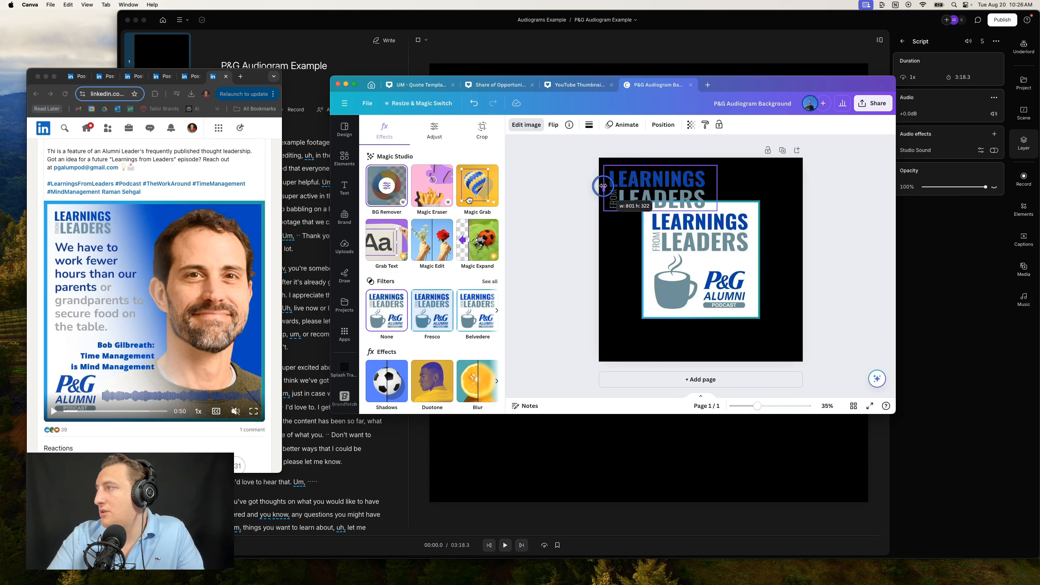
pyautogui.moveTo(718, 188); pyautogui.dragTo(708, 189)
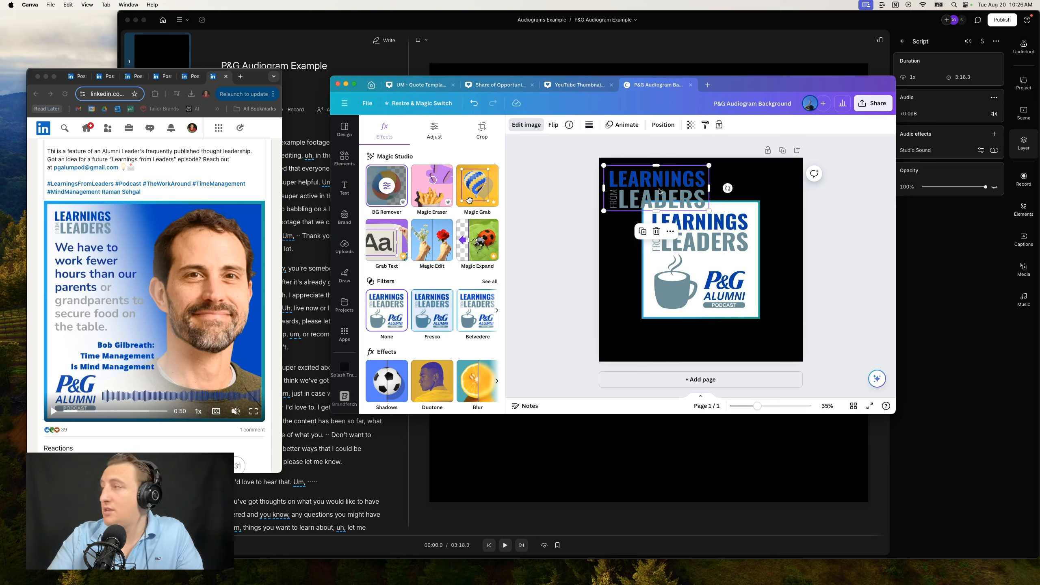
# - Duplicate the cropped title, recrop the copy to the P&G Alumni Podcast logo below it, and move the full cover toward the page's lower right
pyautogui.press('super+d')
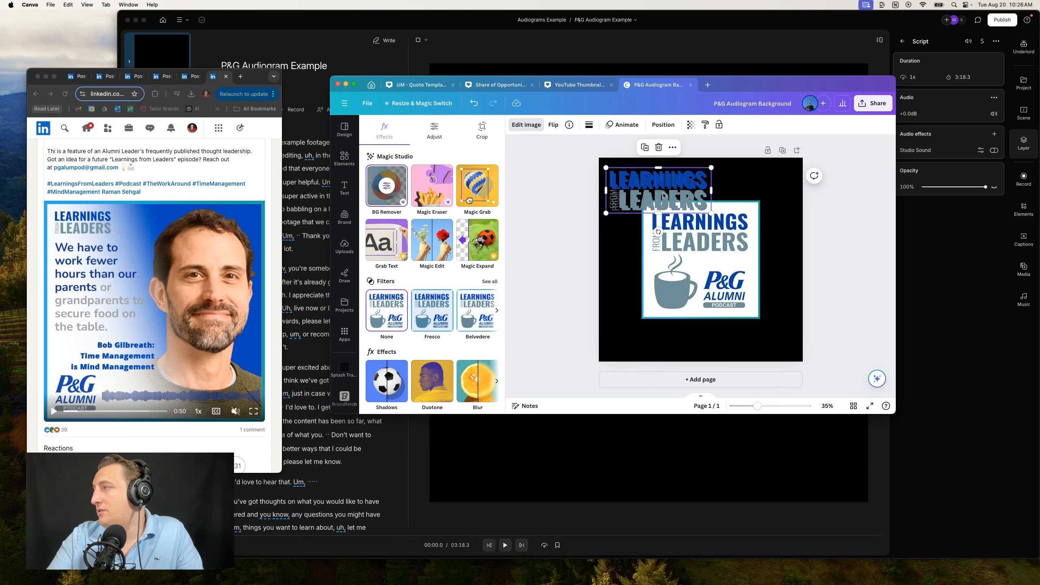
pyautogui.moveTo(664, 196); pyautogui.dragTo(645, 206)
pyautogui.doubleClick(658, 272)
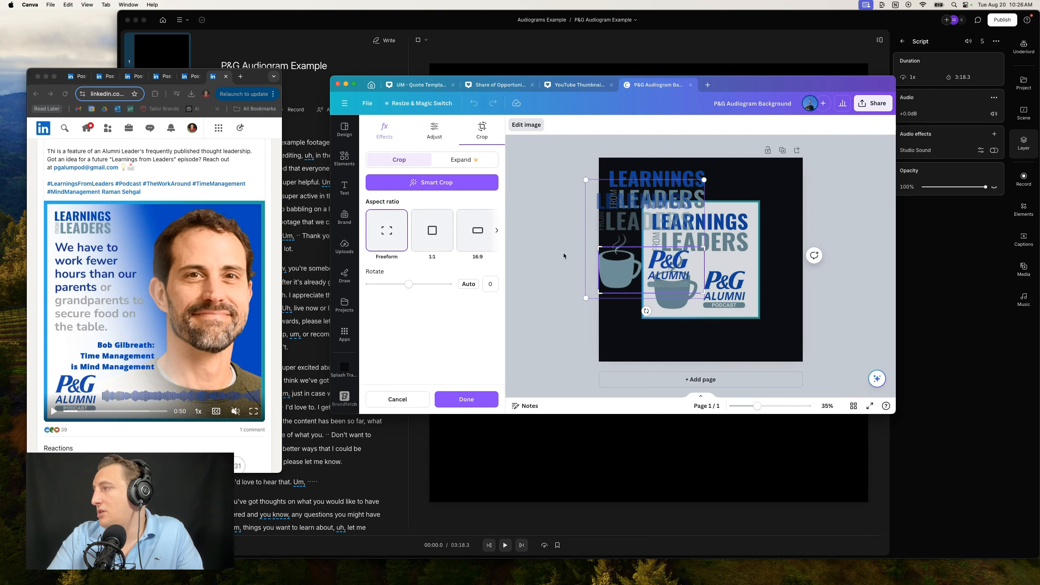
pyautogui.click(564, 256)
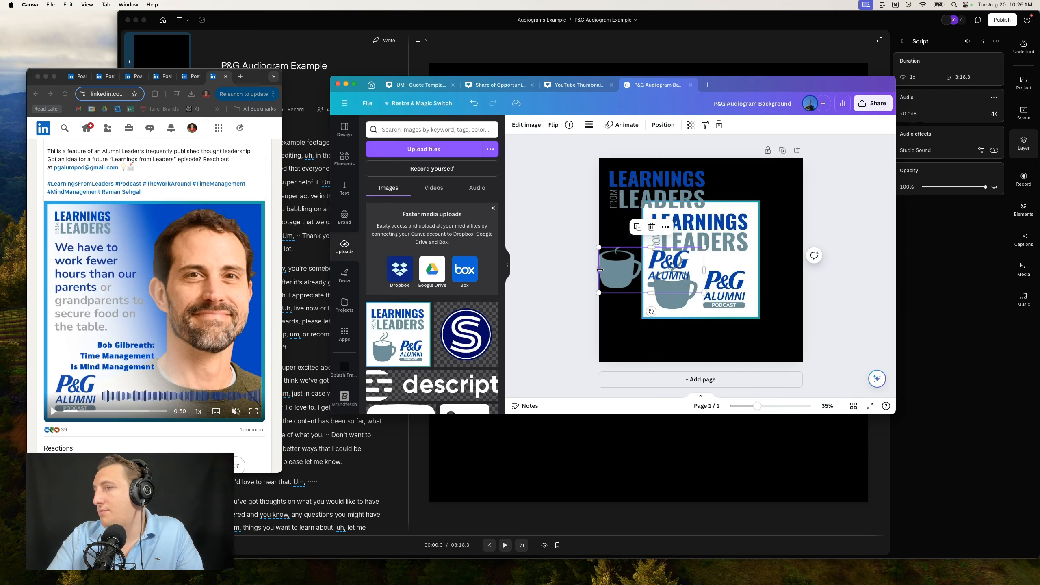
pyautogui.moveTo(599, 270); pyautogui.dragTo(644, 263)
pyautogui.moveTo(747, 260); pyautogui.dragTo(766, 287)
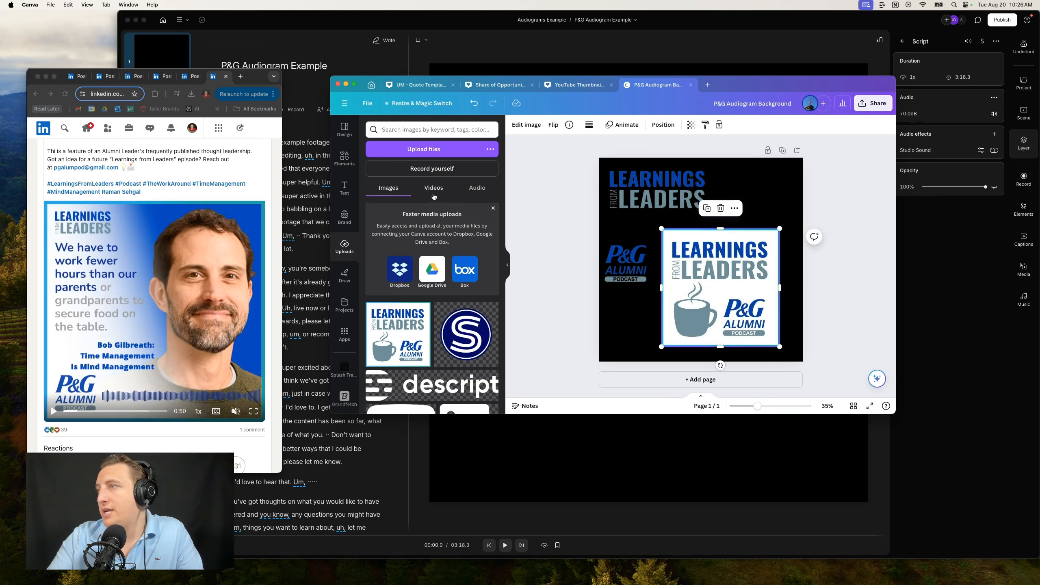
# - Open the library of design elements
pyautogui.click(344, 158)
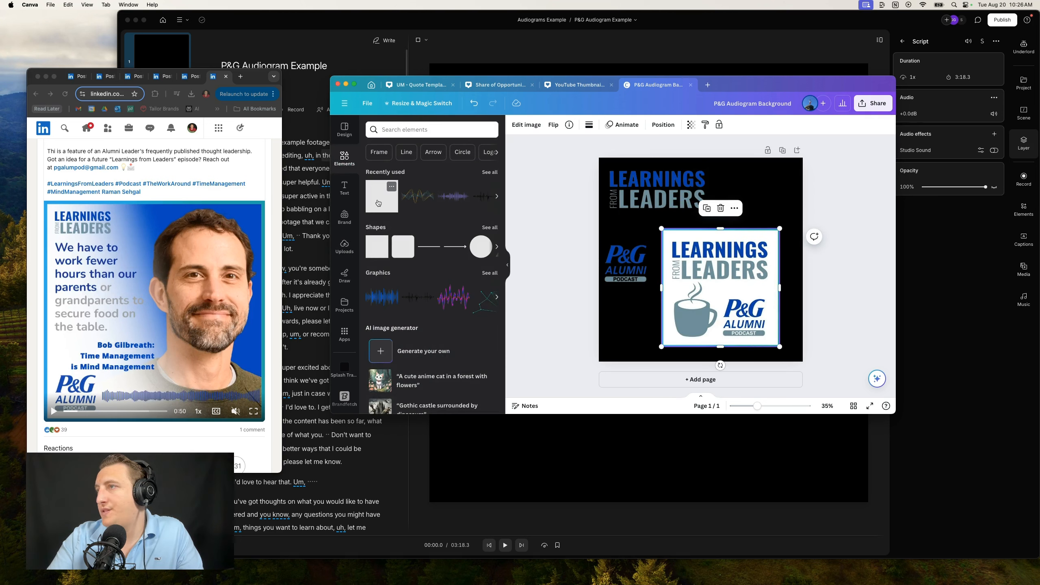
# - Add a square shape to the page and give it a solid border by raising its border weight
pyautogui.click(374, 195)
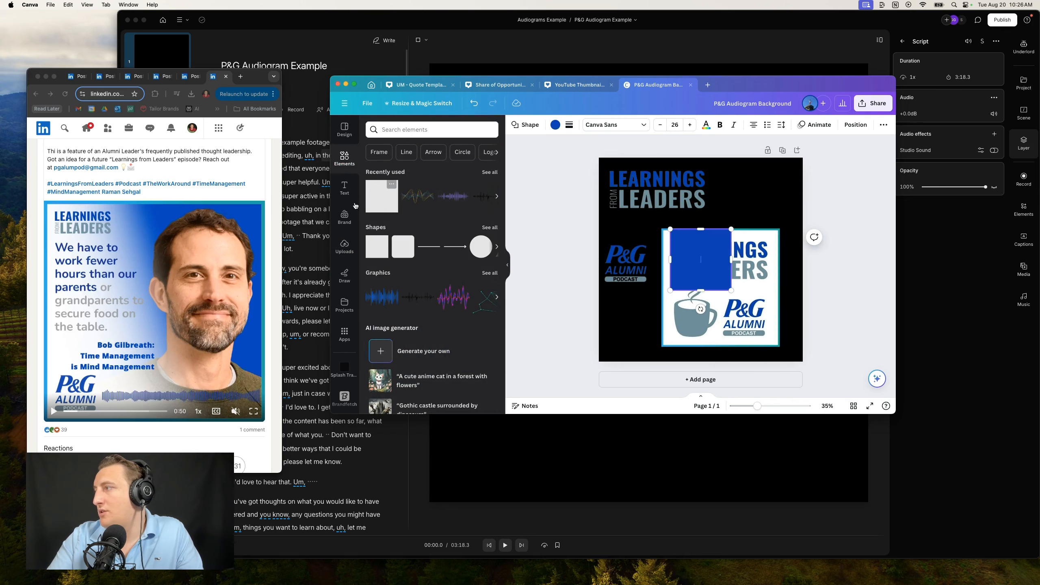
pyautogui.click(569, 127)
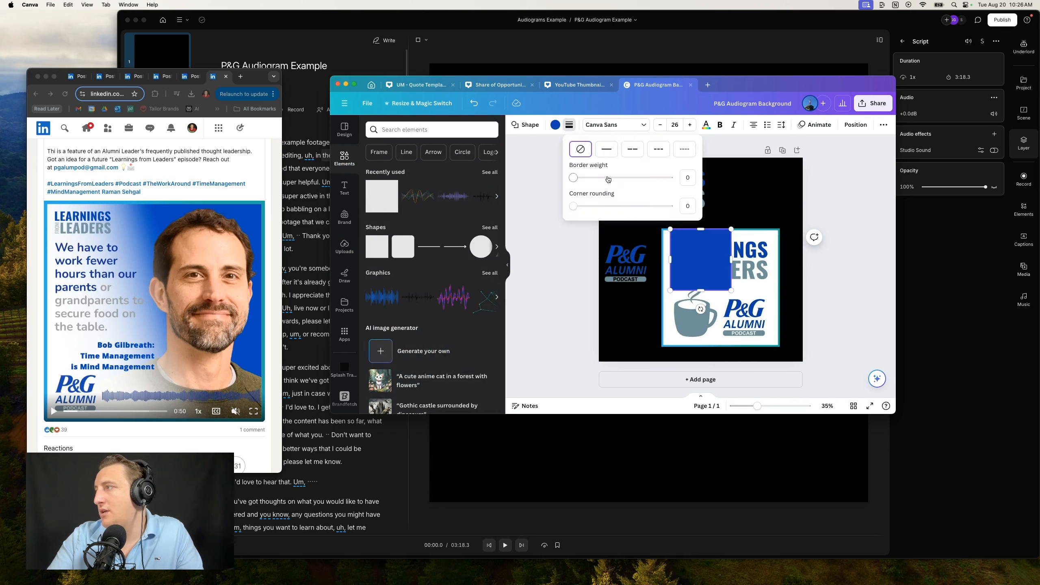
pyautogui.moveTo(584, 182); pyautogui.dragTo(610, 179)
pyautogui.click(700, 276)
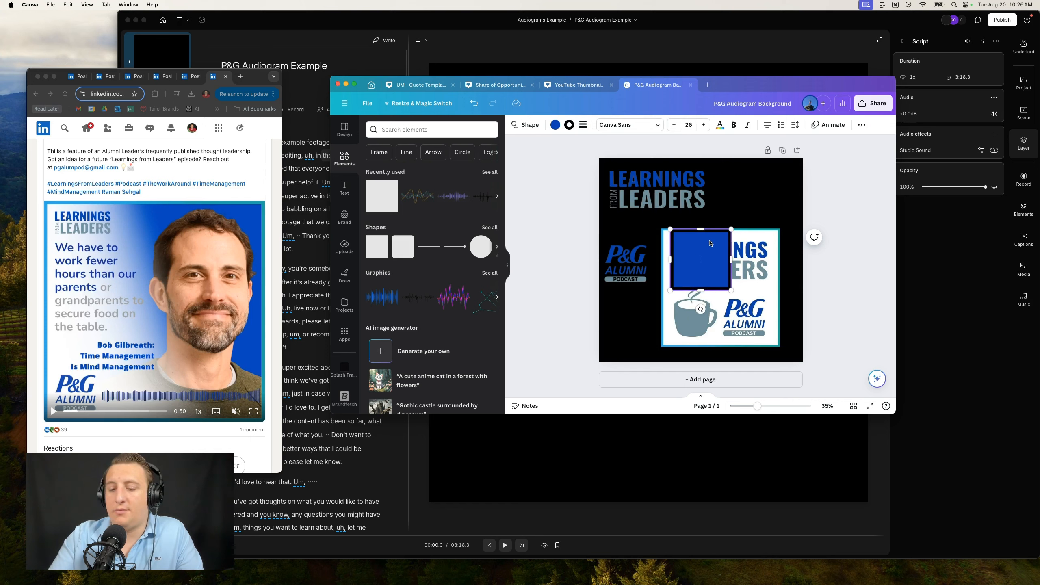
# - Send the blue bordered square behind the Learnings from Leaders cover image
pyautogui.click(847, 300)
pyautogui.click(704, 255)
pyautogui.press('Delete')
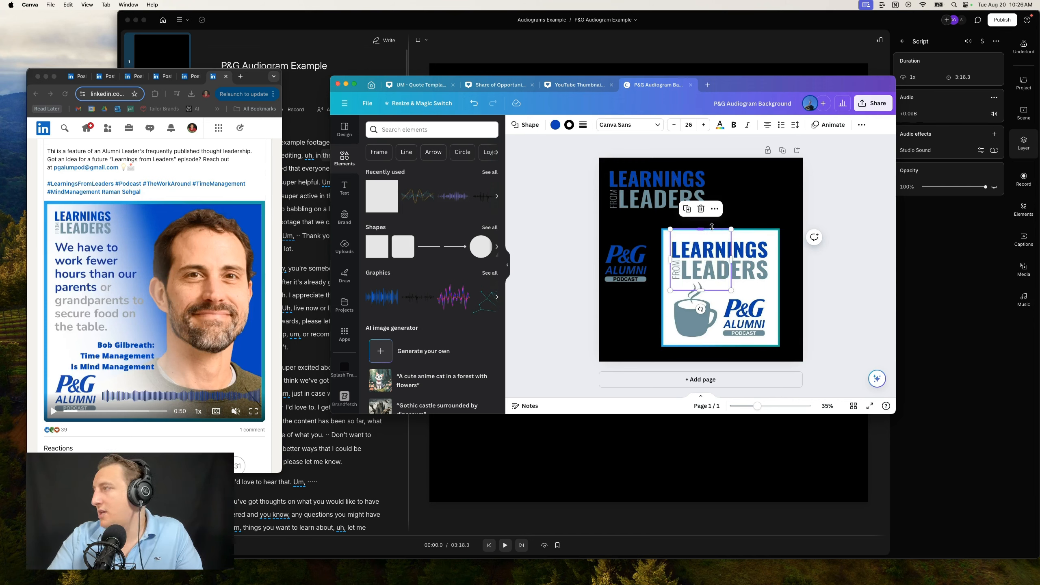
# - Shift the cover image down, and resize the blue square from its corners until it fills the whole page
pyautogui.click(761, 263)
pyautogui.moveTo(760, 264); pyautogui.dragTo(761, 289)
pyautogui.moveTo(691, 249); pyautogui.dragTo(619, 178)
pyautogui.moveTo(659, 218); pyautogui.dragTo(803, 362)
pyautogui.moveTo(747, 316)
pyautogui.mouseDown()
pyautogui.moveTo(748, 270)
pyautogui.moveTo(747, 315)
pyautogui.mouseUp()
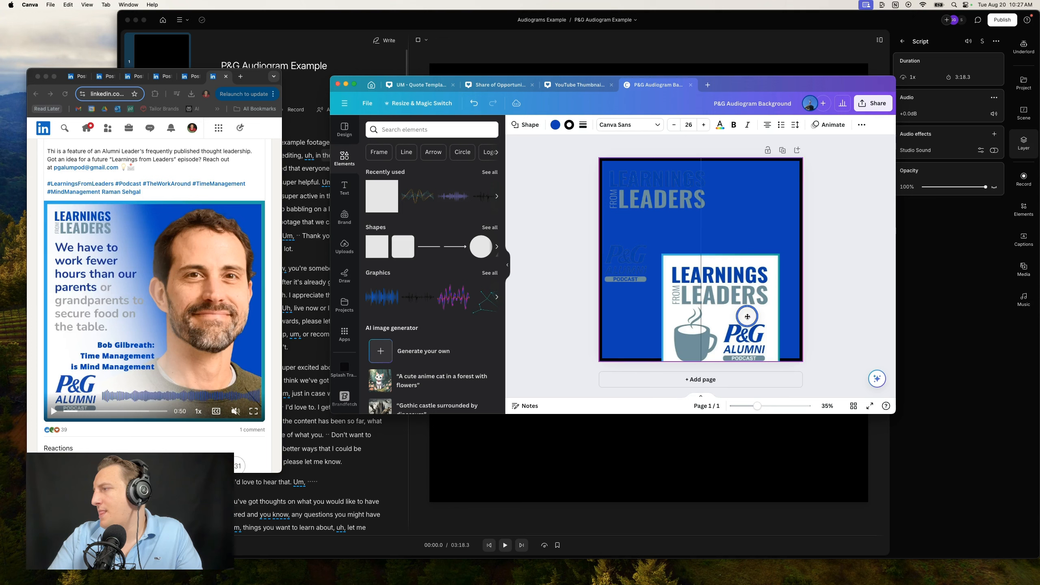
# - Change the square's border color to a gradient and move the cover image back up within the page
pyautogui.click(573, 126)
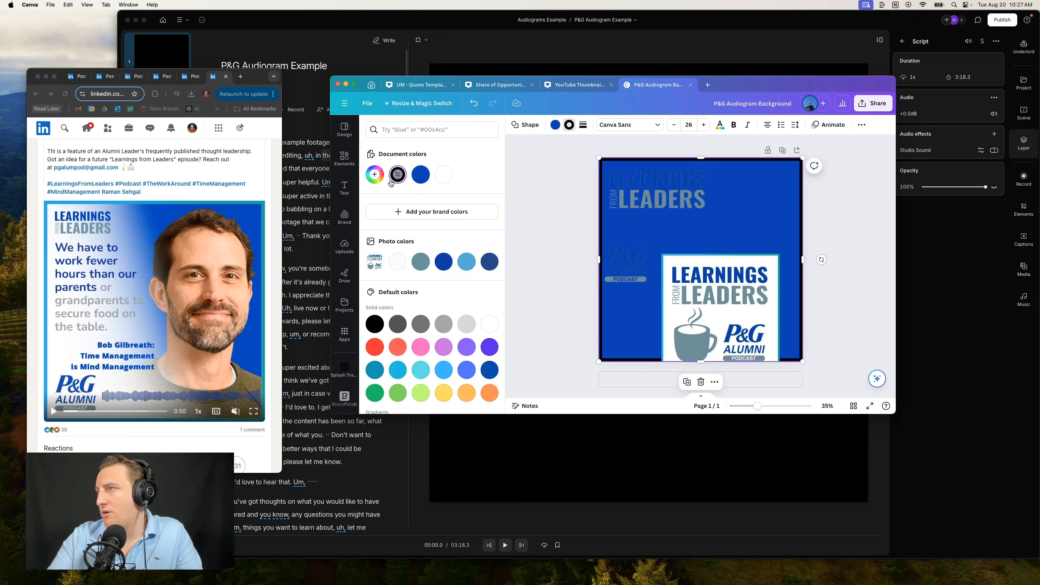
pyautogui.click(374, 174)
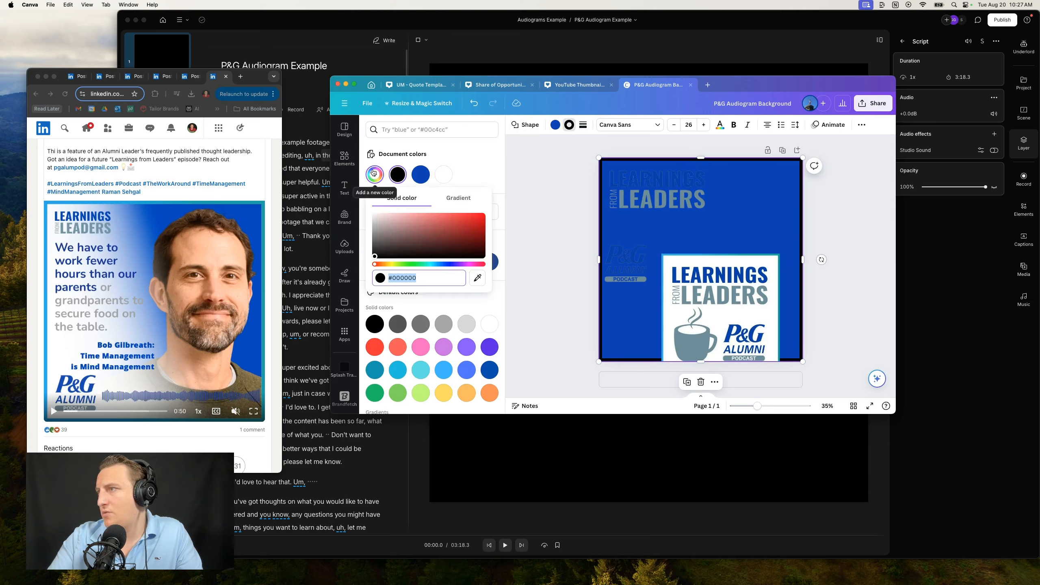
pyautogui.click(459, 198)
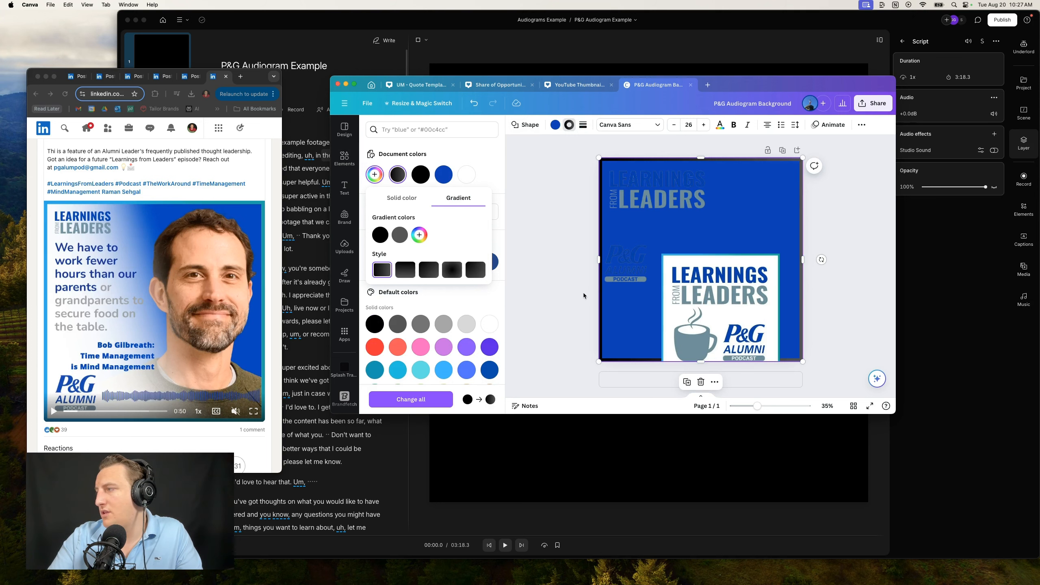
pyautogui.click(722, 291)
pyautogui.moveTo(723, 291); pyautogui.dragTo(724, 259)
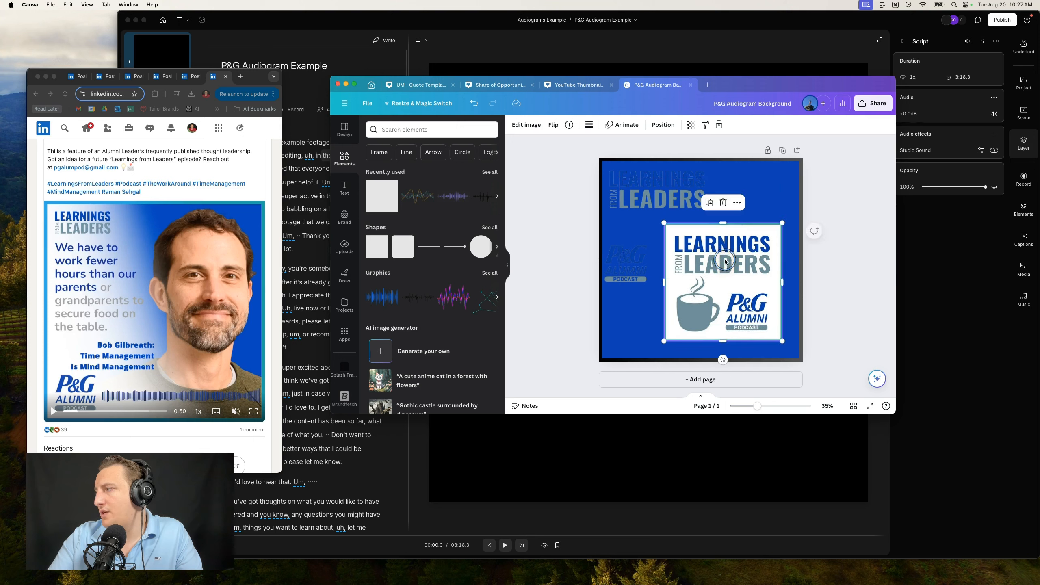
# - Set the border gradient's style to circular, starting from the top-left corner
pyautogui.click(770, 170)
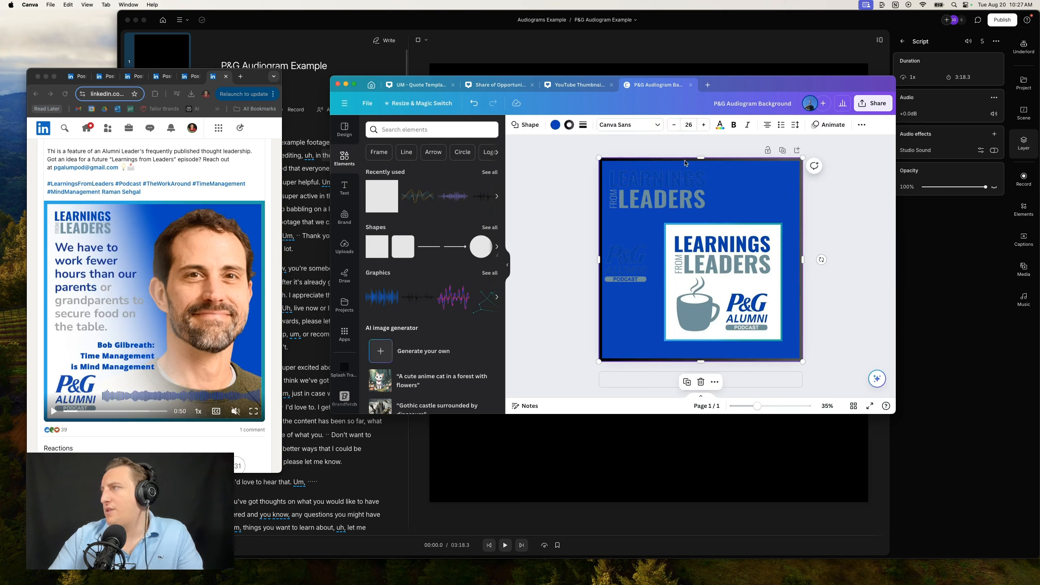
pyautogui.click(570, 125)
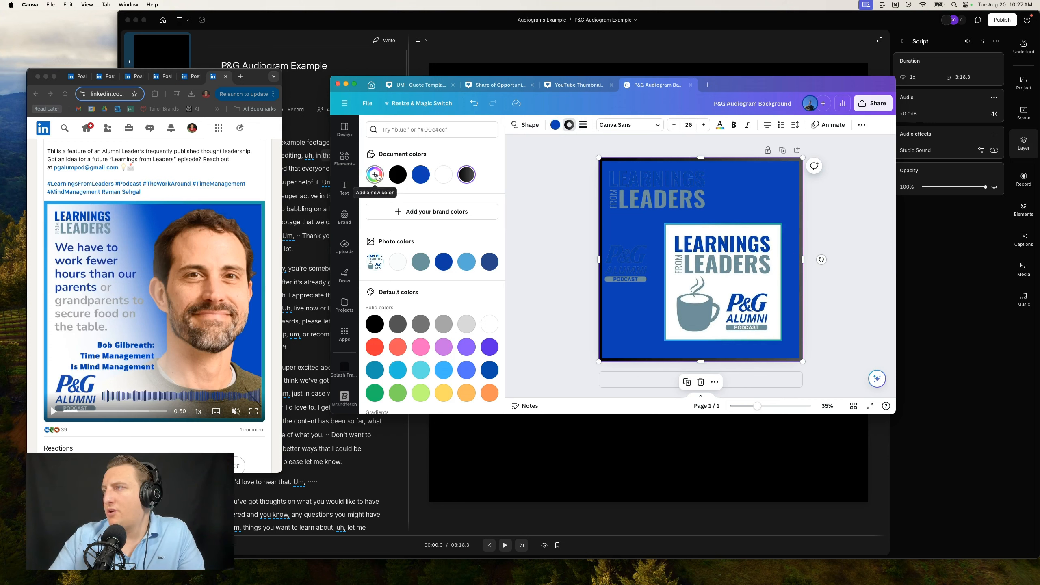
pyautogui.click(464, 176)
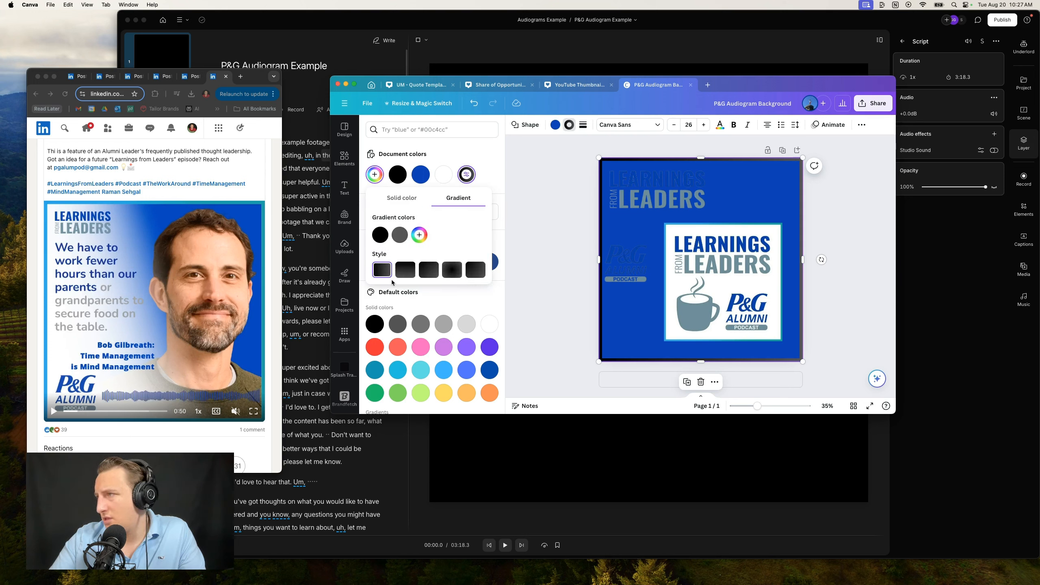
pyautogui.click(472, 269)
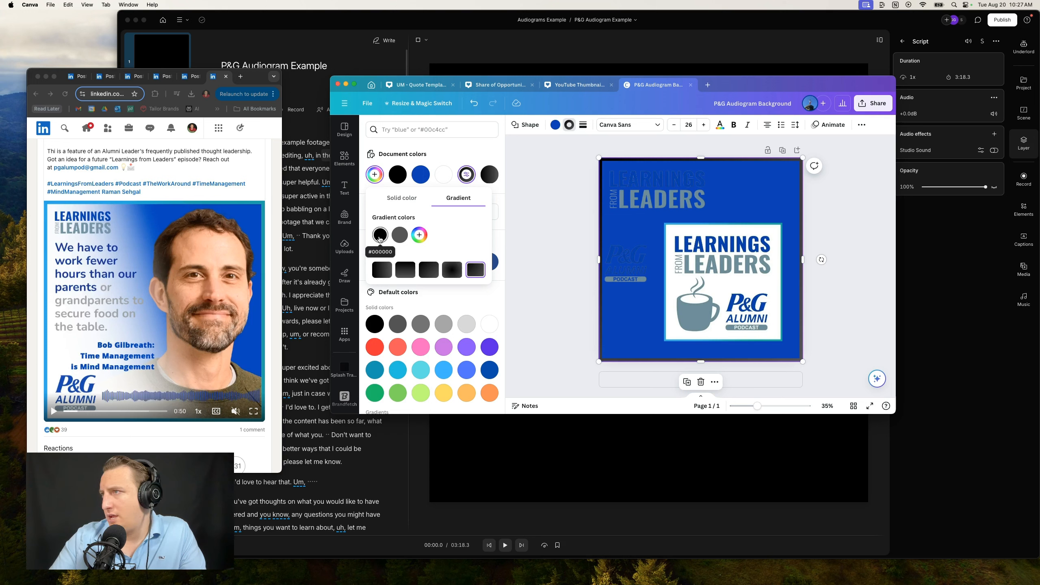
# - Set the border gradient's colors to #29ACDD and #00A89D by sampling opposite corners of the cover image's frame
pyautogui.click(380, 237)
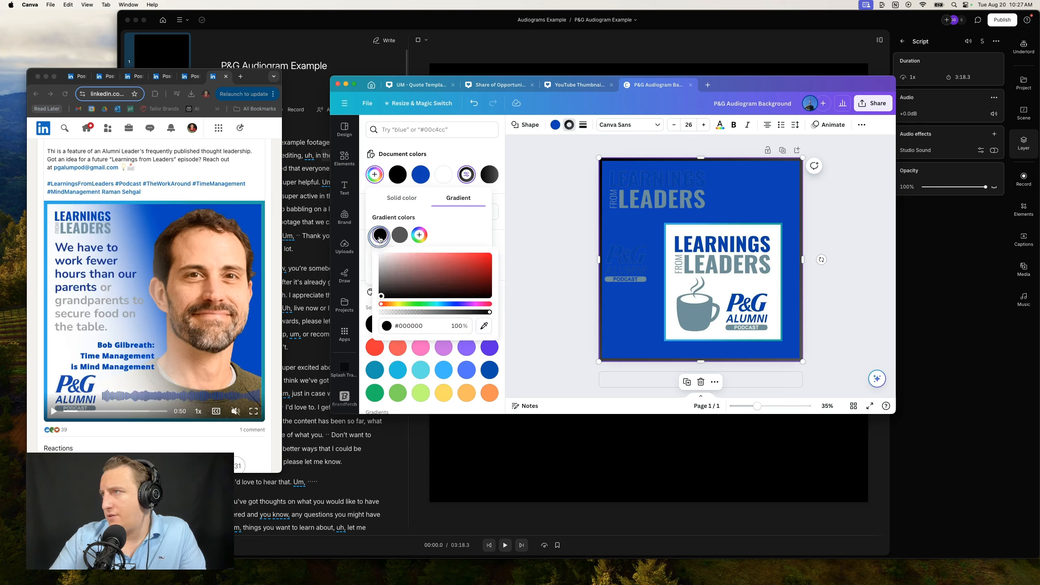
pyautogui.click(484, 326)
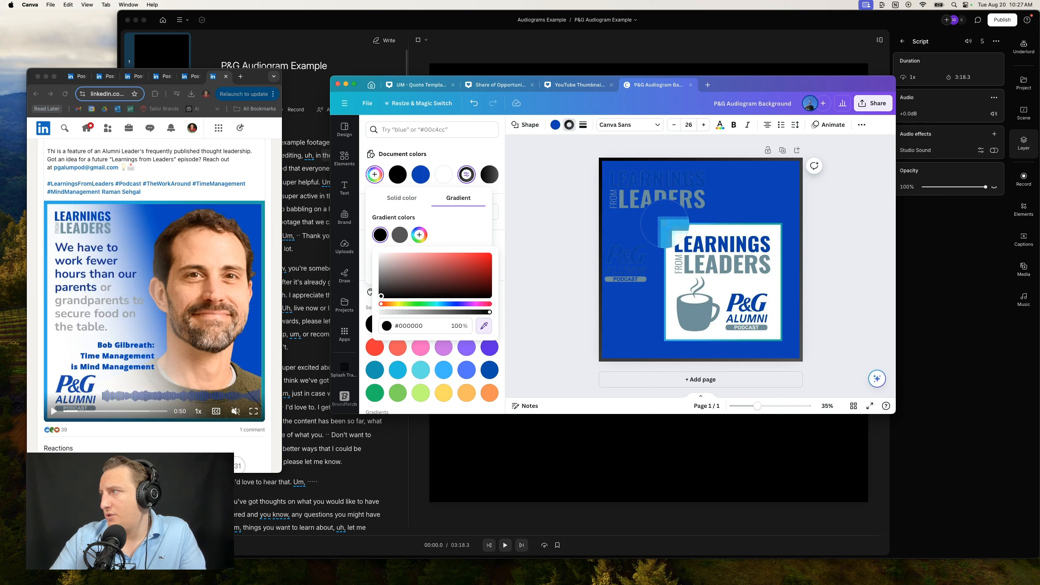
pyautogui.click(665, 224)
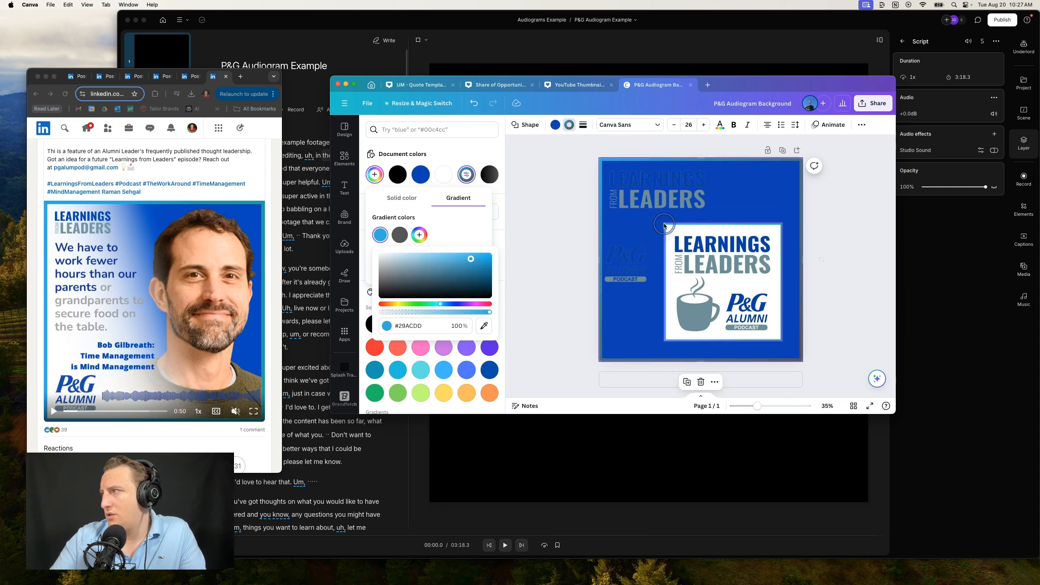
pyautogui.click(401, 236)
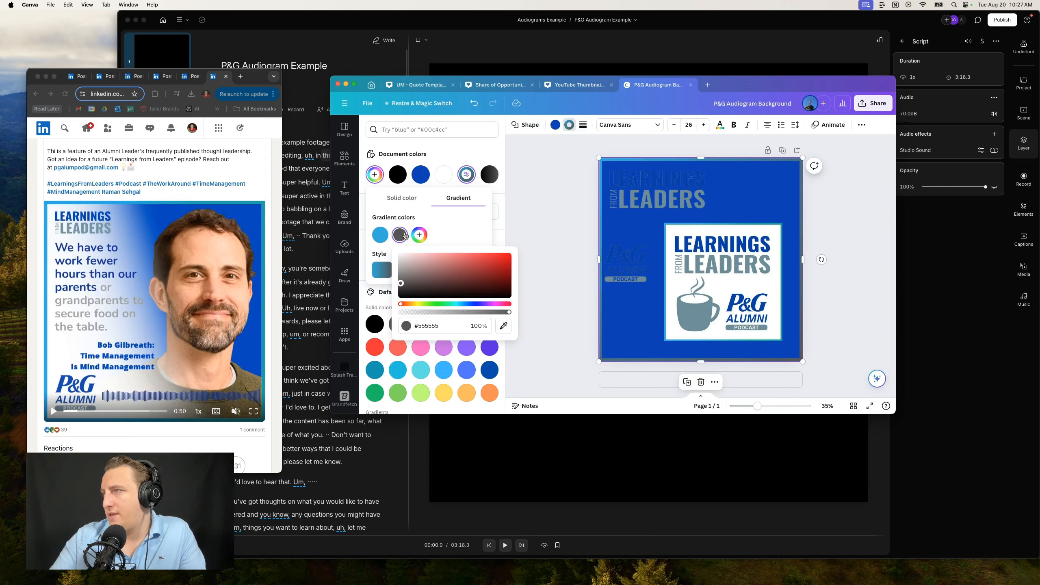
pyautogui.click(506, 329)
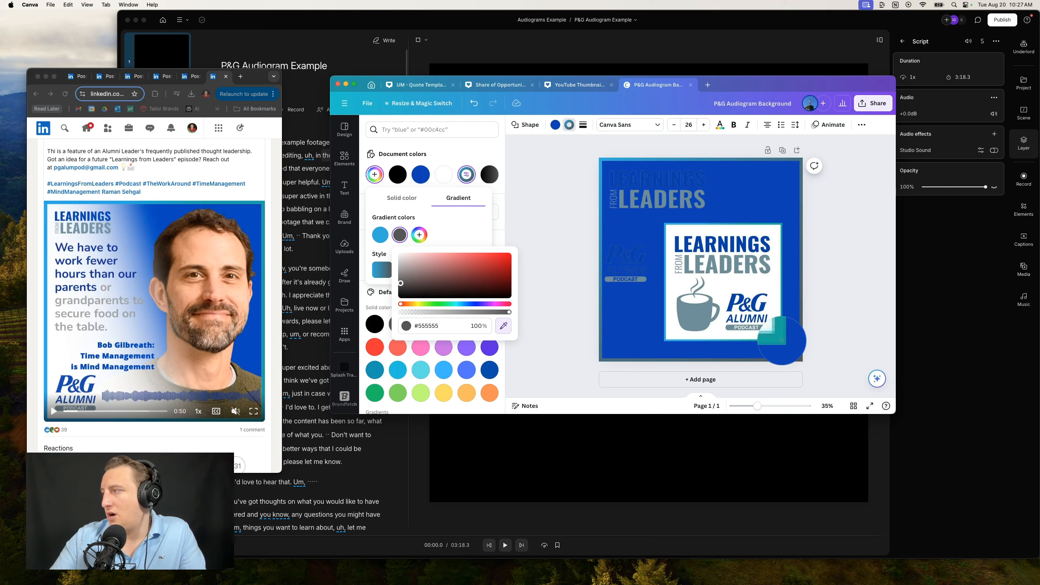
pyautogui.click(782, 341)
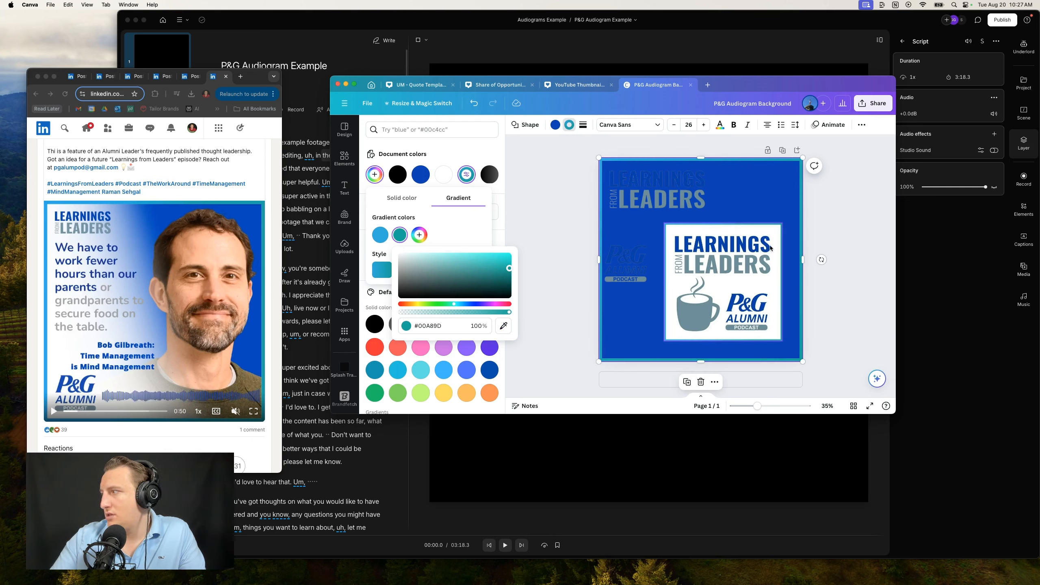
pyautogui.press('Escape')
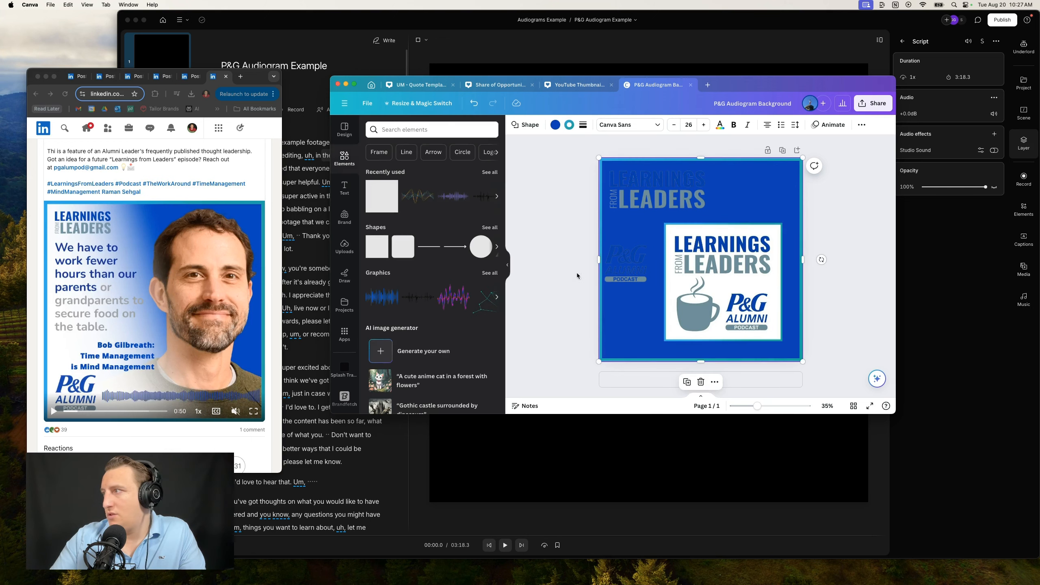
# - Delete the cover image and set the page-sized square's fill to no color
pyautogui.click(716, 271)
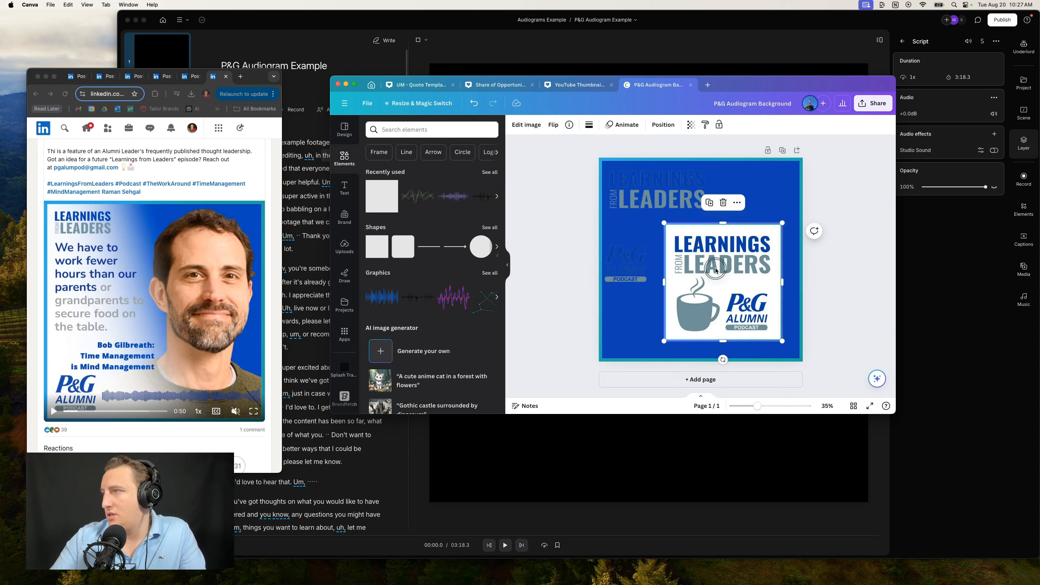
pyautogui.press('Delete')
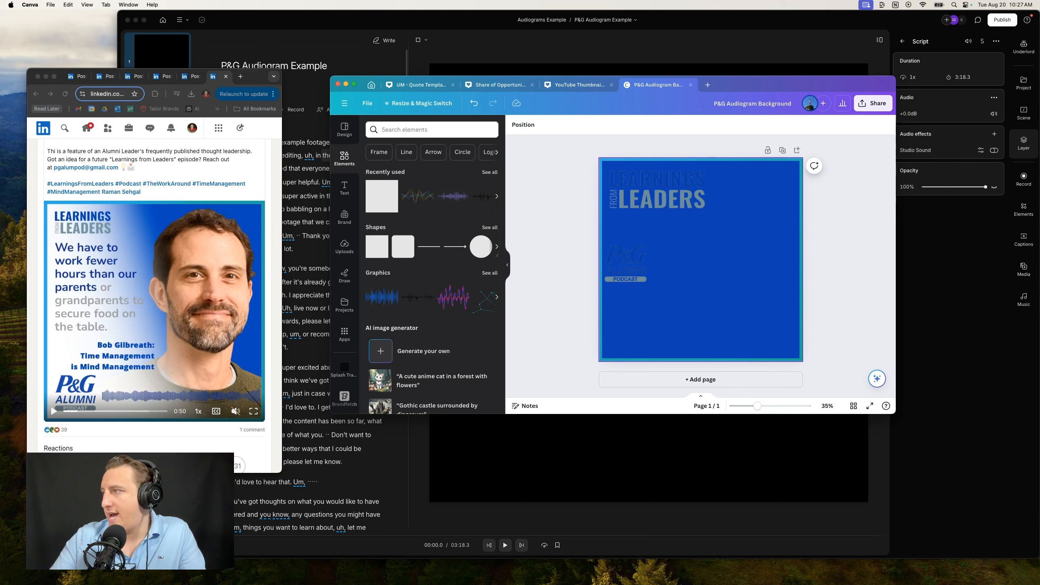
pyautogui.click(724, 271)
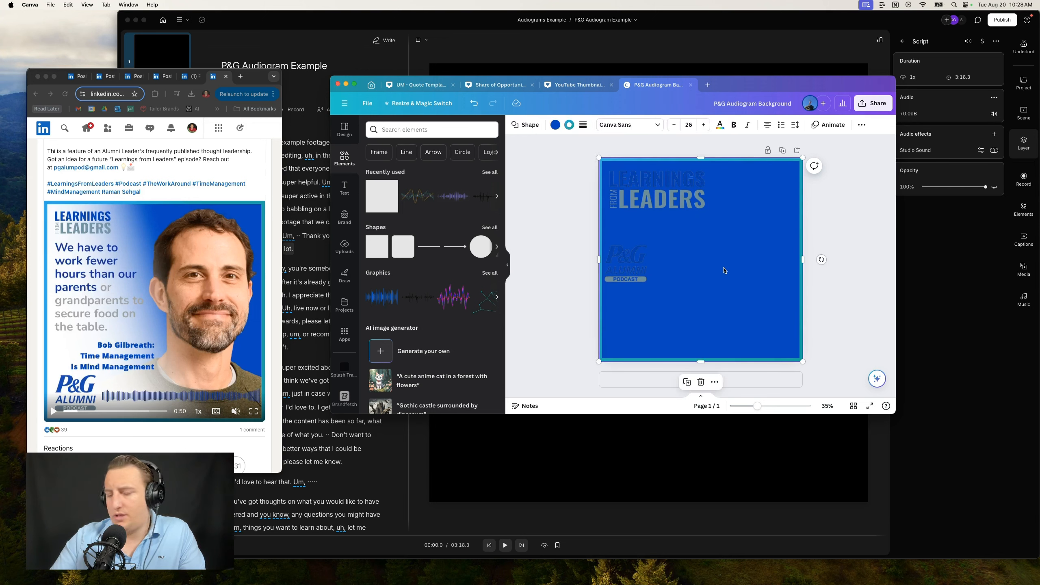
pyautogui.click(555, 128)
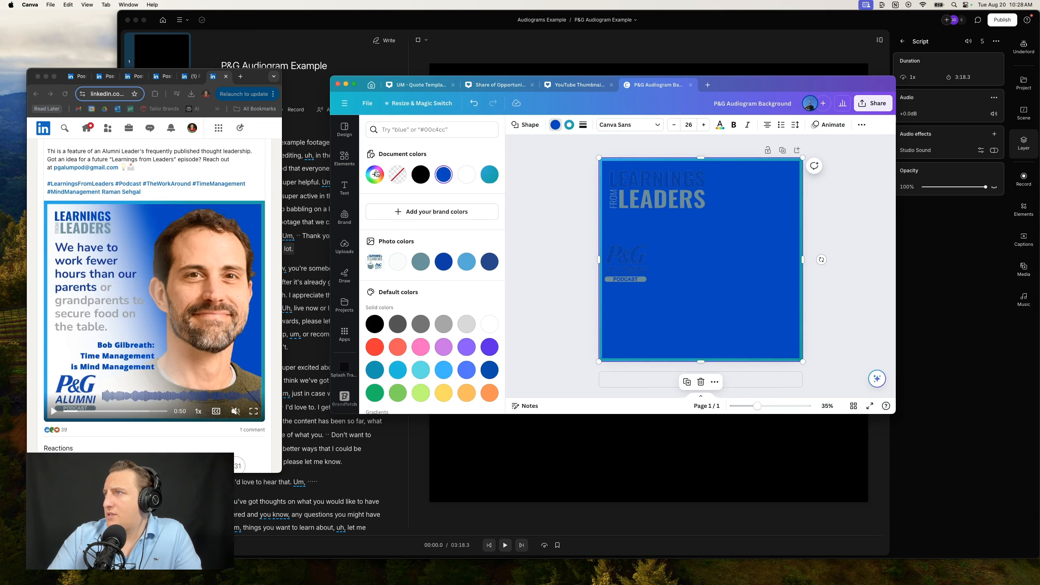
pyautogui.click(398, 175)
# - Set the page background to blue #0041BE by sampling the background of the LinkedIn post's video
pyautogui.click(711, 237)
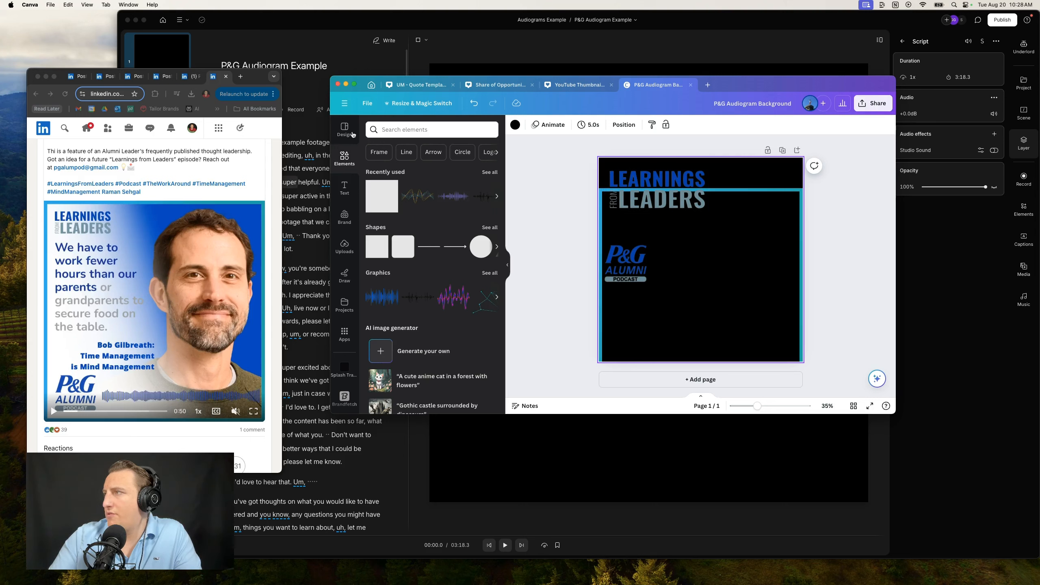
pyautogui.click(516, 125)
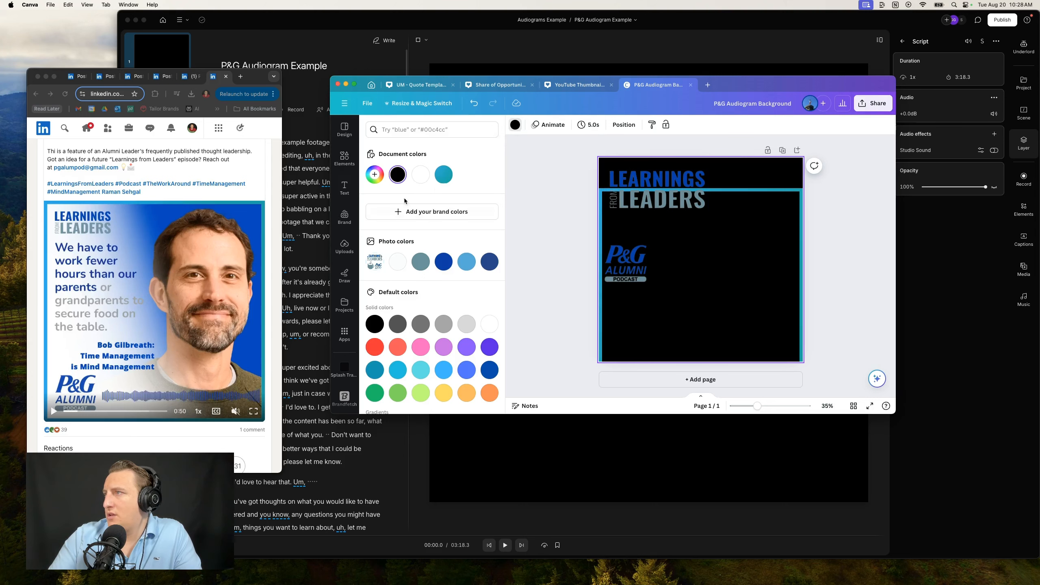
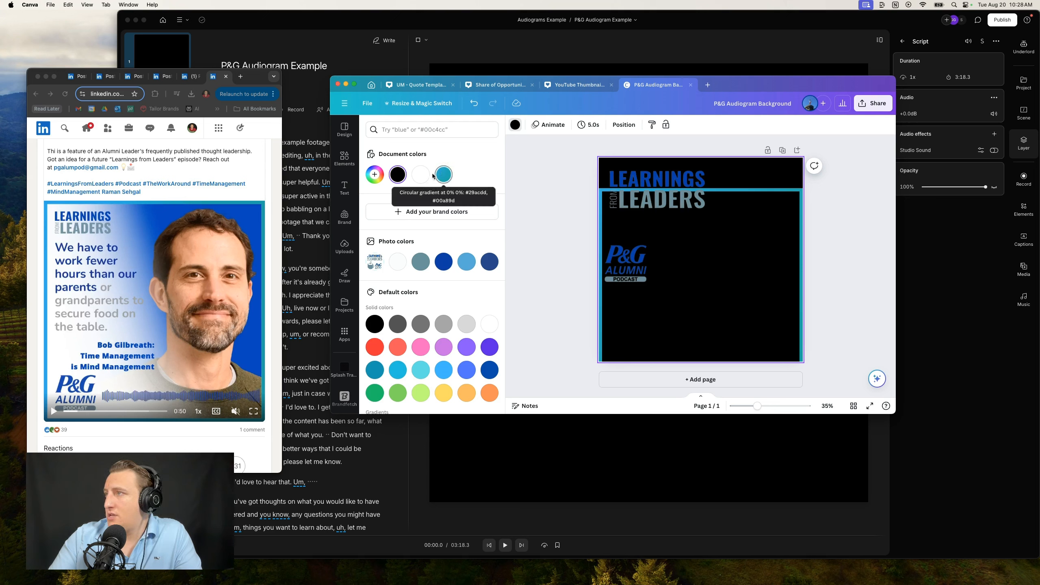
pyautogui.click(376, 175)
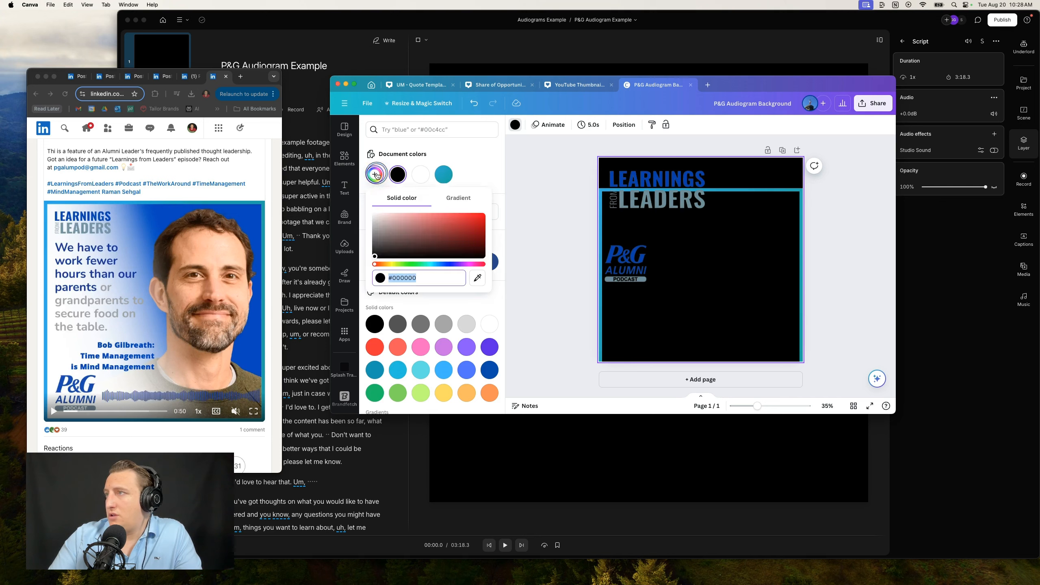
pyautogui.click(478, 278)
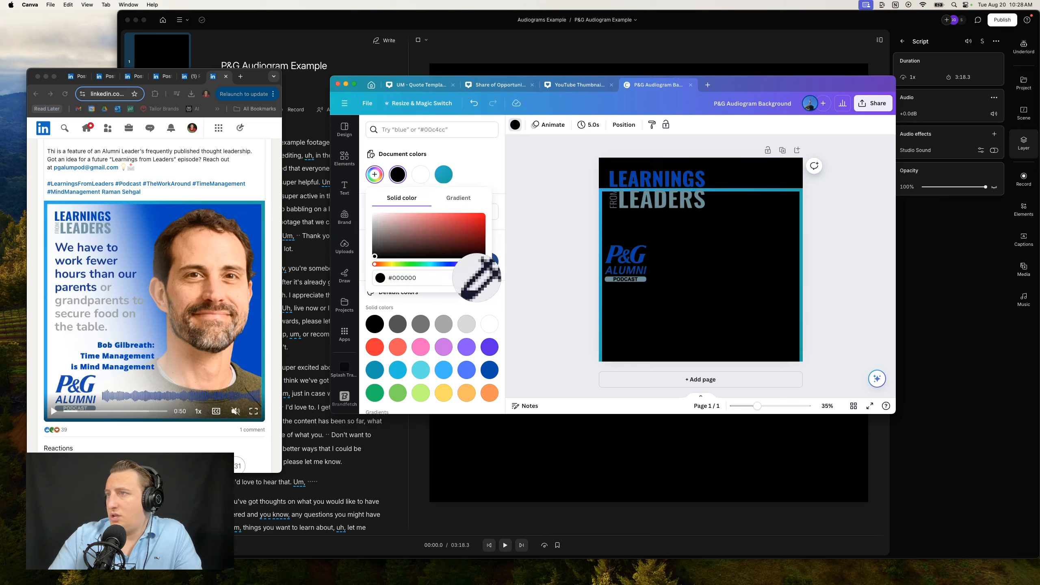
pyautogui.click(247, 219)
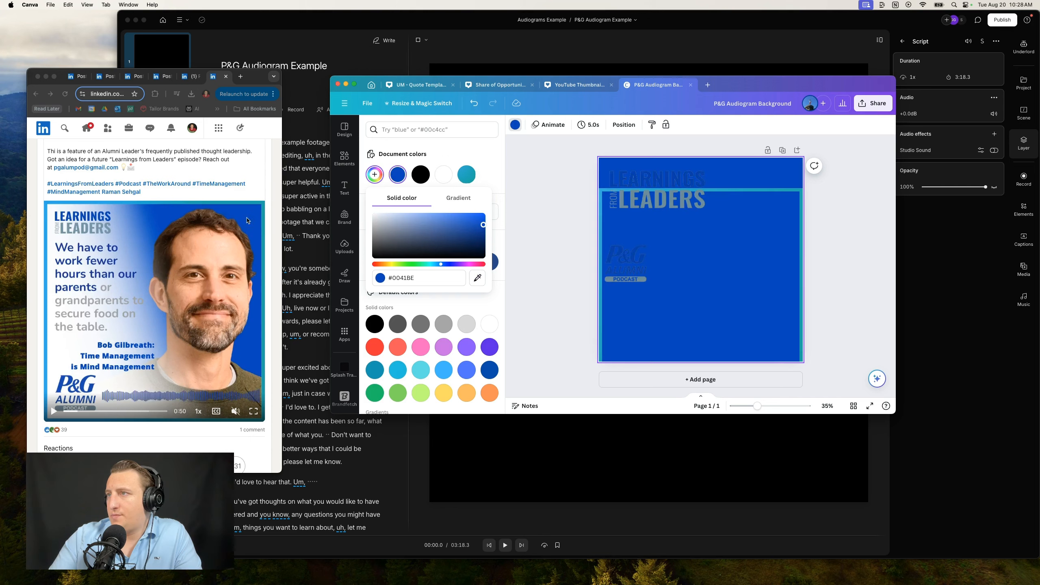
# - Add another square in the middle of the page and rotate it slightly counterclockwise
pyautogui.click(729, 269)
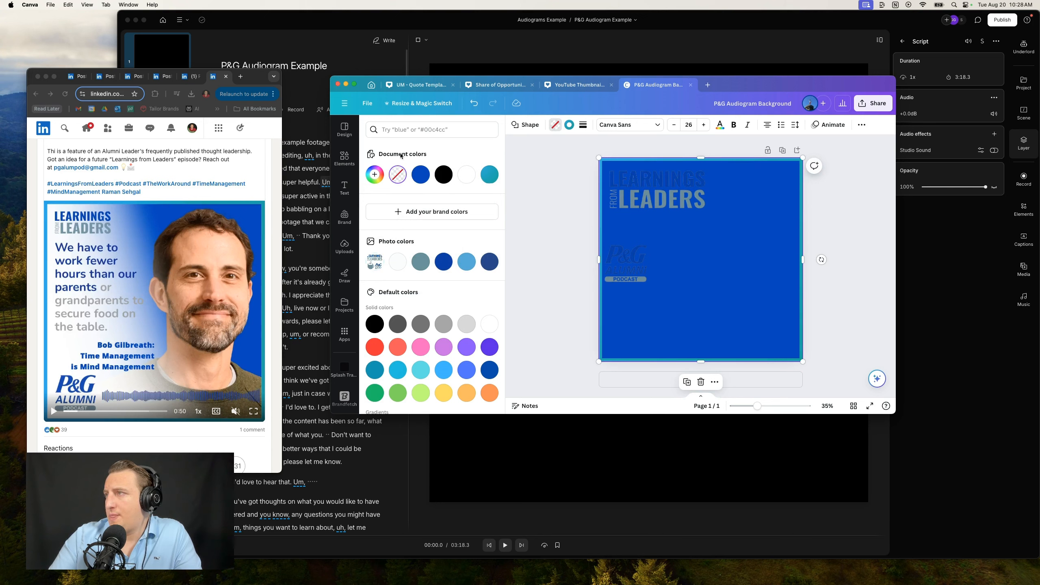
pyautogui.click(360, 166)
pyautogui.click(380, 207)
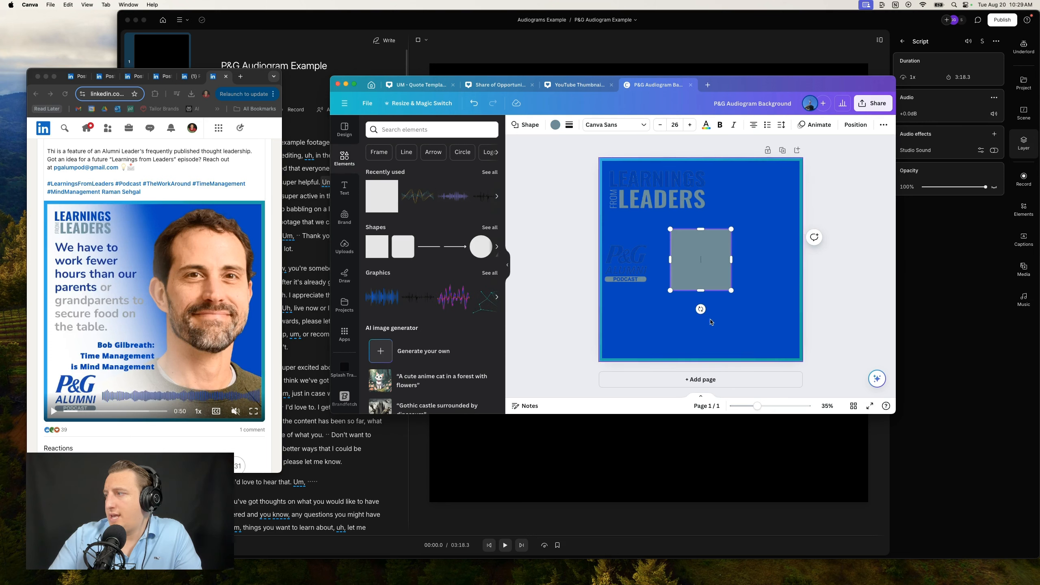
pyautogui.moveTo(700, 309); pyautogui.dragTo(717, 331)
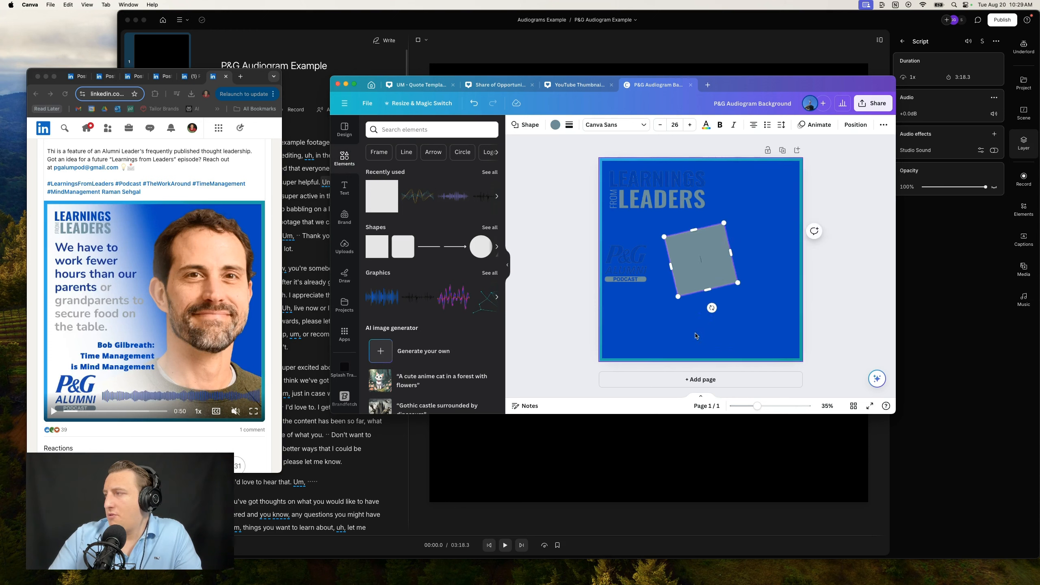
# - Give the tilted square a gradient fill running from solid white #FFFFFF to white #FFFFFF at 0% opacity
pyautogui.click(716, 270)
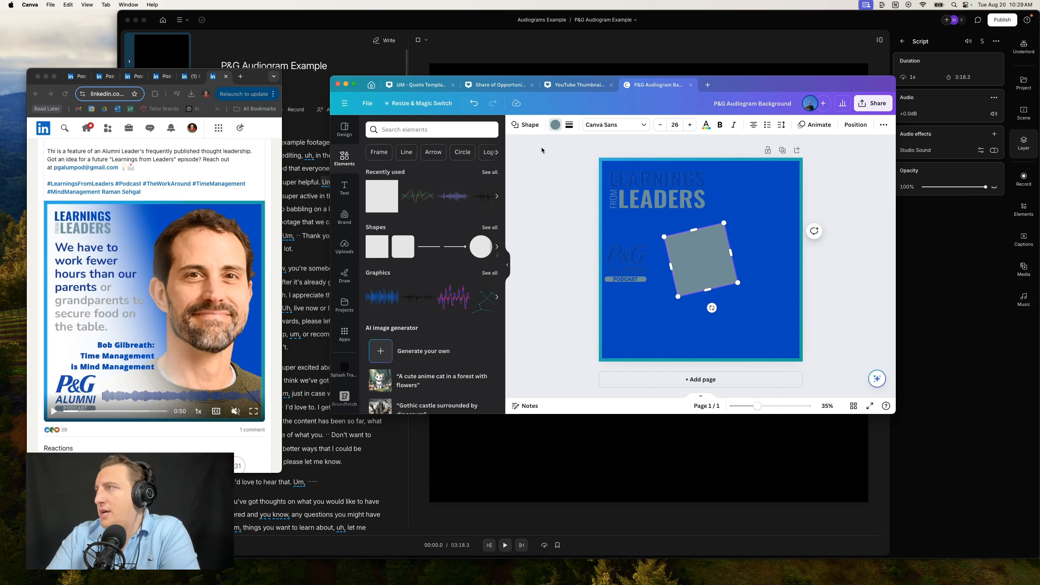
pyautogui.click(557, 126)
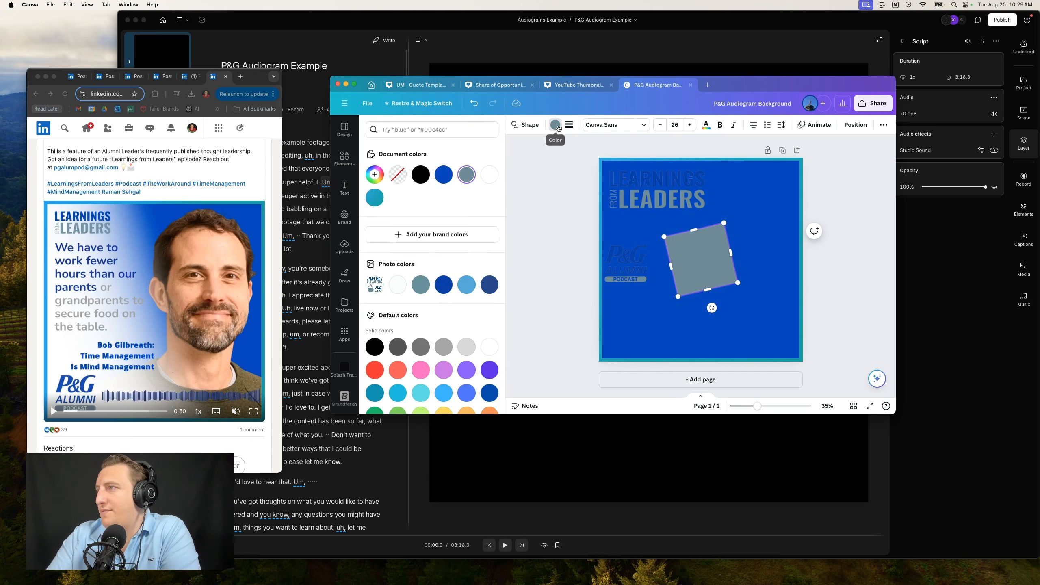
pyautogui.click(379, 179)
pyautogui.click(458, 199)
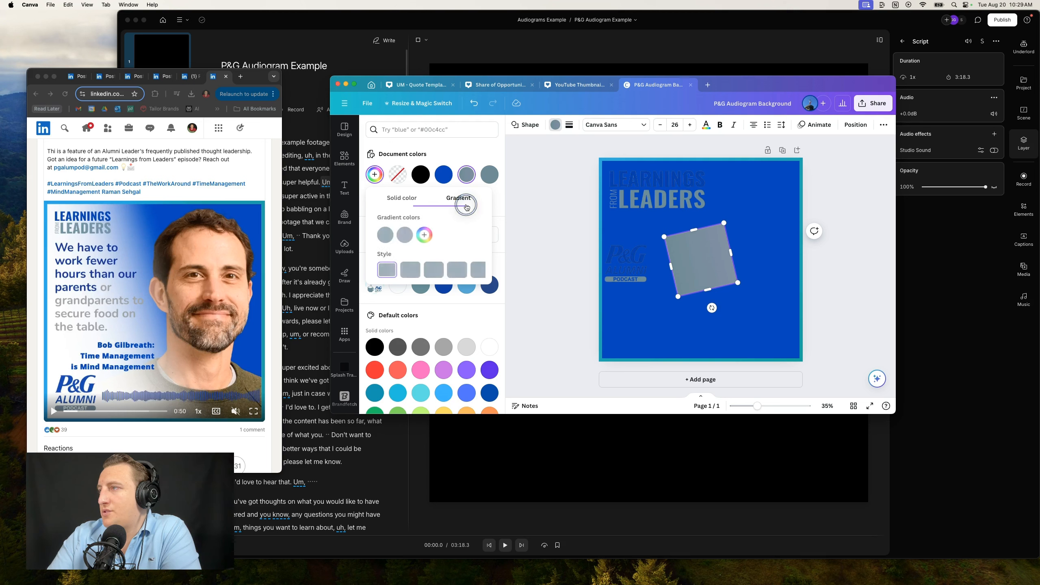
pyautogui.click(379, 236)
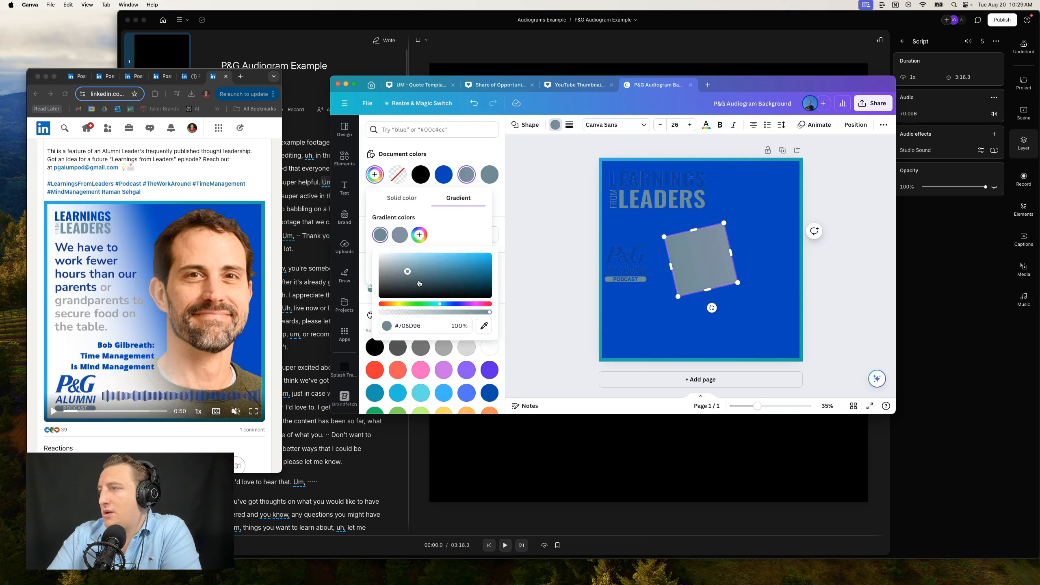
pyautogui.moveTo(406, 271); pyautogui.dragTo(369, 239)
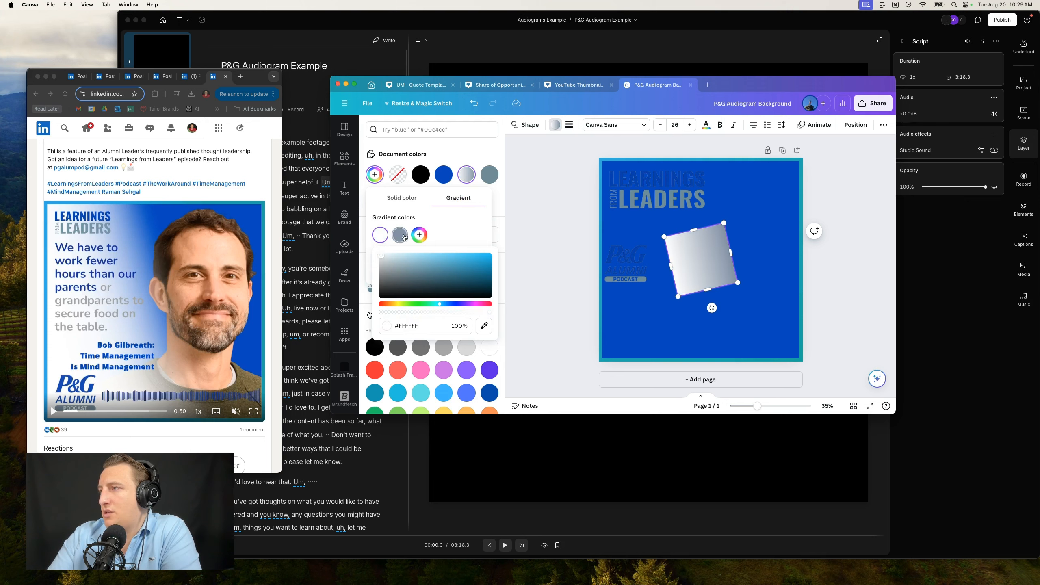
pyautogui.click(404, 236)
pyautogui.moveTo(425, 270); pyautogui.dragTo(399, 253)
pyautogui.moveTo(508, 311); pyautogui.dragTo(326, 302)
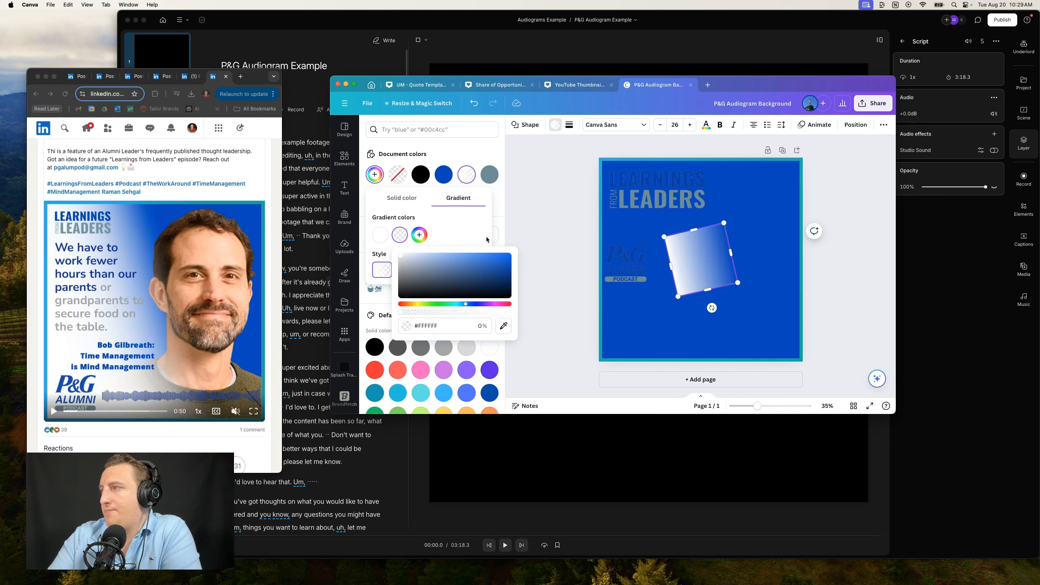
pyautogui.click(467, 237)
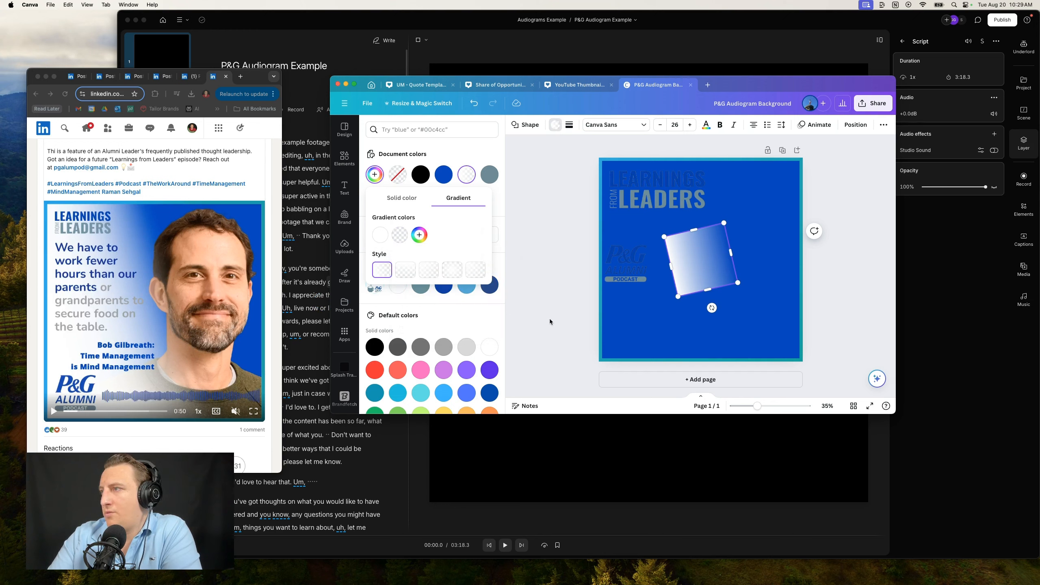
# - Reshape the gradient square into a diagonal band about 405 × 1834 px crossing the full page height, rotated about -14.2°
pyautogui.moveTo(731, 252)
pyautogui.mouseDown()
pyautogui.moveTo(709, 258)
pyautogui.moveTo(717, 256)
pyautogui.mouseUp()
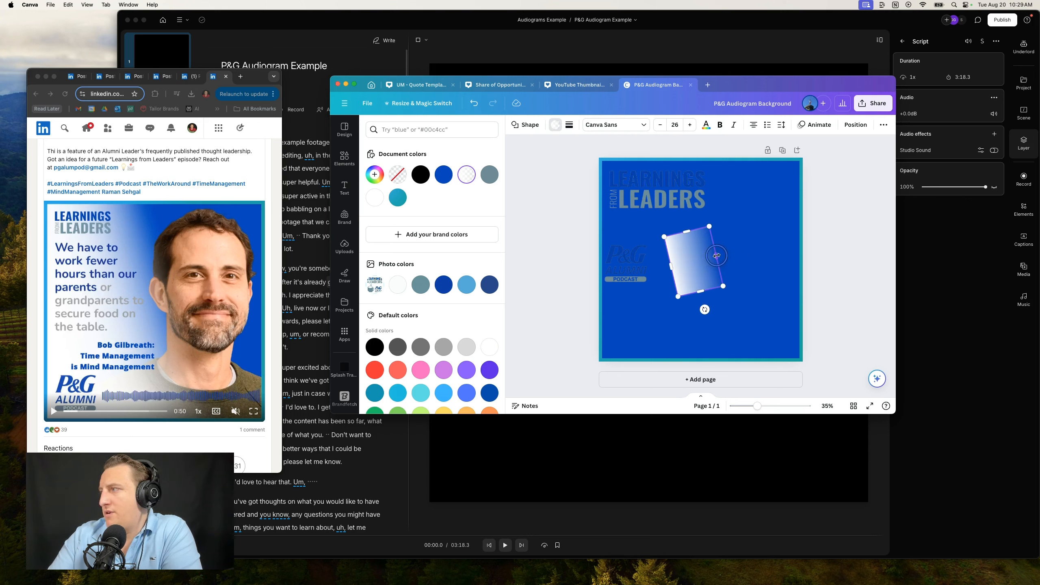
pyautogui.moveTo(705, 309); pyautogui.dragTo(710, 305)
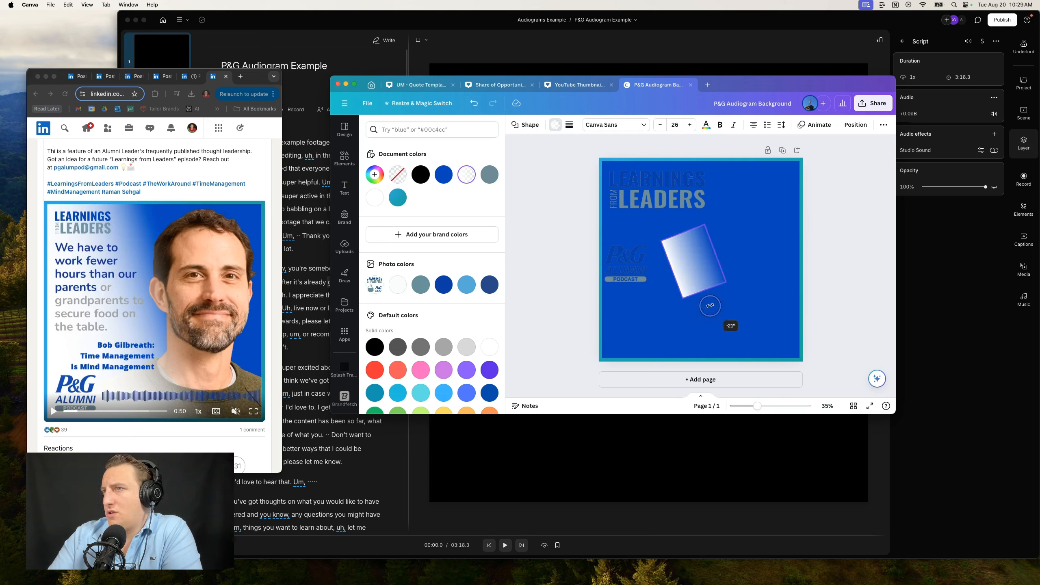
pyautogui.moveTo(711, 306); pyautogui.dragTo(741, 379)
pyautogui.moveTo(682, 234); pyautogui.dragTo(629, 144)
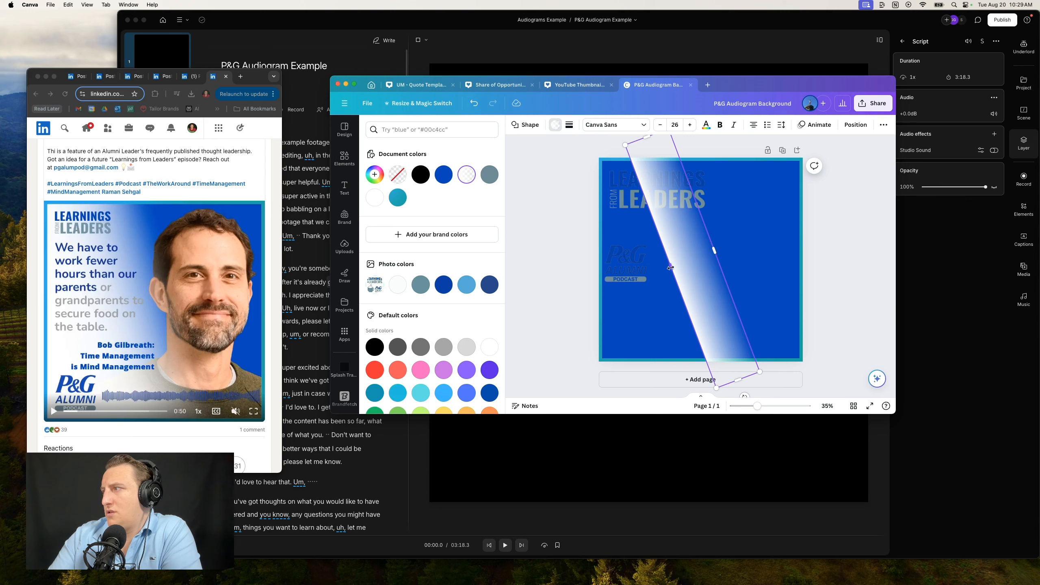
pyautogui.moveTo(670, 266); pyautogui.dragTo(697, 269)
pyautogui.moveTo(744, 395); pyautogui.dragTo(732, 399)
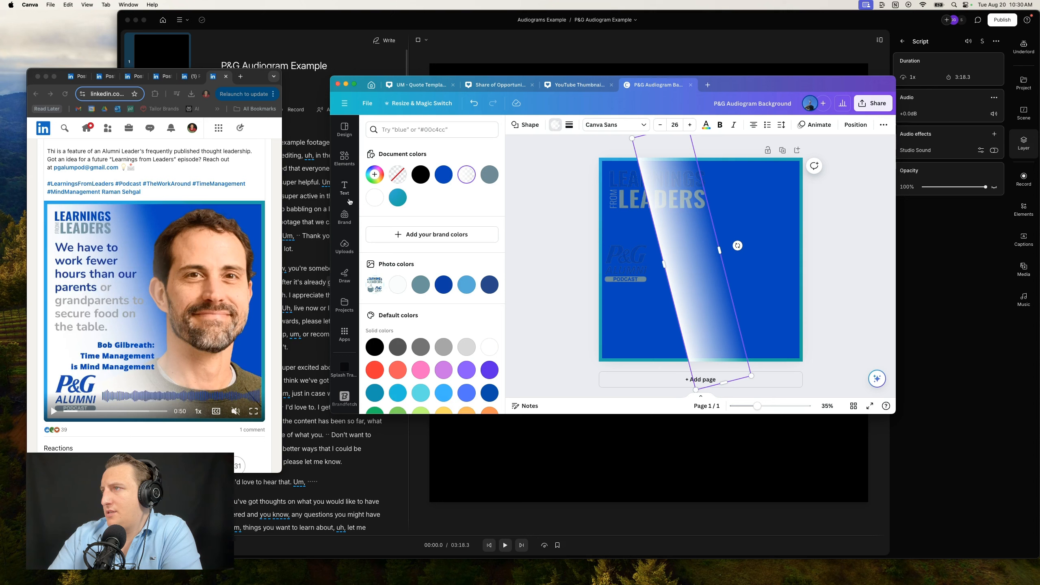
# - Add another square beside the solid white edge of the gradient band and rotate it about -16.4°
pyautogui.click(346, 157)
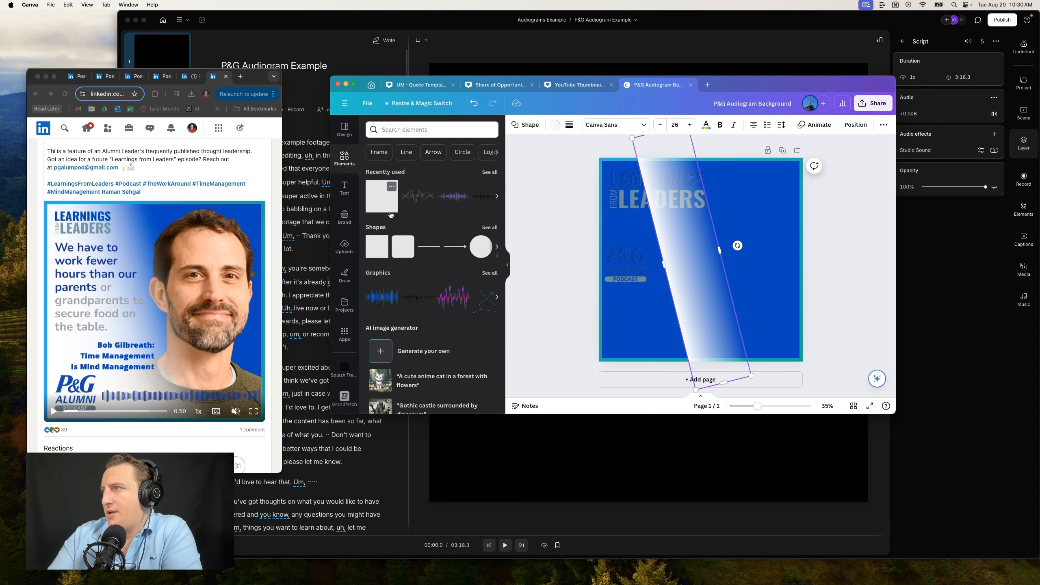
pyautogui.click(380, 198)
pyautogui.moveTo(705, 262); pyautogui.dragTo(628, 263)
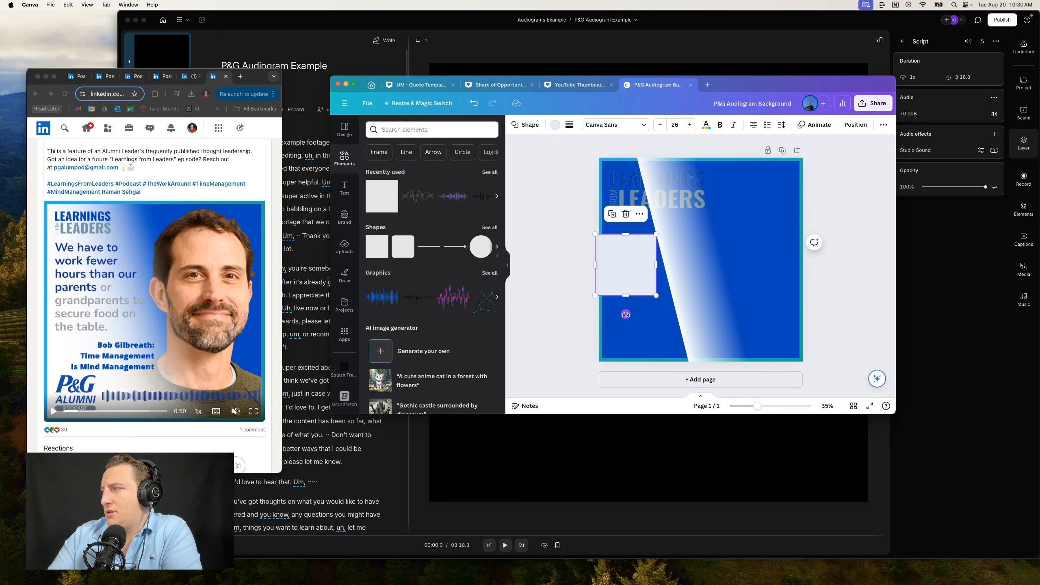
pyautogui.moveTo(626, 314); pyautogui.dragTo(641, 316)
pyautogui.moveTo(632, 275); pyautogui.dragTo(638, 277)
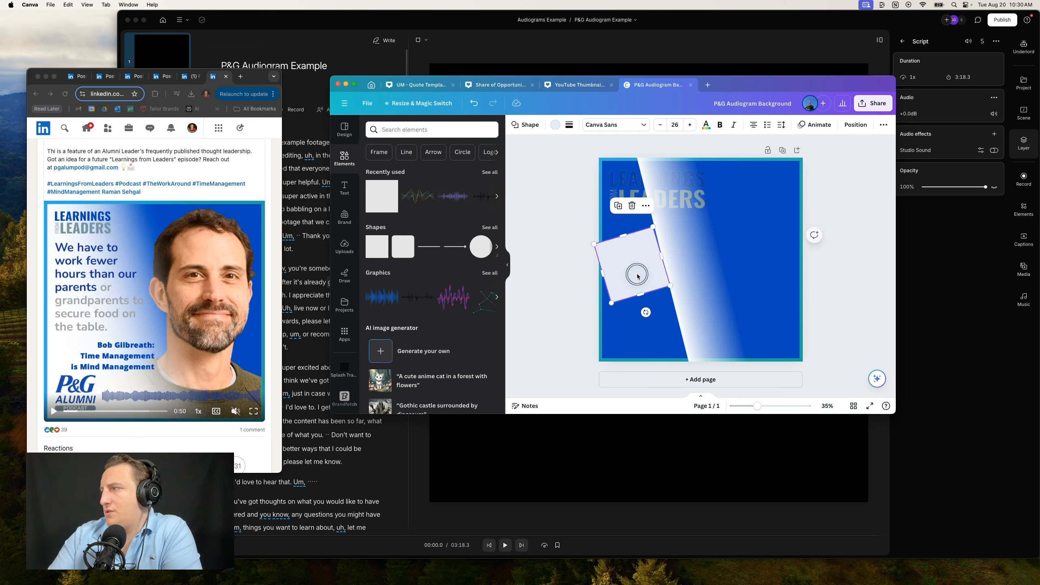
# - Match the new square's rotation to the gradient band by setting it to -14.2°
pyautogui.click(678, 228)
pyautogui.click(856, 126)
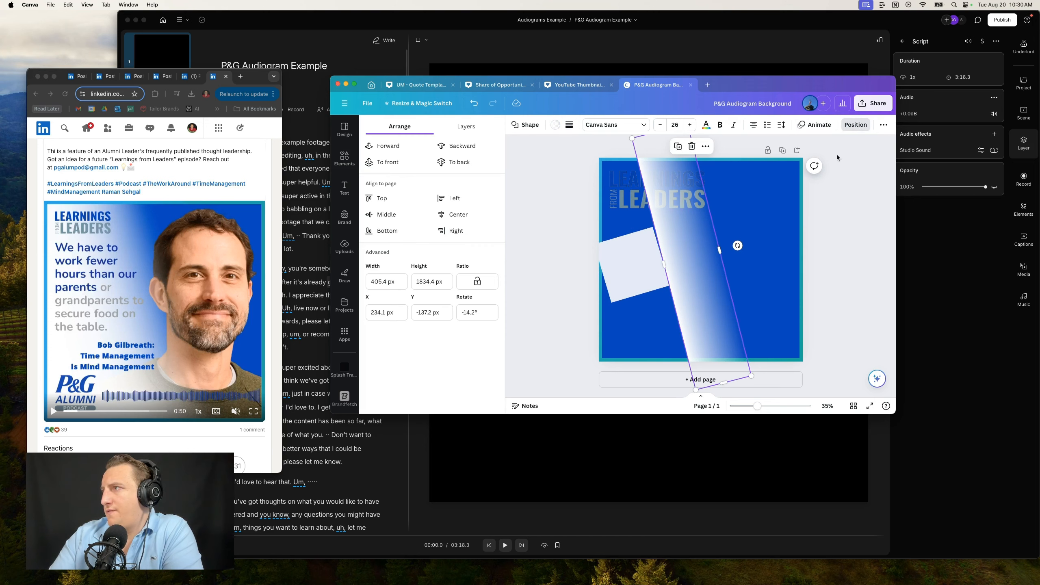
pyautogui.click(482, 311)
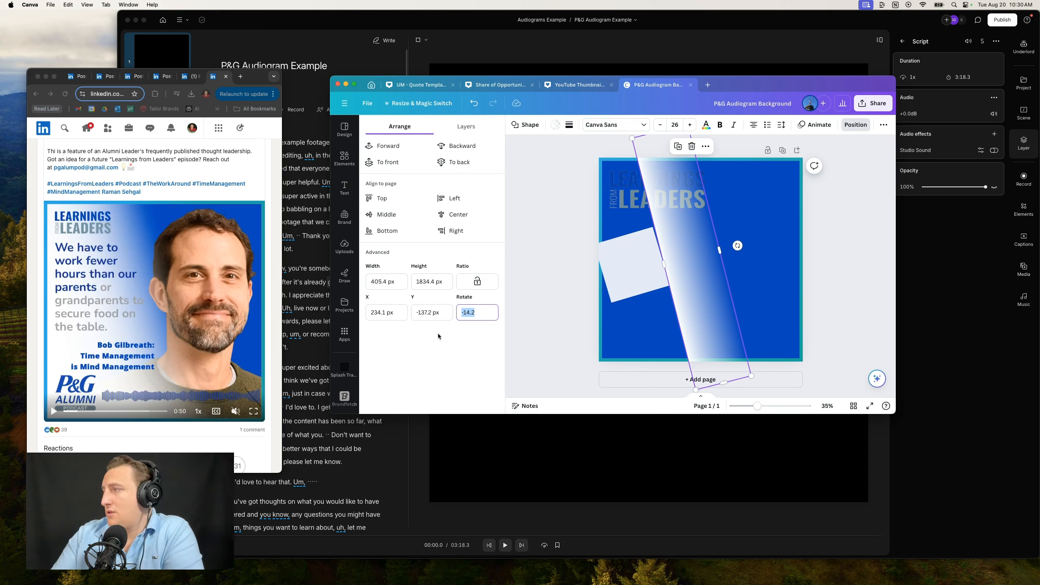
pyautogui.click(638, 266)
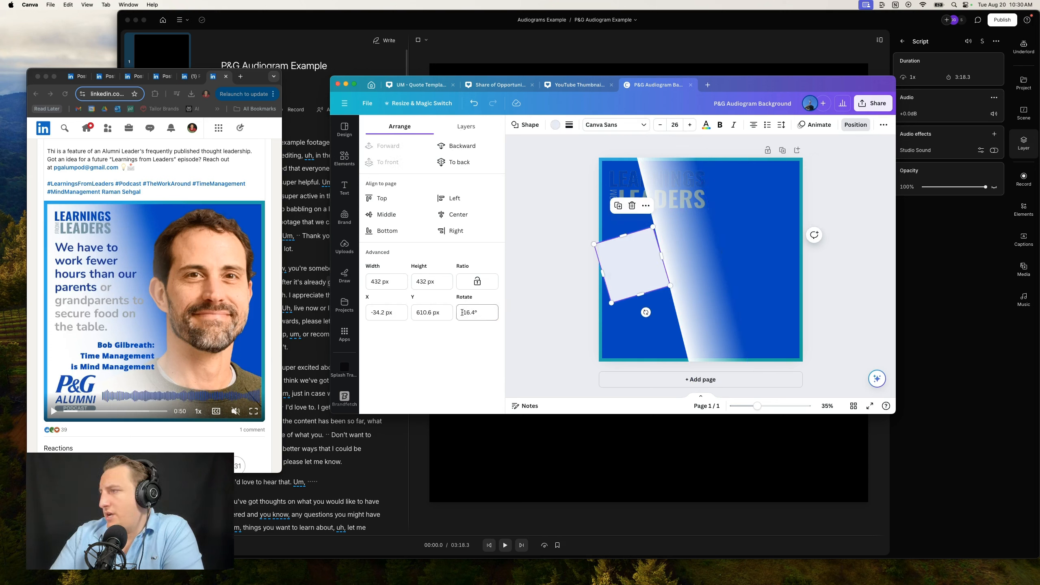
pyautogui.click(485, 314)
pyautogui.write('-14.2')
pyautogui.press('Return')
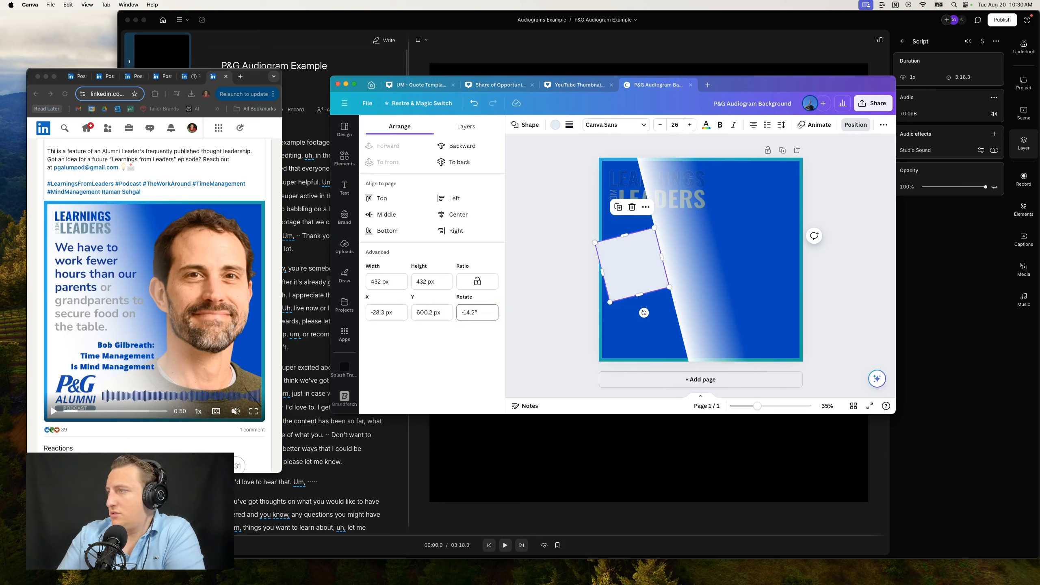
# - Stretch the new square to about 1083 × 1843 px, covering the page beside the gradient band, and fill it white
pyautogui.moveTo(641, 293); pyautogui.dragTo(665, 394)
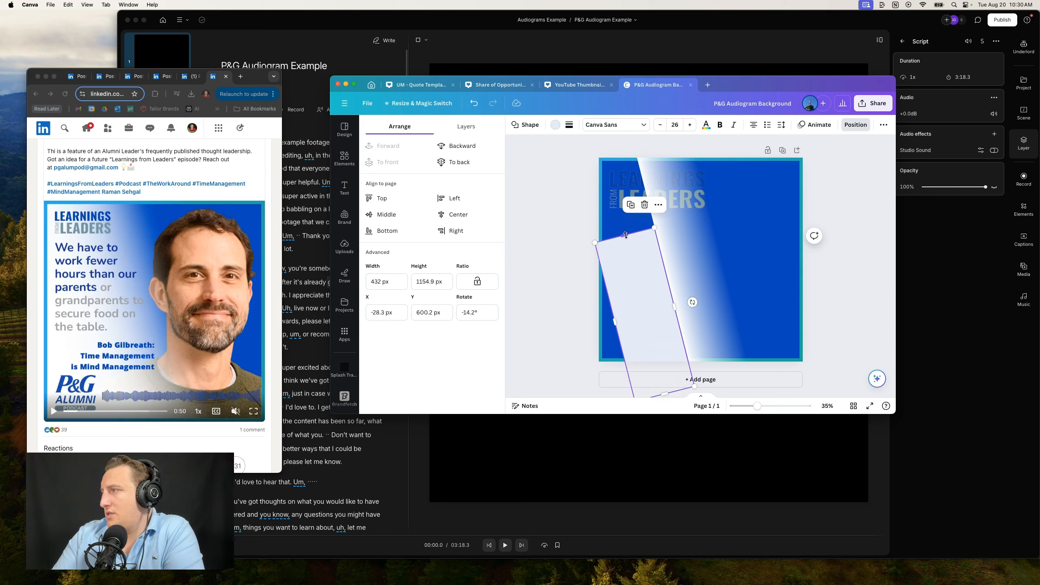
pyautogui.moveTo(625, 235); pyautogui.dragTo(601, 141)
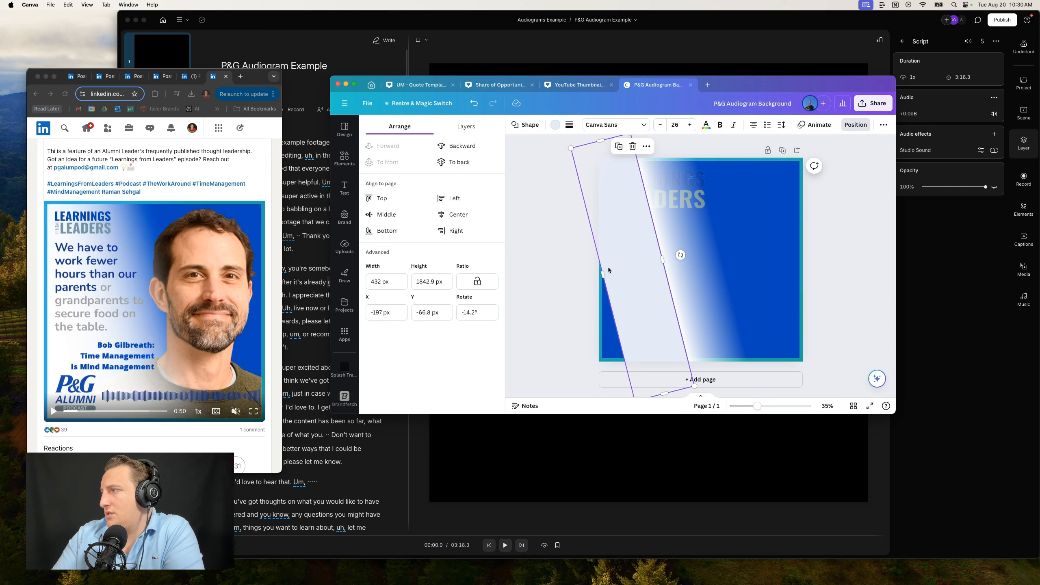
pyautogui.click(600, 278)
pyautogui.click(532, 297)
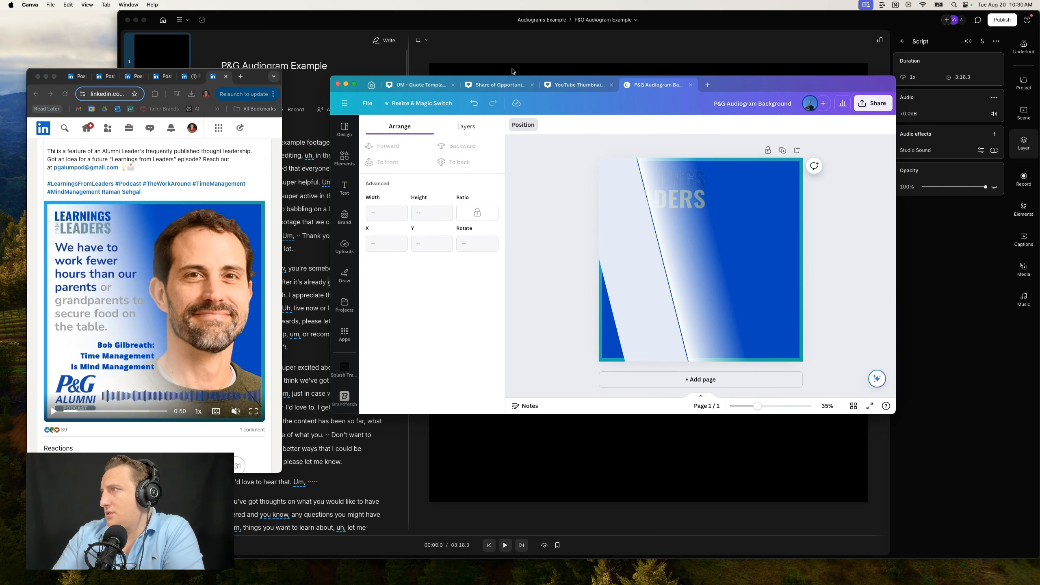
pyautogui.click(626, 266)
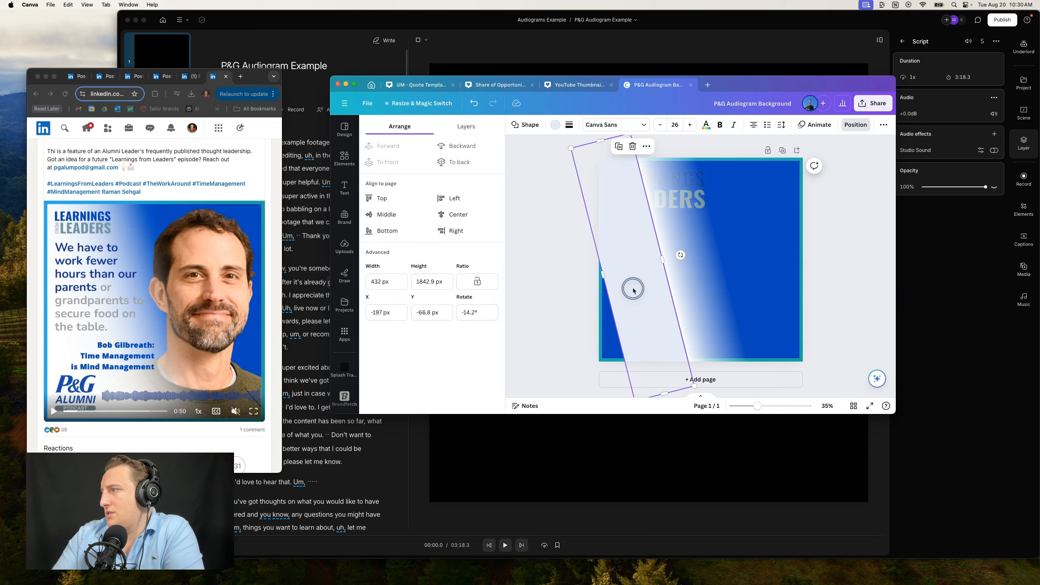
pyautogui.moveTo(603, 275); pyautogui.dragTo(514, 299)
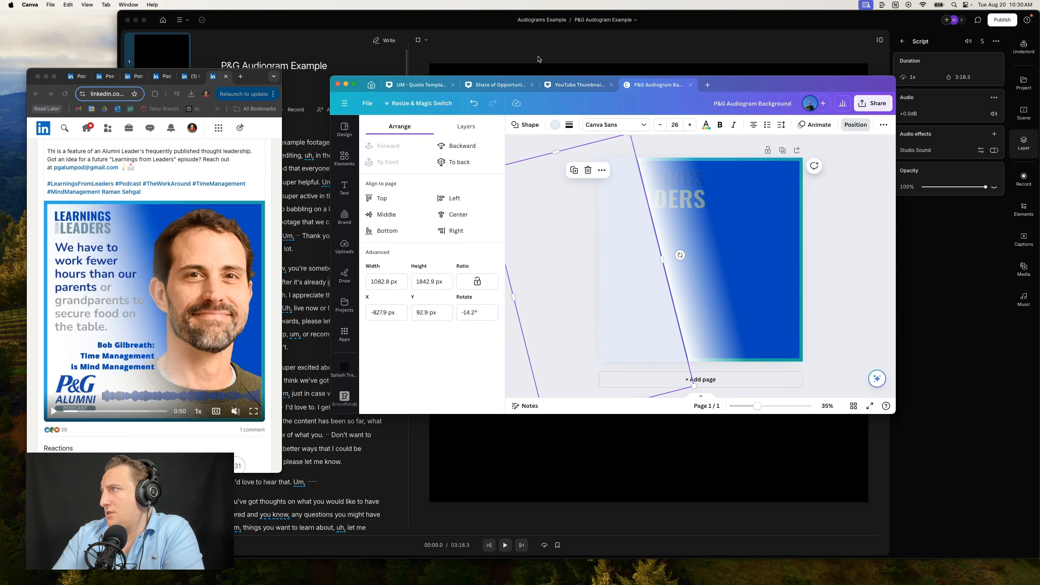
pyautogui.click(556, 130)
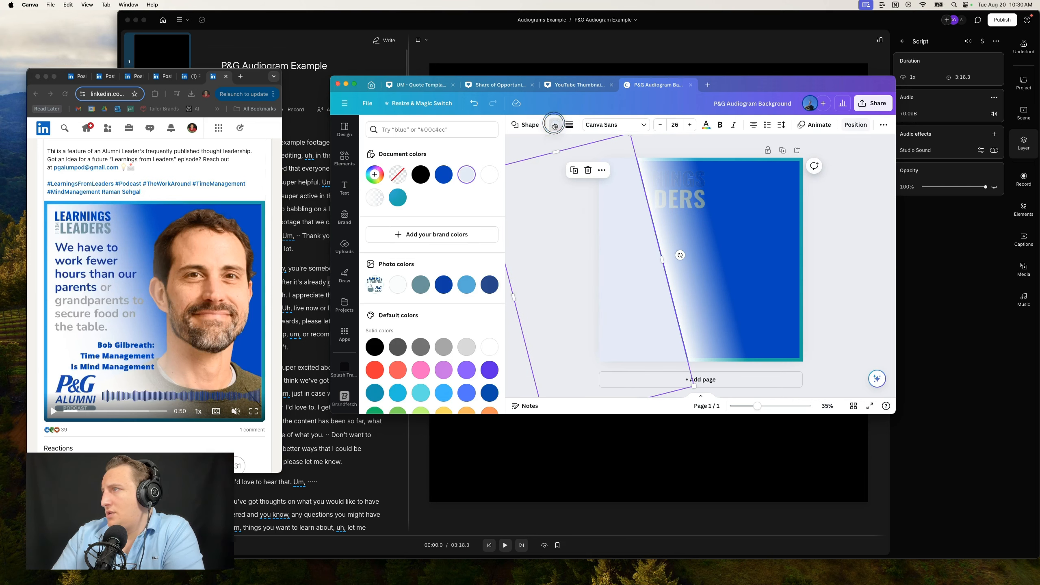
pyautogui.click(489, 176)
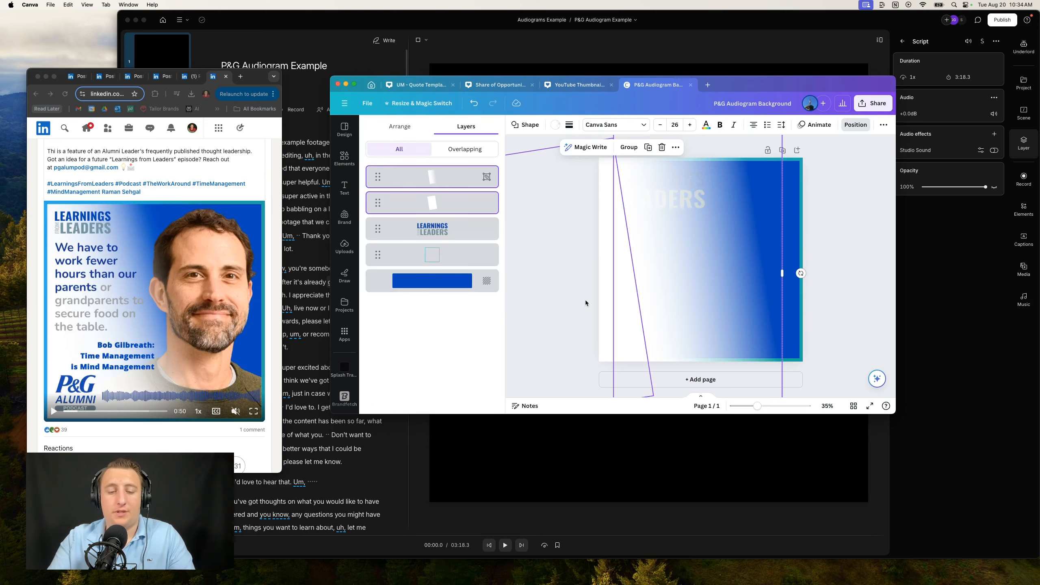
# - Group the two white shapes, shift the group slightly left, and rotate it a few degrees clockwise
pyautogui.press('BackSpace')
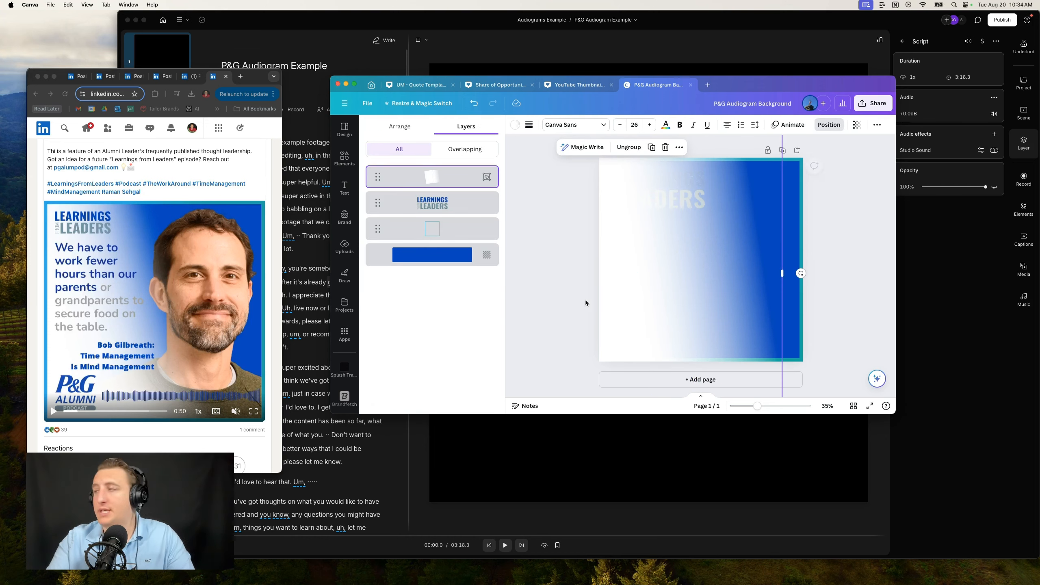
pyautogui.moveTo(673, 303); pyautogui.dragTo(650, 304)
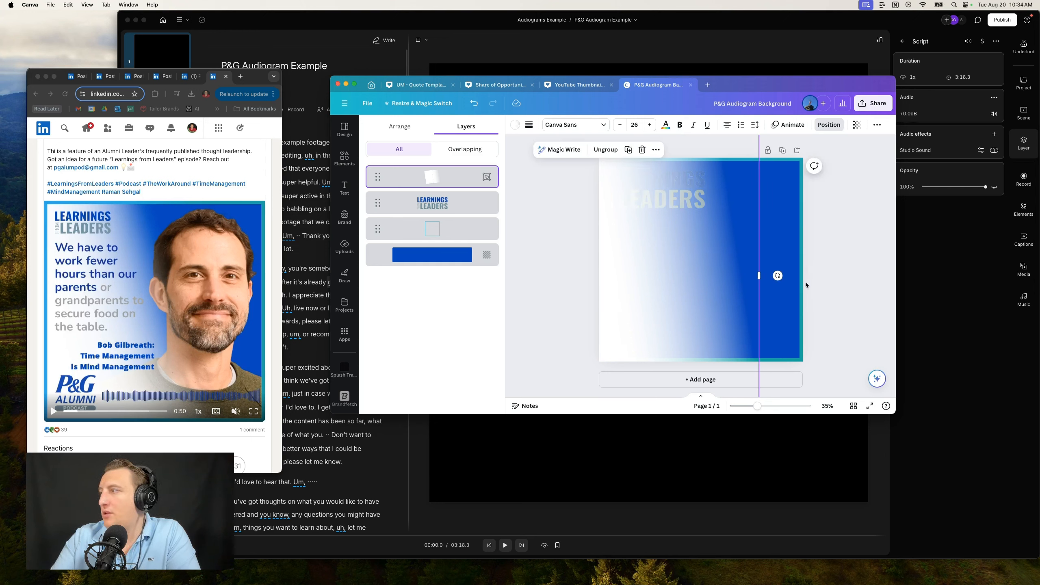
pyautogui.moveTo(778, 276); pyautogui.dragTo(783, 282)
pyautogui.click(698, 274)
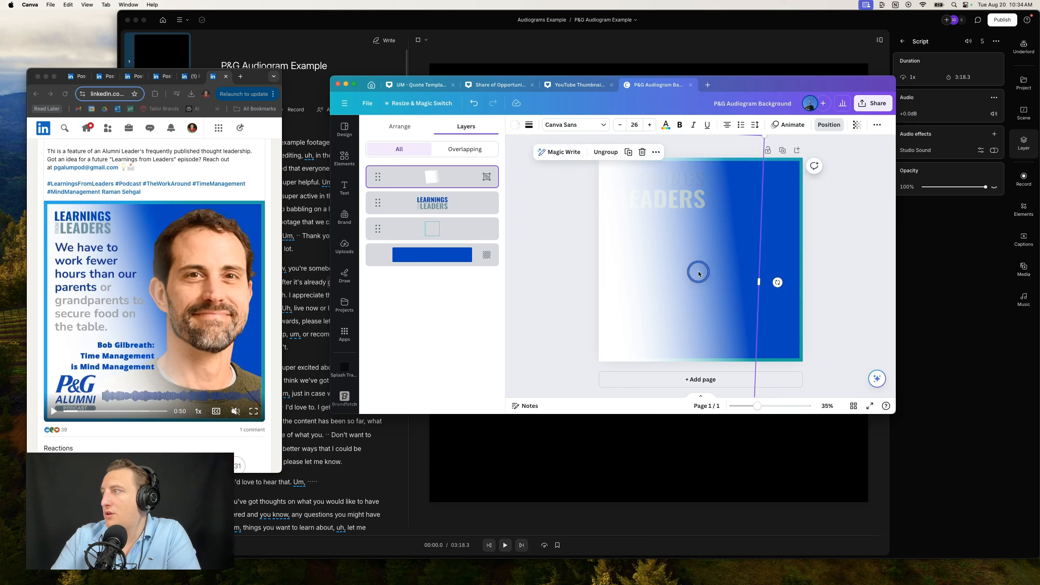
pyautogui.moveTo(699, 274); pyautogui.dragTo(696, 275)
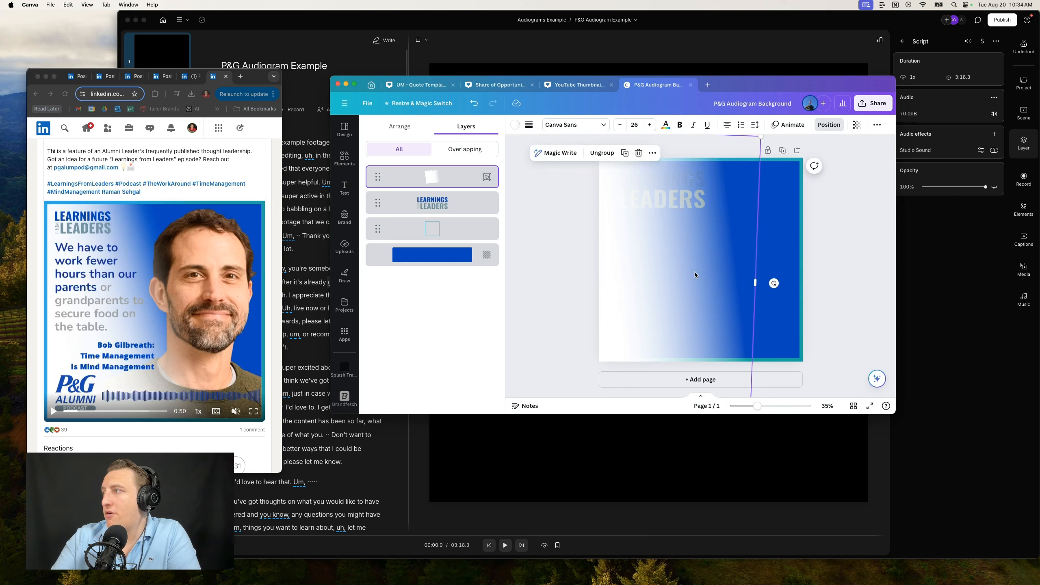
# - Move the white gradient group below the logo and the border square in the layer order, directly above the background
pyautogui.click(773, 200)
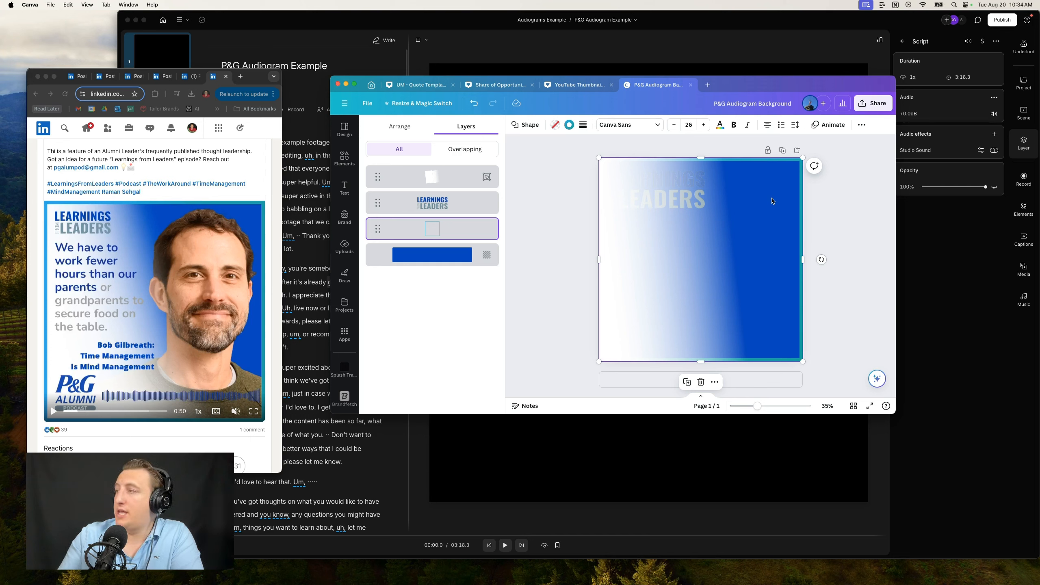
pyautogui.click(607, 289)
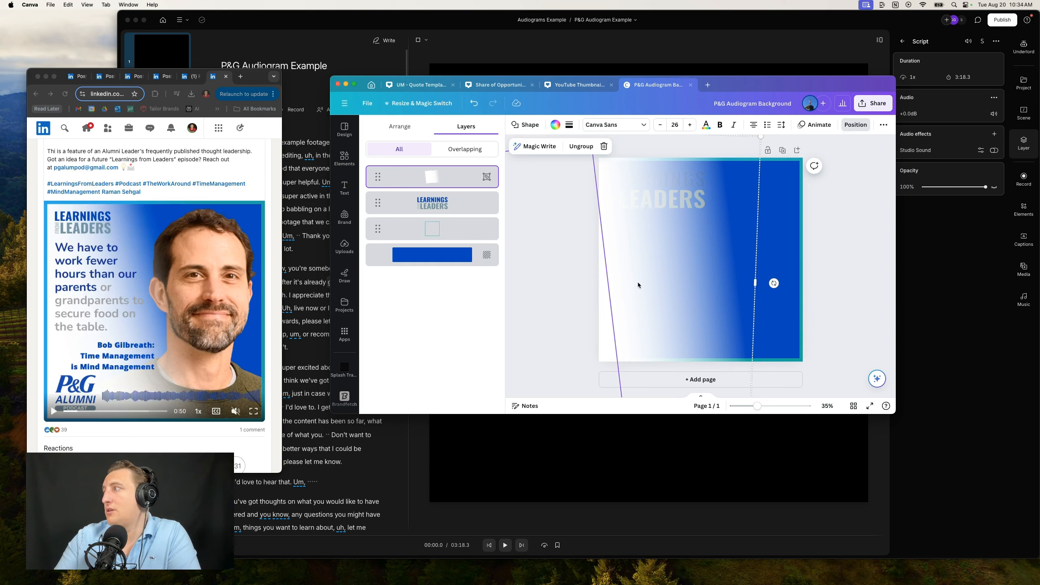
pyautogui.moveTo(378, 177); pyautogui.dragTo(374, 243)
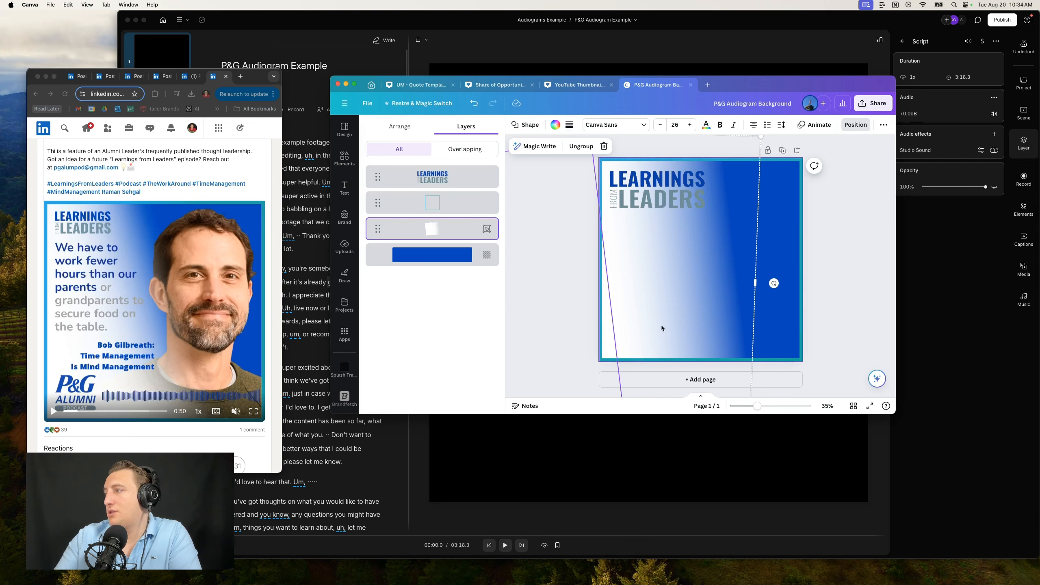
pyautogui.click(532, 303)
pyautogui.click(565, 245)
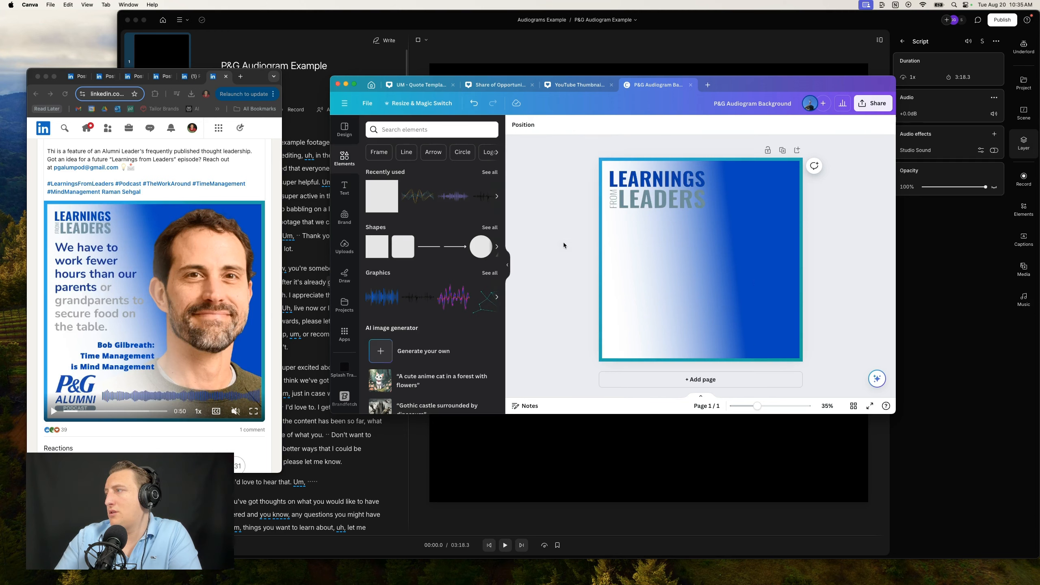
# - Shrink the Learnings from Leaders logo to about two-thirds size and place it just inside the page's upper-left corner
pyautogui.click(666, 193)
pyautogui.moveTo(707, 211); pyautogui.dragTo(669, 194)
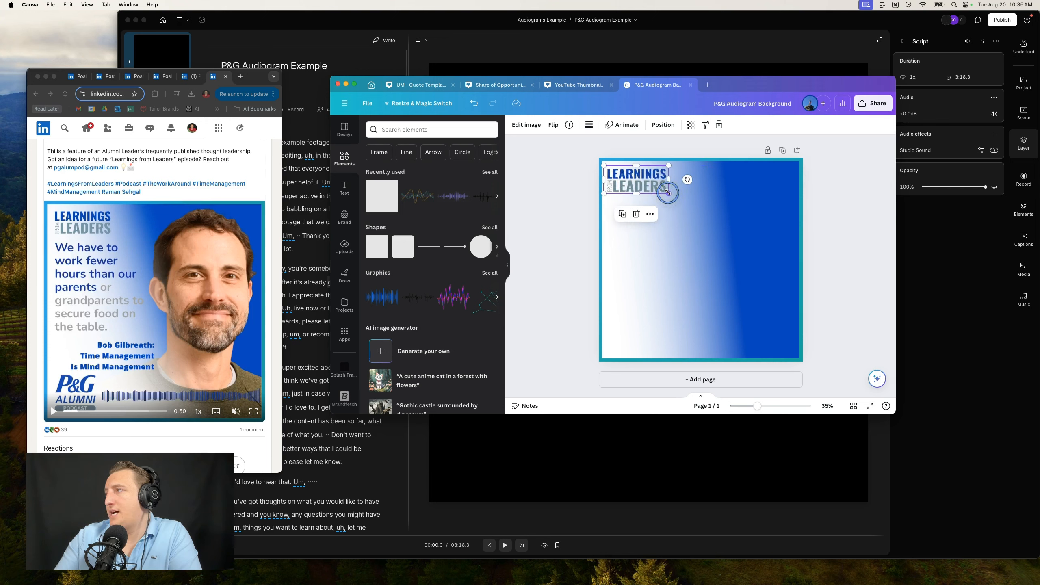
pyautogui.click(647, 185)
pyautogui.moveTo(646, 186); pyautogui.dragTo(650, 188)
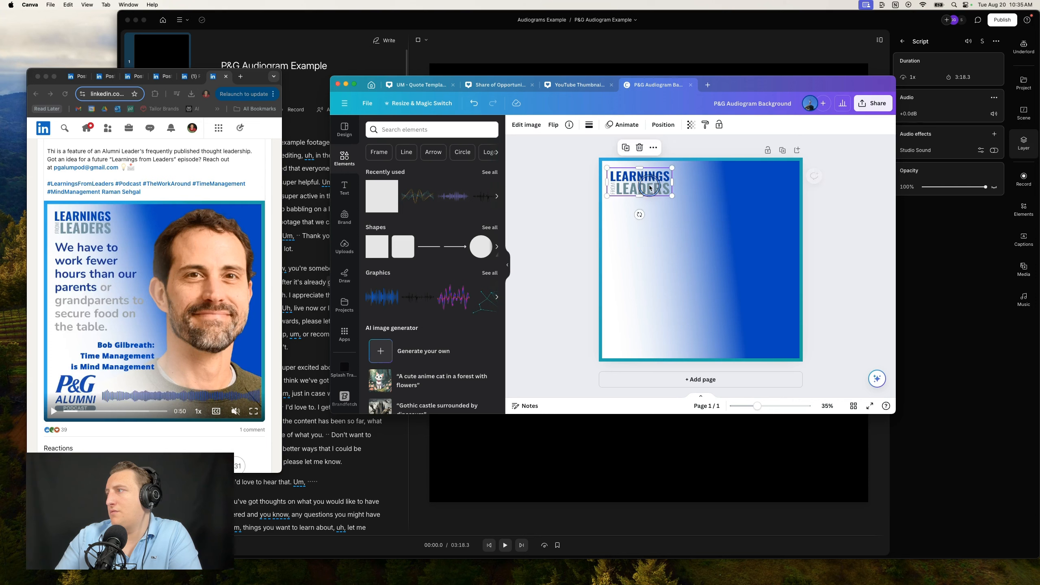
# - Duplicate the Learnings from Leaders logo, crop the copy to its P&G Alumni Podcast part, and place it in the page's lower-left corner
pyautogui.click(572, 202)
pyautogui.press('super+z')
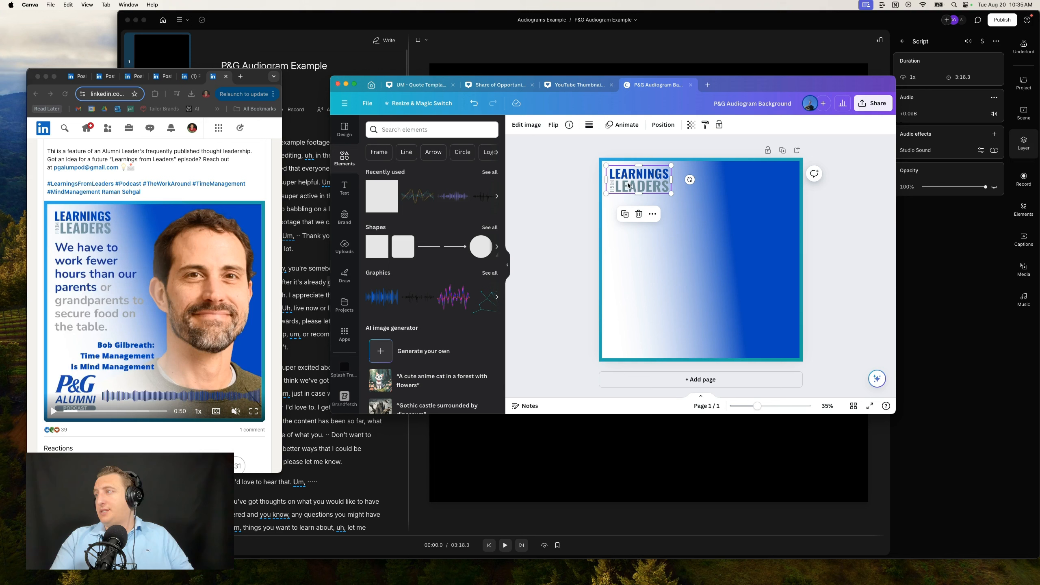
pyautogui.click(626, 214)
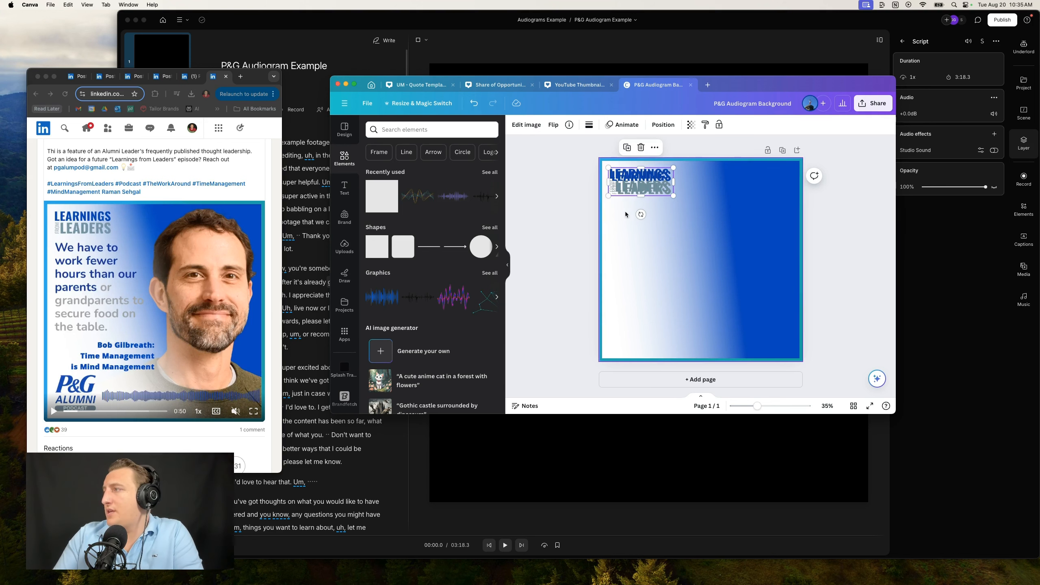
pyautogui.moveTo(641, 182); pyautogui.dragTo(638, 259)
pyautogui.doubleClick(642, 309)
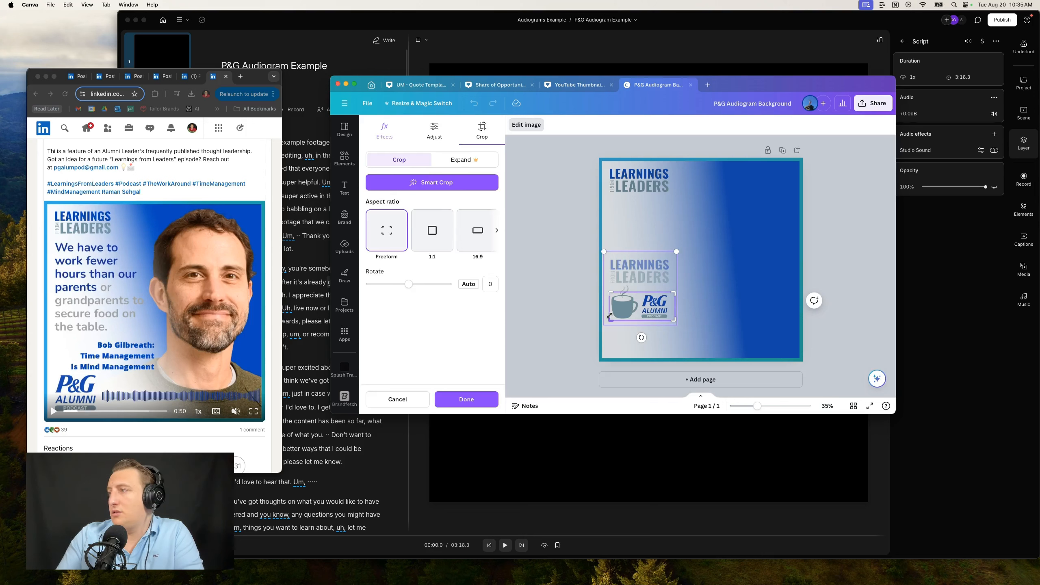
pyautogui.press('Return')
pyautogui.moveTo(610, 306); pyautogui.dragTo(653, 316)
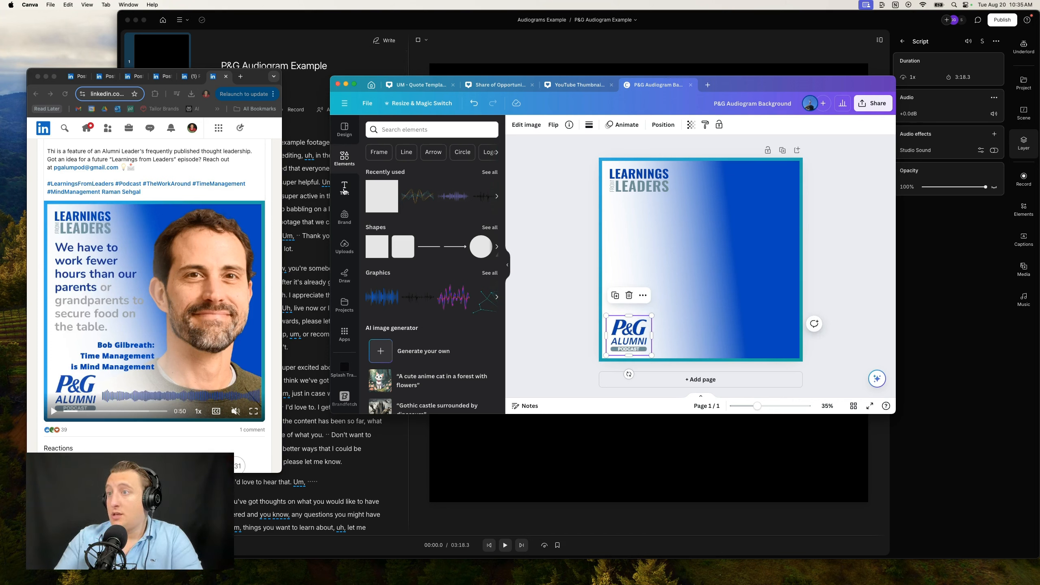
# - Try out a subheading reading "Guest Name" in the middle of the page and delete it
pyautogui.click(340, 192)
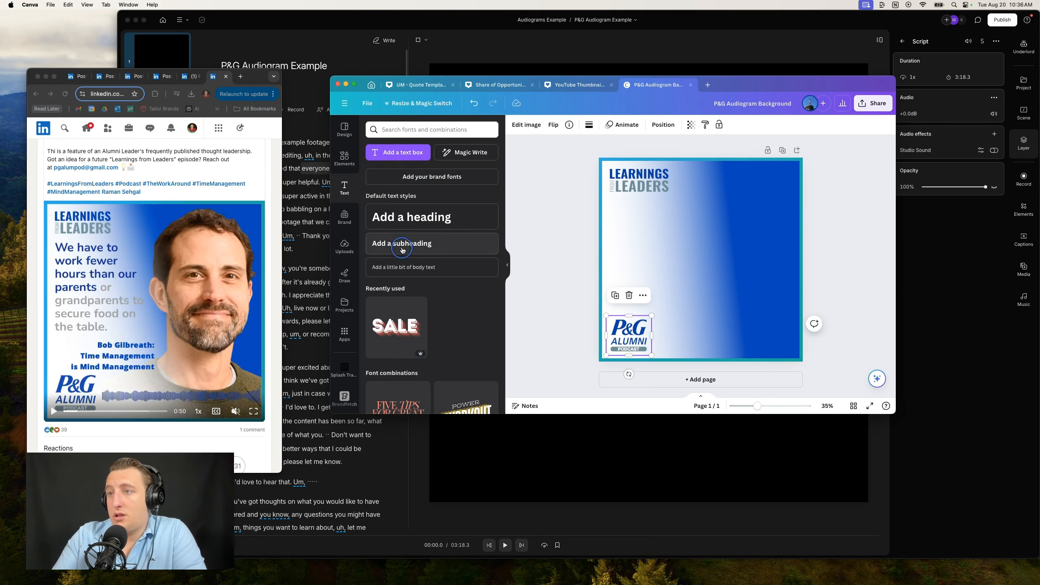
pyautogui.click(403, 249)
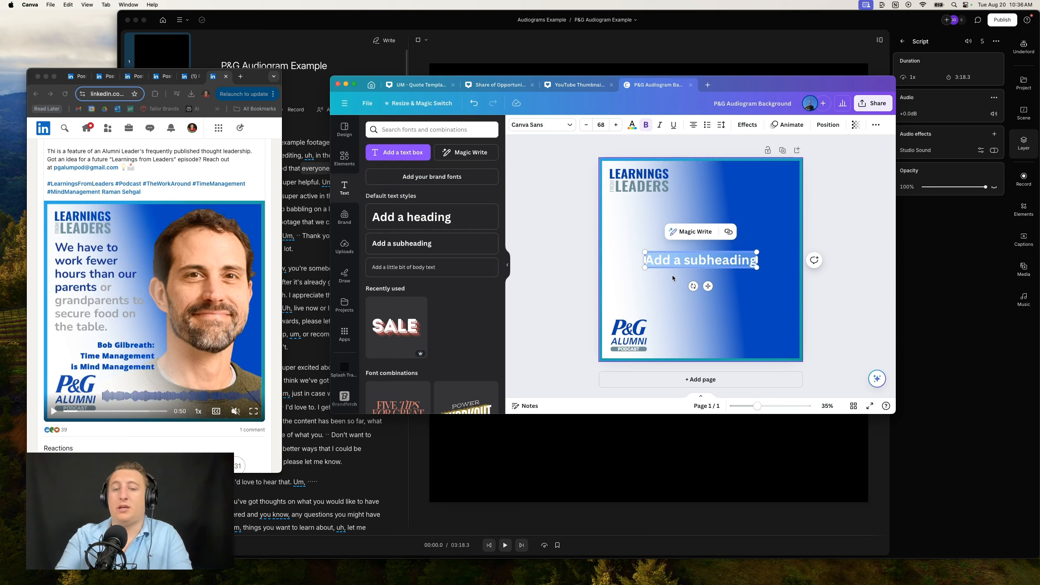
pyautogui.write('G')
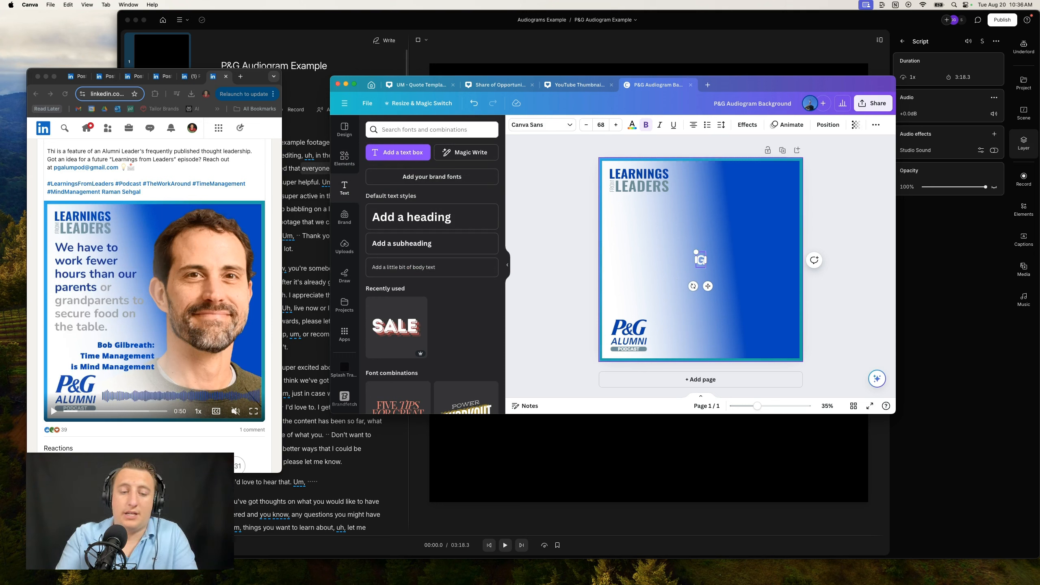
pyautogui.write('uest Name')
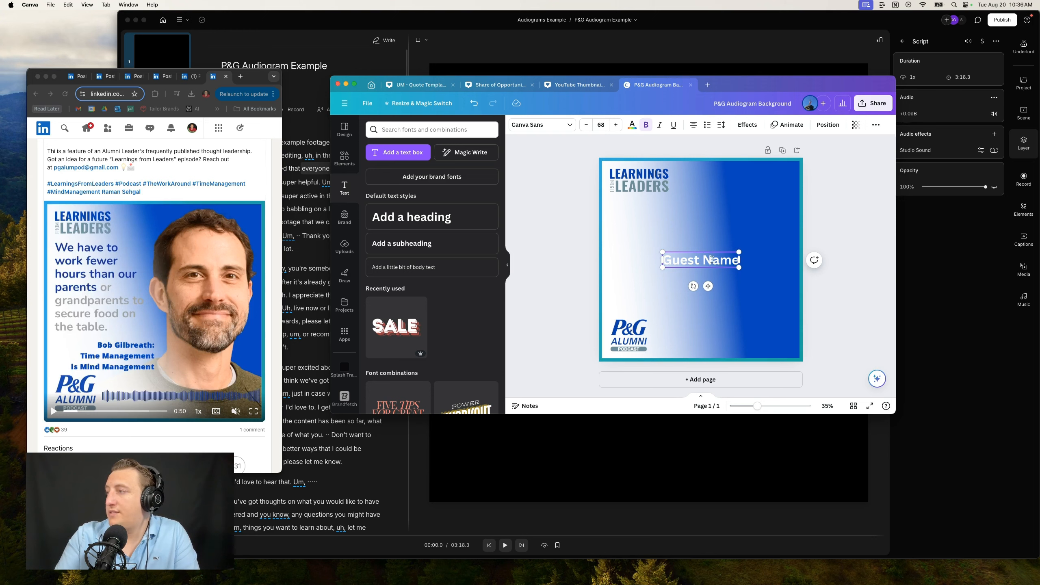
pyautogui.tripleClick(709, 259)
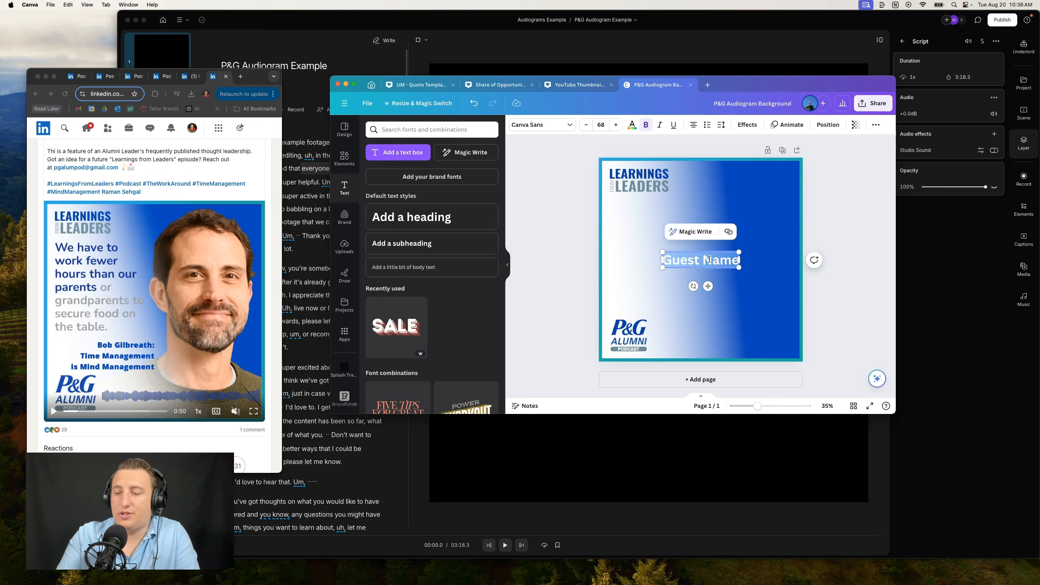
pyautogui.press('BackSpace')
pyautogui.click(562, 234)
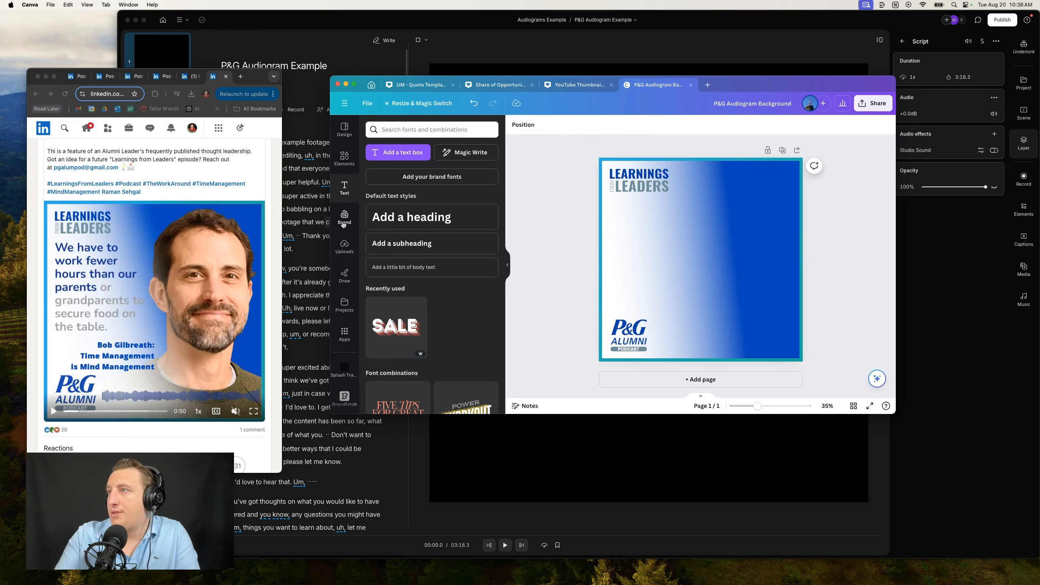
# - Insert the uploaded photo of the smiling man in a navy polo behind a laptop and remove its background
pyautogui.click(345, 245)
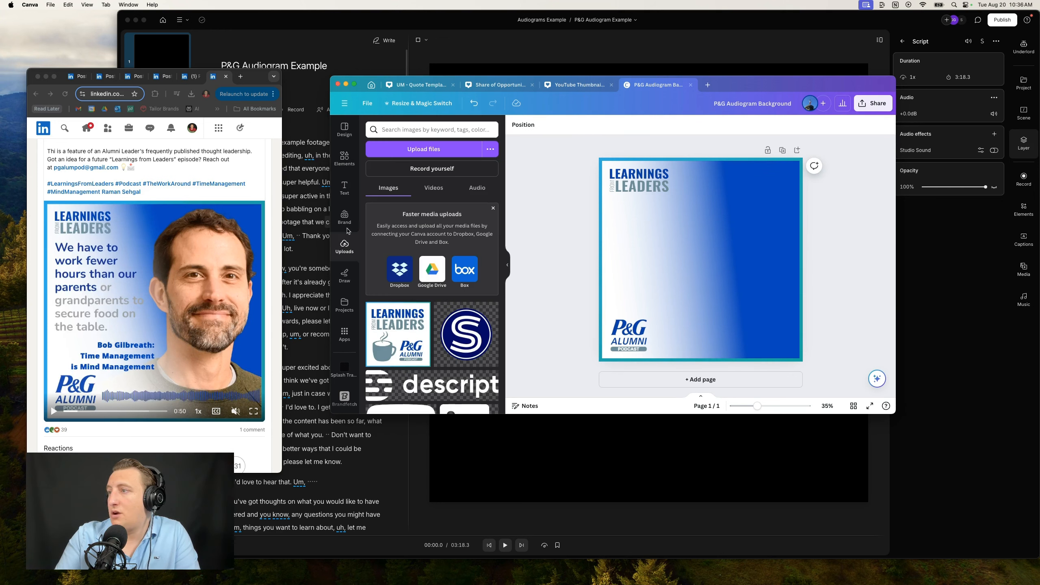
pyautogui.scroll(-5, 407, 315)
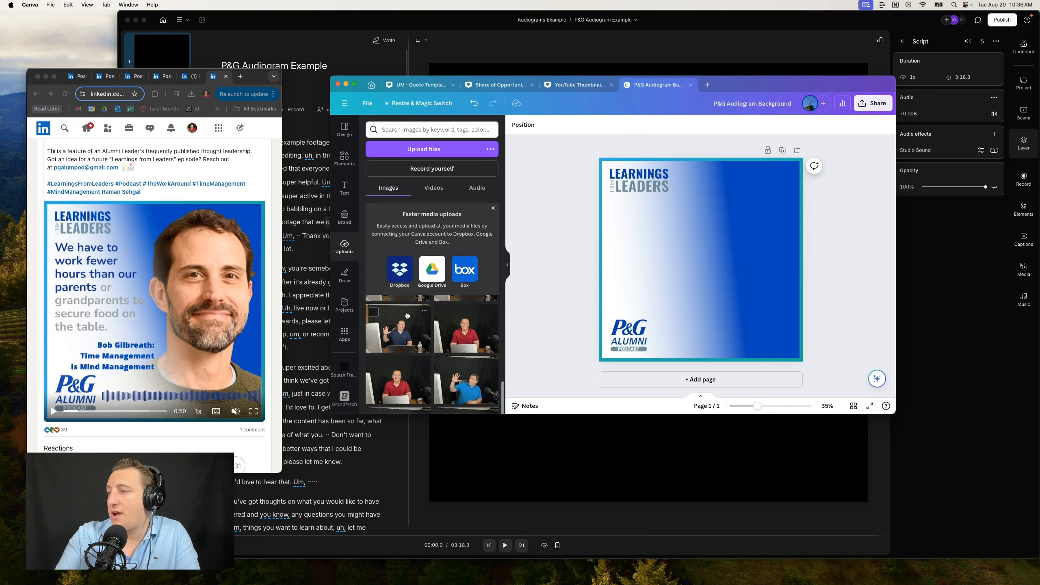
pyautogui.scroll(1, 408, 315)
pyautogui.scroll(-1, 407, 316)
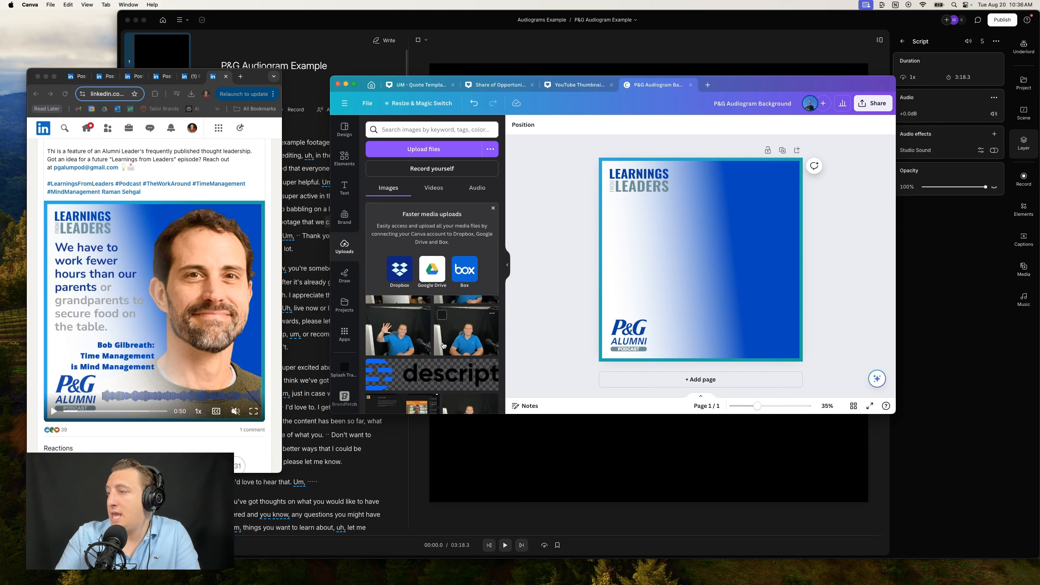
pyautogui.click(444, 345)
pyautogui.click(527, 125)
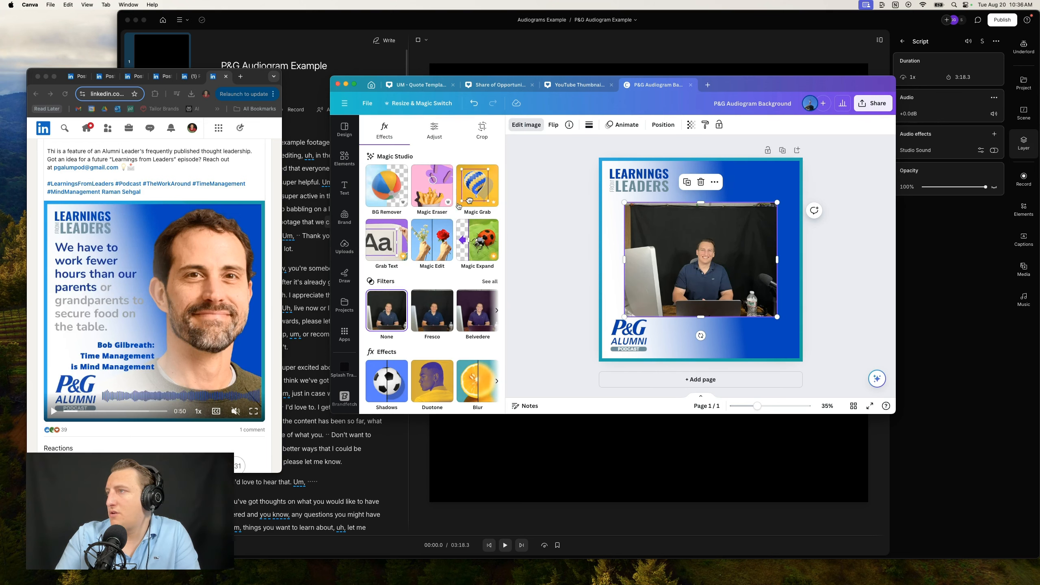
pyautogui.click(388, 178)
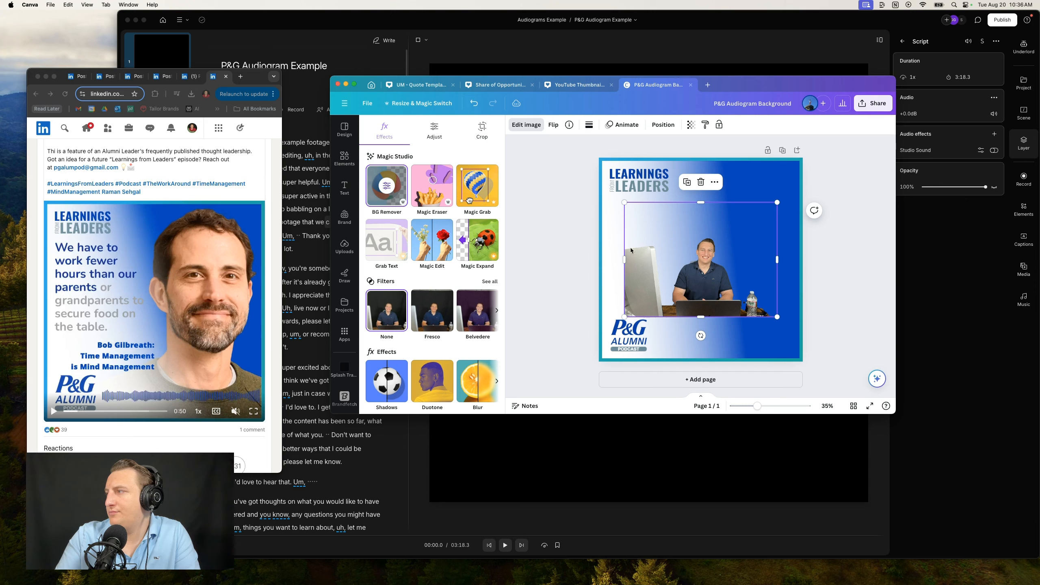
# - Crop the photo to the man's head and shoulders, enlarge it about fourfold, and place it over the page's lower-right area
pyautogui.moveTo(625, 260); pyautogui.dragTo(671, 260)
pyautogui.moveTo(726, 316); pyautogui.dragTo(724, 284)
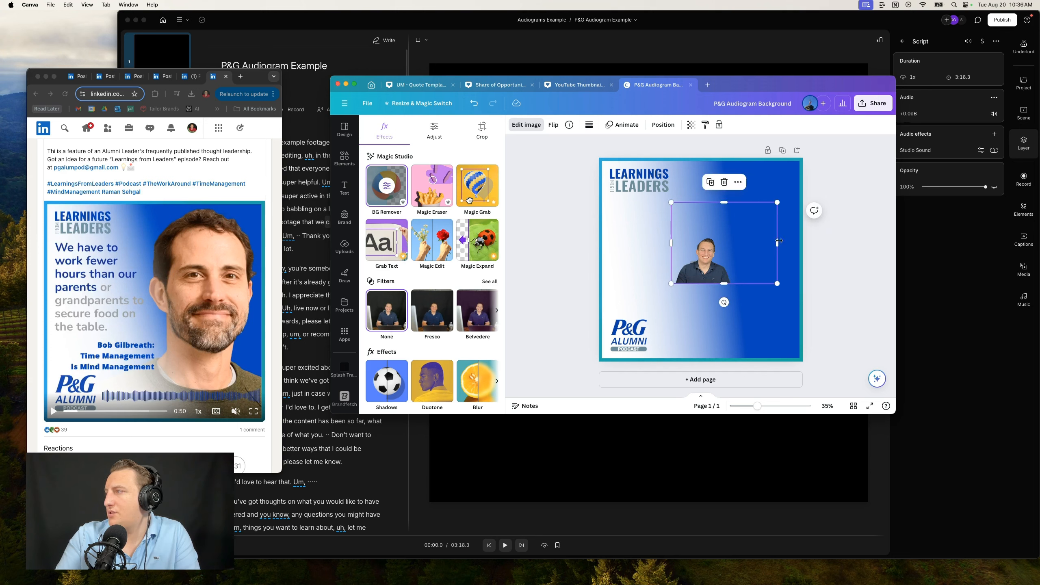
pyautogui.moveTo(775, 243); pyautogui.dragTo(736, 243)
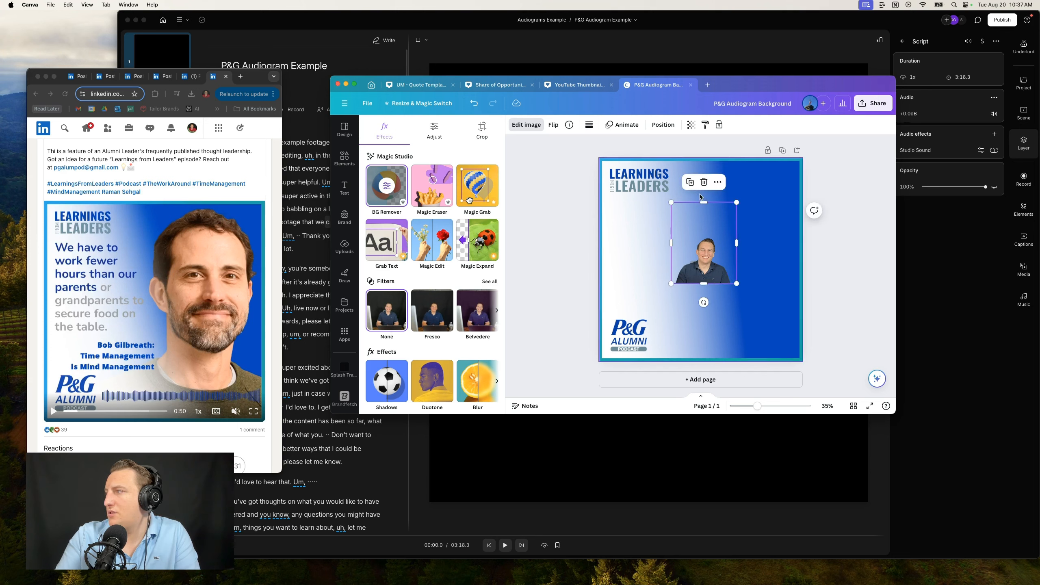
pyautogui.moveTo(704, 201); pyautogui.dragTo(704, 232)
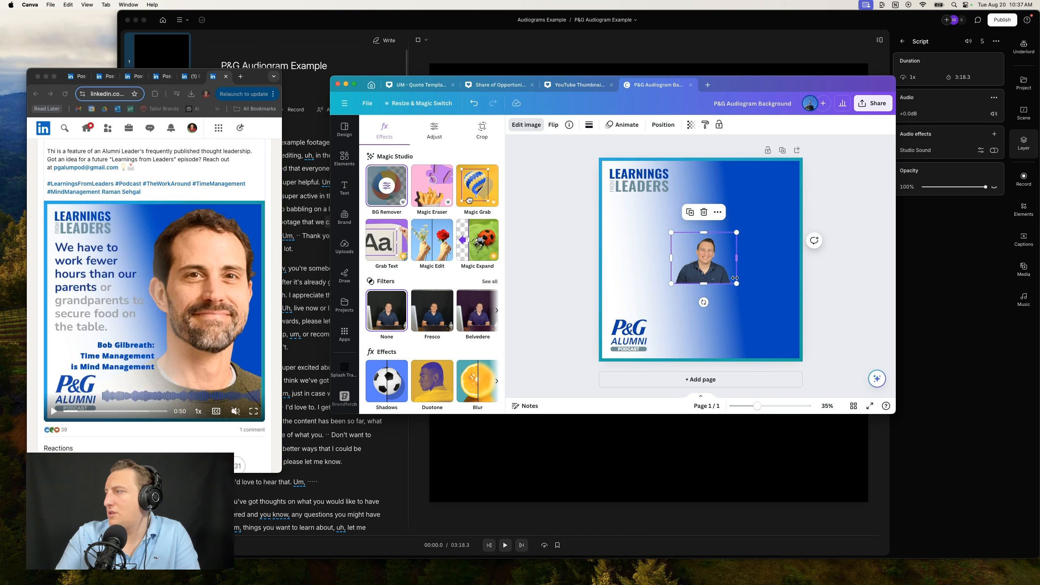
pyautogui.moveTo(736, 281); pyautogui.dragTo(904, 439)
pyautogui.moveTo(794, 322); pyautogui.dragTo(759, 256)
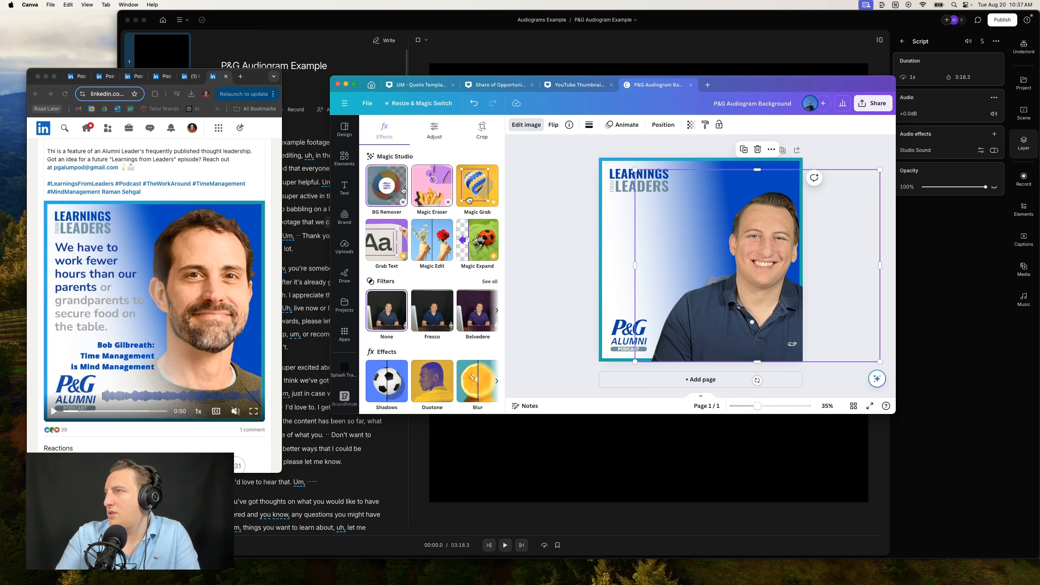
# - Erase the leftover background fragment above the man's shoulder using the Background Remover's Erase brush at size 4
pyautogui.click(387, 190)
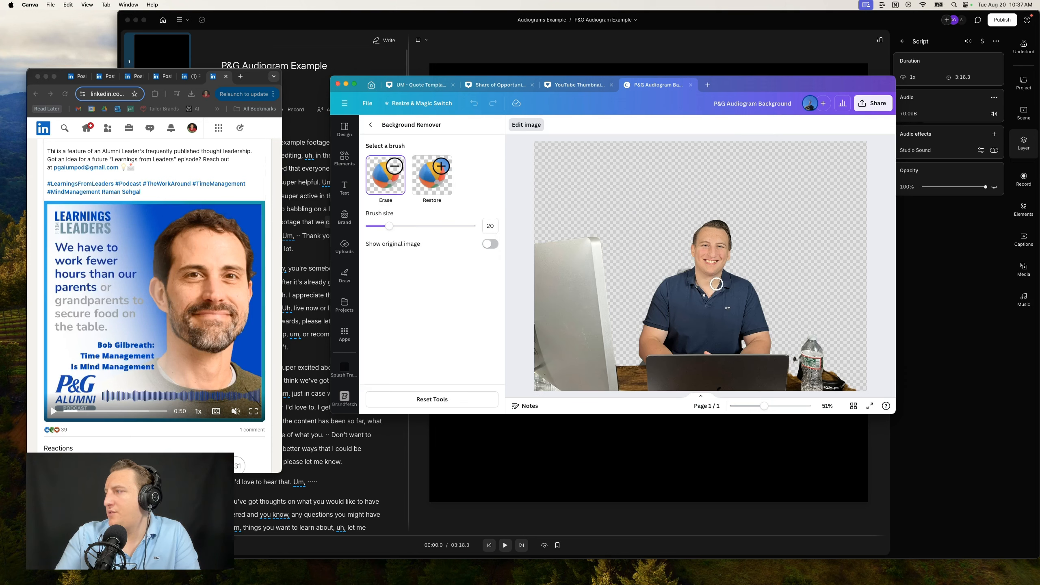
pyautogui.scroll(8, 679, 270)
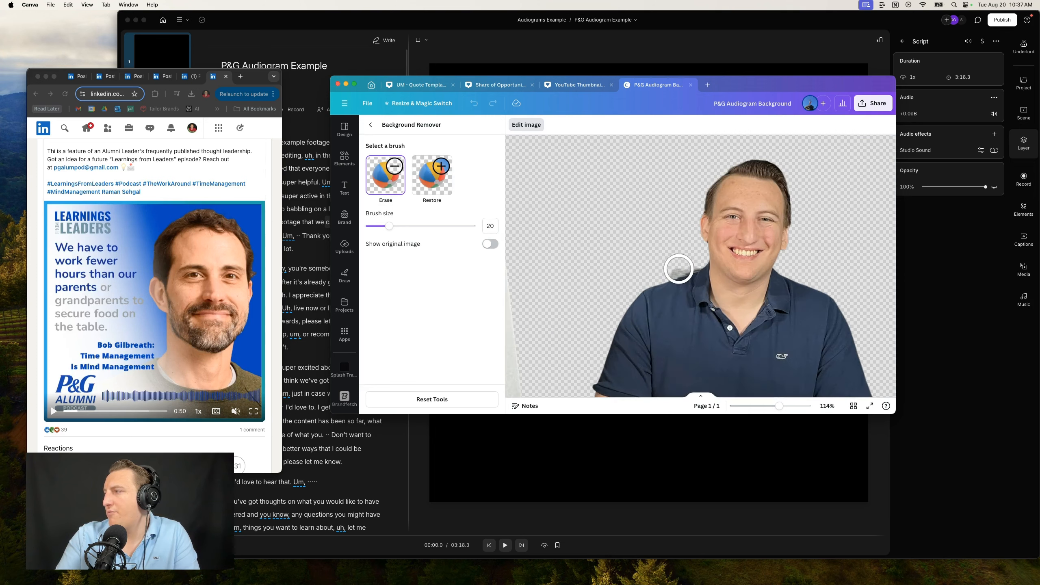
pyautogui.scroll(-2, 679, 267)
pyautogui.scroll(3, 684, 253)
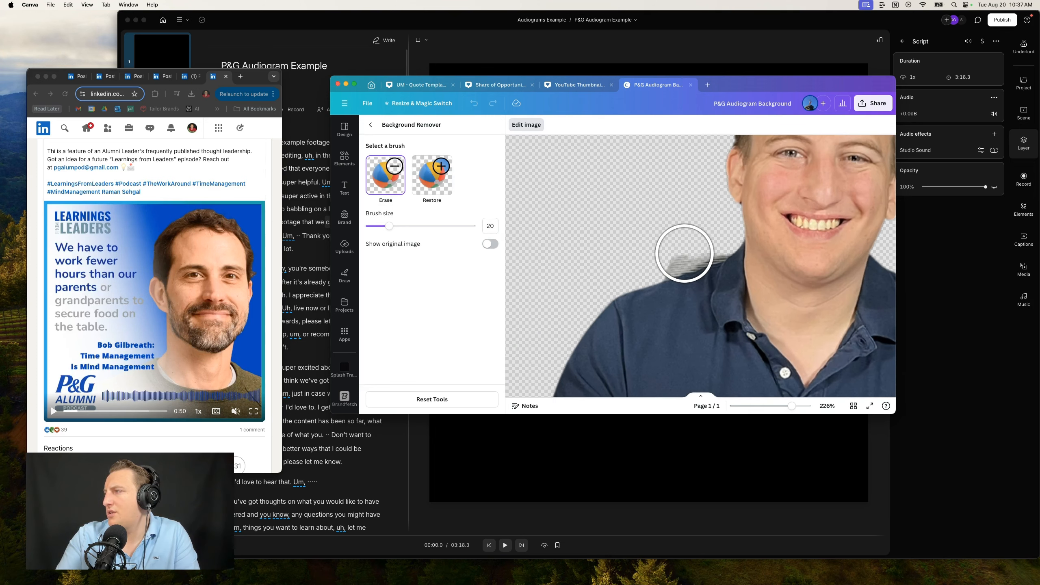
pyautogui.moveTo(387, 227); pyautogui.dragTo(373, 227)
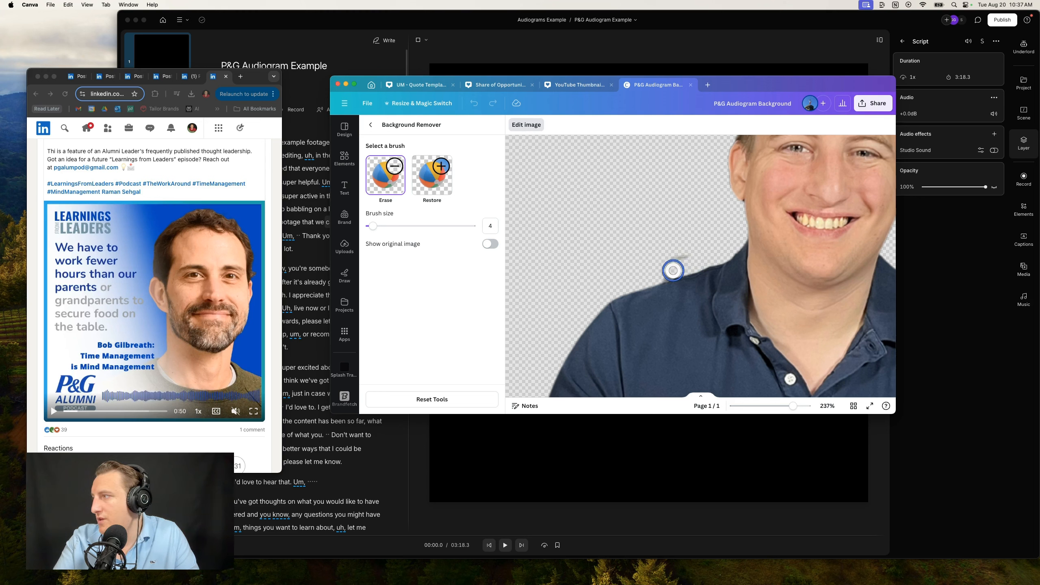
pyautogui.moveTo(658, 266)
pyautogui.mouseDown()
pyautogui.moveTo(699, 256)
pyautogui.moveTo(642, 265)
pyautogui.moveTo(705, 253)
pyautogui.moveTo(675, 258)
pyautogui.mouseUp()
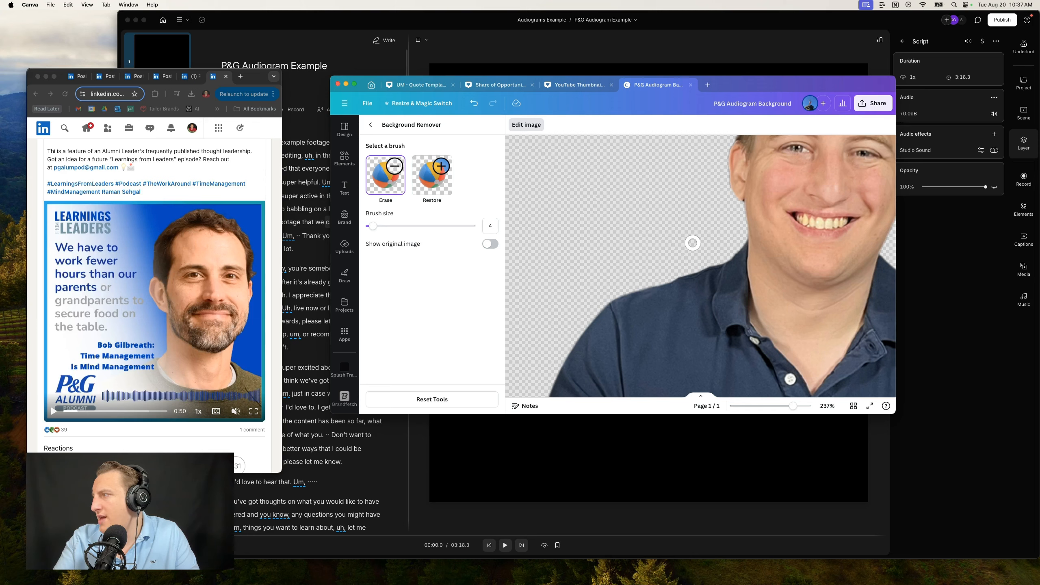
pyautogui.scroll(-5, 693, 243)
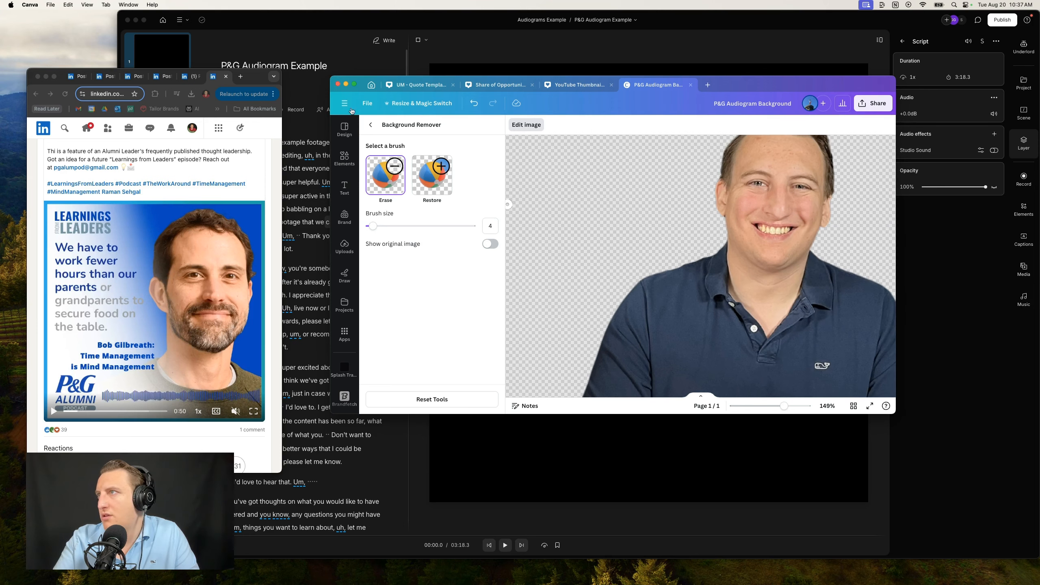
pyautogui.click(372, 124)
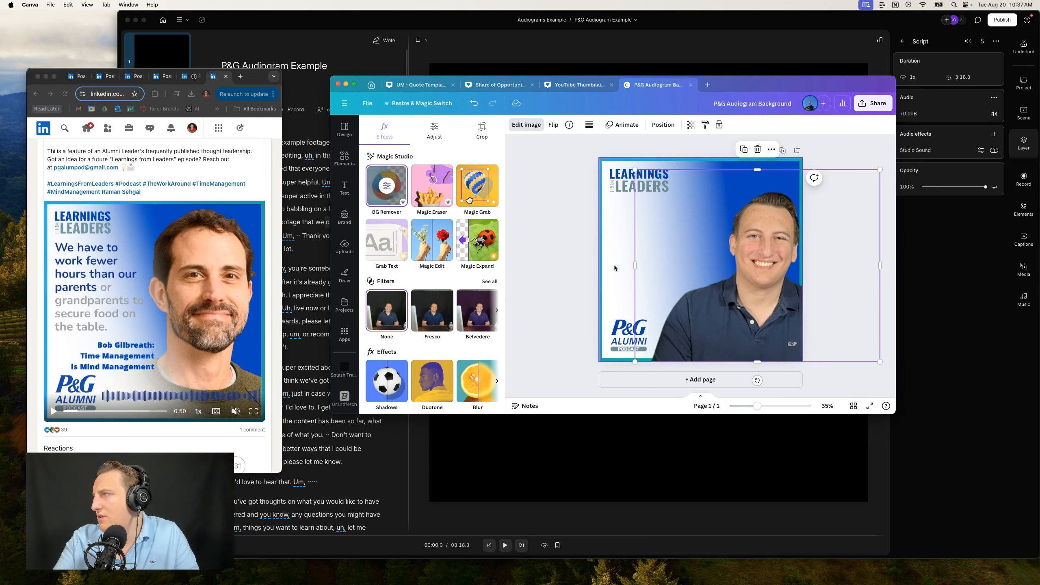
# - Move the portrait directly above the blue background in the layer order and enlarge it slightly to fill the page's height
pyautogui.moveTo(781, 285); pyautogui.dragTo(740, 269)
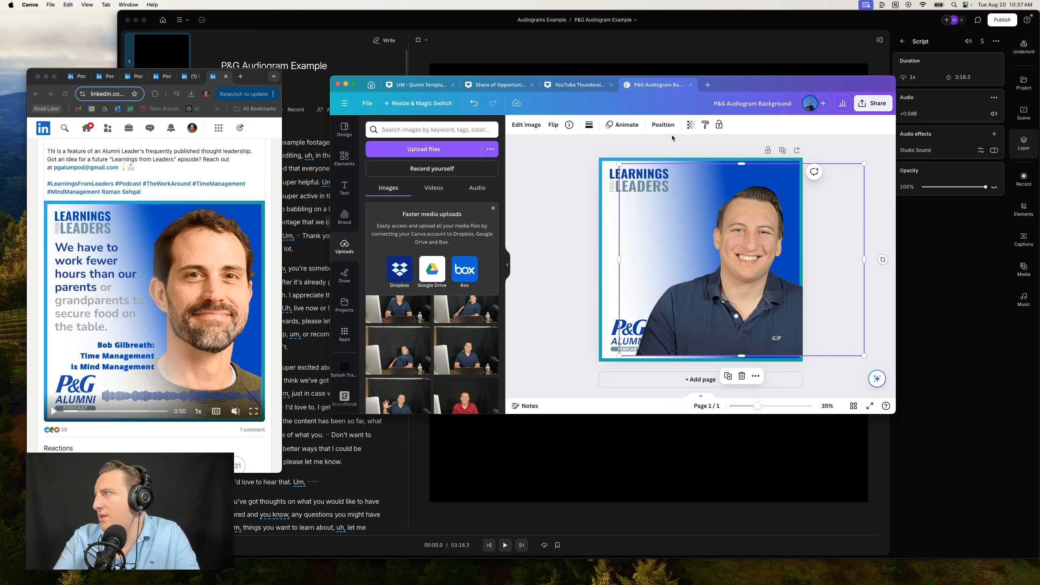
pyautogui.click(664, 125)
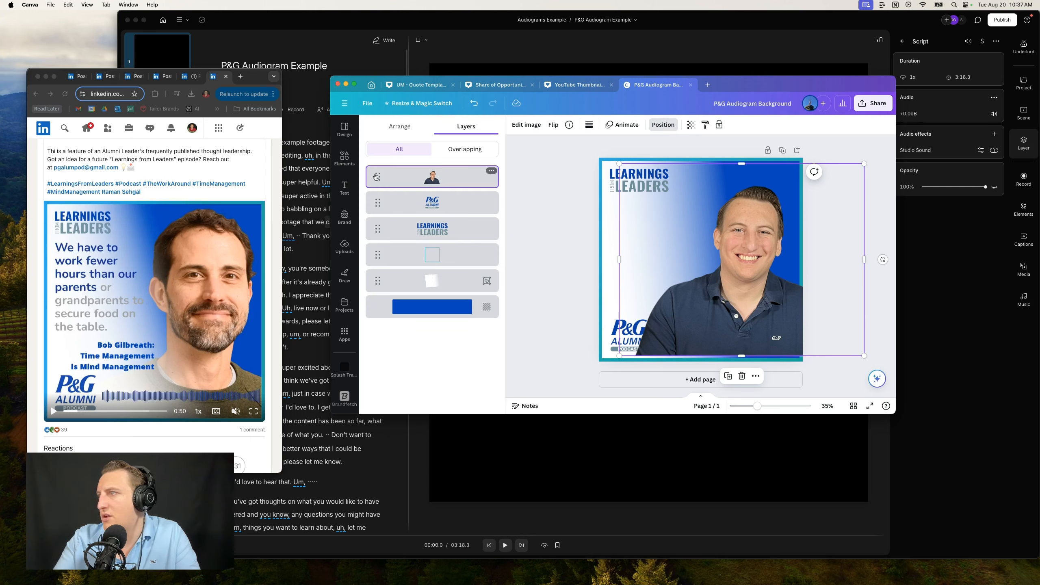
pyautogui.moveTo(376, 176); pyautogui.dragTo(379, 287)
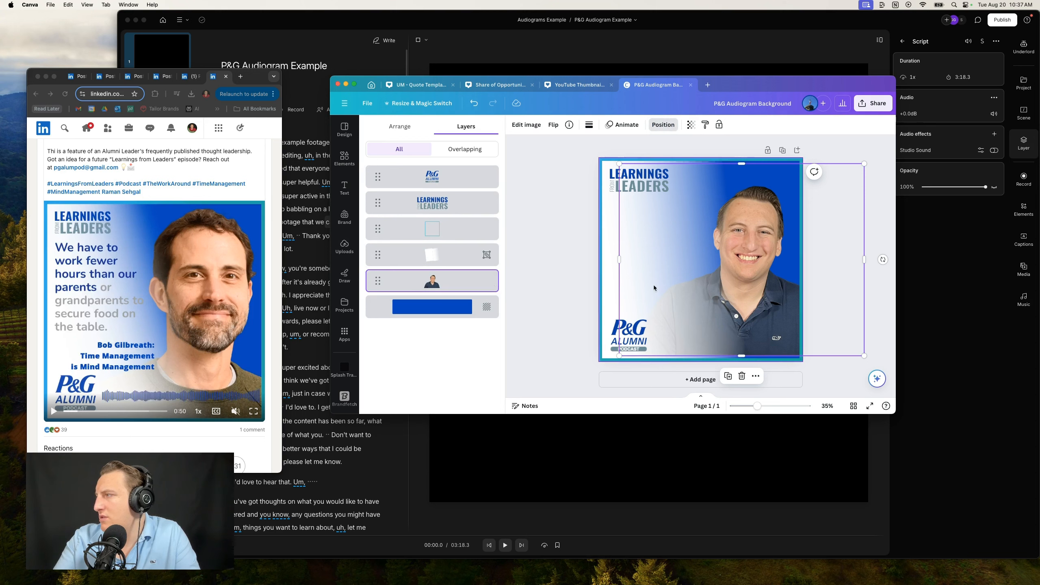
pyautogui.moveTo(759, 249); pyautogui.dragTo(758, 254)
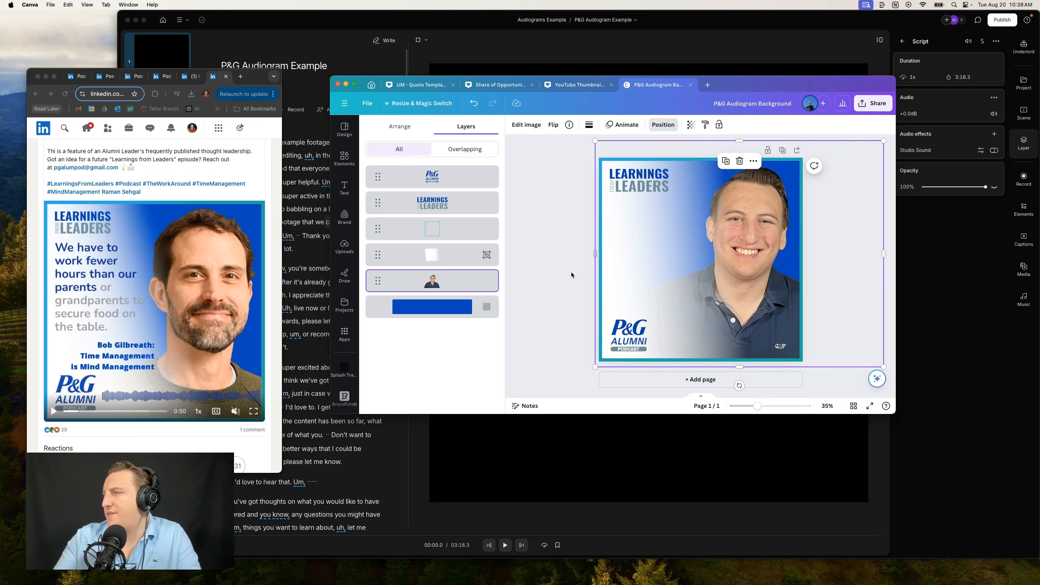
pyautogui.click(553, 271)
pyautogui.click(553, 218)
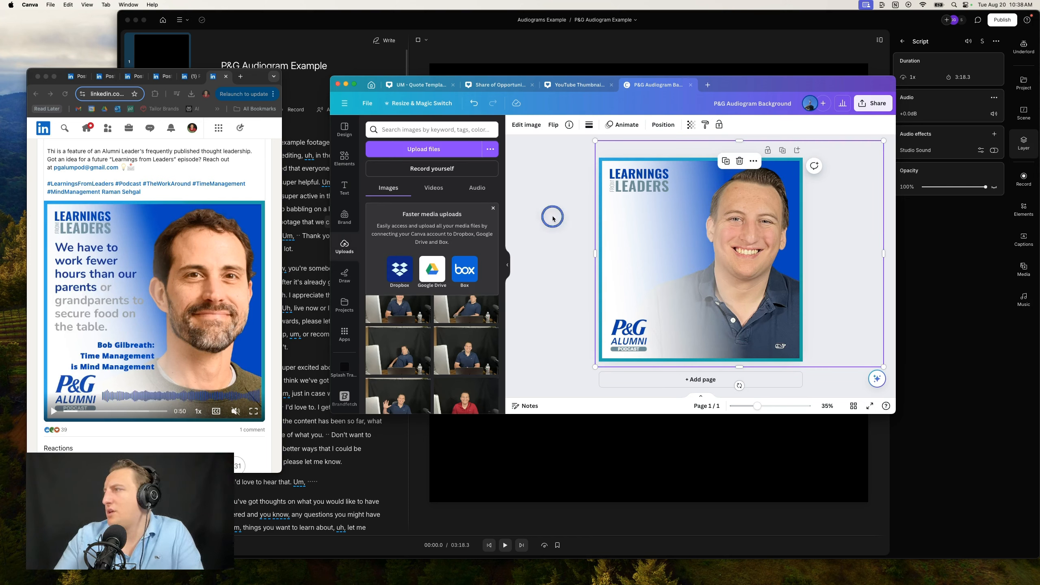
# - Export the finished design, switch to Descript, and add the imported P&G Audiogram Background.png as a new layer filling the composition
pyautogui.click(873, 104)
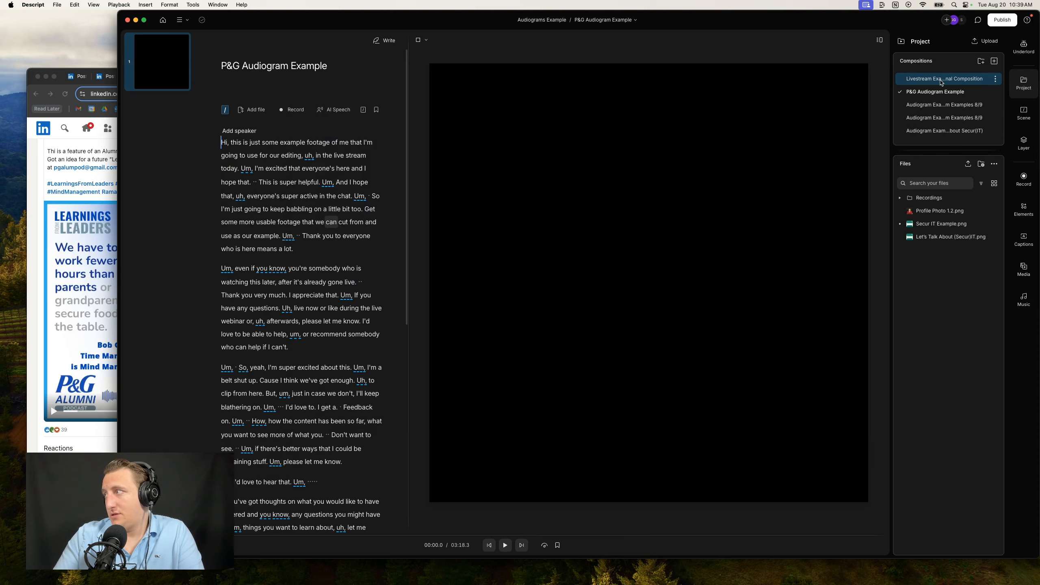
pyautogui.click(1024, 84)
pyautogui.click(1025, 88)
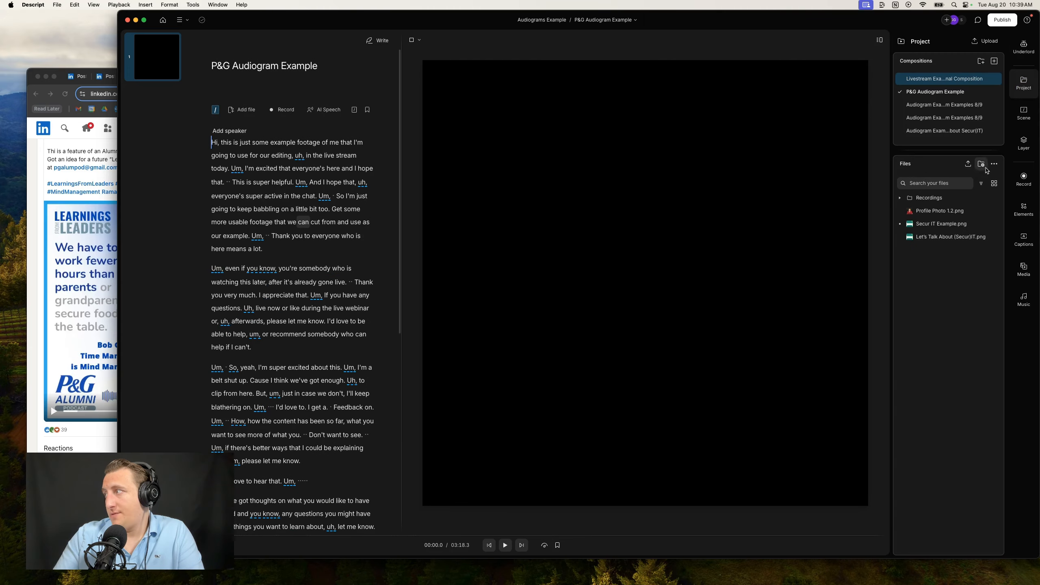
pyautogui.click(968, 165)
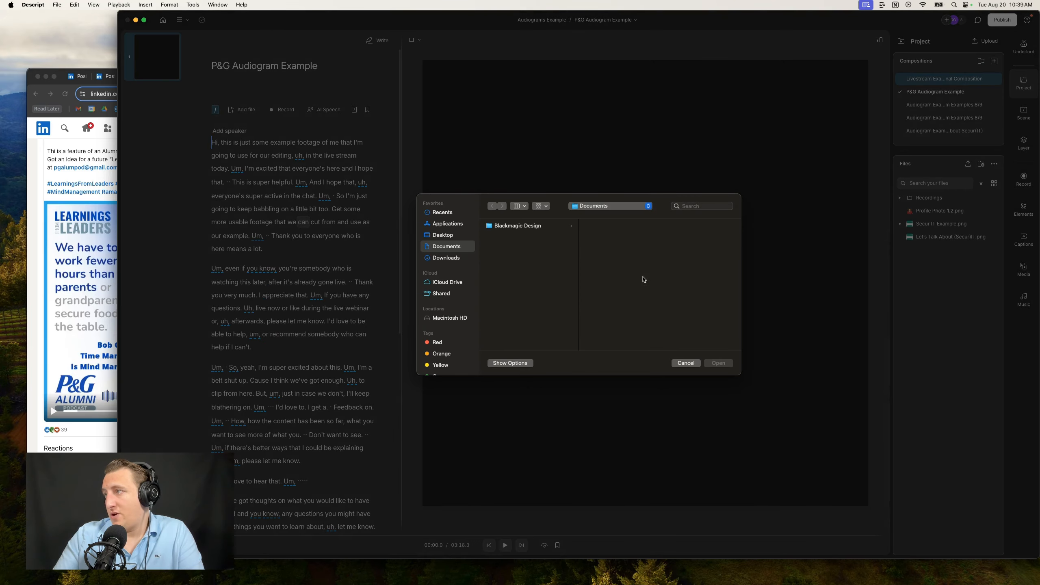
pyautogui.click(440, 257)
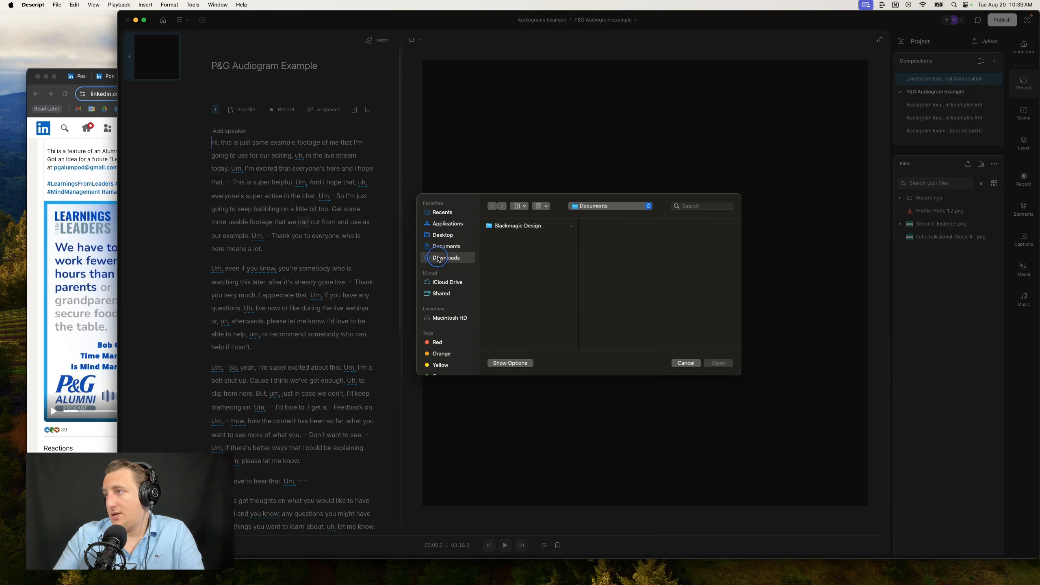
pyautogui.scroll(-10, 504, 299)
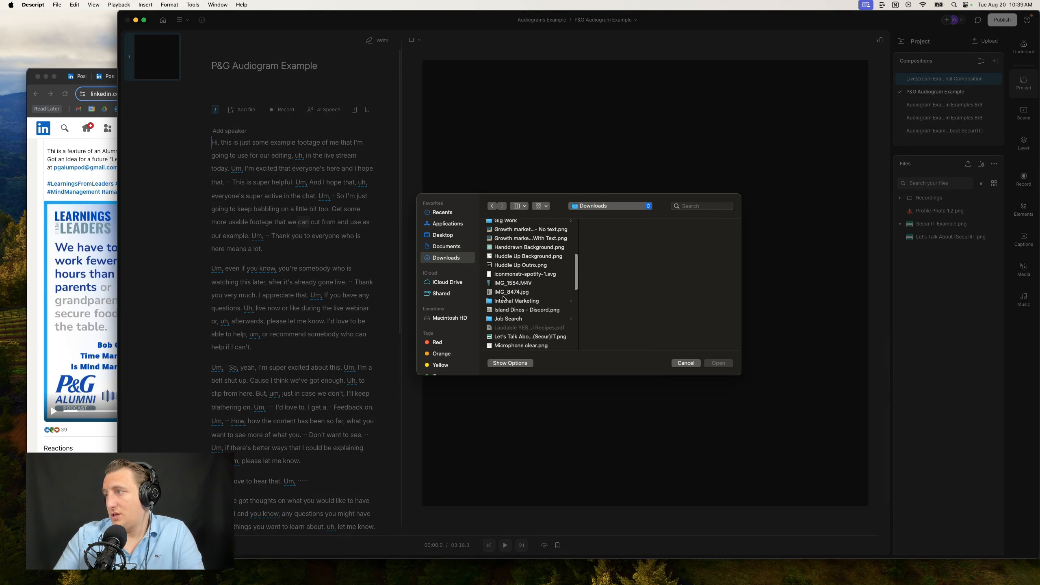
pyautogui.click(710, 207)
pyautogui.write('p&')
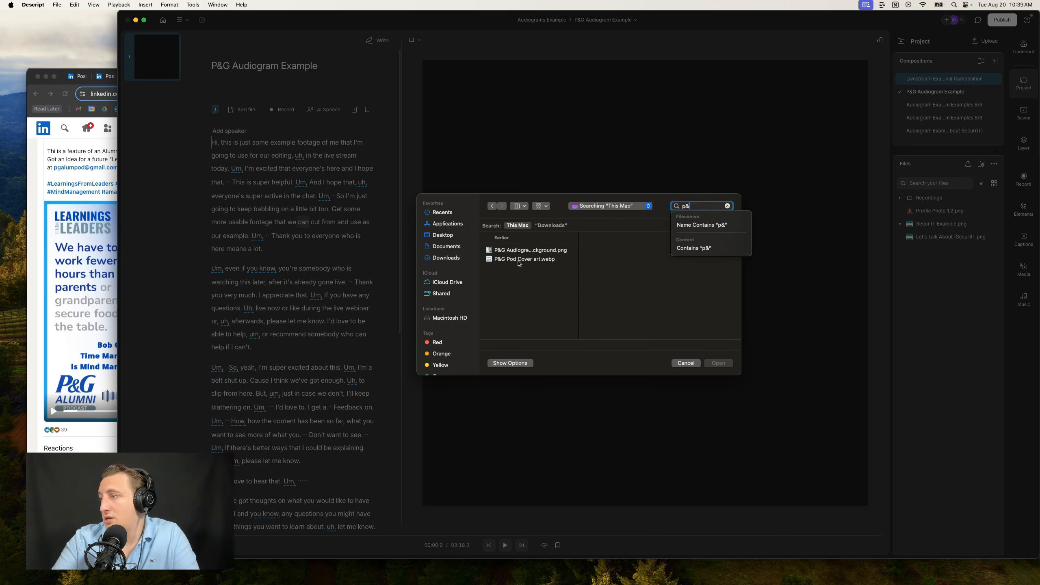
pyautogui.click(521, 250)
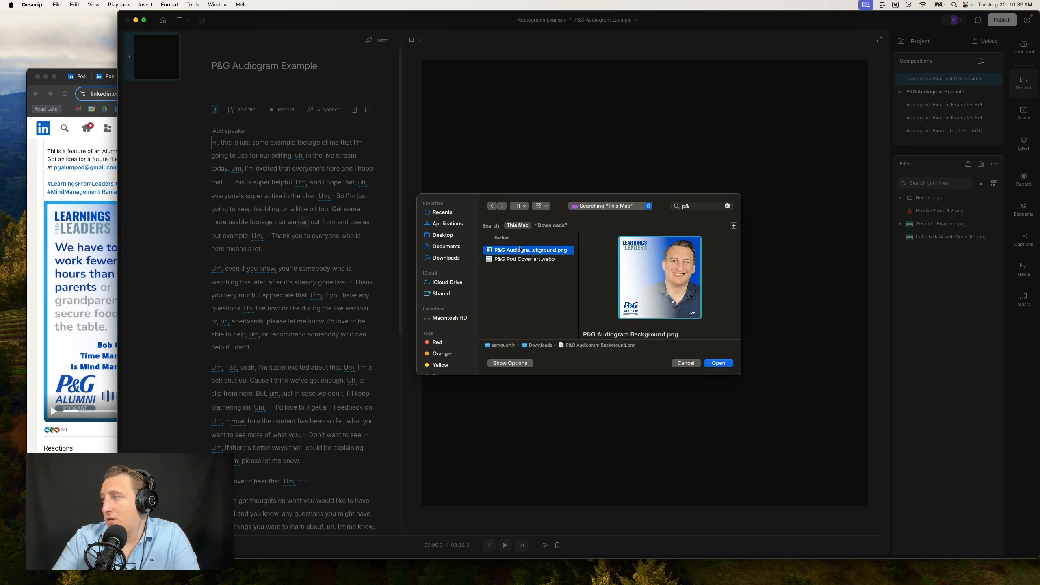
pyautogui.click(718, 363)
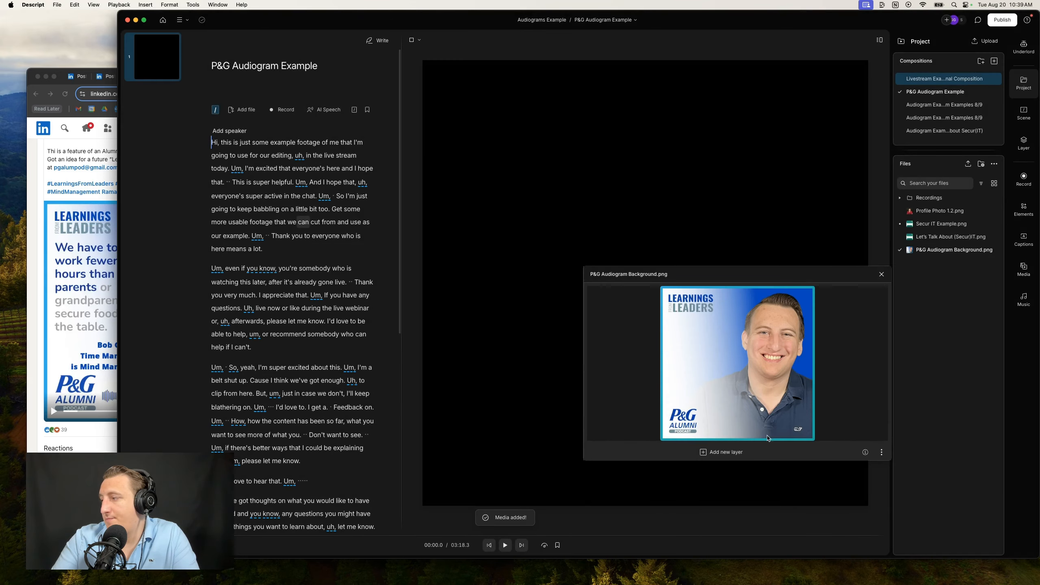
pyautogui.click(713, 455)
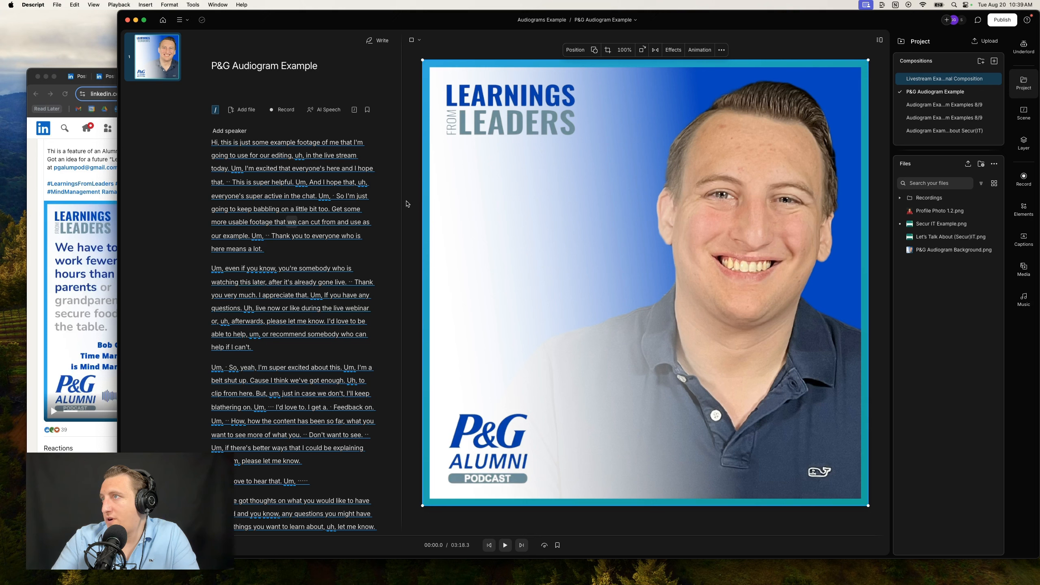
pyautogui.click(407, 203)
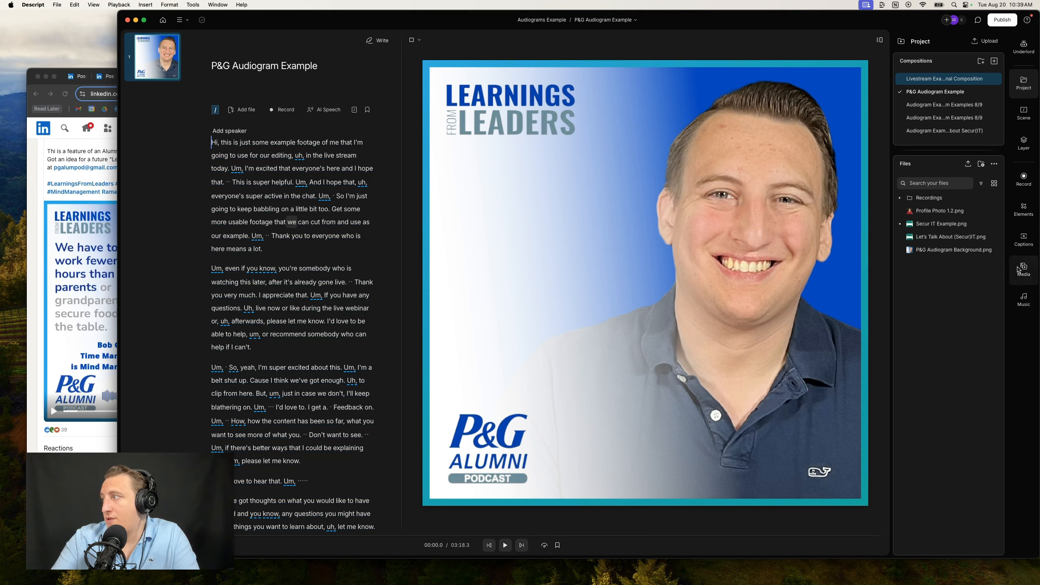
# - Apply Karaoke classic captions to all scenes and reshape the caption box into a tall block below the Learnings from Leaders logo, beside the man
pyautogui.click(1024, 240)
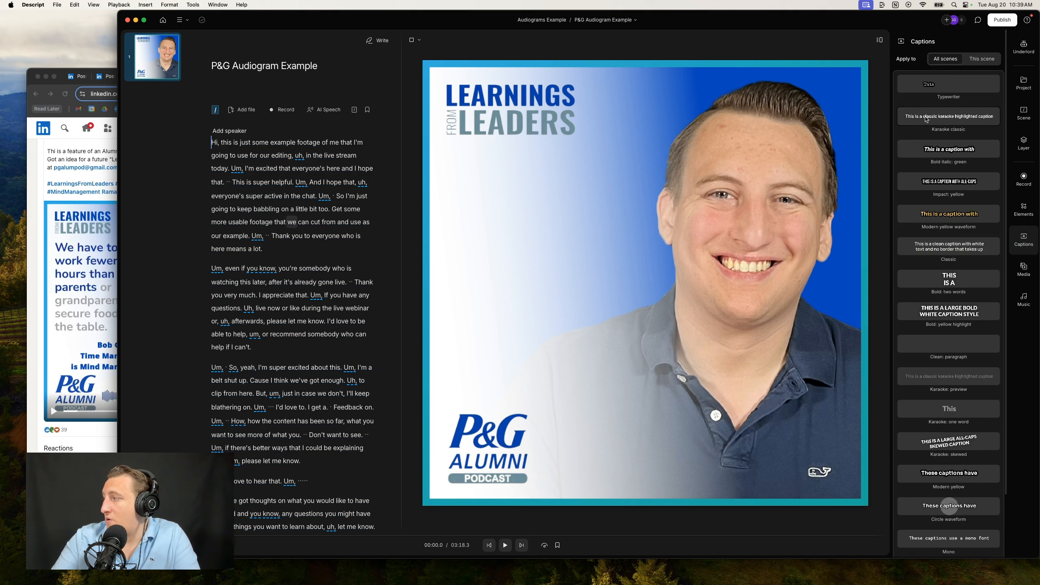
pyautogui.click(926, 119)
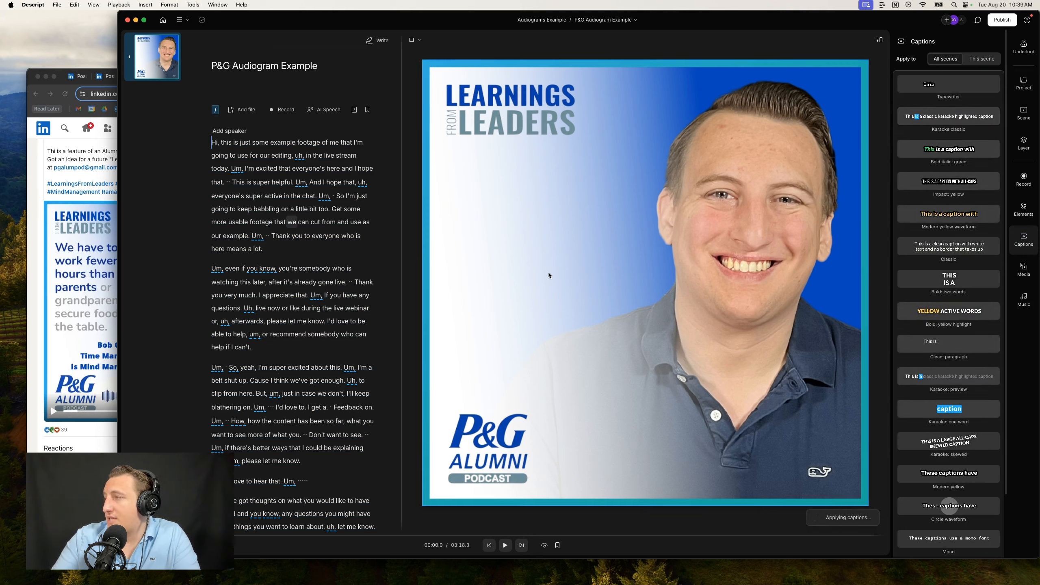
pyautogui.moveTo(602, 435); pyautogui.dragTo(579, 185)
pyautogui.moveTo(821, 177); pyautogui.dragTo(647, 169)
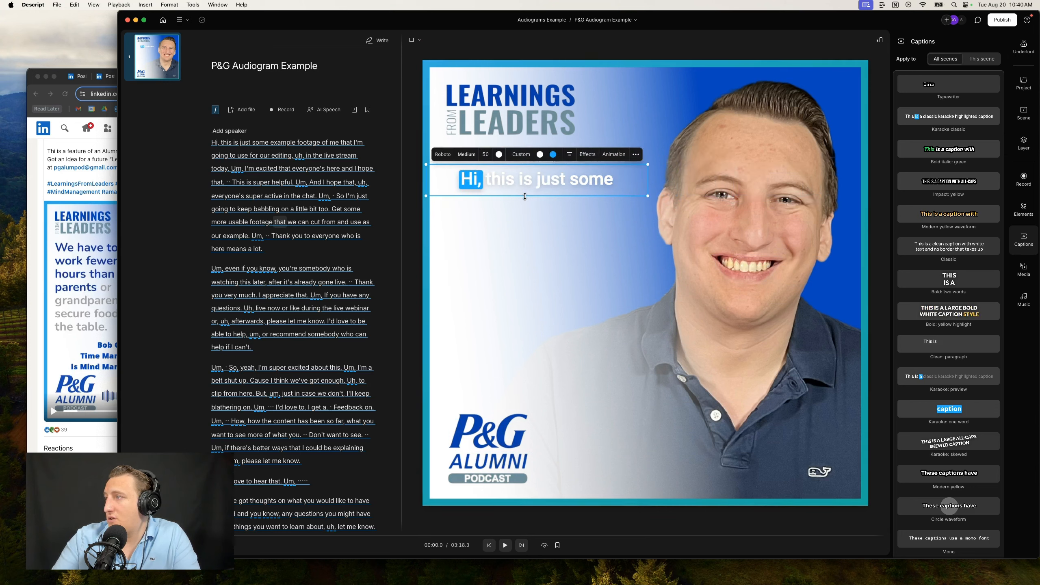
pyautogui.moveTo(525, 197); pyautogui.dragTo(522, 351)
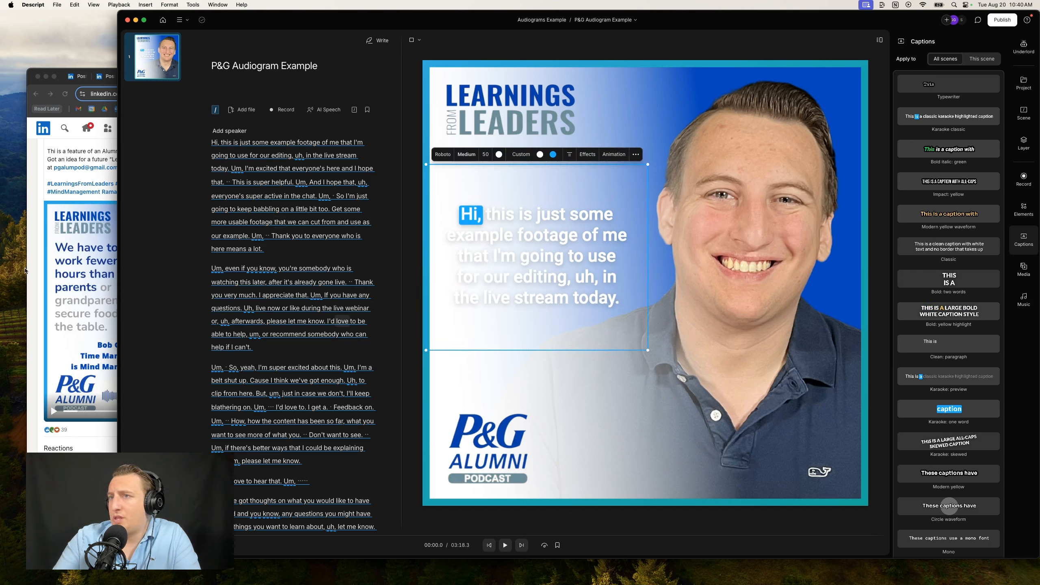
# - Check the caption text in the LinkedIn reference post and set the Descript captions' font size to 60
pyautogui.click(99, 262)
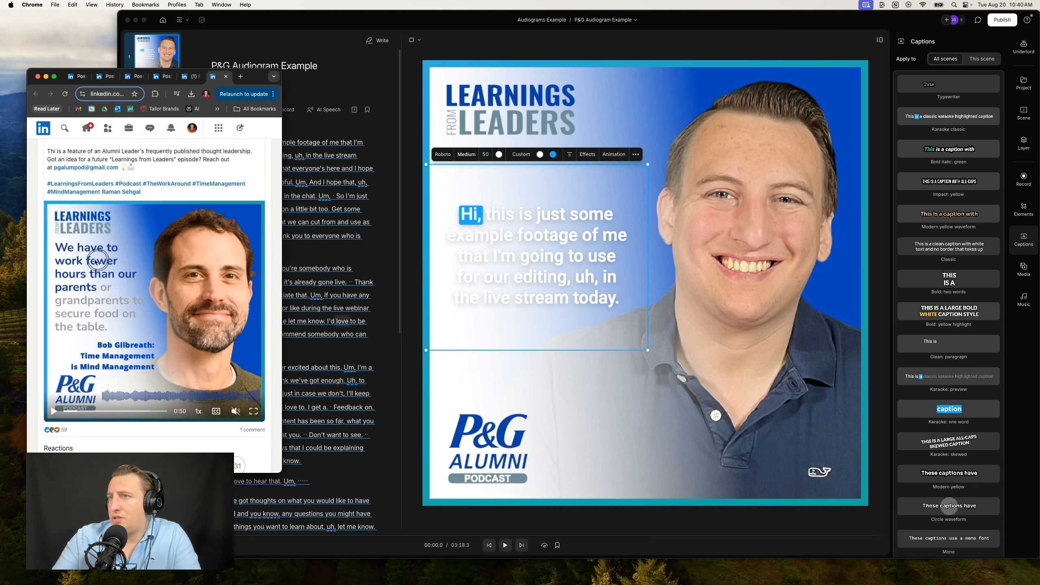
pyautogui.click(560, 246)
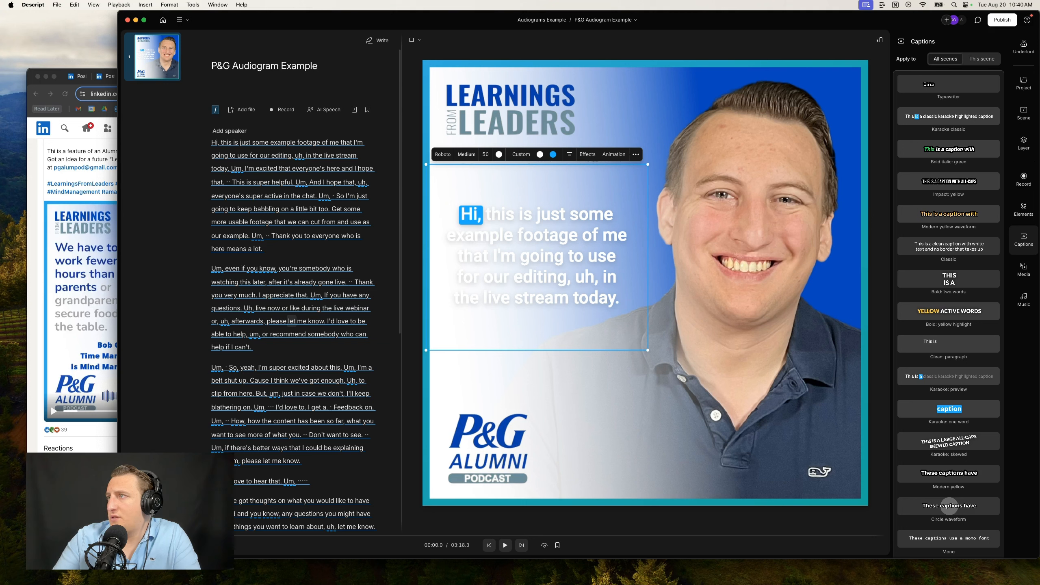
pyautogui.write('75')
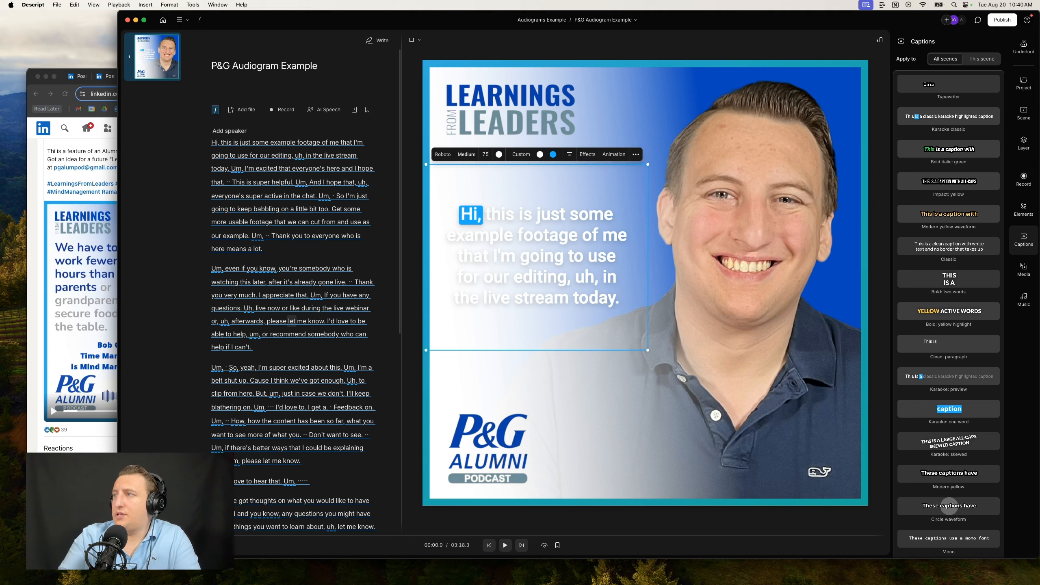
pyautogui.press('Return')
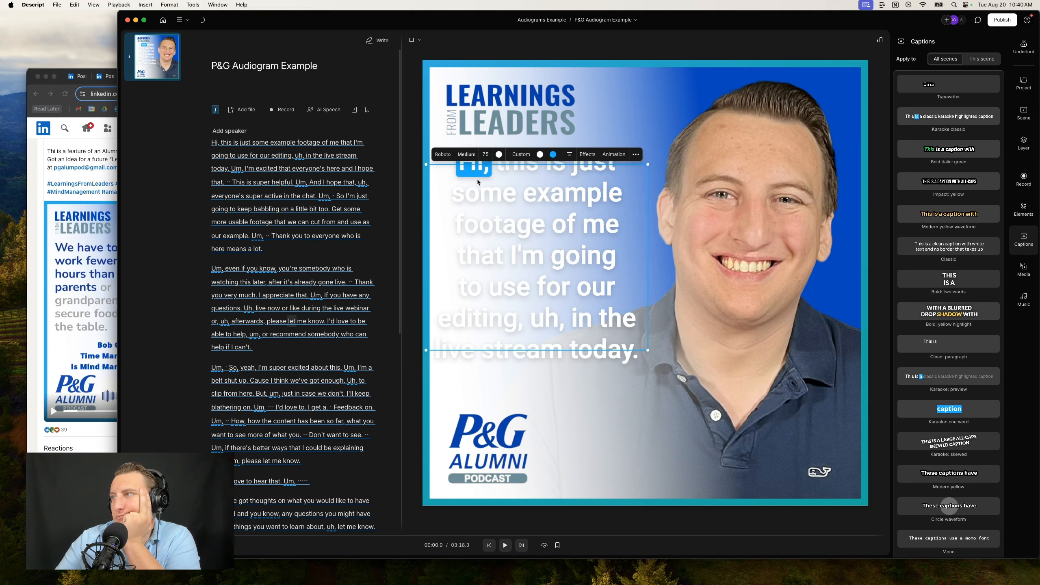
pyautogui.moveTo(483, 154); pyautogui.dragTo(472, 154)
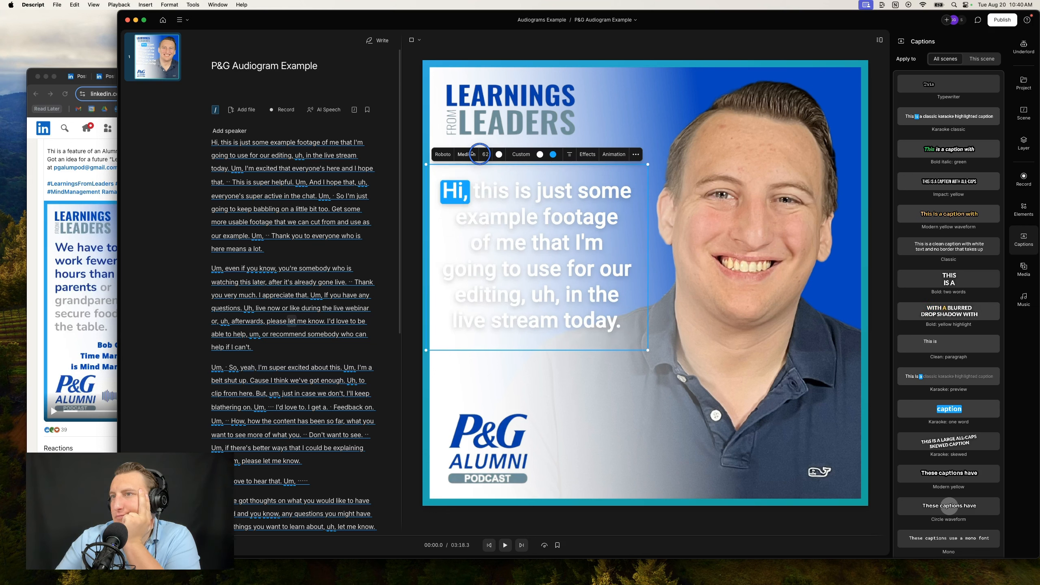
pyautogui.moveTo(473, 154); pyautogui.dragTo(469, 154)
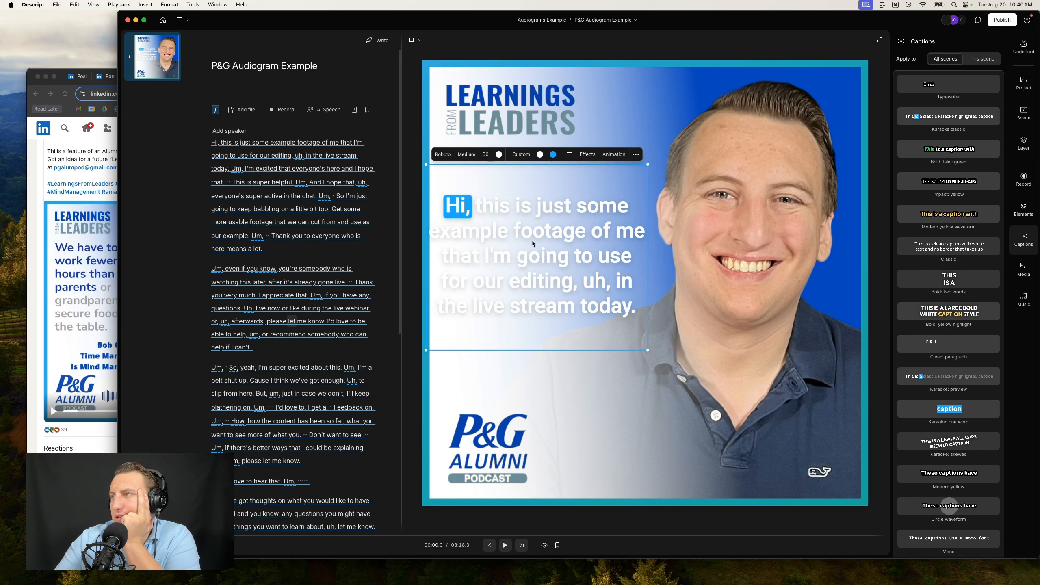
# - Narrow the caption box from both sides, shift it up slightly, and left-align its text
pyautogui.moveTo(424, 253); pyautogui.dragTo(447, 255)
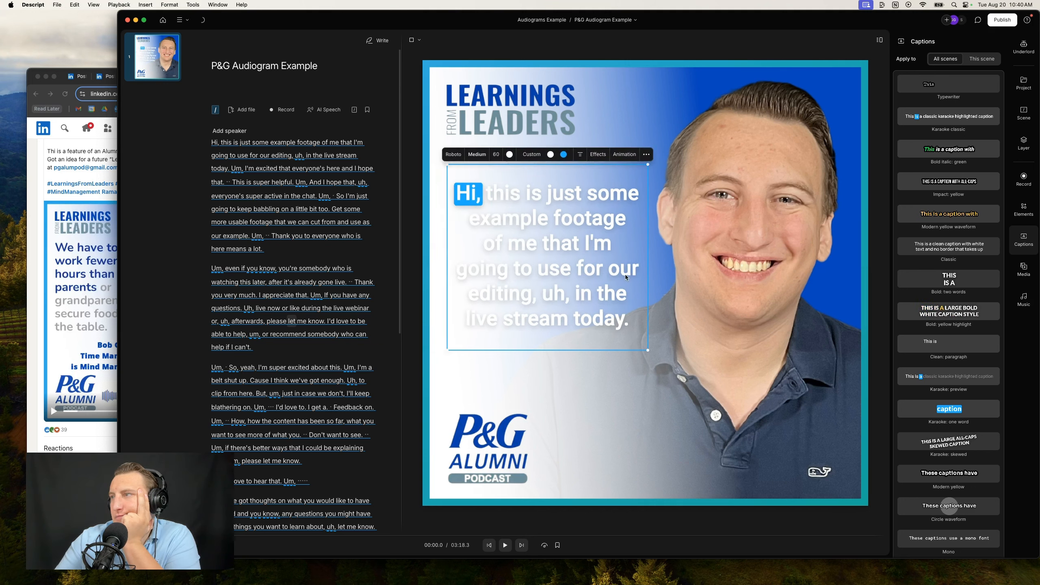
pyautogui.moveTo(648, 282); pyautogui.dragTo(628, 283)
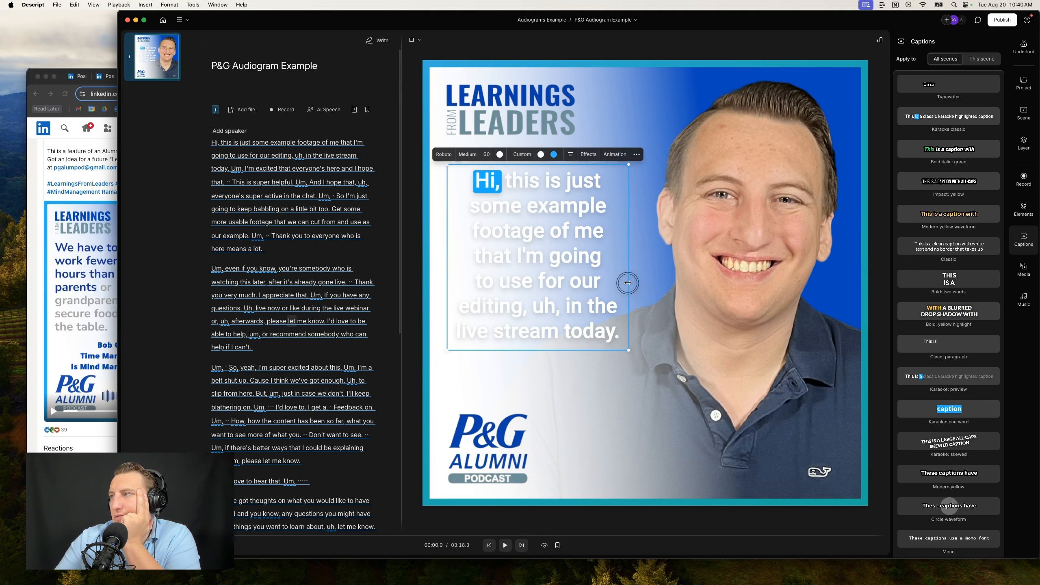
pyautogui.click(570, 155)
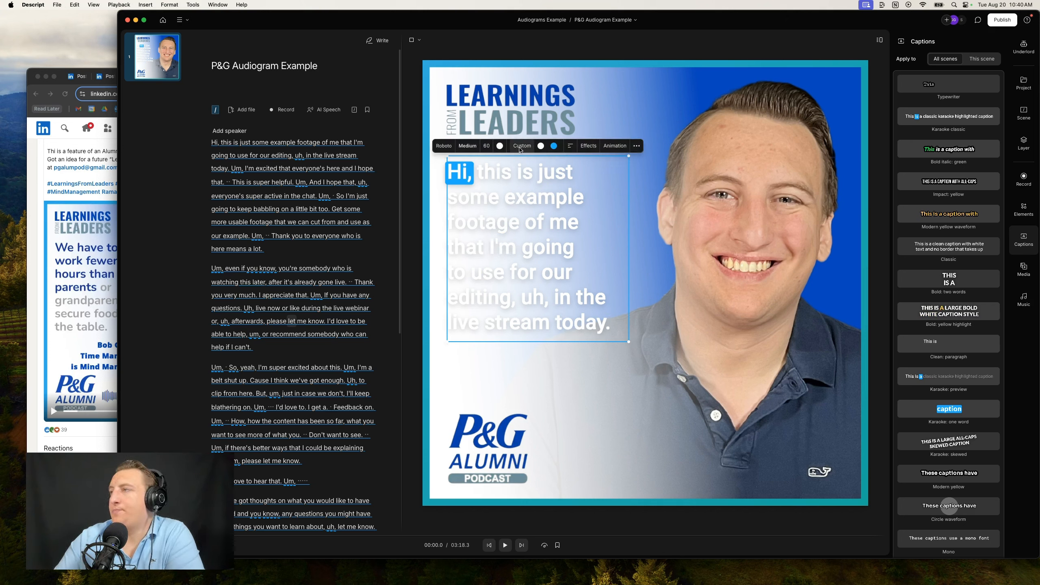
# - Remove the captions' active-word styling and set their fill to blue 213097, sampled from the reference post's dark blue text
pyautogui.click(58, 243)
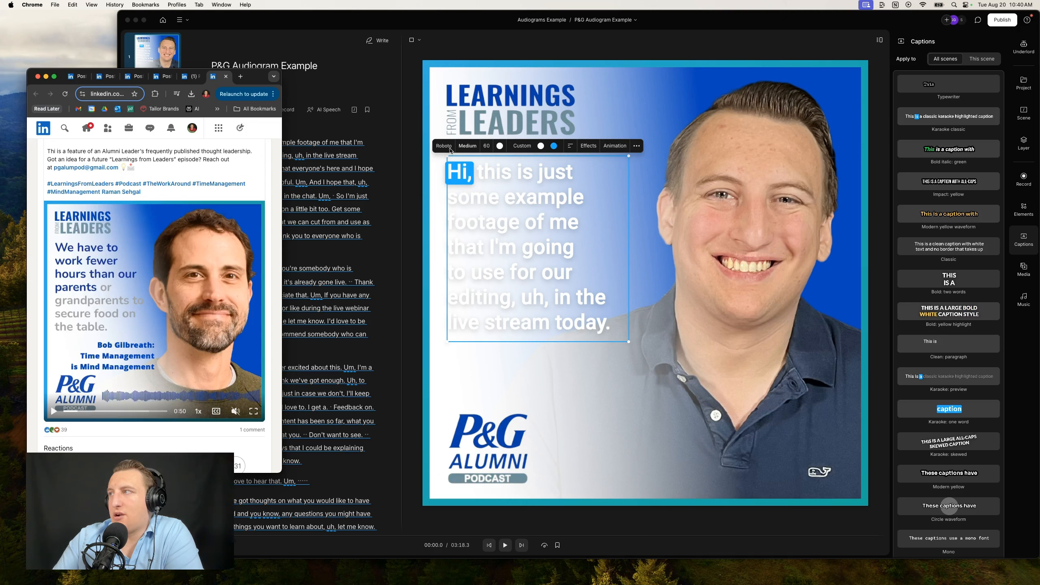
pyautogui.click(537, 150)
pyautogui.click(520, 147)
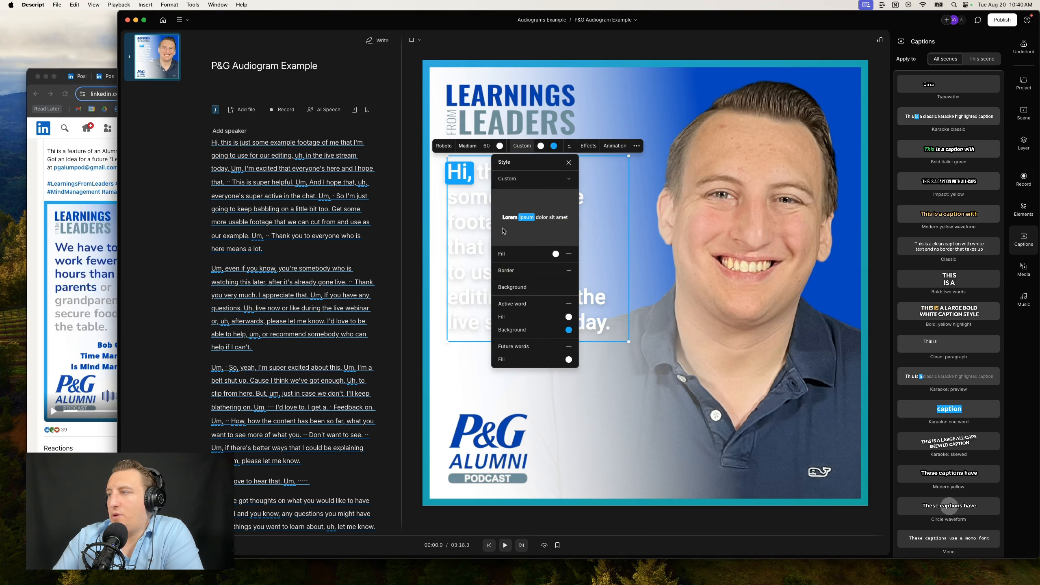
pyautogui.click(569, 304)
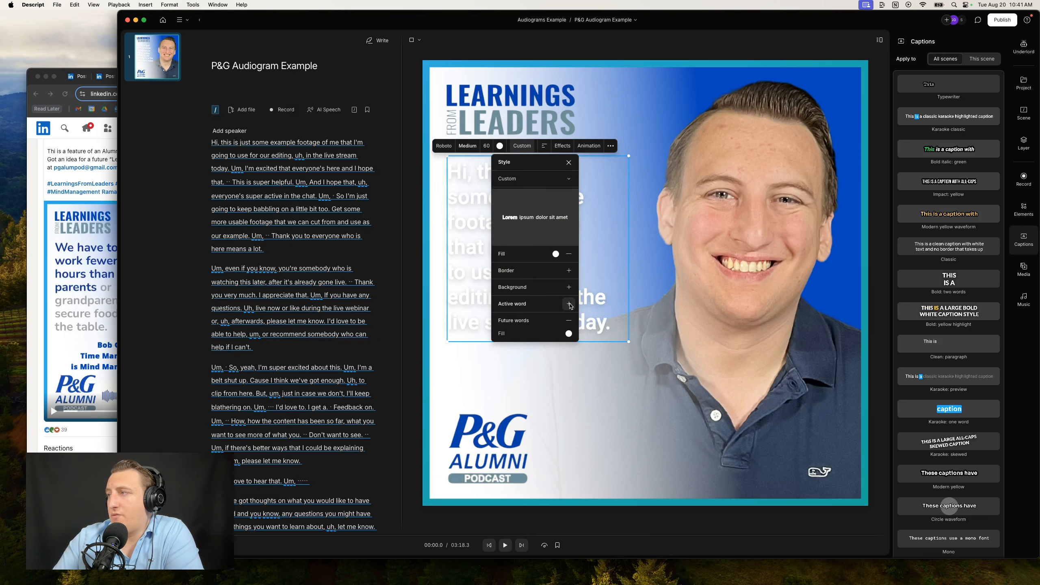
pyautogui.click(556, 255)
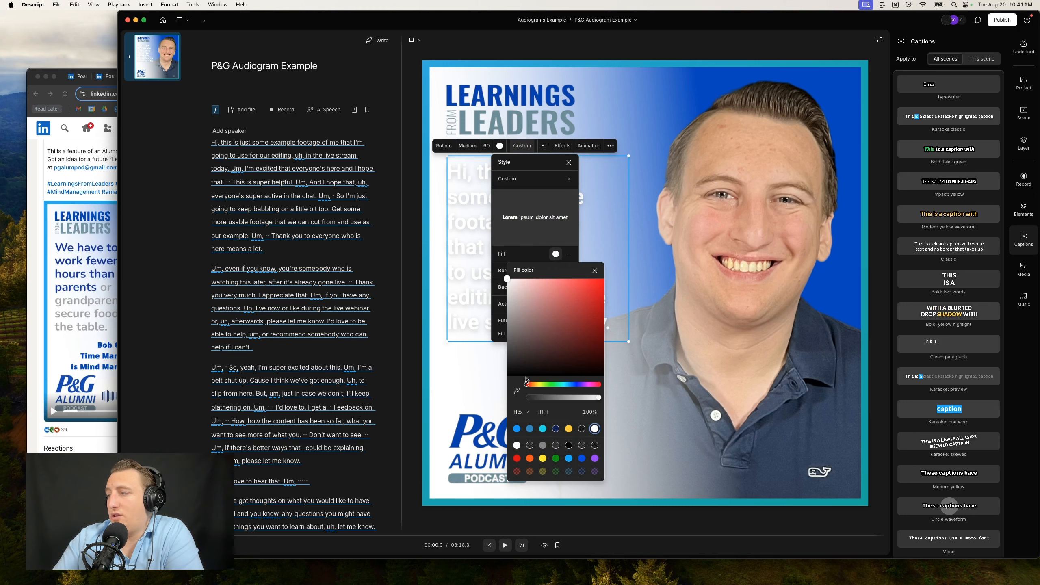
pyautogui.click(517, 391)
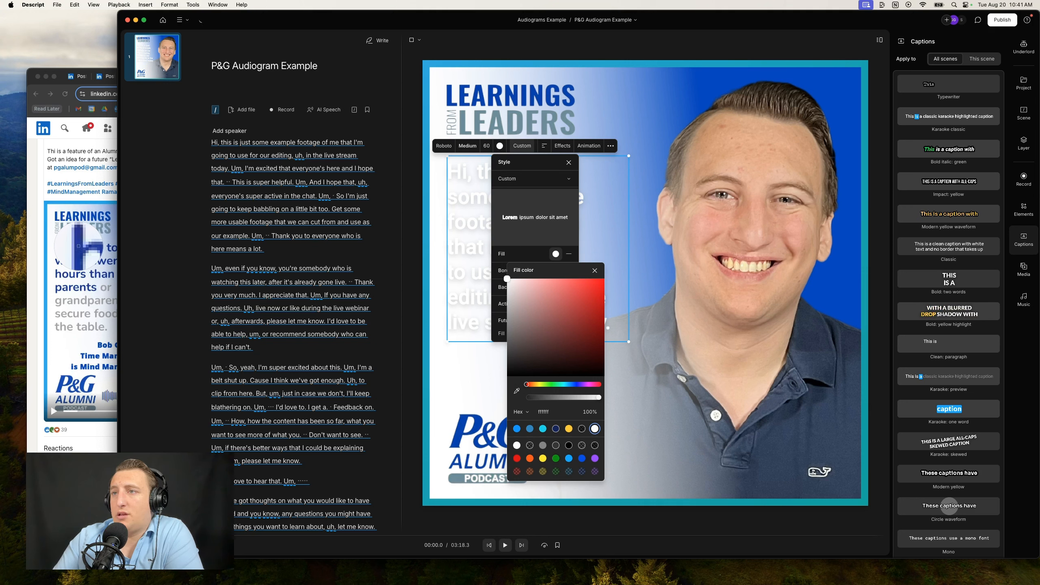
pyautogui.click(79, 246)
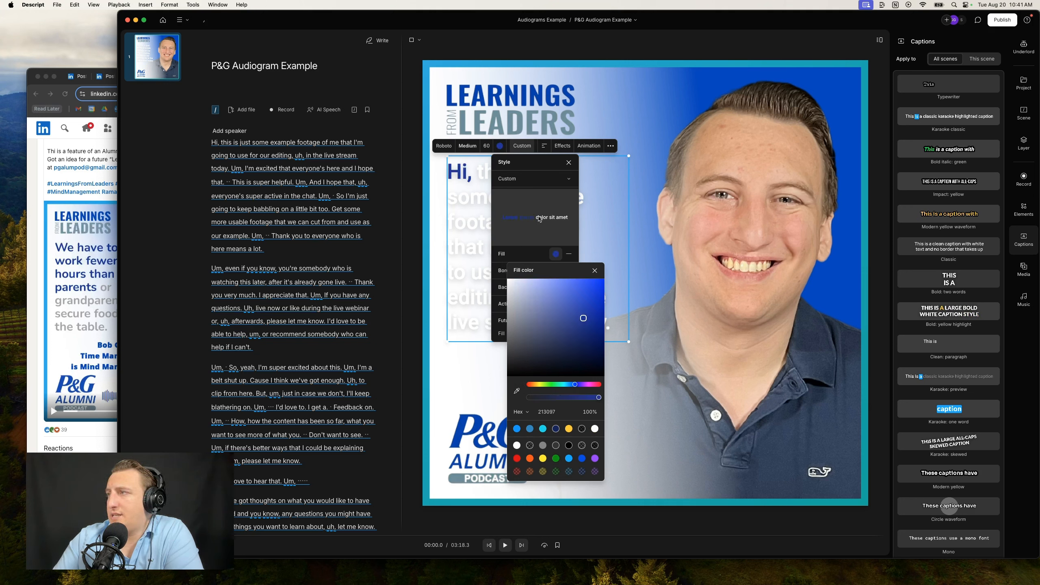
pyautogui.click(552, 221)
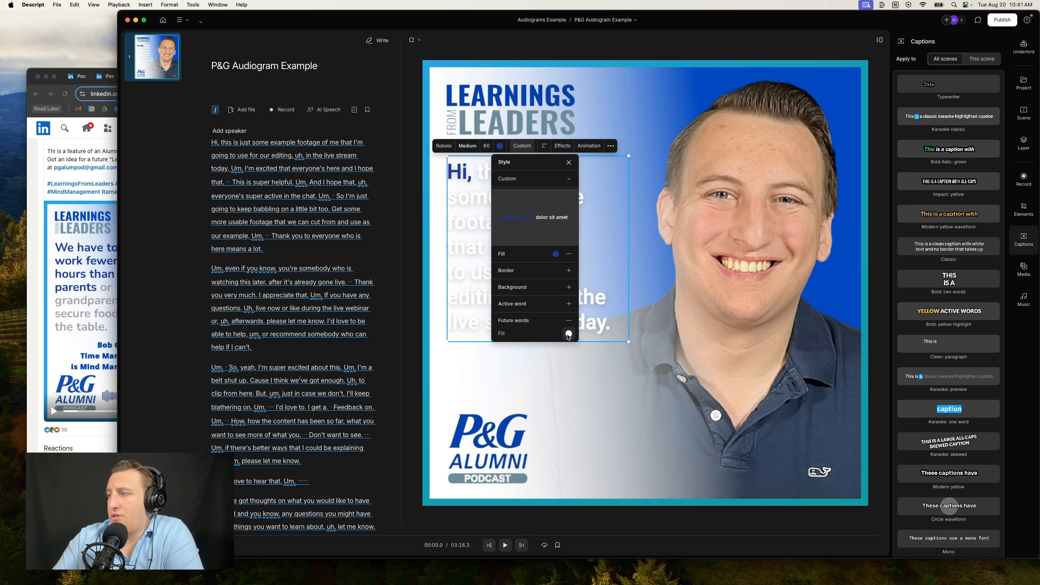
# - Set the captions' future-words fill to grey a7a7a7, sampled from the grey text in the reference post
pyautogui.click(568, 334)
pyautogui.click(530, 236)
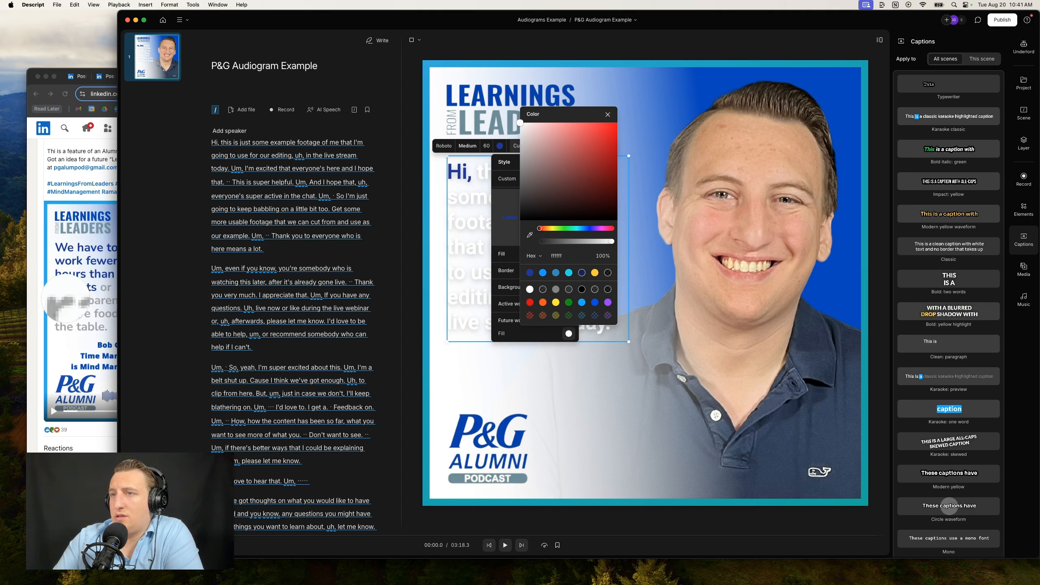
pyautogui.click(63, 303)
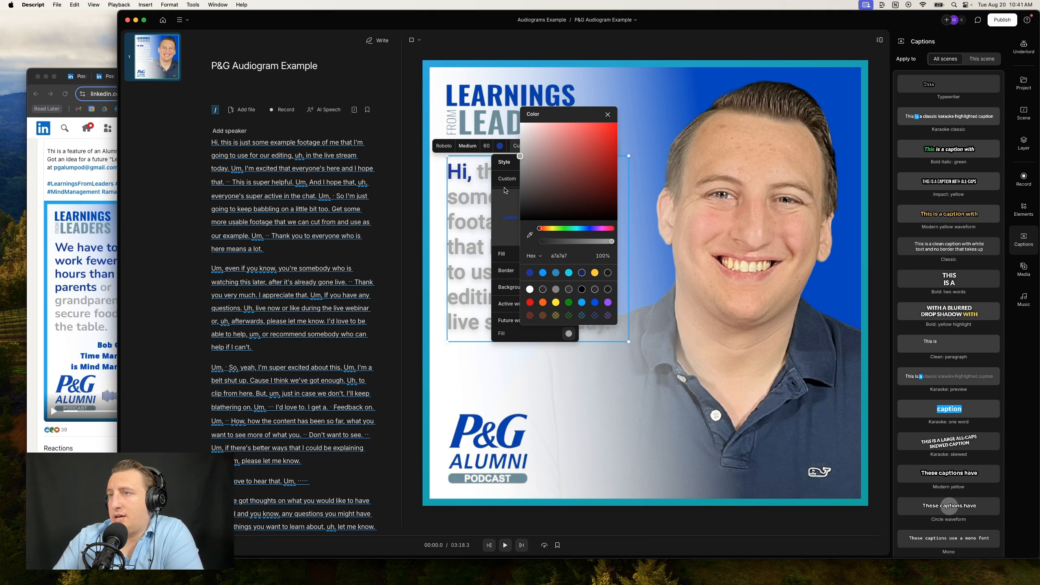
pyautogui.click(505, 190)
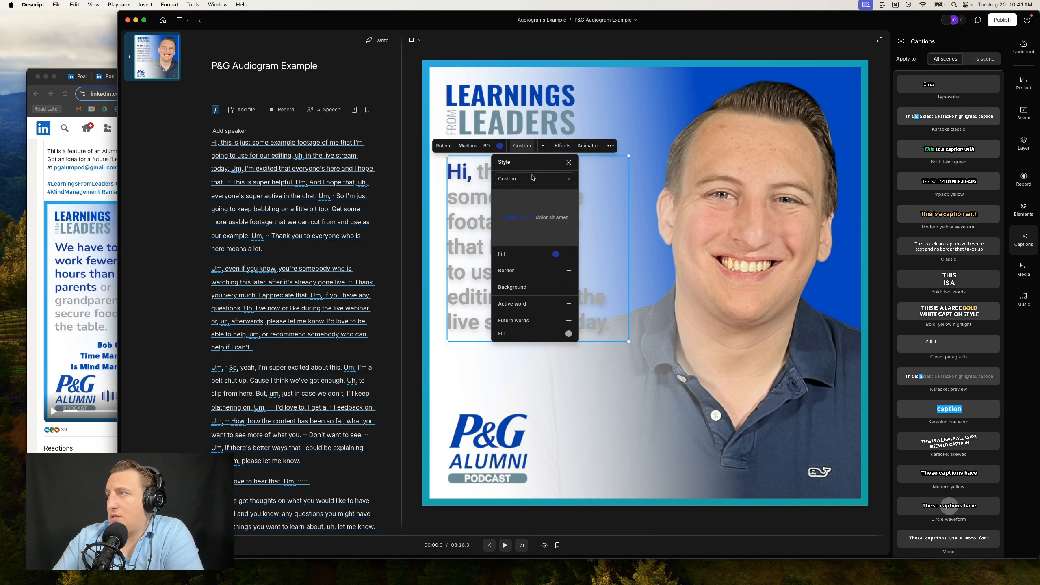
# - Try Sora as the captions' font
pyautogui.click(444, 146)
pyautogui.click(445, 146)
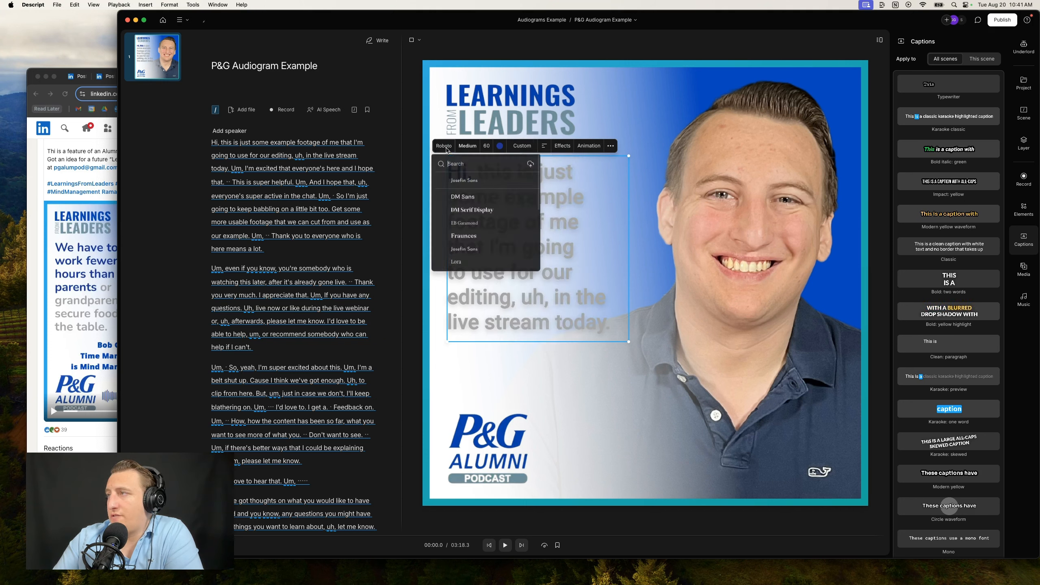
pyautogui.scroll(-1, 485, 234)
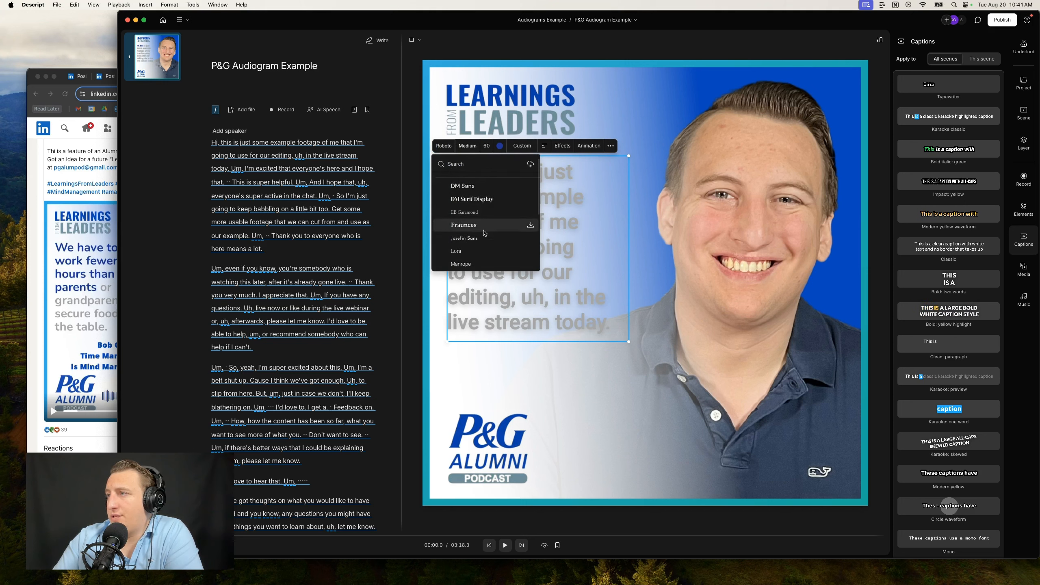
pyautogui.scroll(-3, 485, 233)
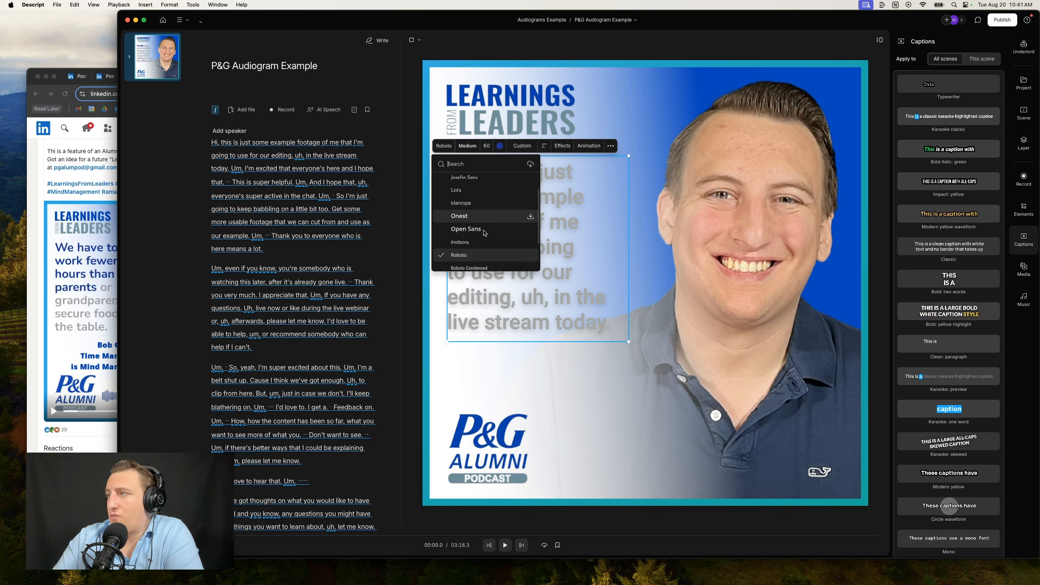
pyautogui.scroll(-3, 485, 233)
pyautogui.scroll(-2, 482, 208)
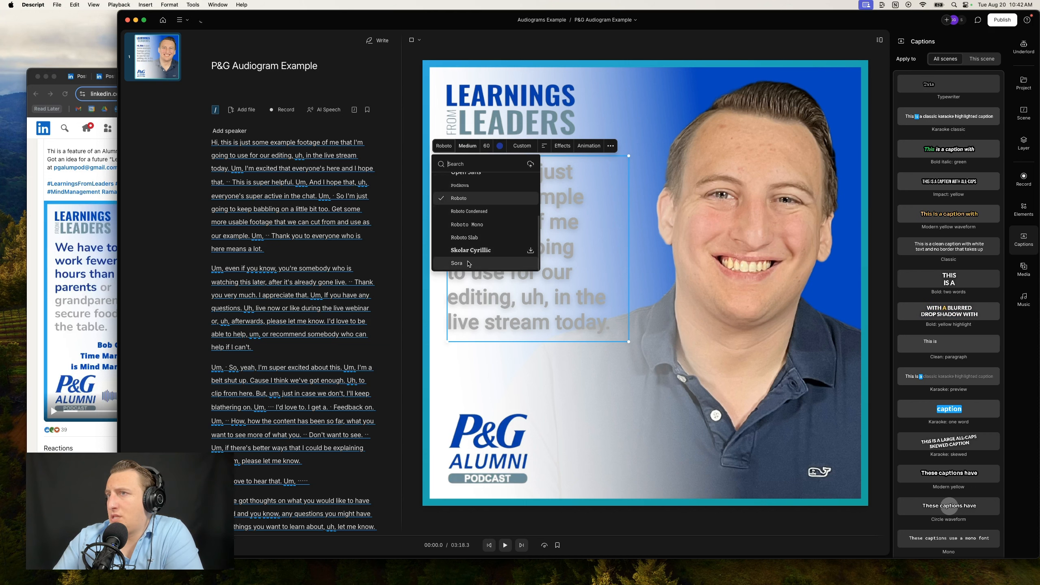
pyautogui.click(469, 263)
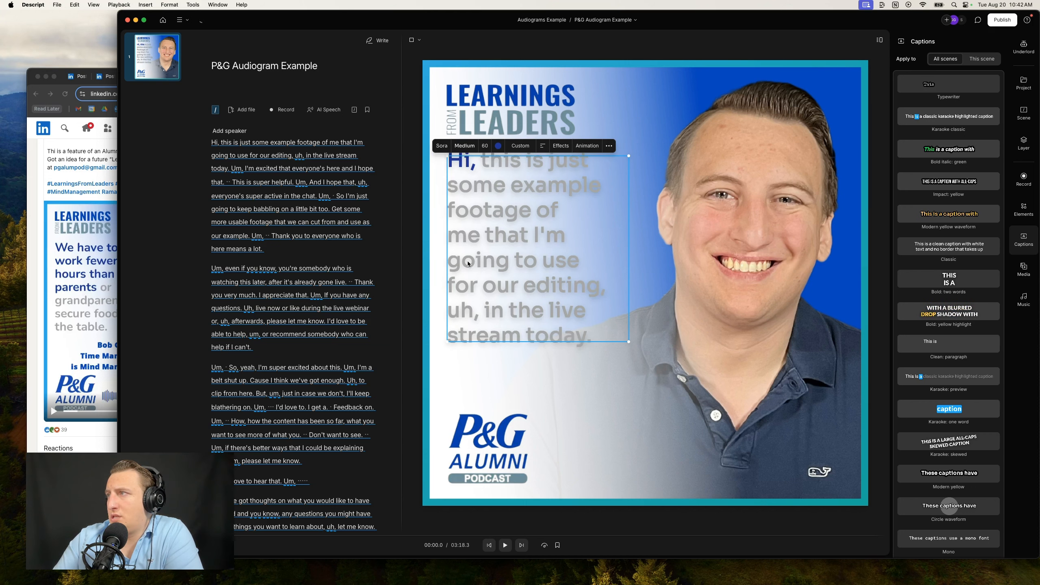
# - Try Manrope as the captions' font
pyautogui.click(439, 147)
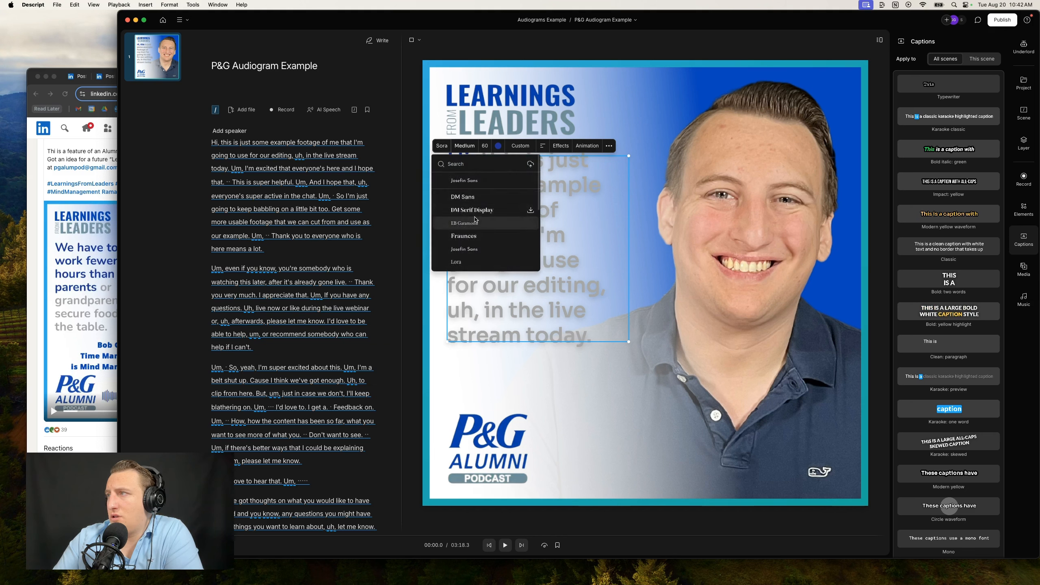
pyautogui.scroll(-3, 474, 225)
pyautogui.scroll(1, 474, 226)
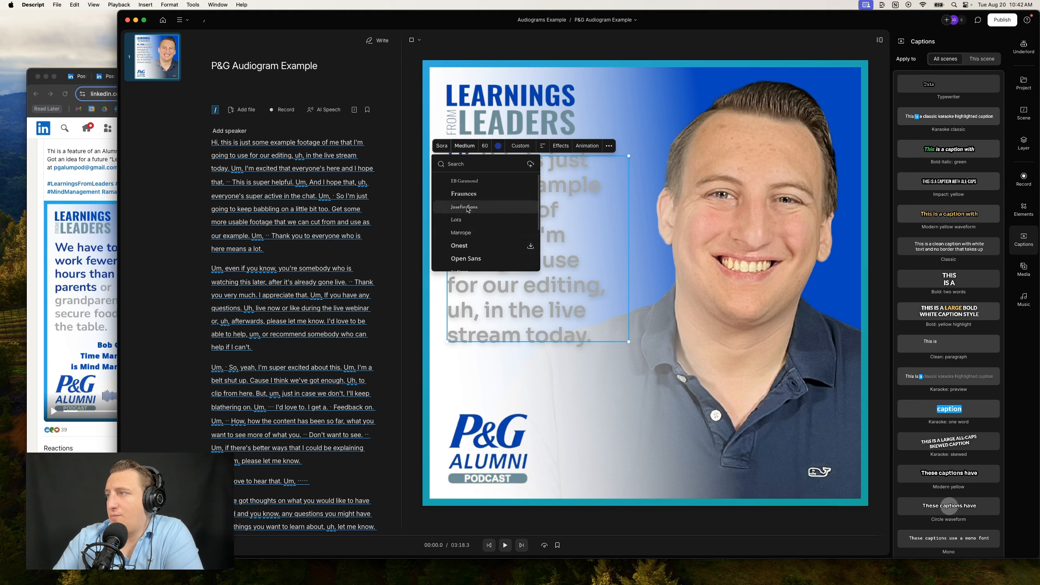
pyautogui.scroll(-2, 468, 209)
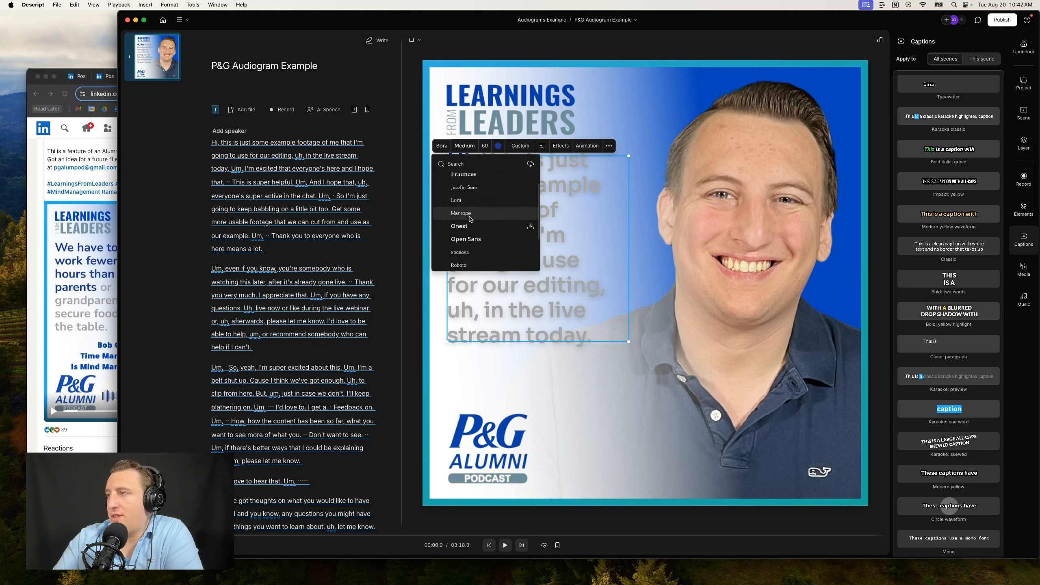
pyautogui.click(461, 213)
# - Start adding a new font from the captions' font list and browse the Google Fonts catalogue for a match
pyautogui.click(443, 146)
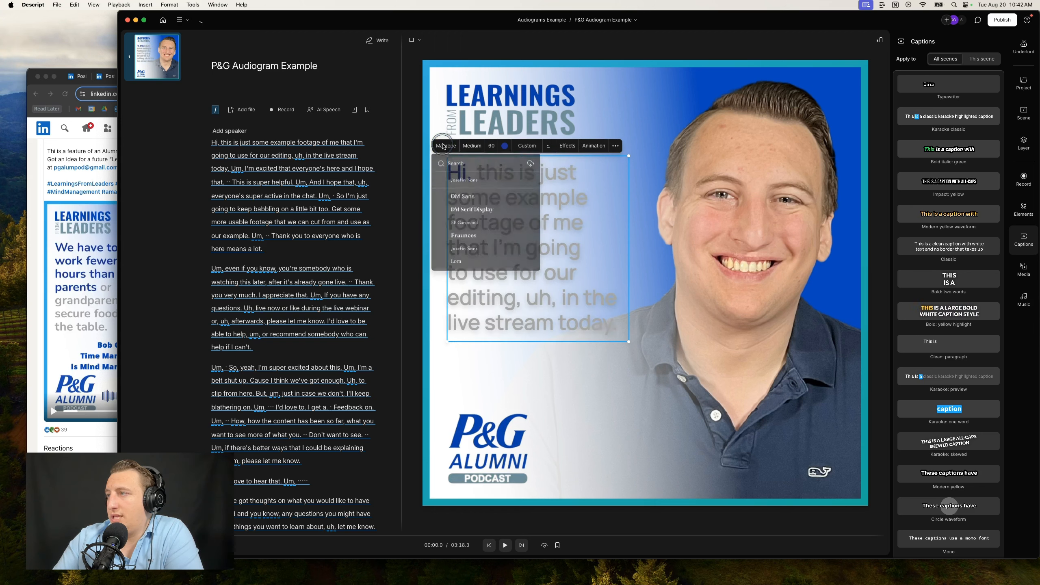
pyautogui.scroll(-3, 480, 240)
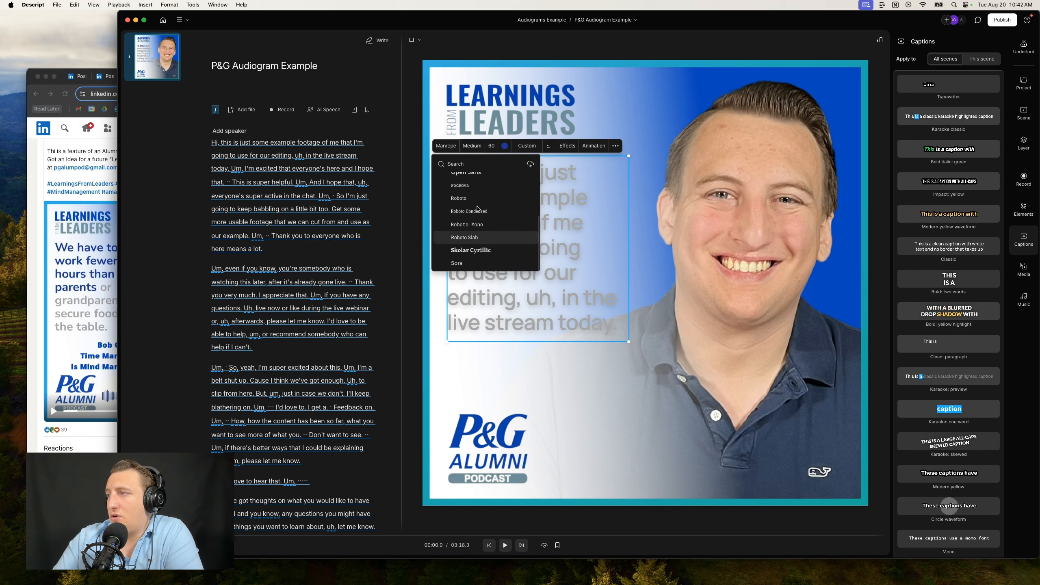
pyautogui.click(530, 165)
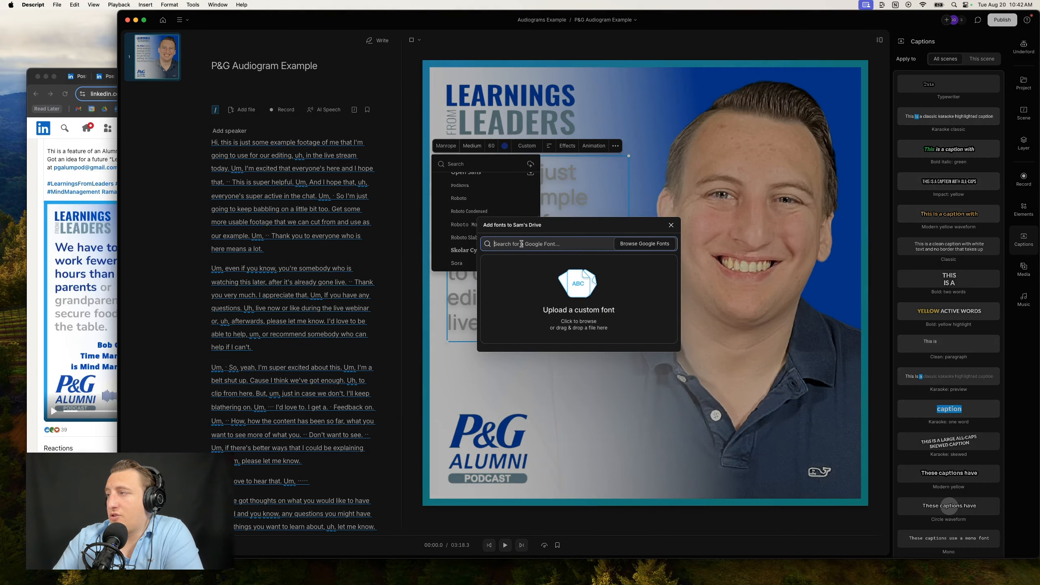
pyautogui.click(642, 245)
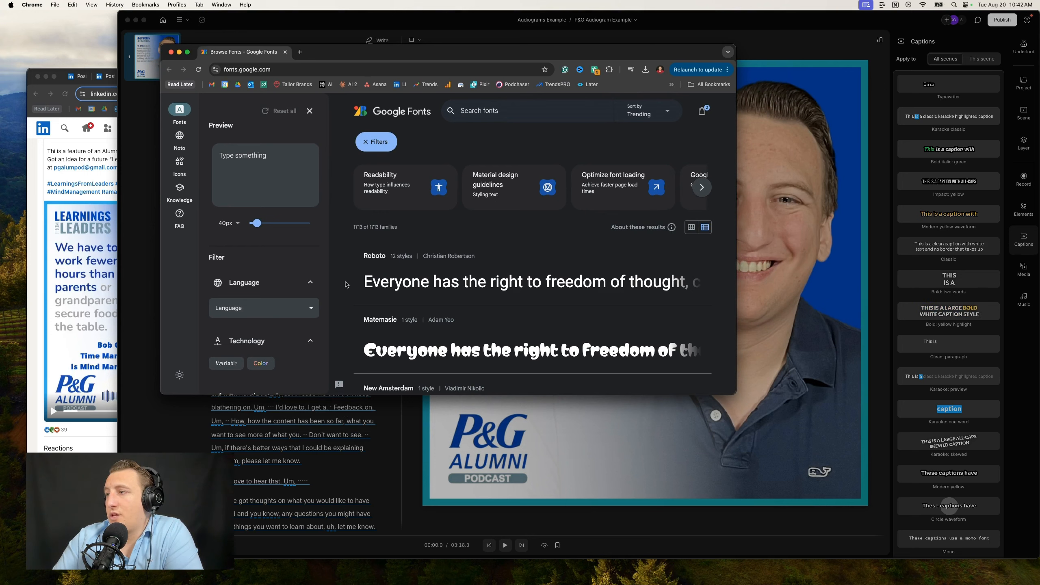
pyautogui.scroll(-15, 347, 284)
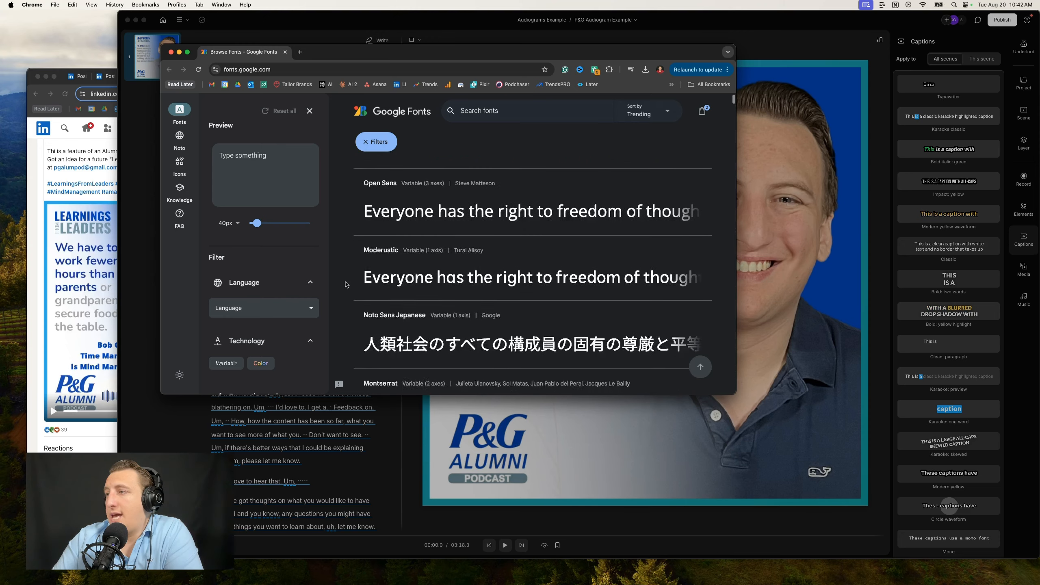
pyautogui.scroll(-20, 346, 285)
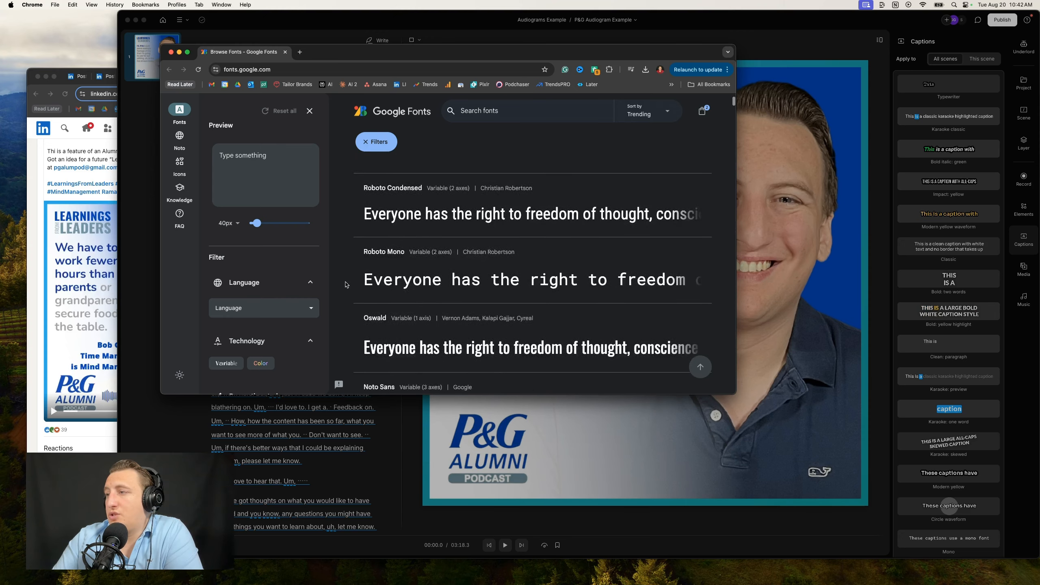
pyautogui.scroll(-20, 346, 284)
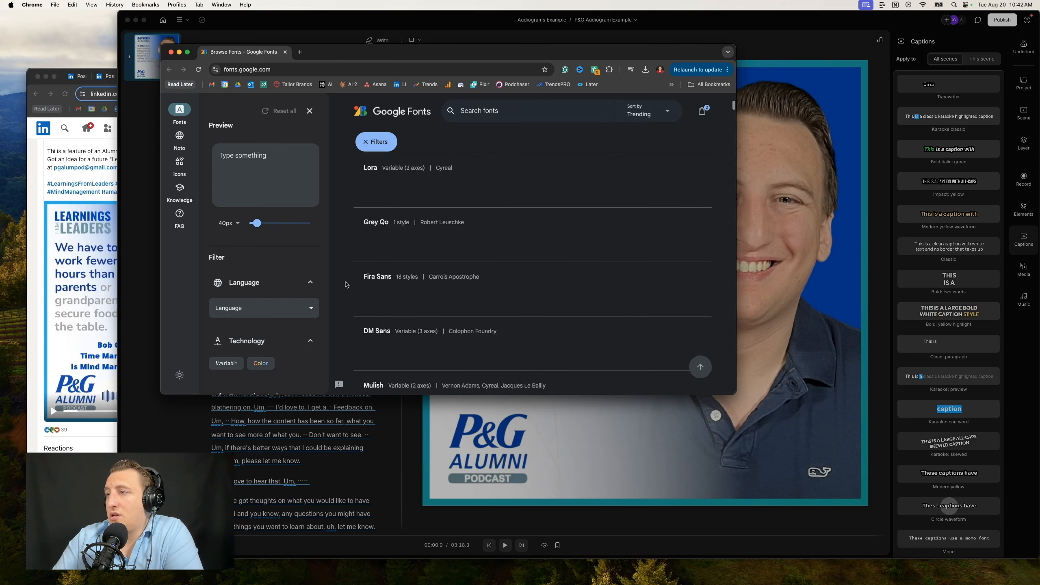
pyautogui.scroll(-20, 347, 284)
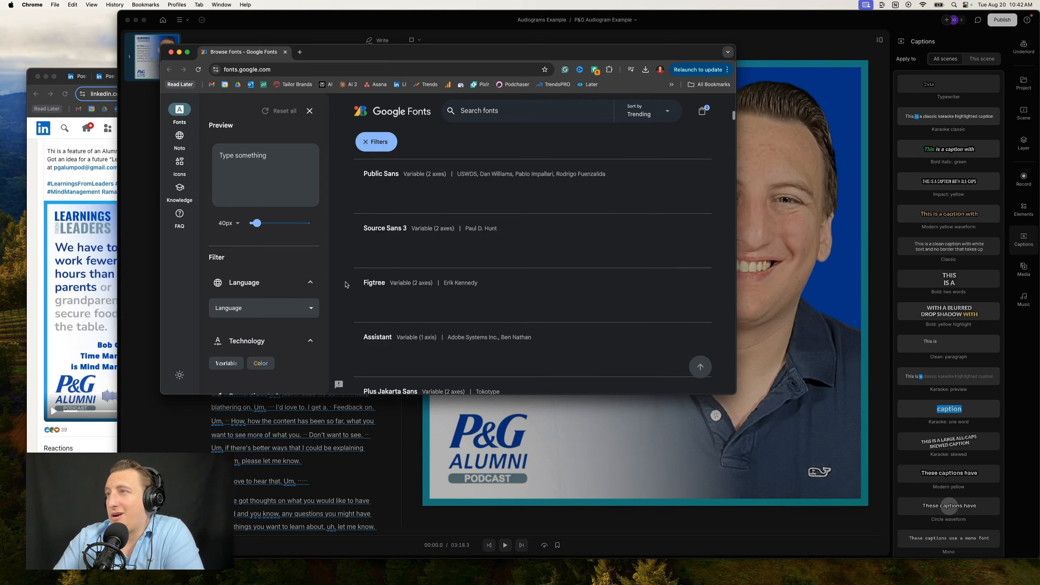
pyautogui.scroll(-15, 347, 284)
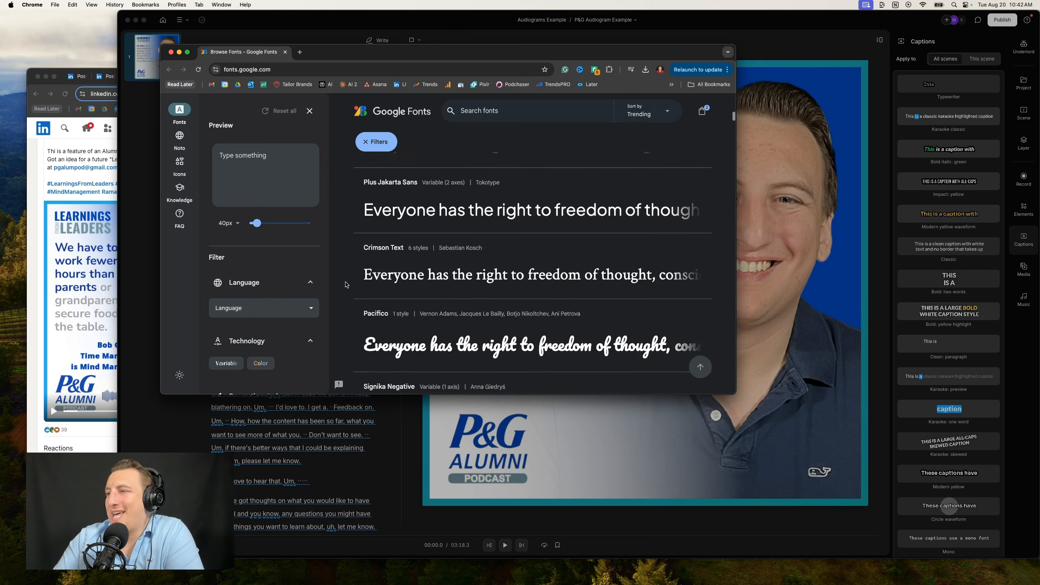
# - Search Google Fonts for "round" and compare the resulting font samples with the reference post's lettering
pyautogui.scroll(8, 521, 118)
pyautogui.click(523, 118)
pyautogui.write('round')
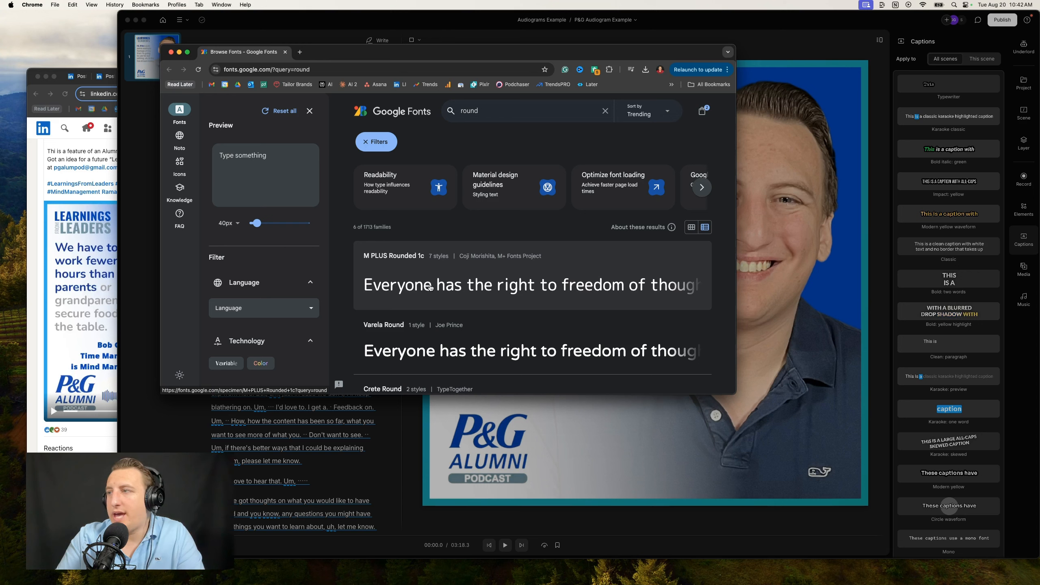
pyautogui.scroll(-3, 394, 356)
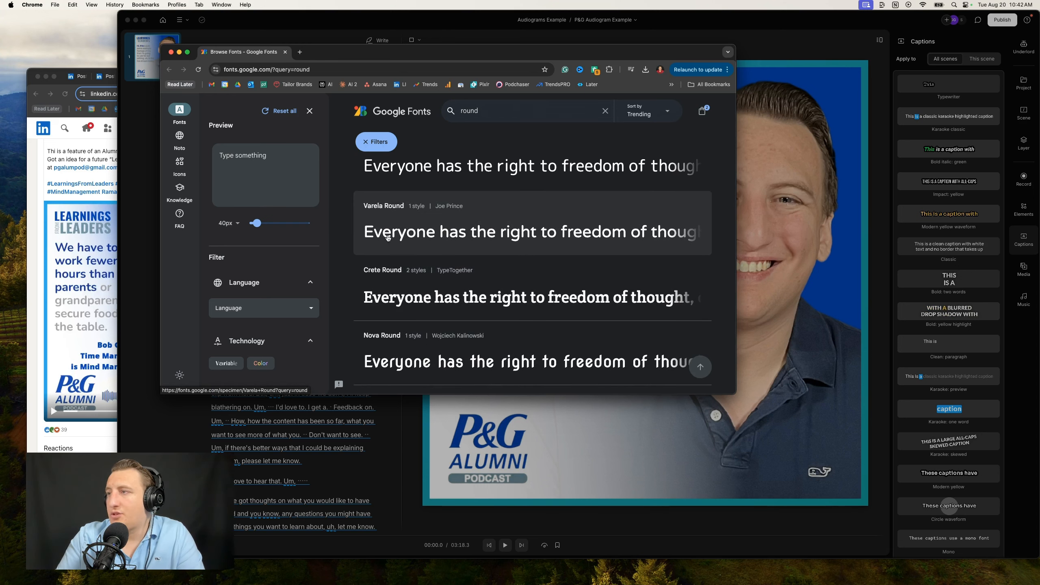
pyautogui.scroll(-5, 403, 243)
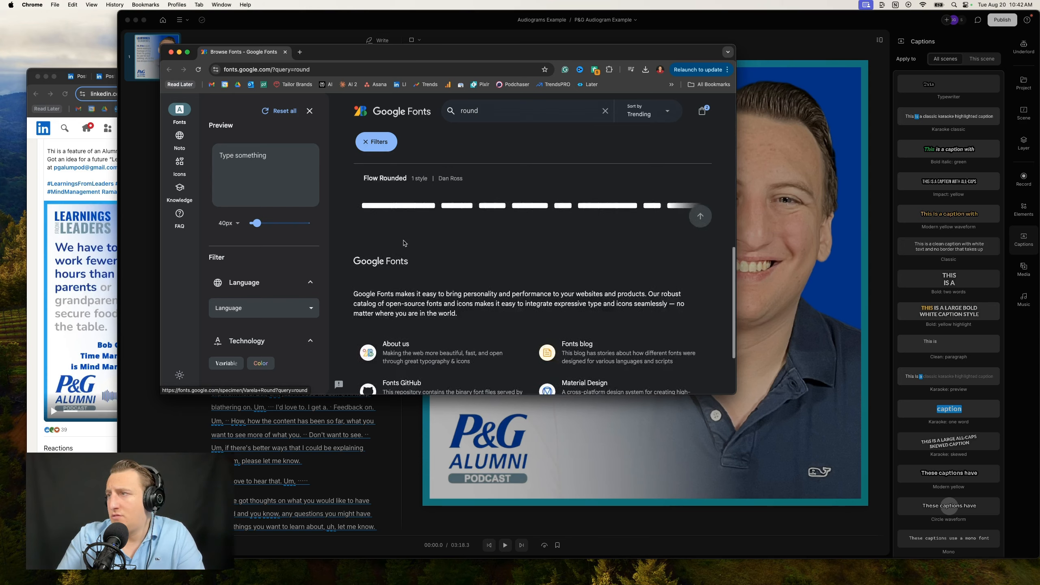
pyautogui.scroll(4, 404, 243)
pyautogui.scroll(2, 404, 243)
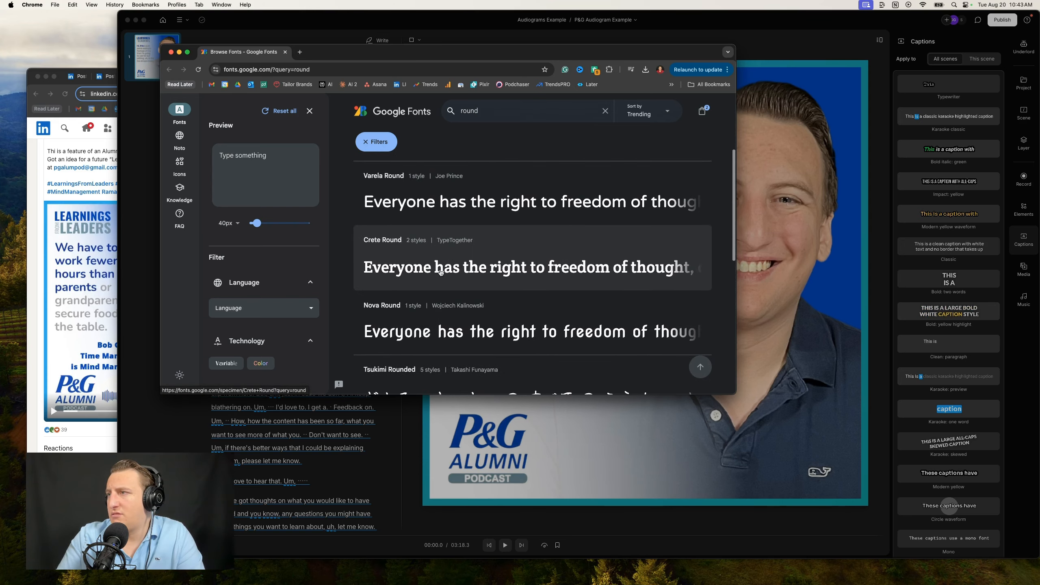
pyautogui.scroll(2, 441, 273)
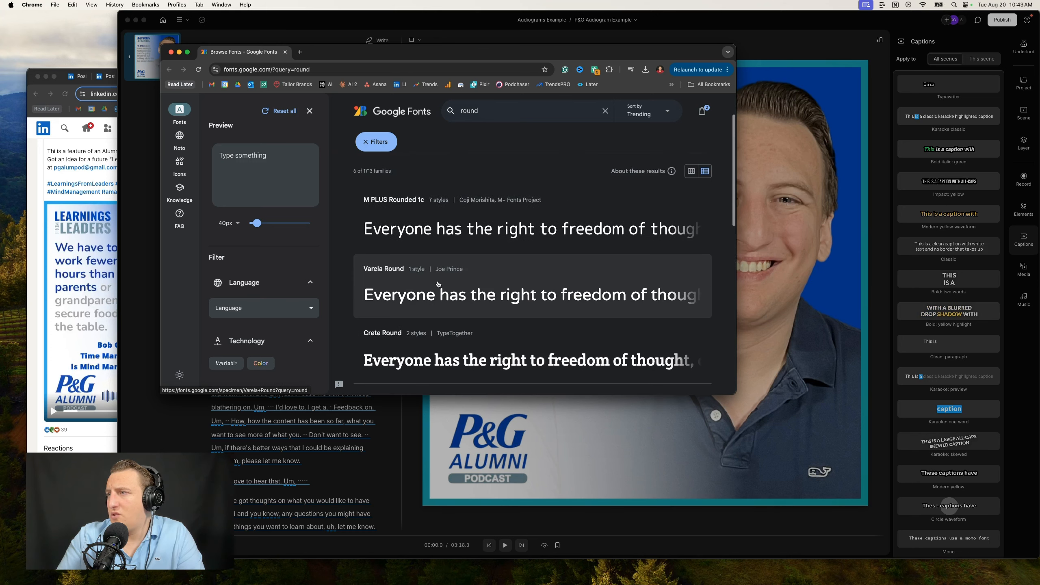
# - Open the Varela Round font page and copy the font's name
pyautogui.click(362, 270)
pyautogui.moveTo(222, 177); pyautogui.dragTo(386, 187)
pyautogui.press('super+c')
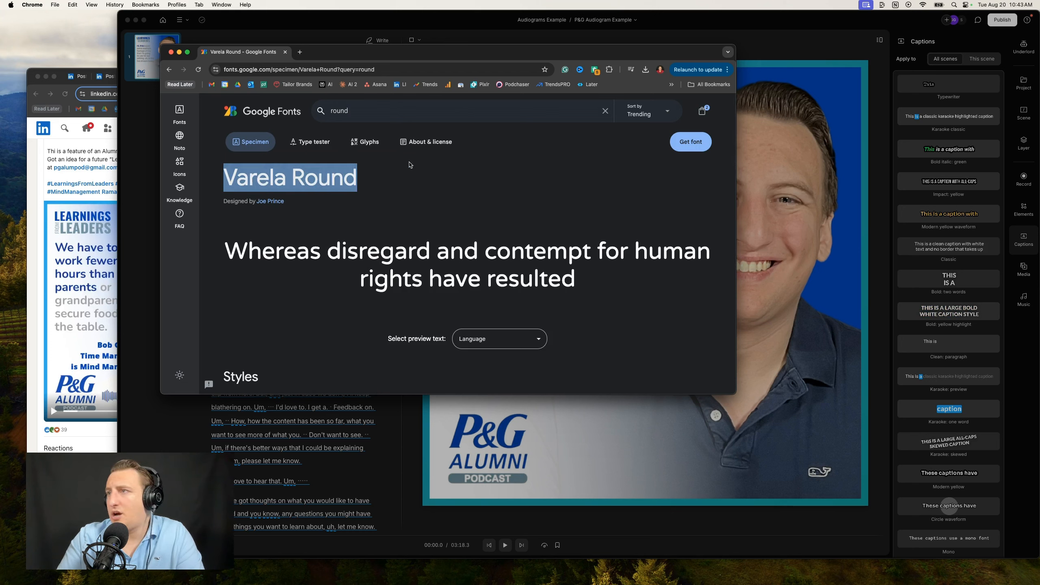
# - Switch back to Descript and add the Google font Varela Round to the drive
pyautogui.press('super+Tab')
pyautogui.click(510, 244)
pyautogui.press('super+v')
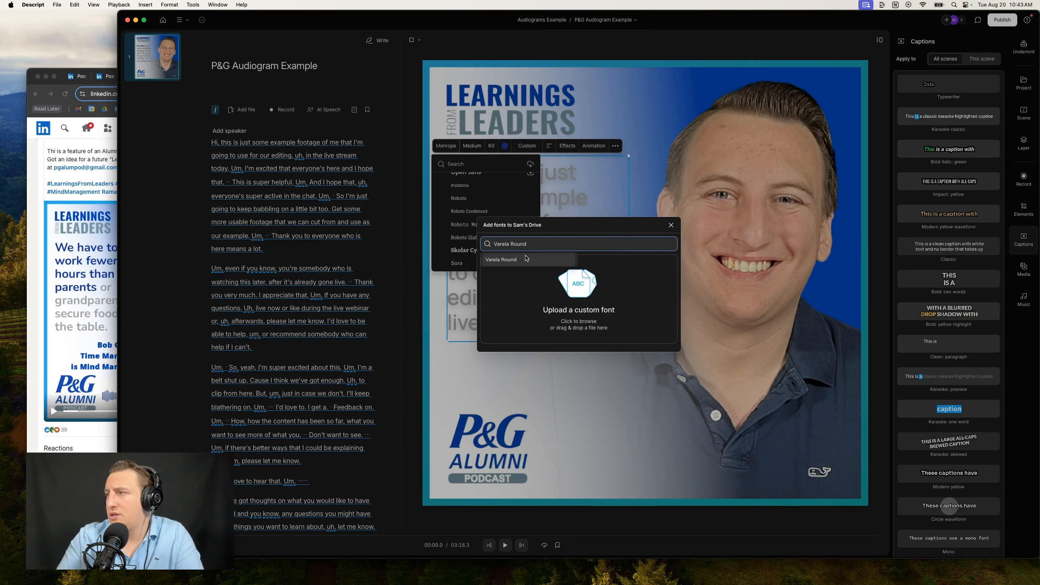
pyautogui.click(526, 260)
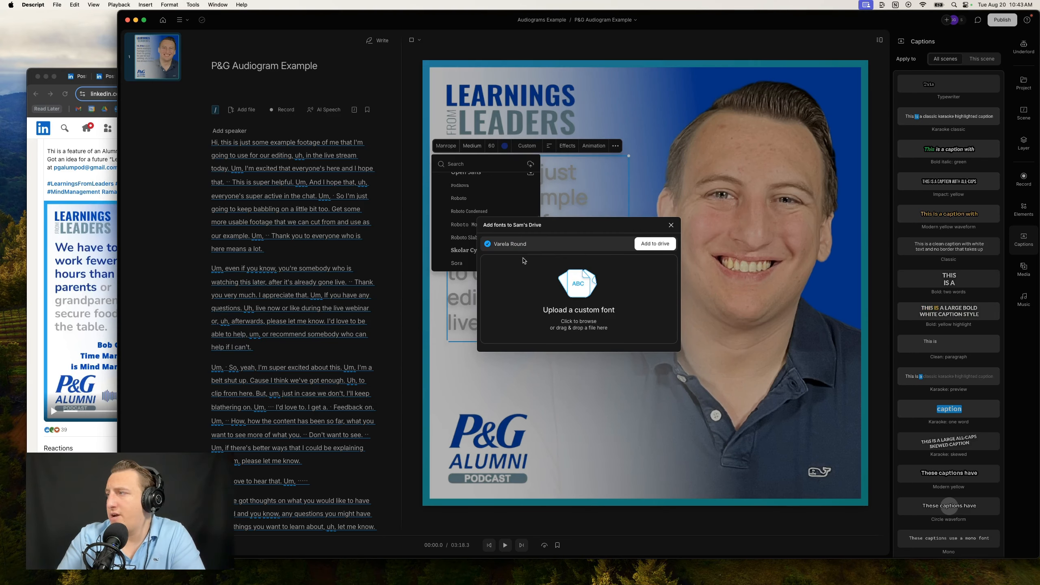
pyautogui.click(648, 245)
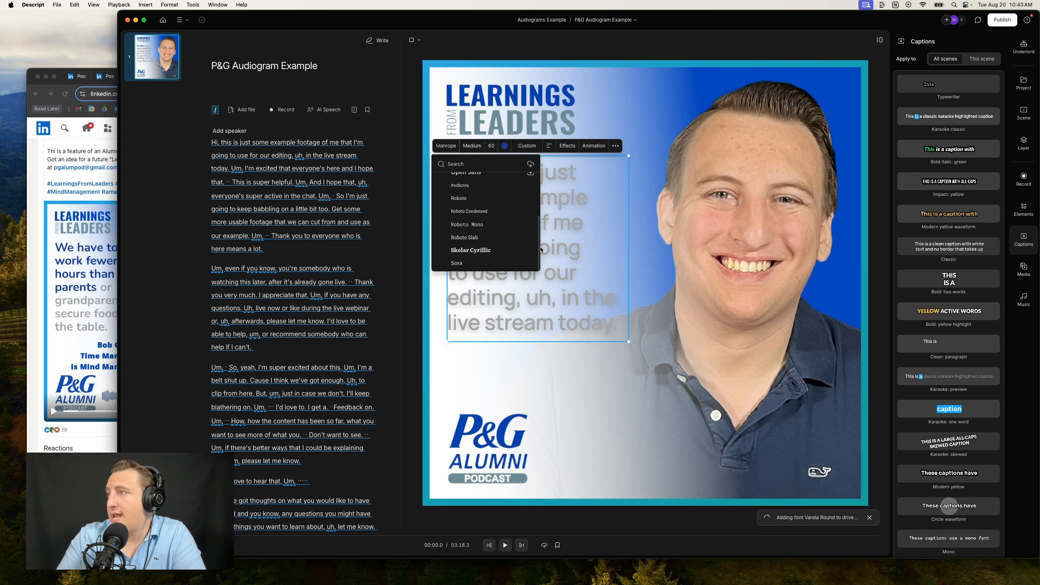
# - Set the captions' font to Varela Round
pyautogui.scroll(5, 471, 184)
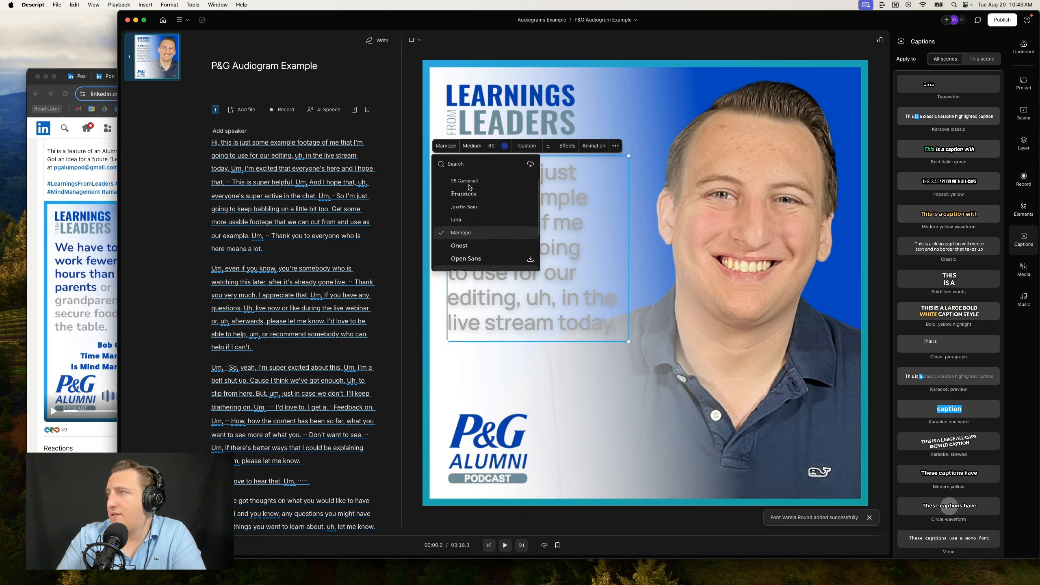
pyautogui.click(579, 224)
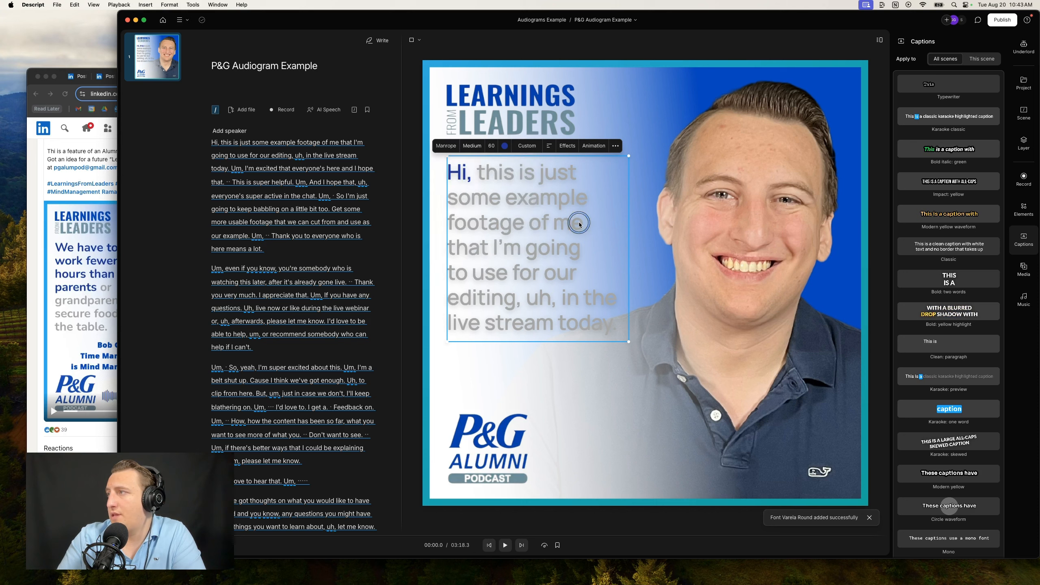
pyautogui.click(445, 145)
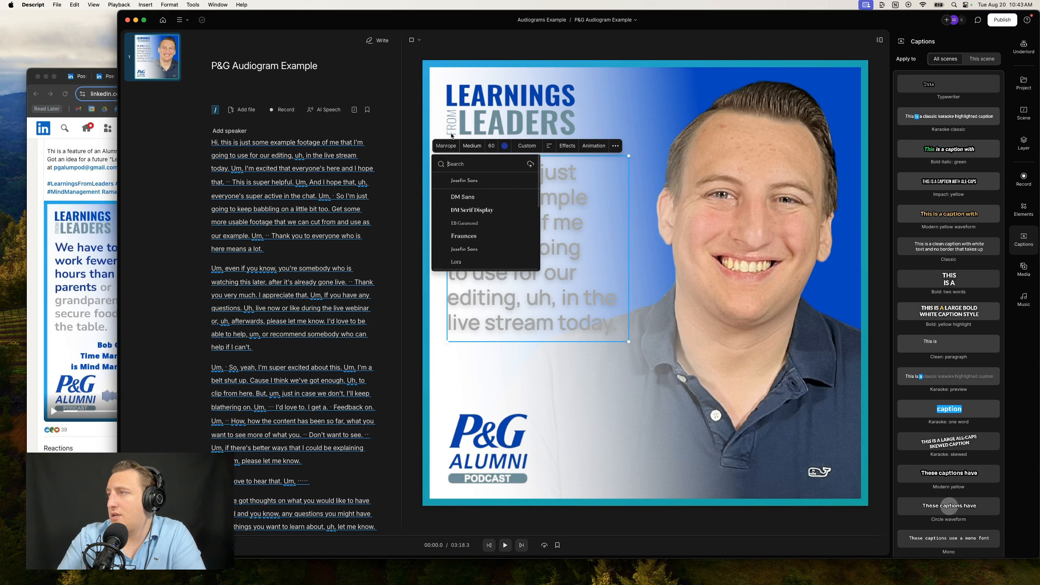
pyautogui.scroll(-5, 481, 234)
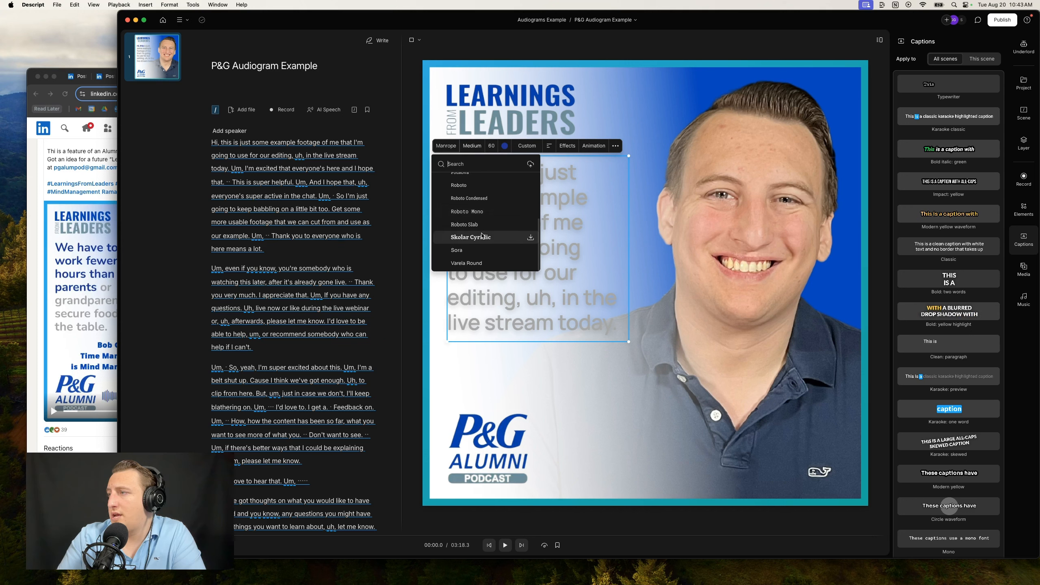
pyautogui.click(466, 264)
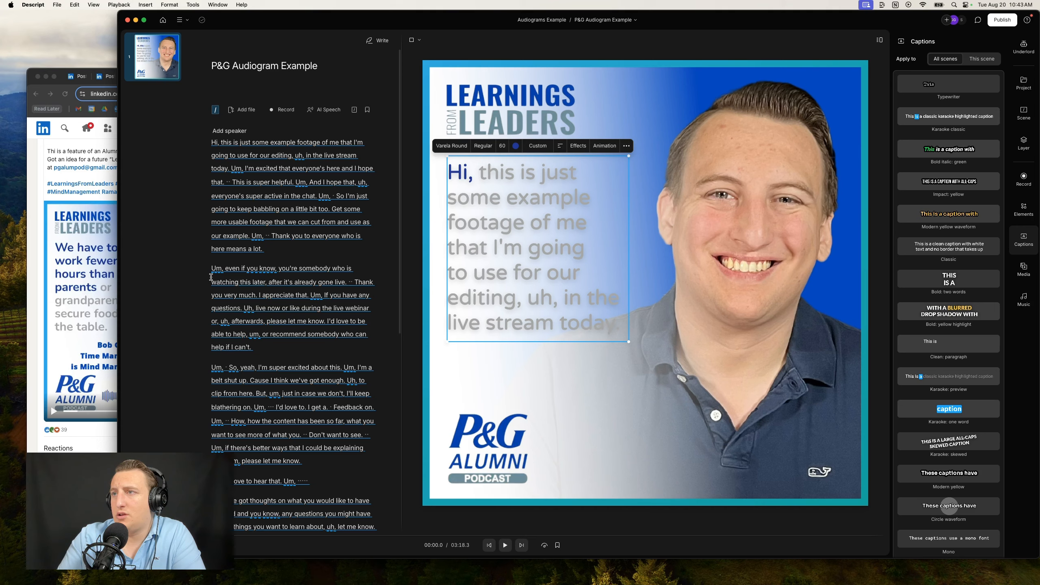
# - Narrow the Descript window from its left side and move the LinkedIn reference window up and left beside it
pyautogui.moveTo(184, 277)
pyautogui.mouseDown()
pyautogui.moveTo(148, 279)
pyautogui.moveTo(190, 283)
pyautogui.mouseUp()
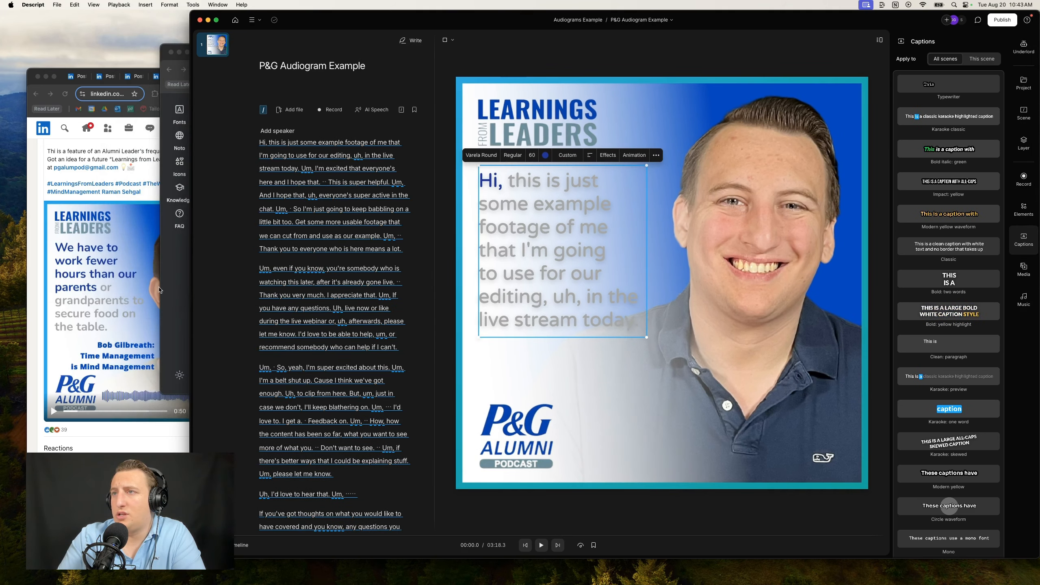
pyautogui.click(161, 290)
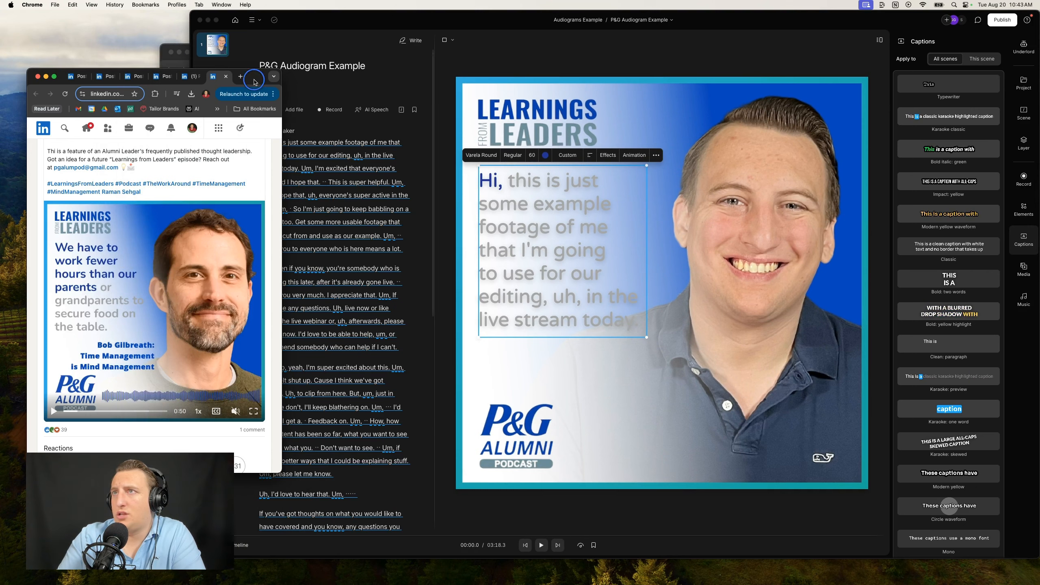
pyautogui.moveTo(249, 80); pyautogui.dragTo(224, 42)
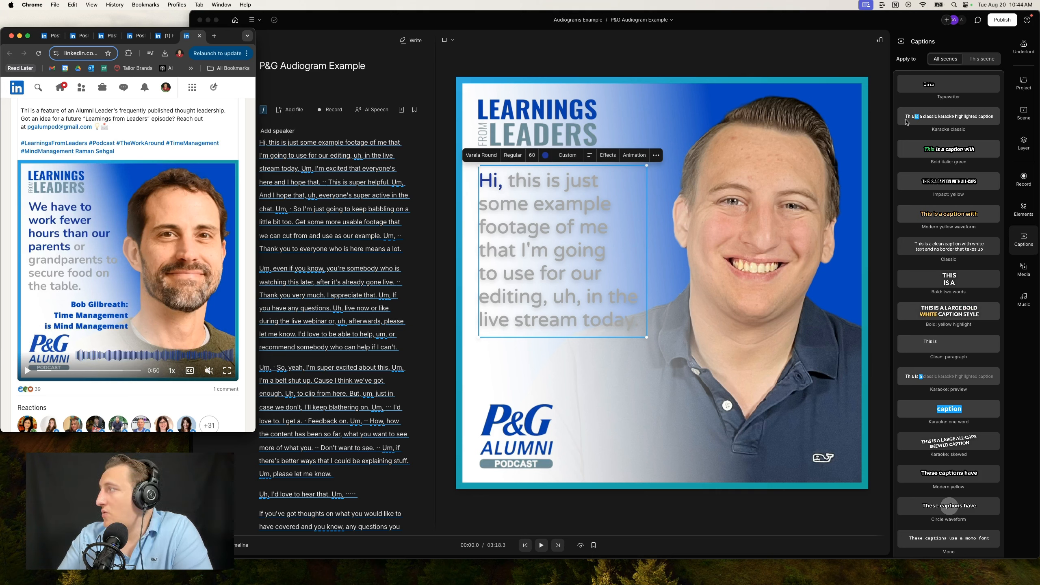
# - Add a subtitle text element to the scene reading "Guest Name: Title or Topic of The Clip"
pyautogui.click(1018, 214)
pyautogui.click(1019, 213)
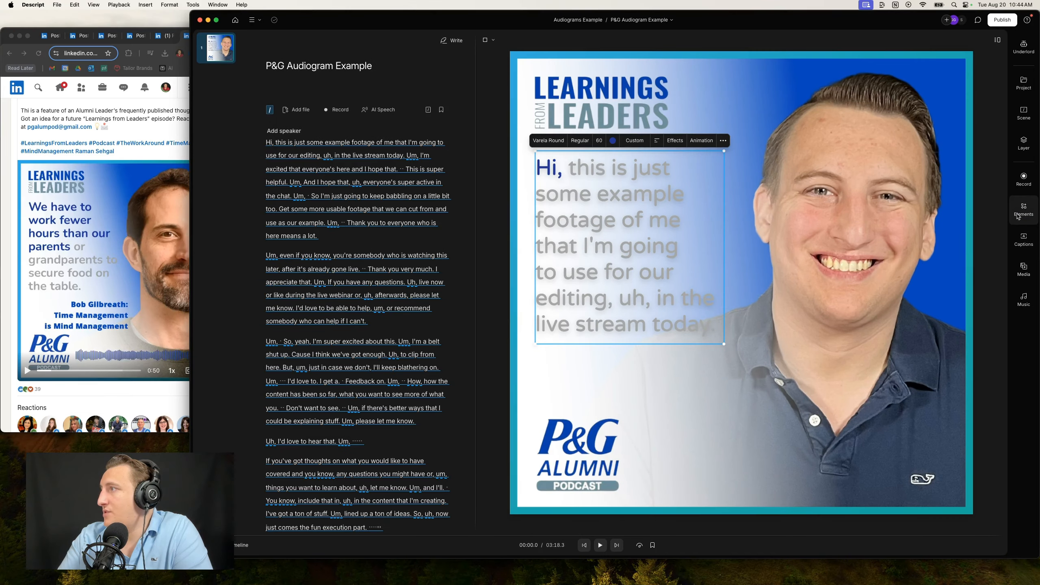
pyautogui.click(1024, 209)
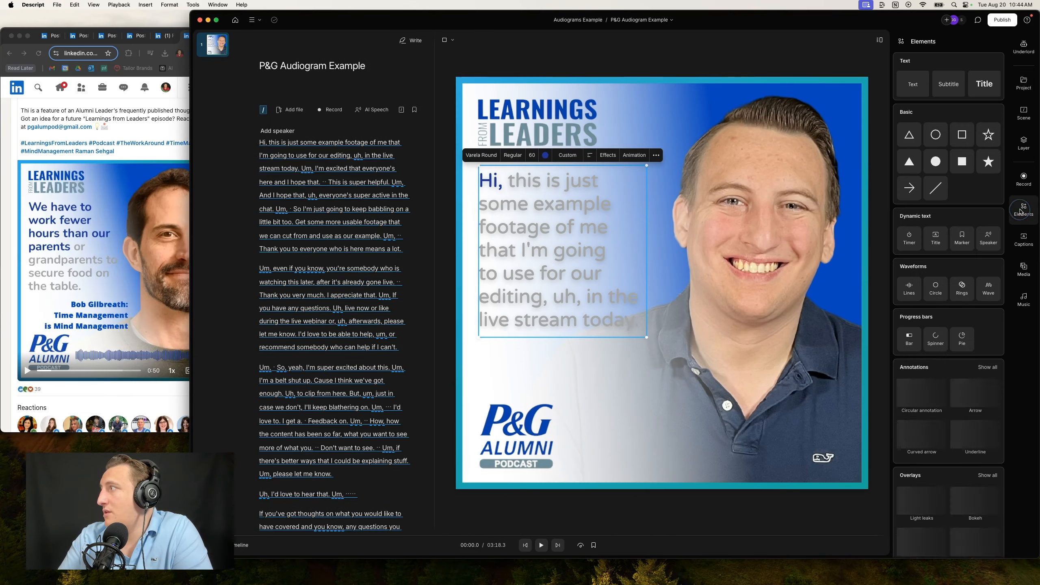
pyautogui.click(951, 86)
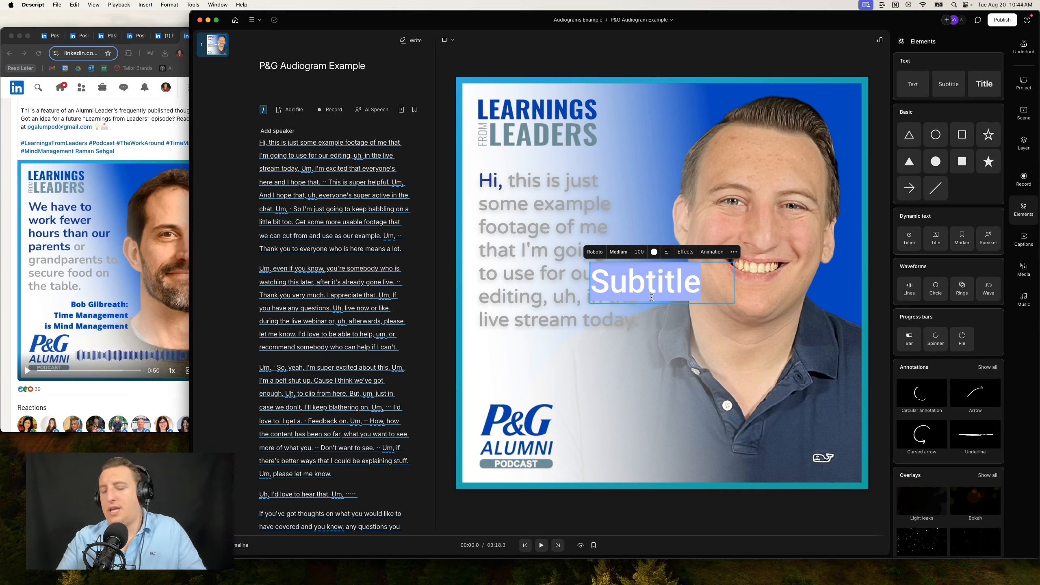
pyautogui.write('Guest')
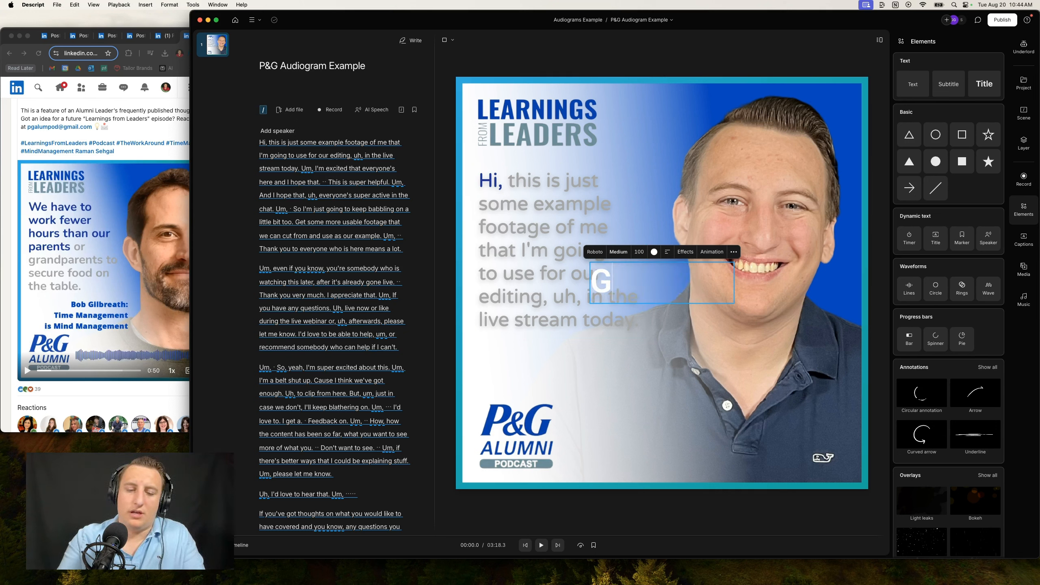
pyautogui.write('est Name')
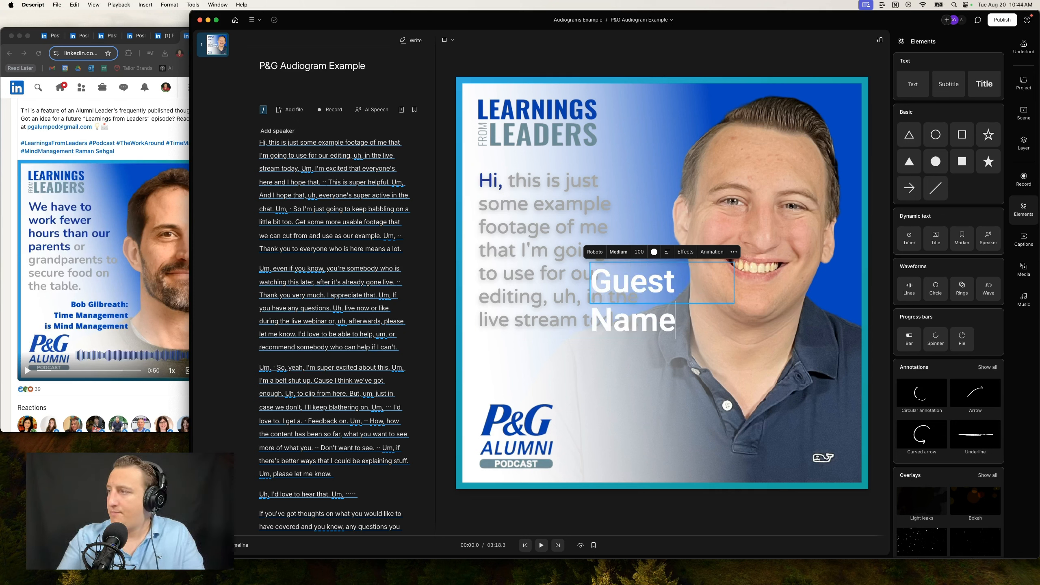
pyautogui.write(':')
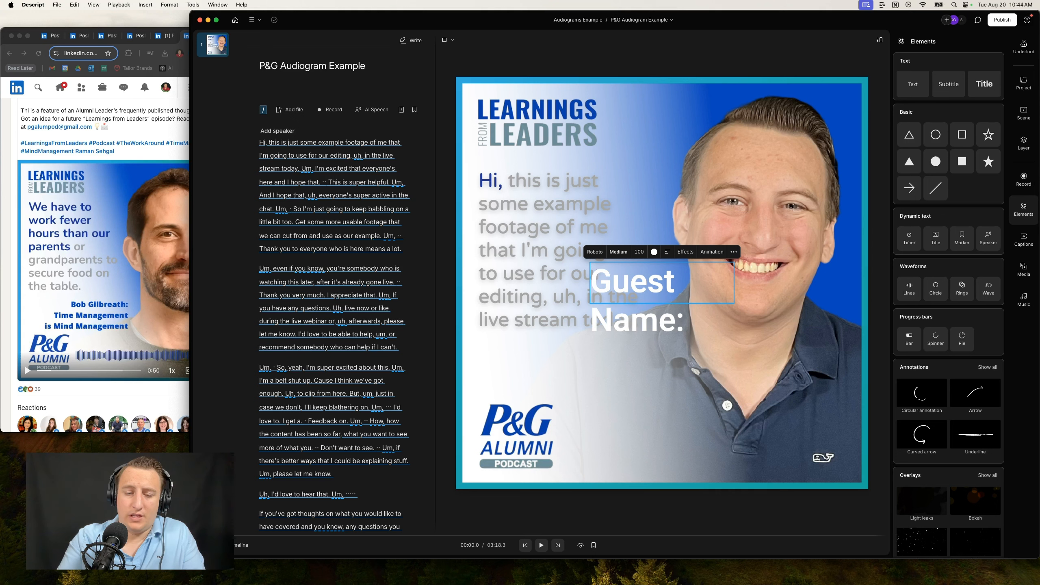
pyautogui.write(' Title')
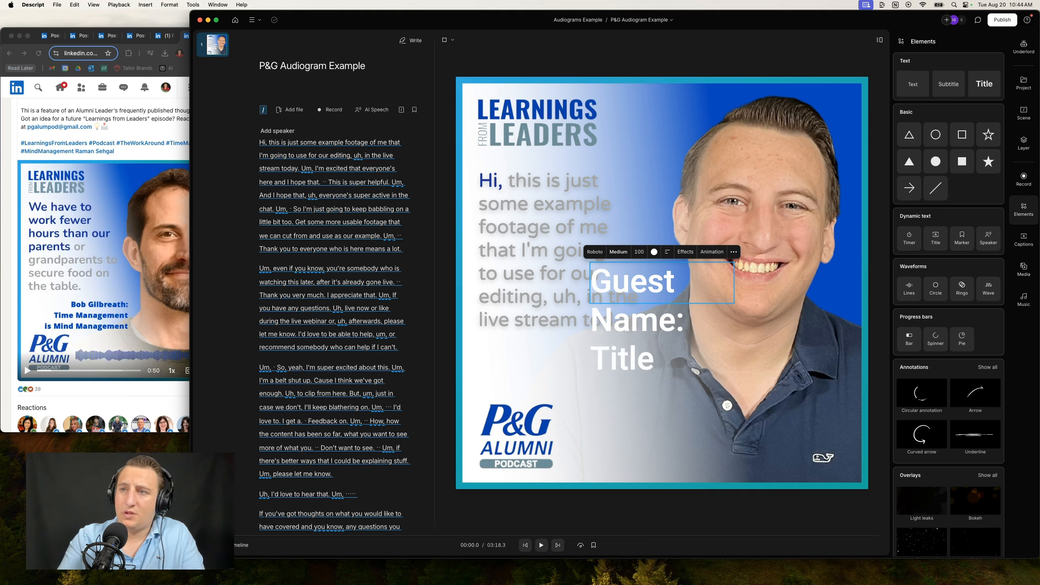
pyautogui.write(' or Topic')
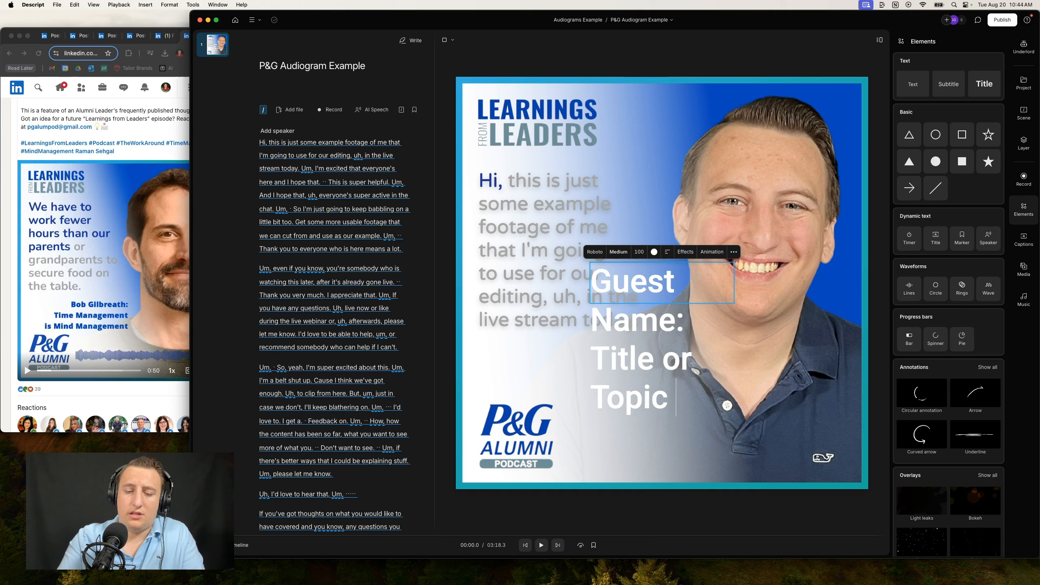
pyautogui.write(' O')
pyautogui.press('BackSpace')
pyautogui.write('of The Clip')
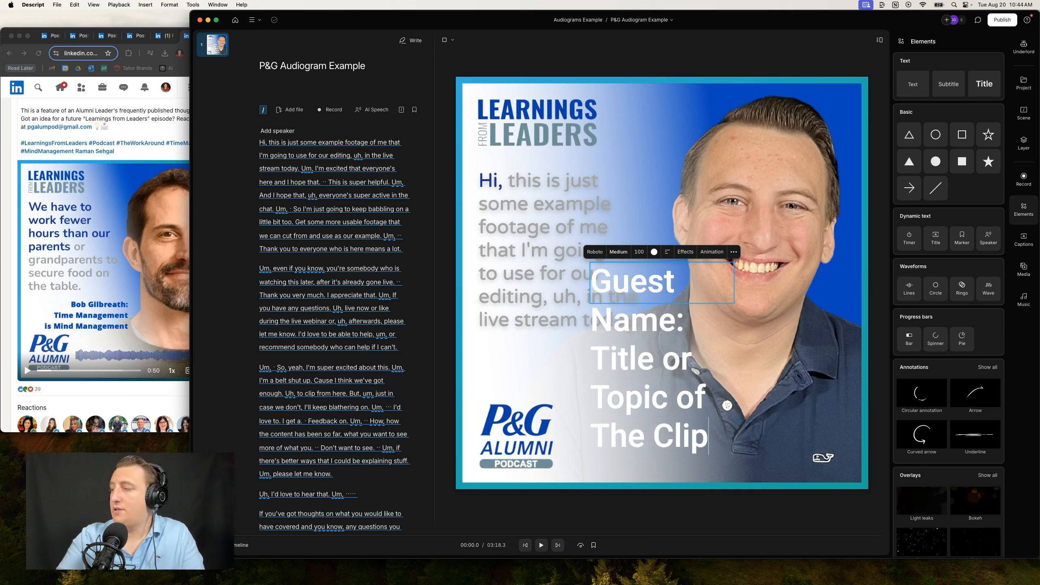
# - Reduce the guest name text to size 57, right-align it and remove the extra space after "Guest Name:"
pyautogui.moveTo(639, 252); pyautogui.dragTo(607, 248)
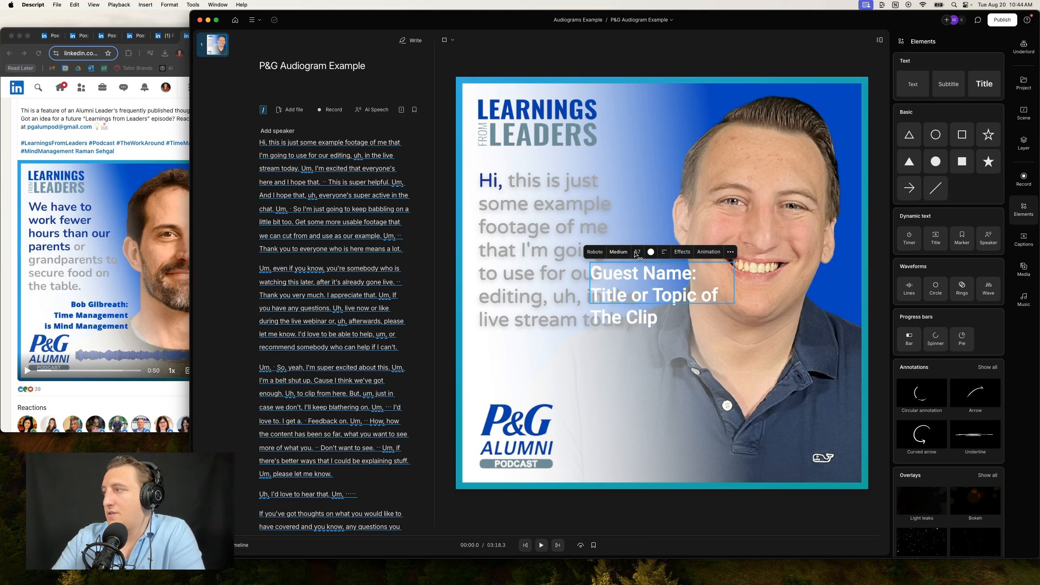
pyautogui.click(667, 251)
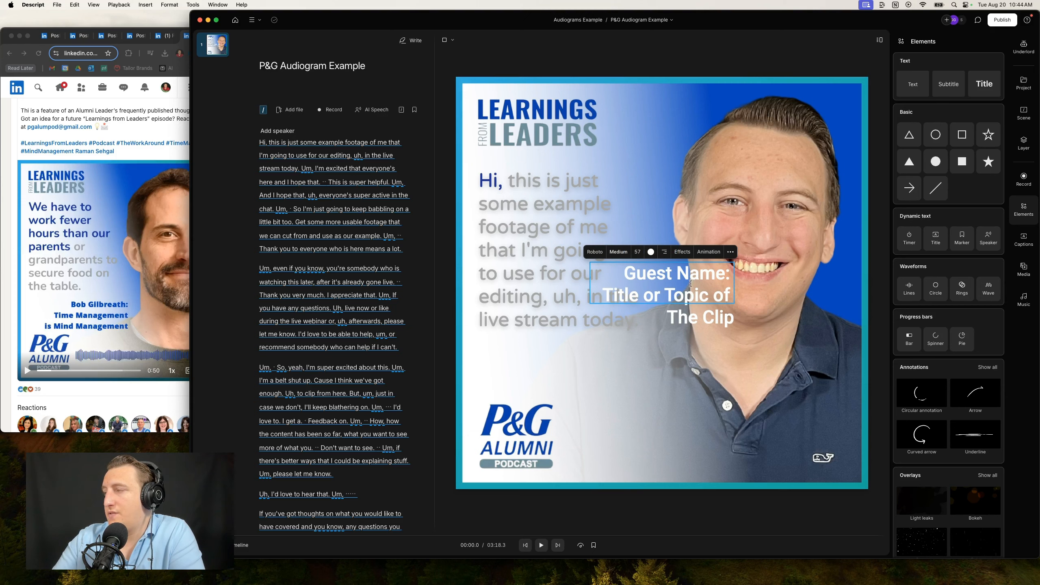
pyautogui.press('BackSpace')
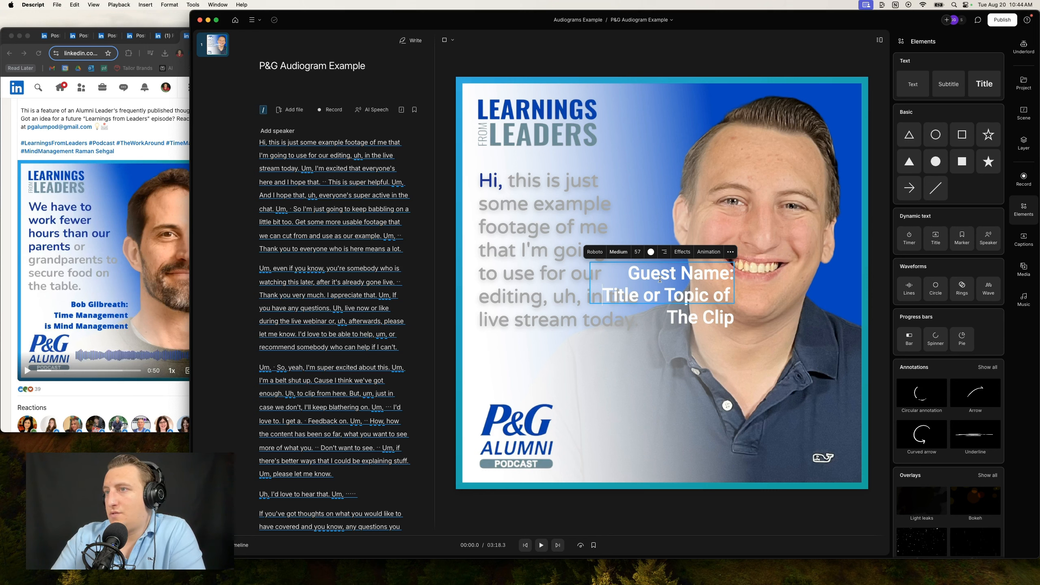
# - Change the guest name text's fill color to dark blue and set its size to 51
pyautogui.click(652, 252)
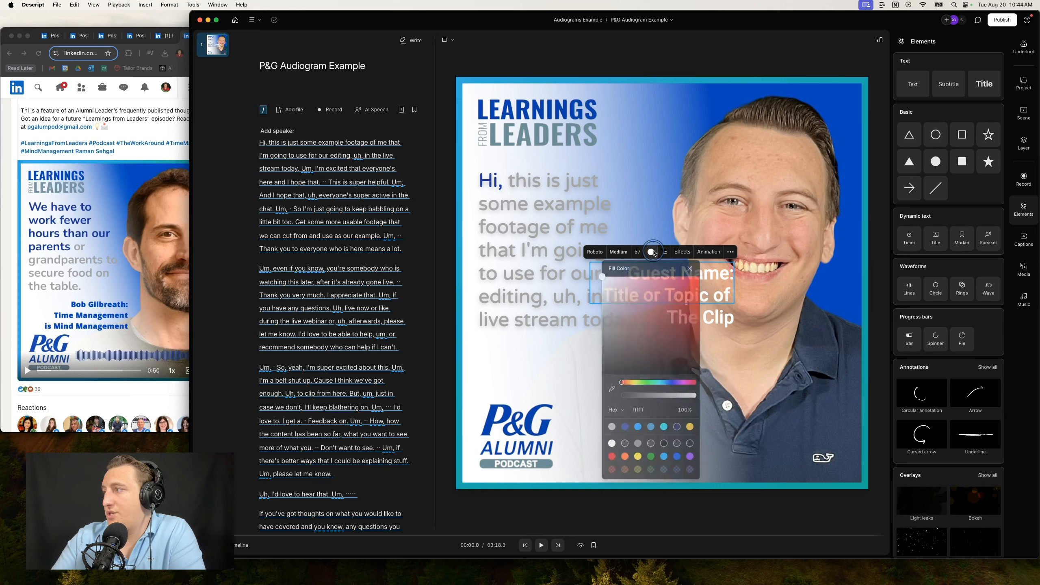
pyautogui.click(625, 428)
pyautogui.click(688, 284)
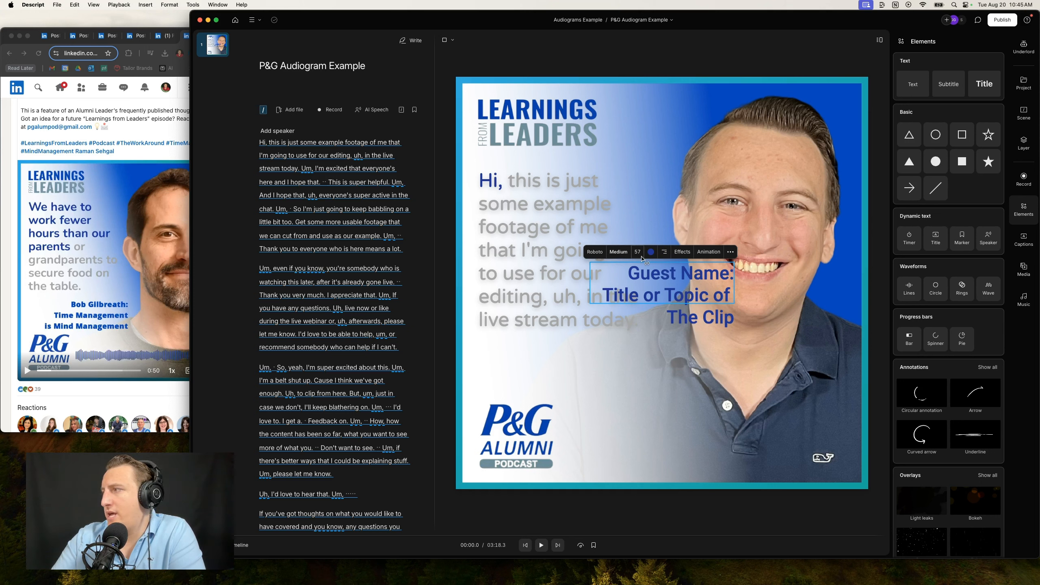
pyautogui.moveTo(631, 257); pyautogui.dragTo(630, 256)
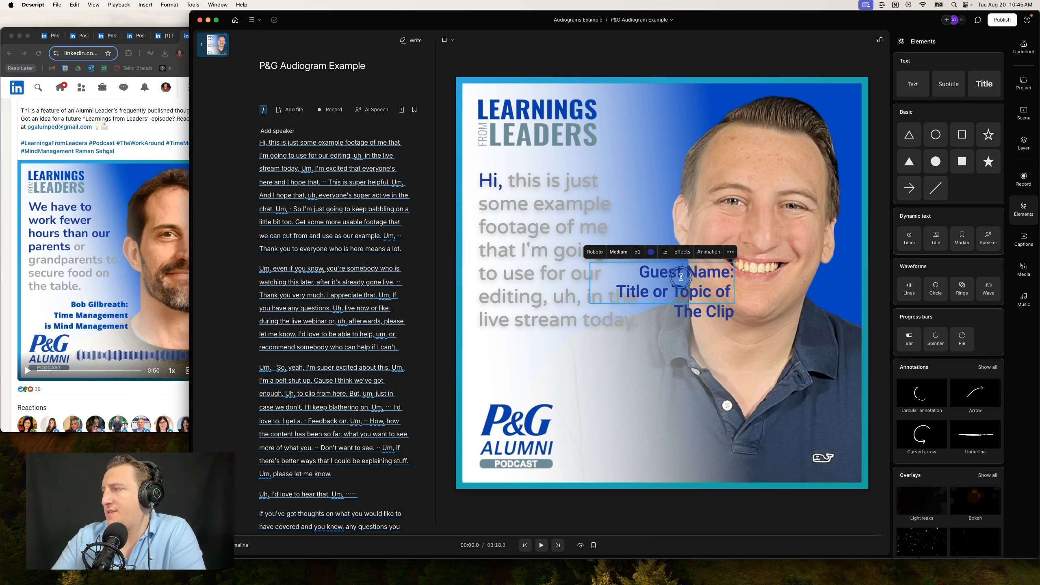
# - Move the guest name text below the captions, just above the P&G Alumni logo and left of the shirt collar
pyautogui.moveTo(677, 284); pyautogui.dragTo(627, 357)
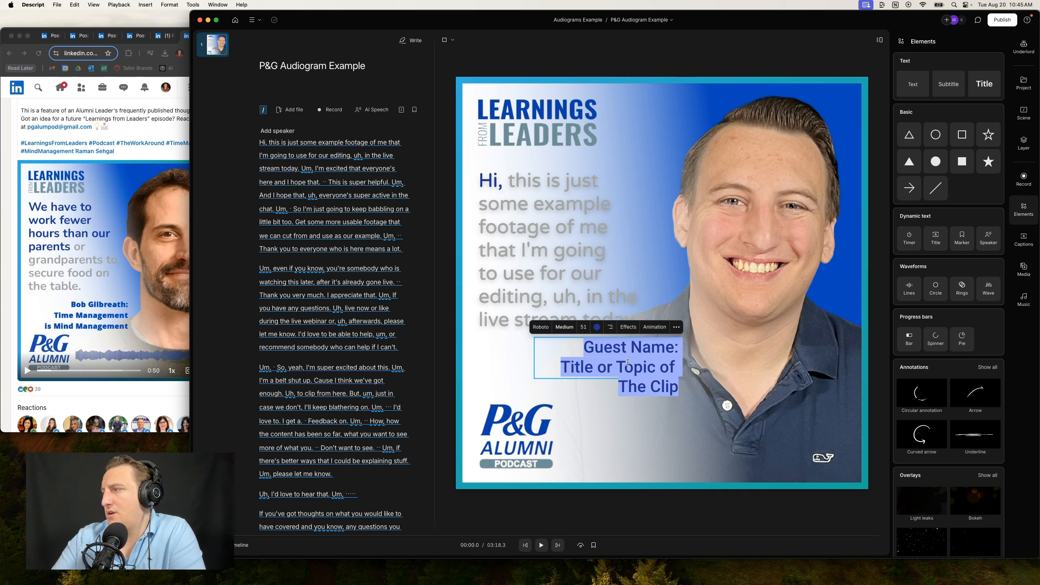
pyautogui.click(506, 361)
pyautogui.moveTo(587, 363); pyautogui.dragTo(572, 364)
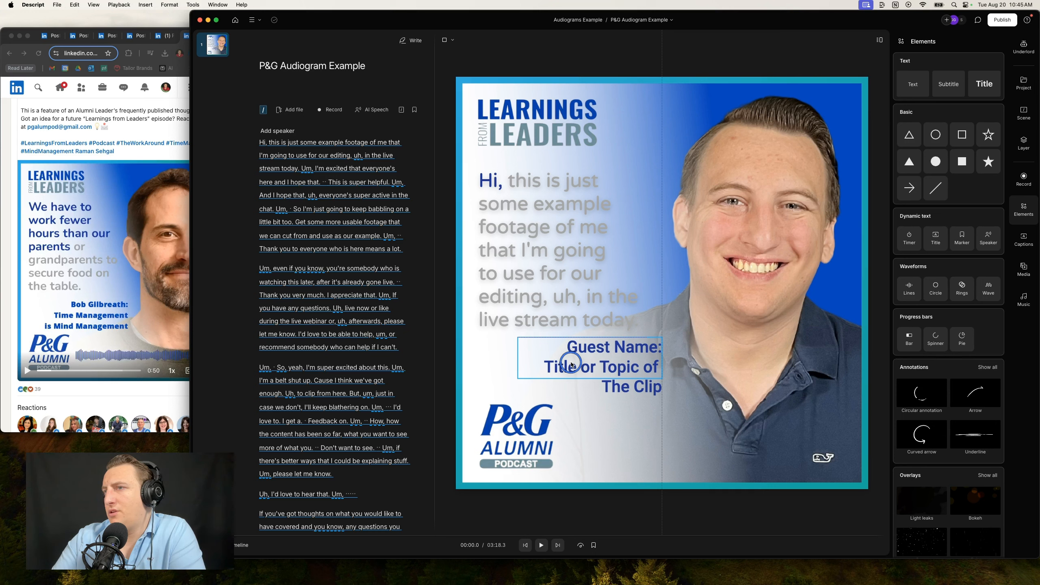
pyautogui.click(572, 364)
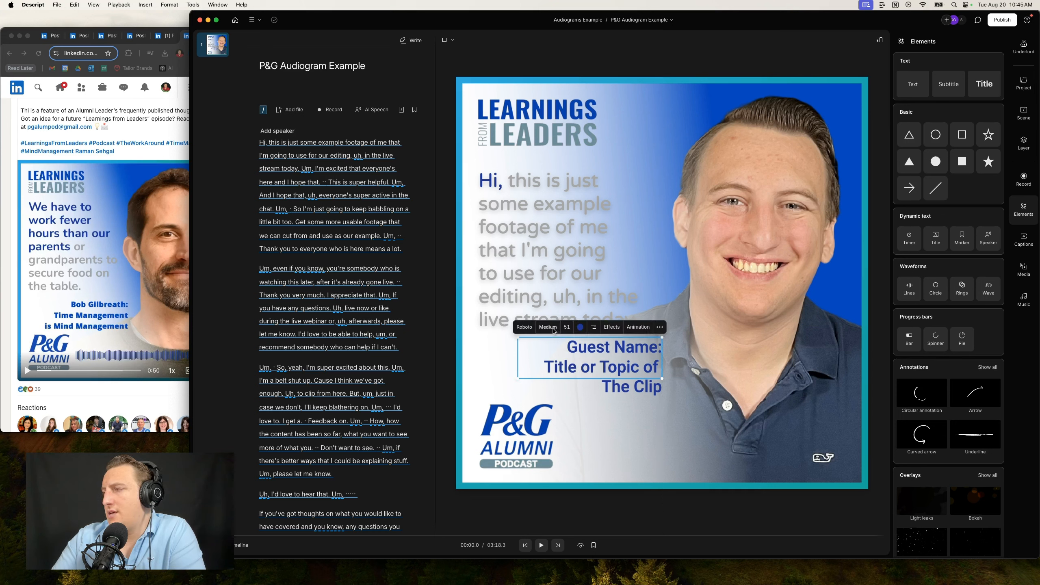
# - Try the Sora font in Semi Bold weight on the guest name text
pyautogui.click(524, 327)
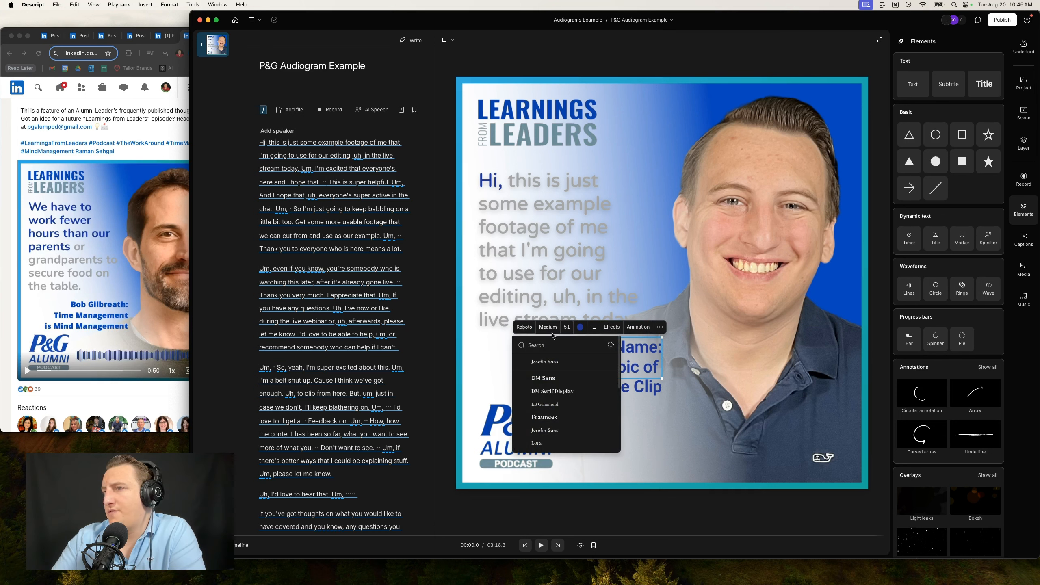
pyautogui.scroll(-3, 549, 427)
pyautogui.click(541, 437)
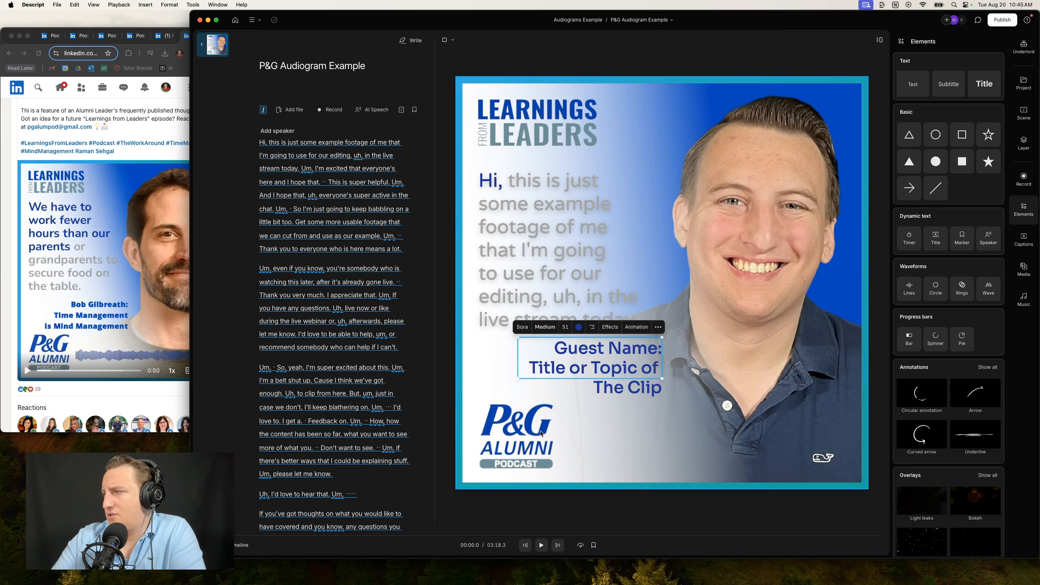
pyautogui.click(544, 328)
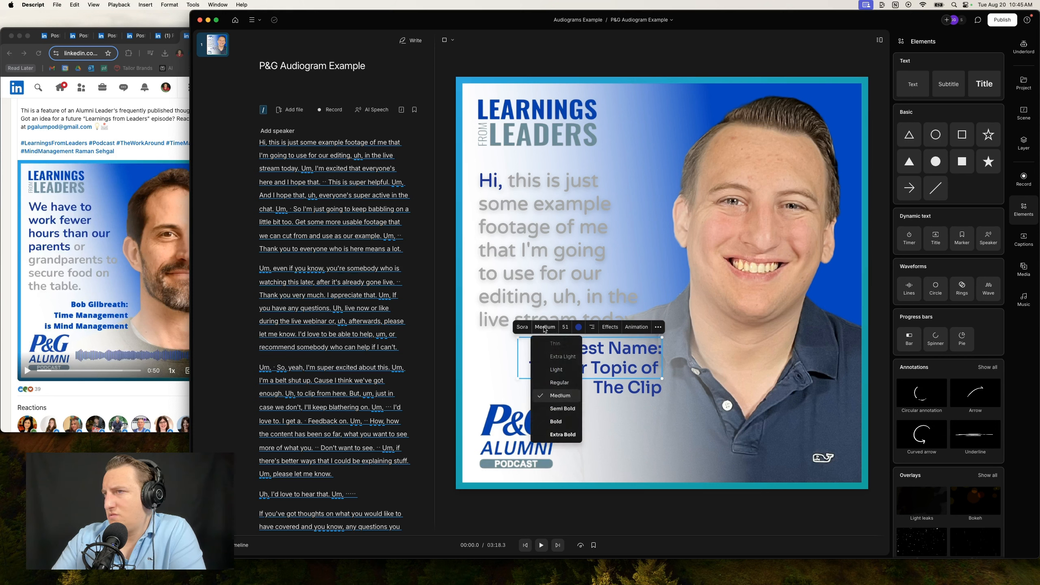
pyautogui.click(560, 409)
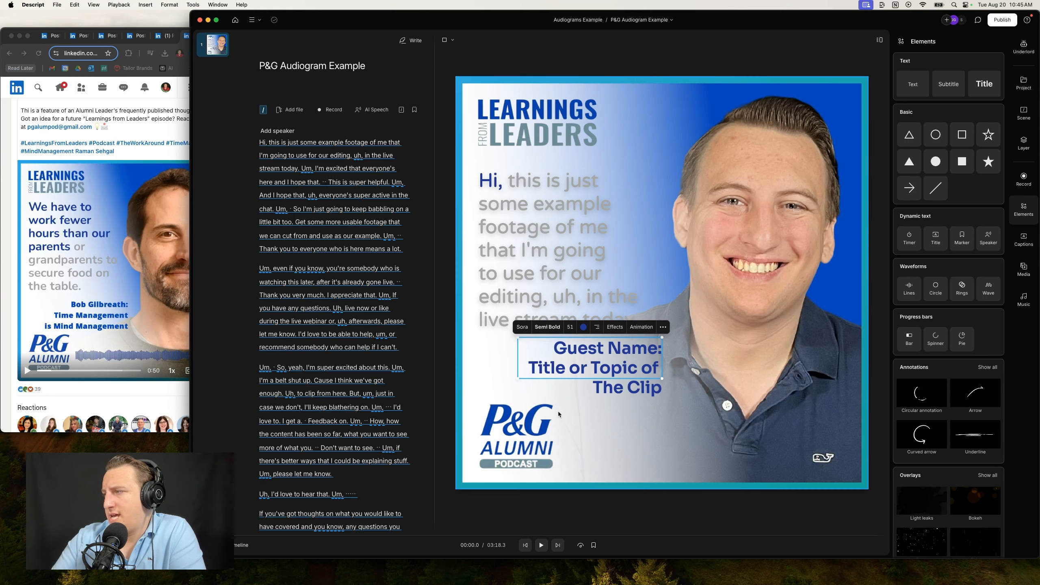
# - Try the DM Sans and Josefin Sans fonts on the guest name text
pyautogui.click(550, 327)
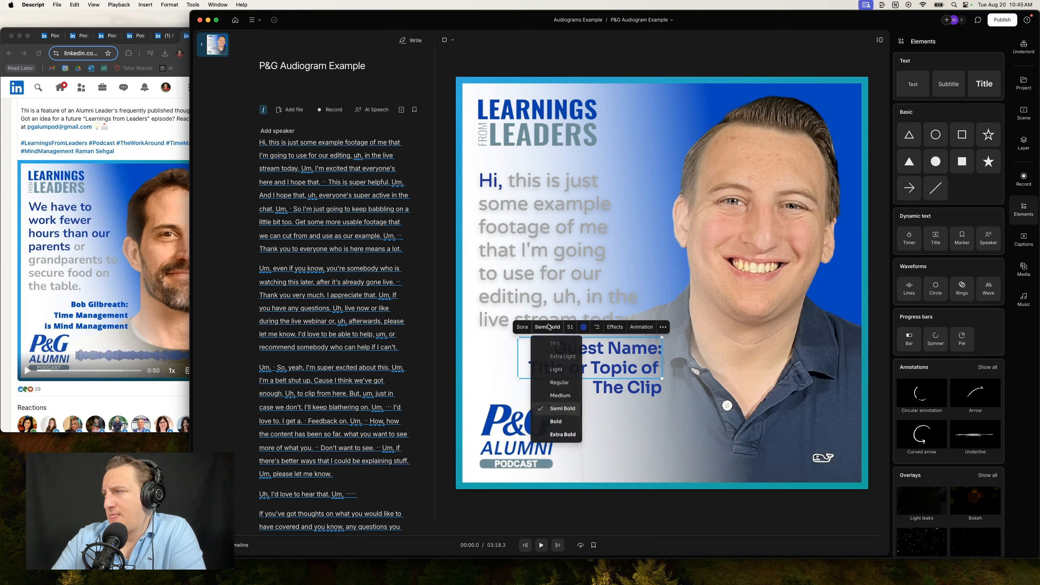
pyautogui.click(522, 327)
pyautogui.click(522, 329)
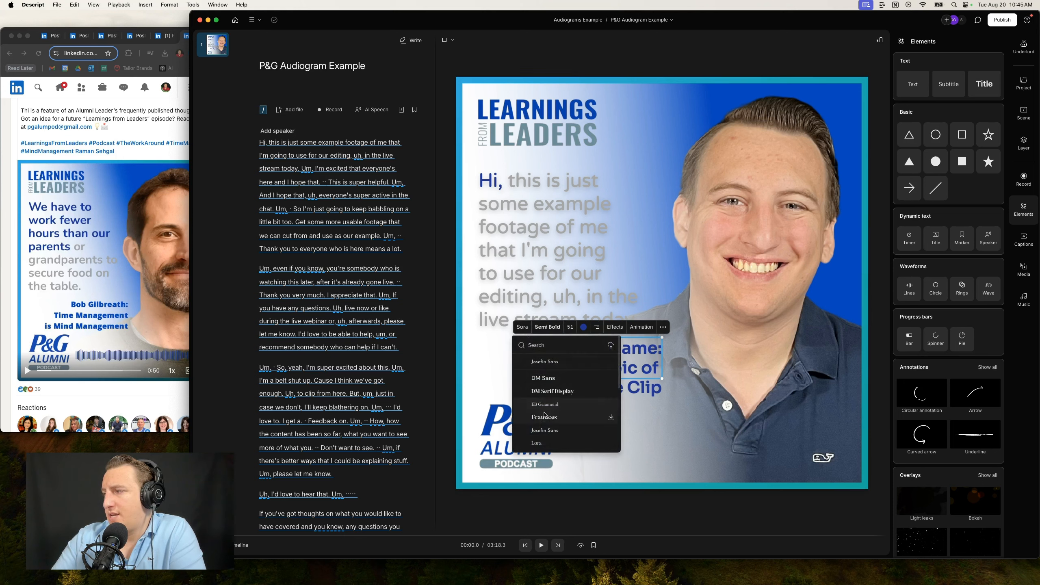
pyautogui.click(545, 379)
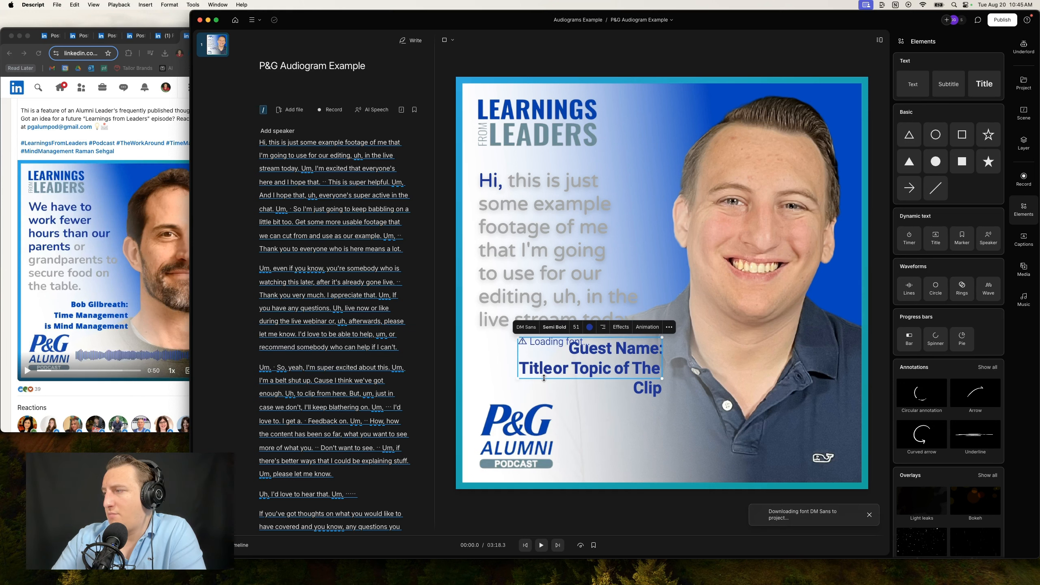
pyautogui.click(524, 327)
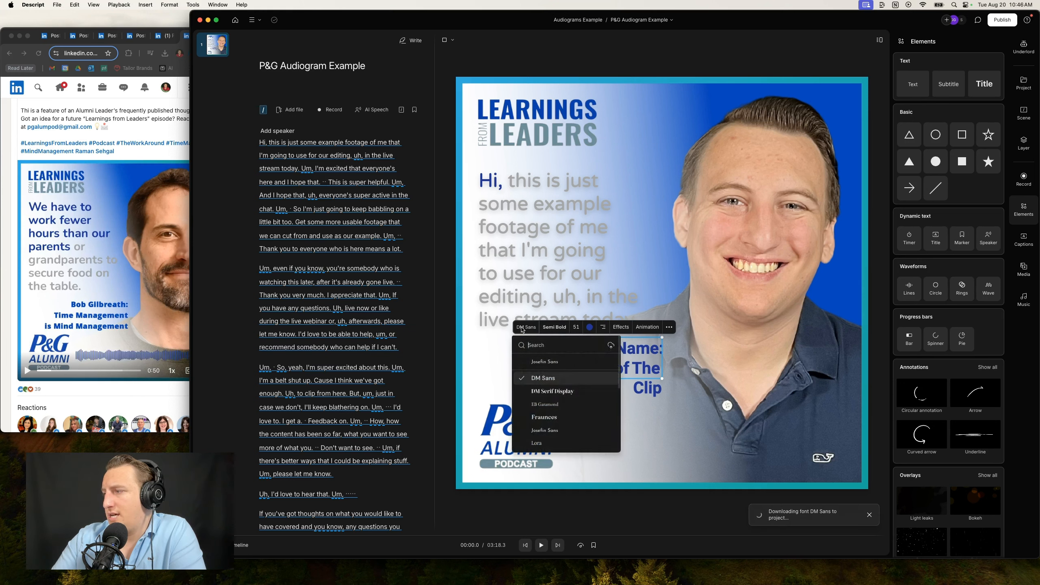
pyautogui.click(541, 432)
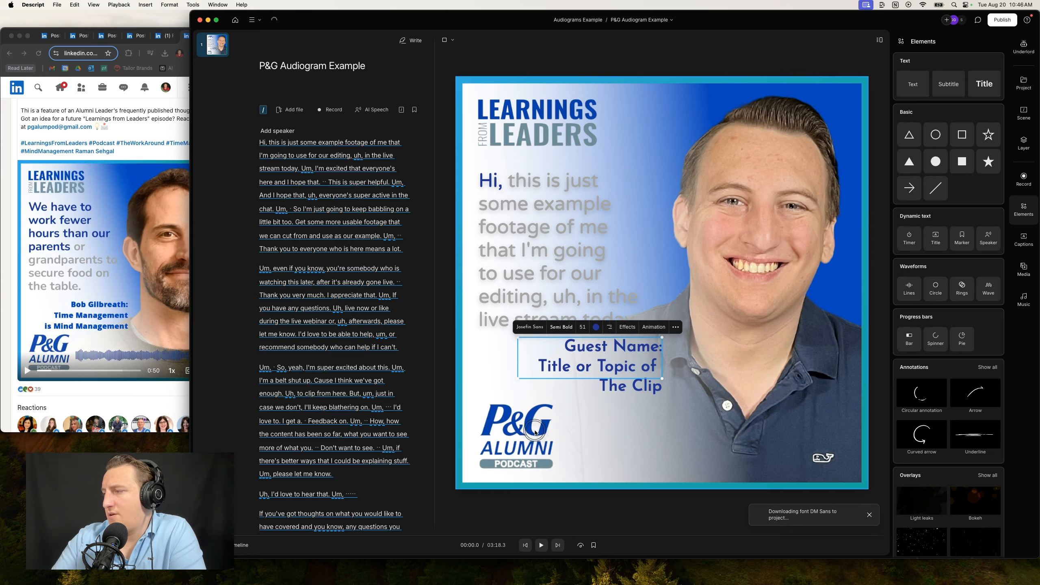
# - Set the guest name text to the Manrope font in Extra Bold weight
pyautogui.click(527, 328)
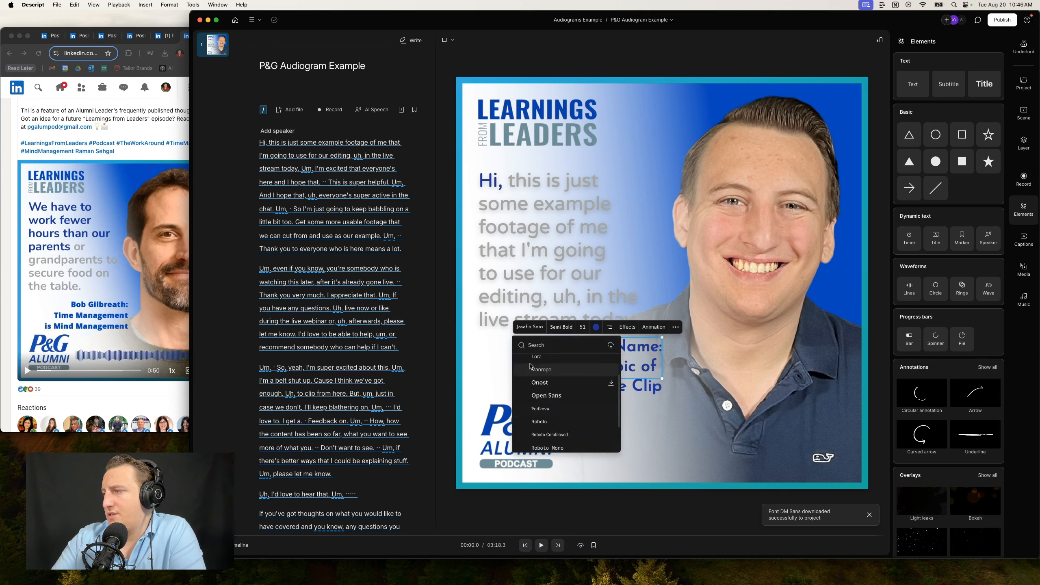
pyautogui.click(531, 368)
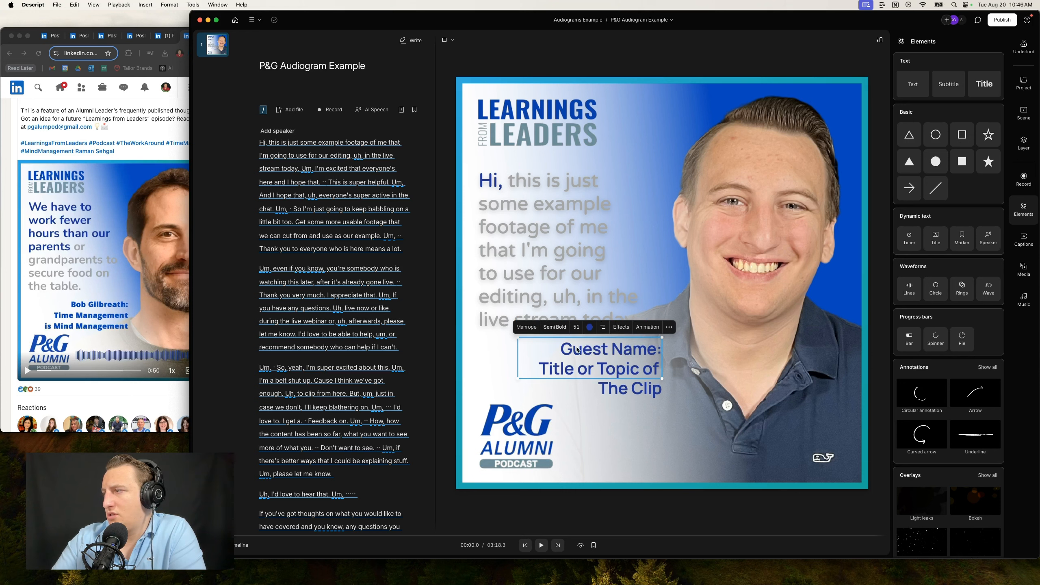
pyautogui.click(557, 328)
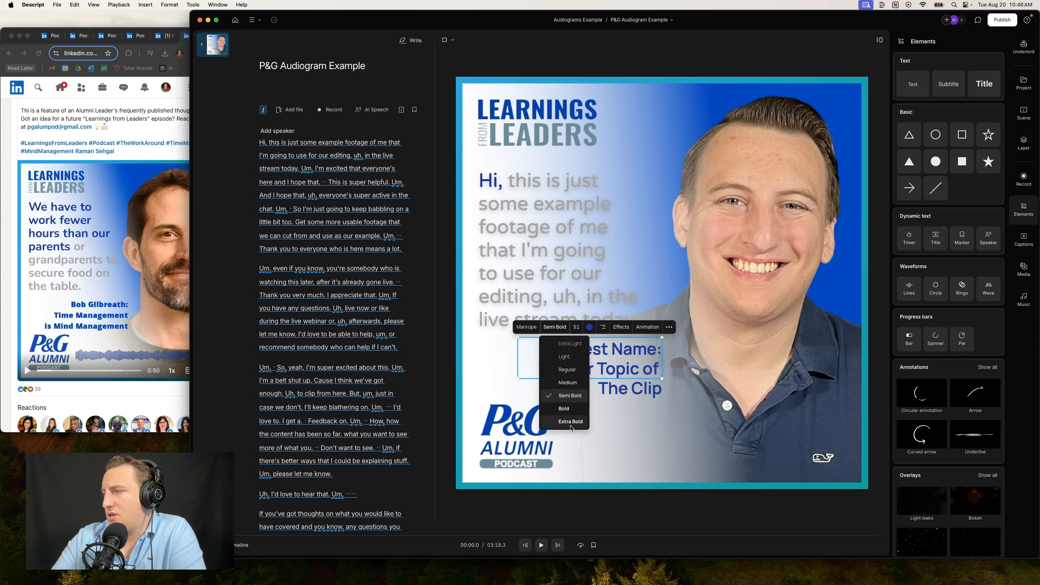
pyautogui.click(565, 414)
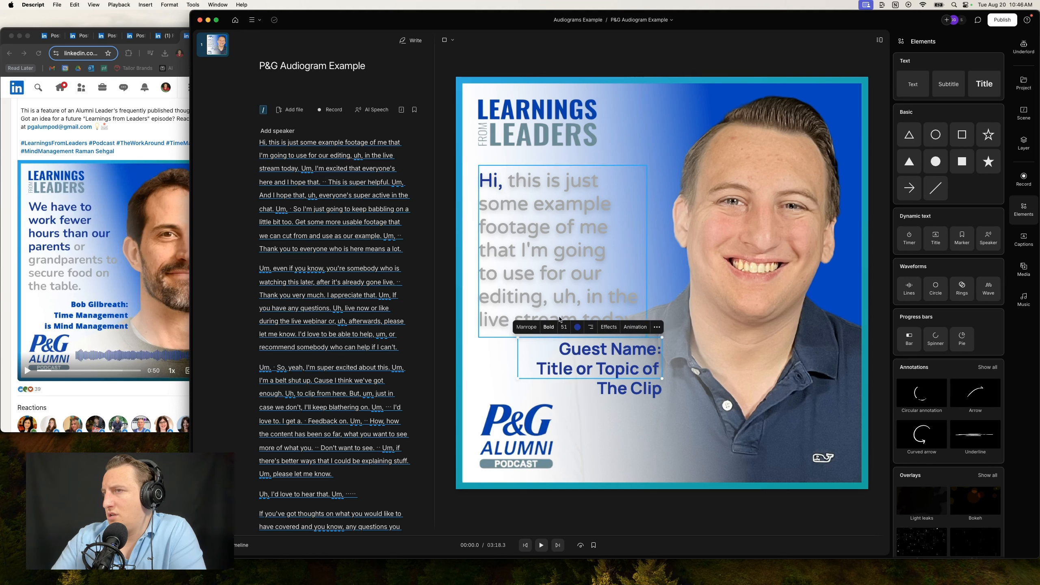
pyautogui.click(549, 328)
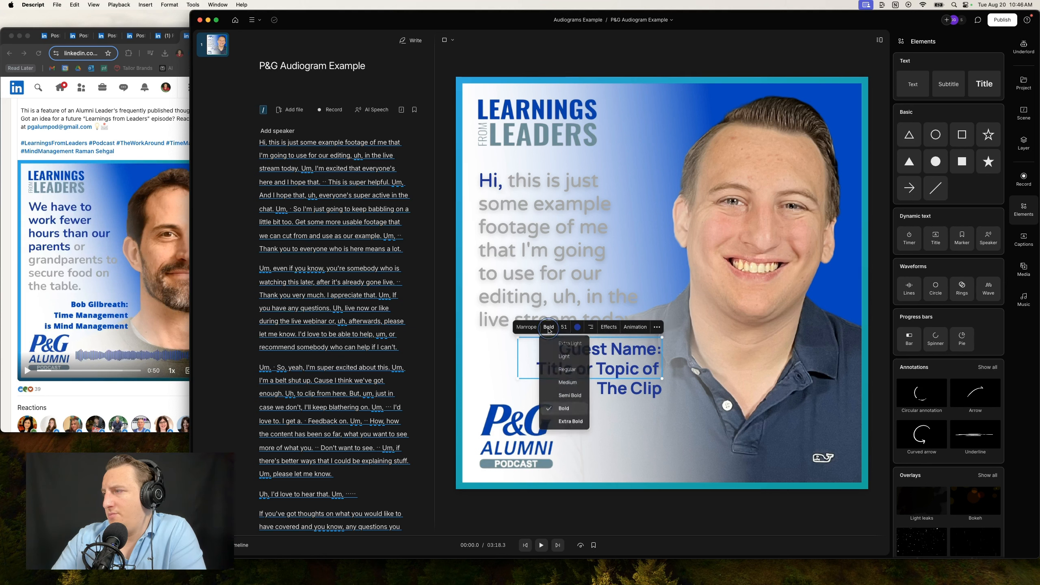
pyautogui.click(560, 422)
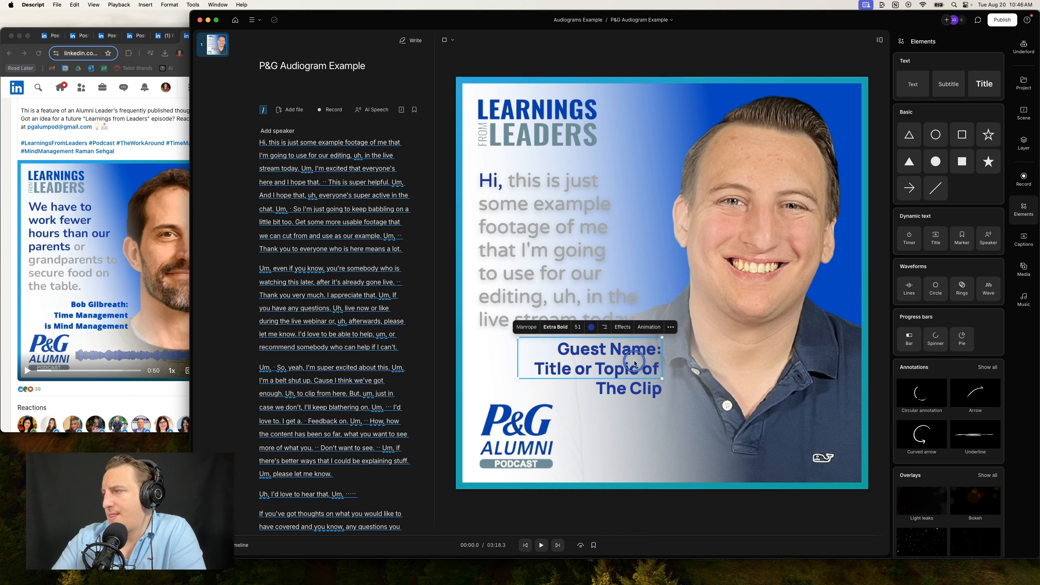
# - Deselect the guest name text and add a Lines waveform to the scene
pyautogui.click(695, 358)
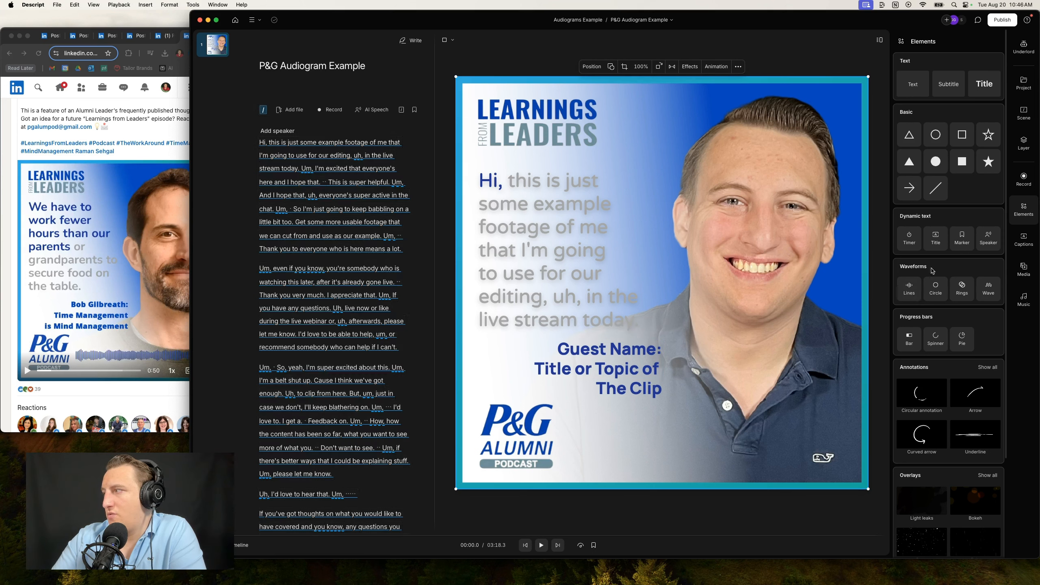
pyautogui.click(909, 295)
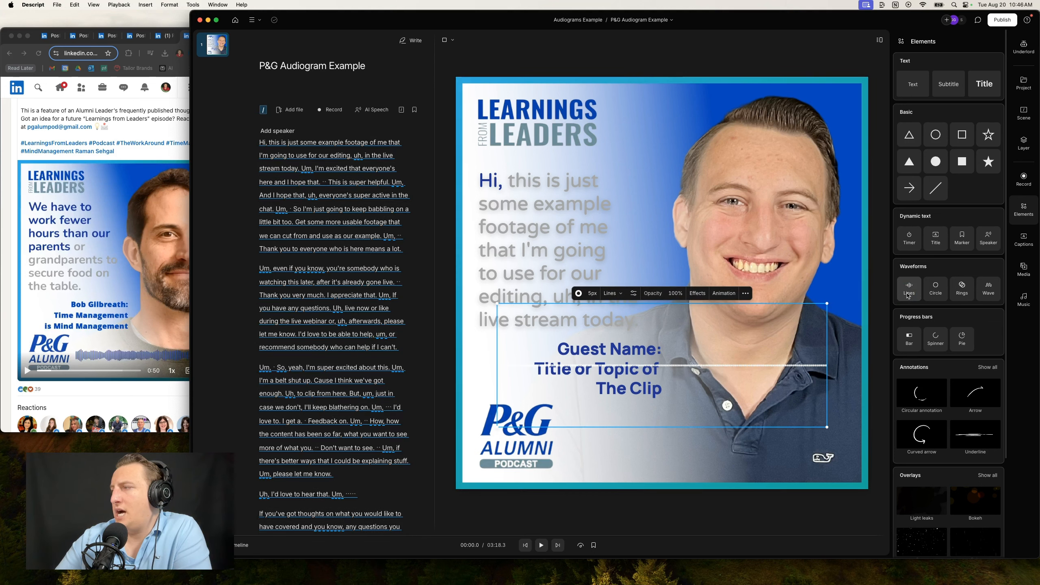
# - Move the waveform below the guest title text, then narrow and shorten it to fit beside the P&G Alumni logo
pyautogui.moveTo(634, 333); pyautogui.dragTo(667, 388)
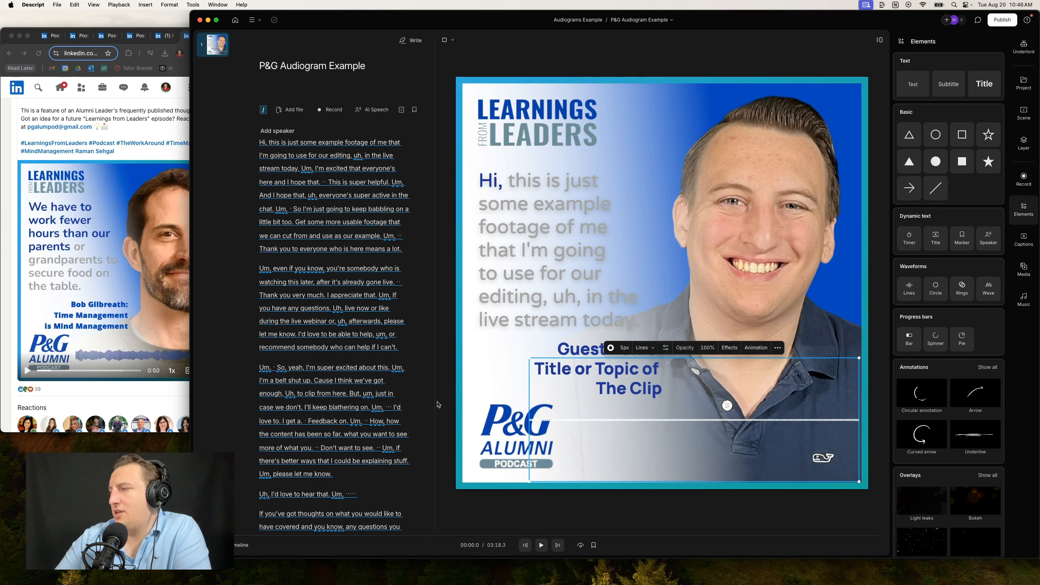
pyautogui.moveTo(530, 426); pyautogui.dragTo(562, 436)
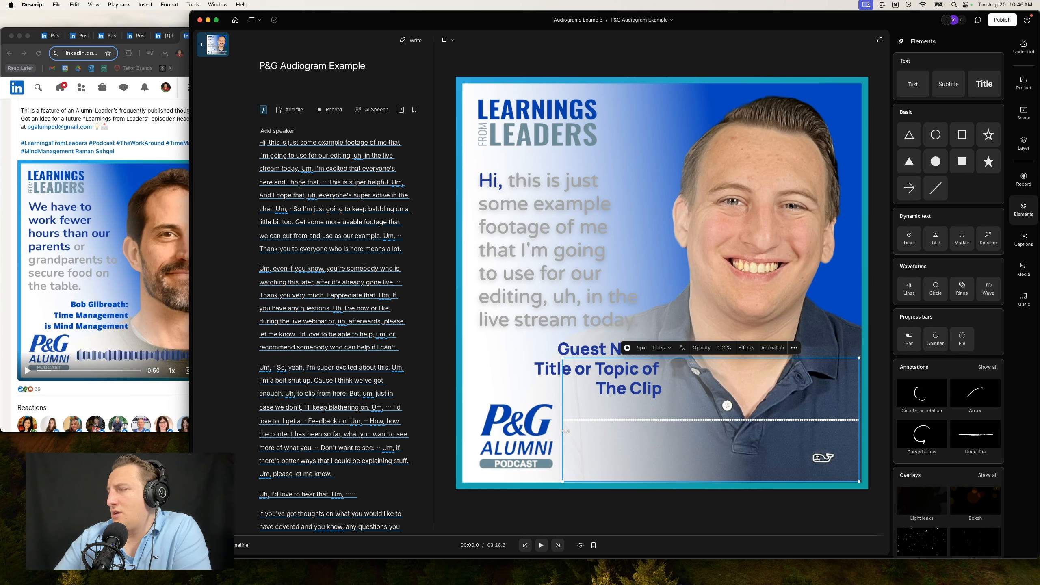
pyautogui.moveTo(690, 482); pyautogui.dragTo(690, 461)
pyautogui.moveTo(715, 413); pyautogui.dragTo(714, 436)
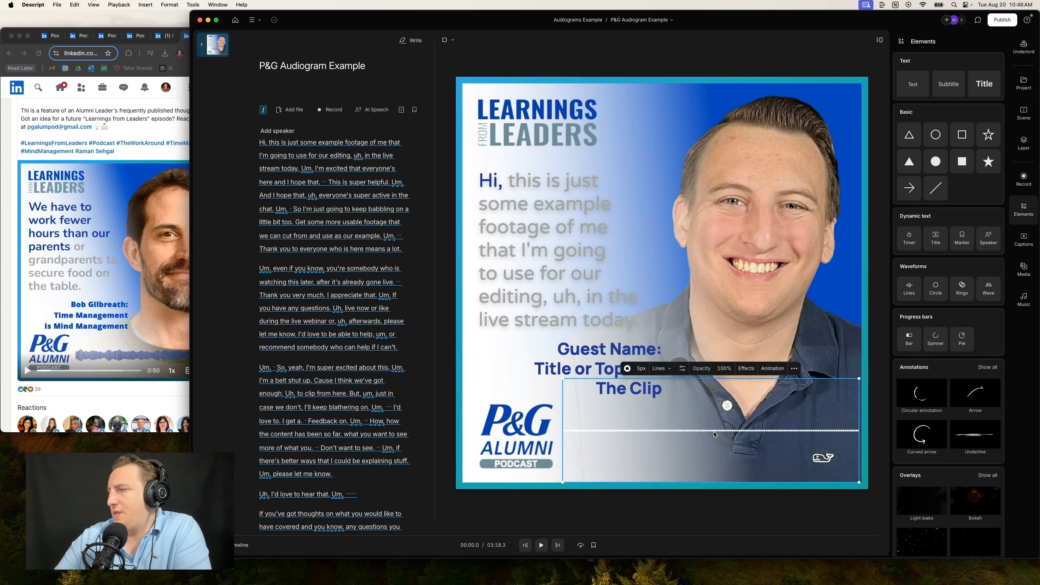
# - Set the waveform's colour to dark blue 213097 and play the composition to preview it
pyautogui.click(628, 369)
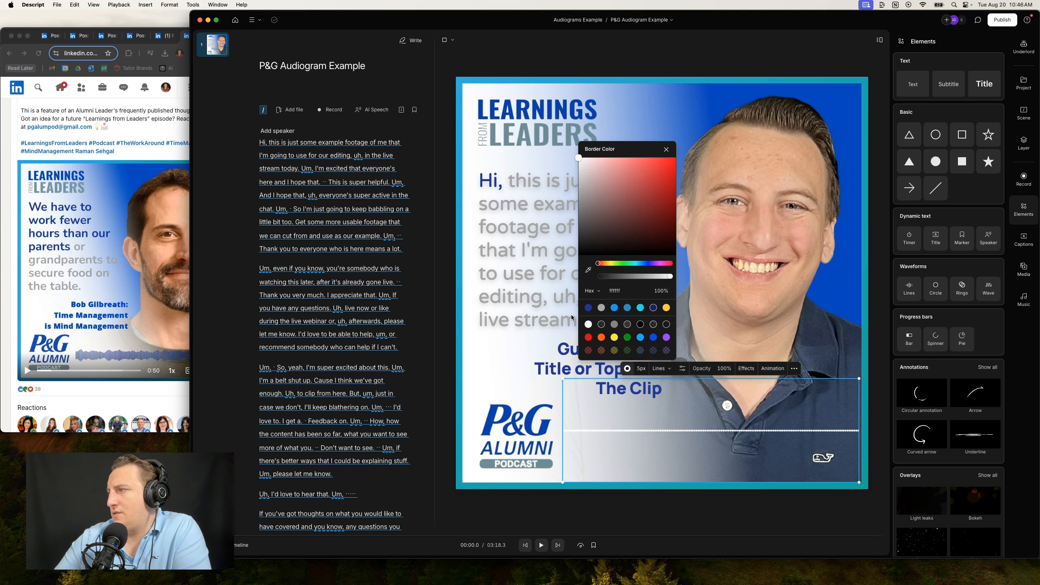
pyautogui.click(589, 308)
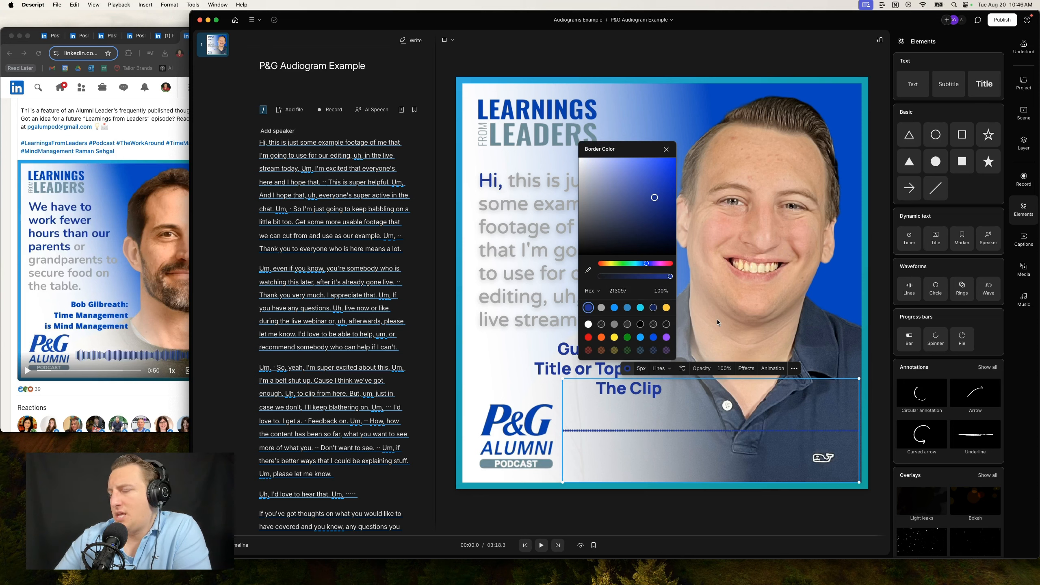
pyautogui.click(708, 330)
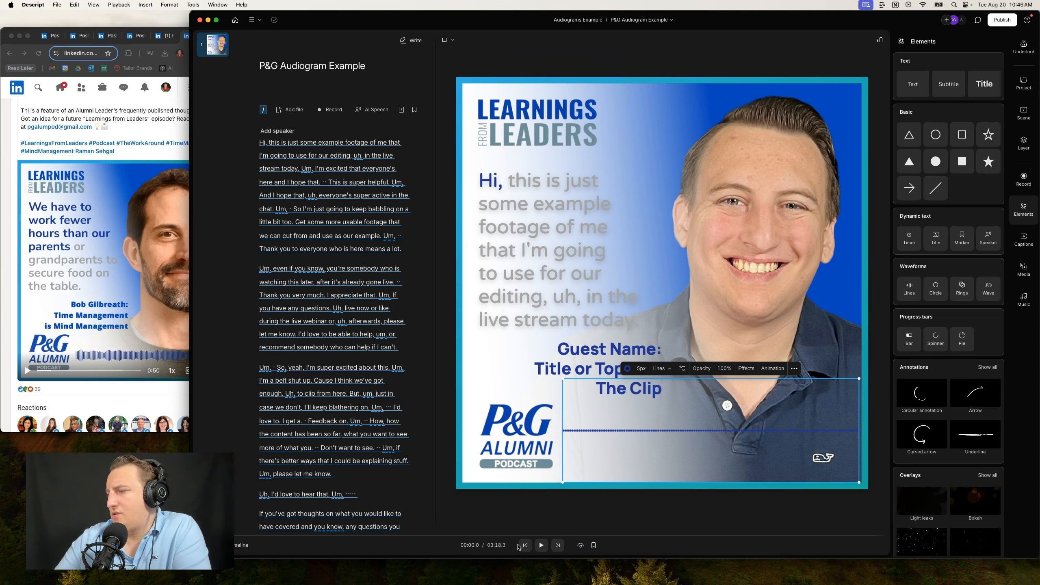
pyautogui.click(542, 545)
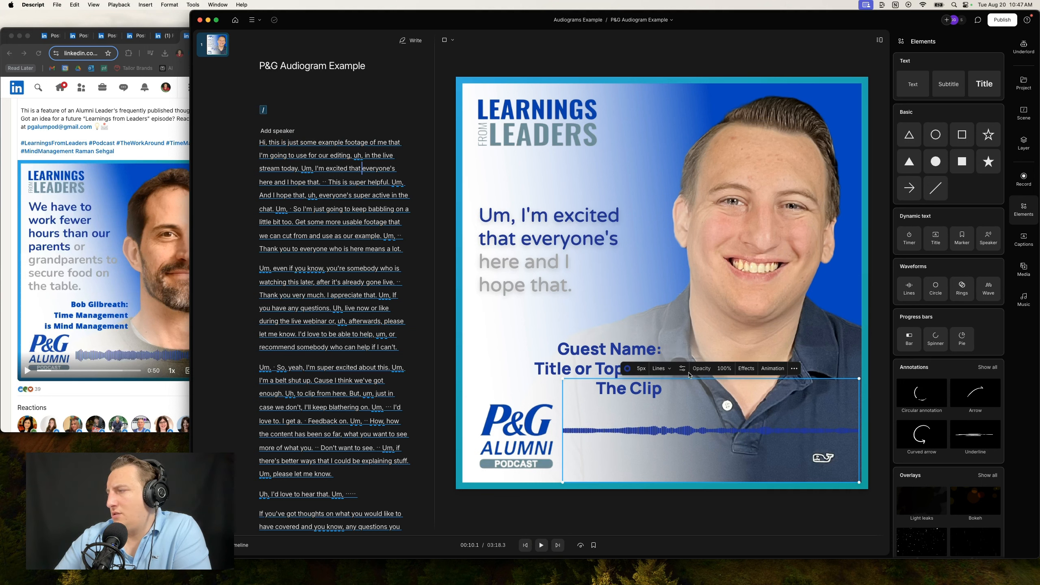
# - Set the waveform's fidelity to 135 and play back the composition to check its movement
pyautogui.click(683, 370)
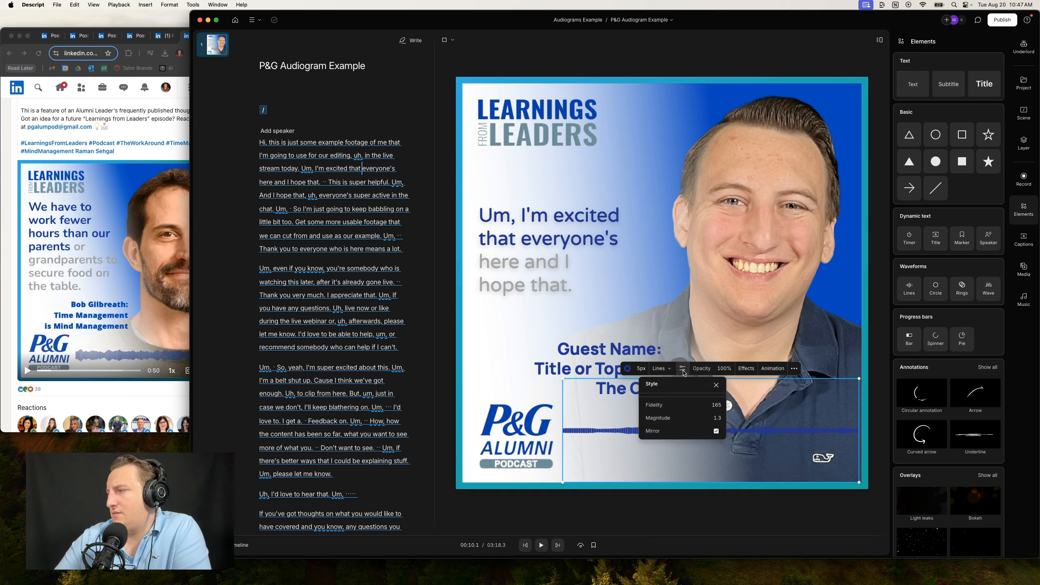
pyautogui.moveTo(695, 406); pyautogui.dragTo(668, 404)
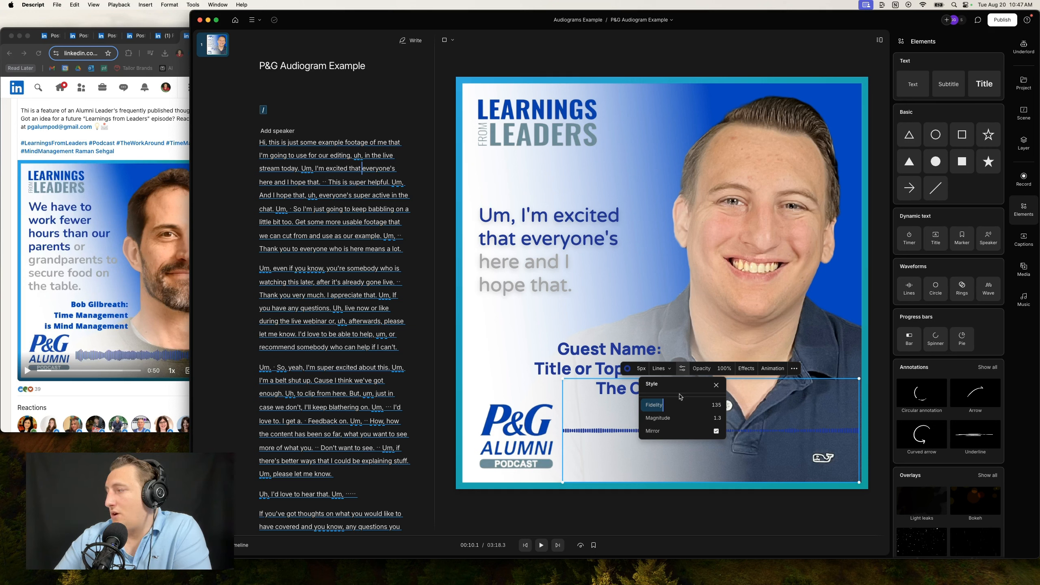
pyautogui.click(708, 332)
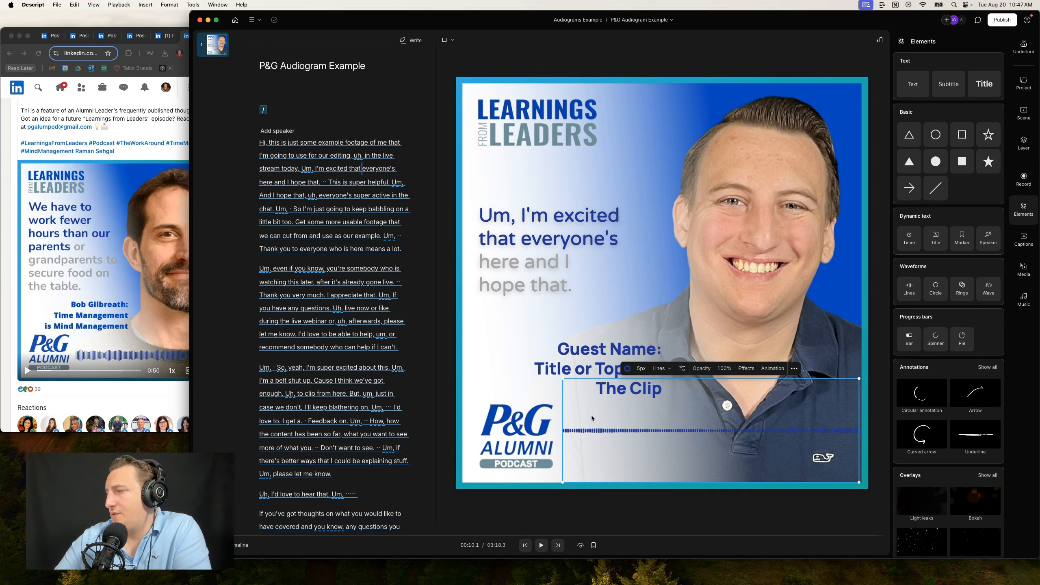
pyautogui.press('space')
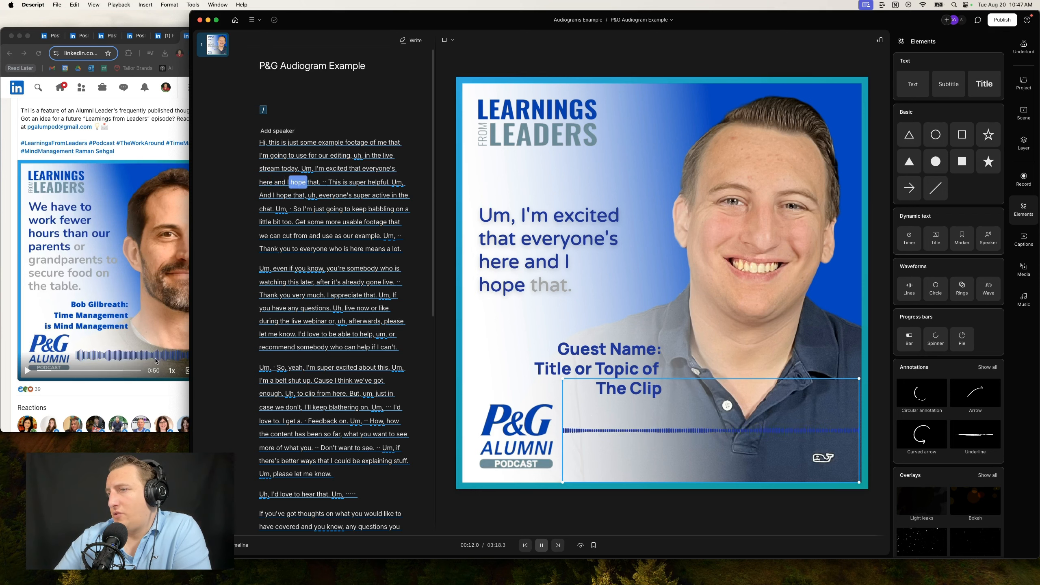
pyautogui.click(658, 417)
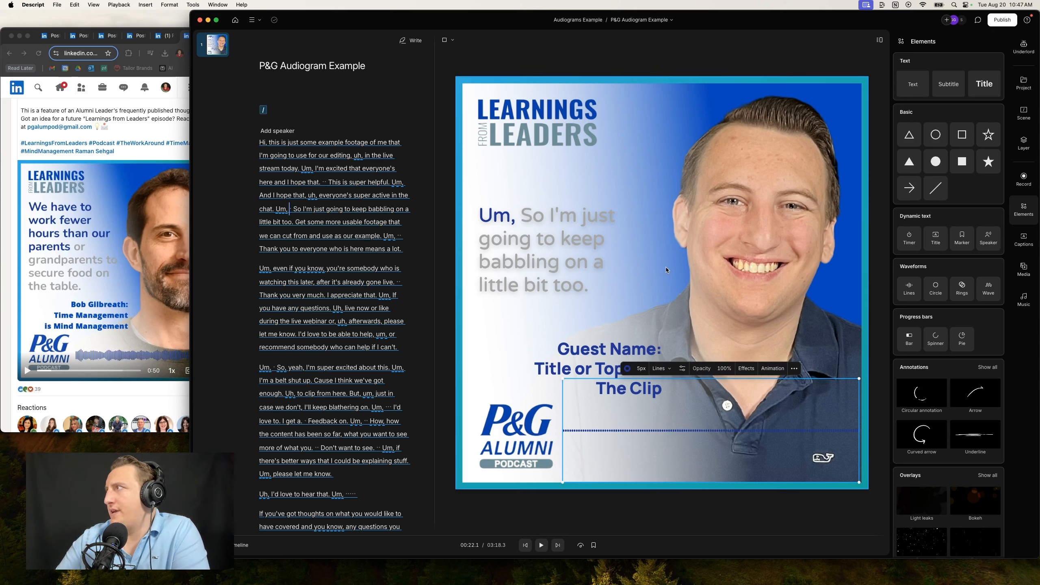